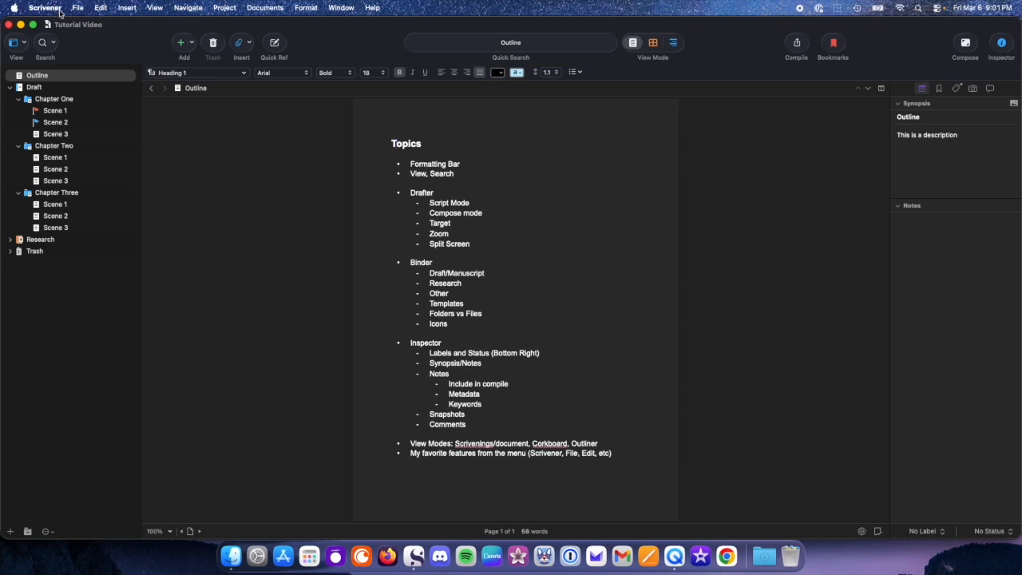
- View the appearance options available for the interface
left_click(47, 10)
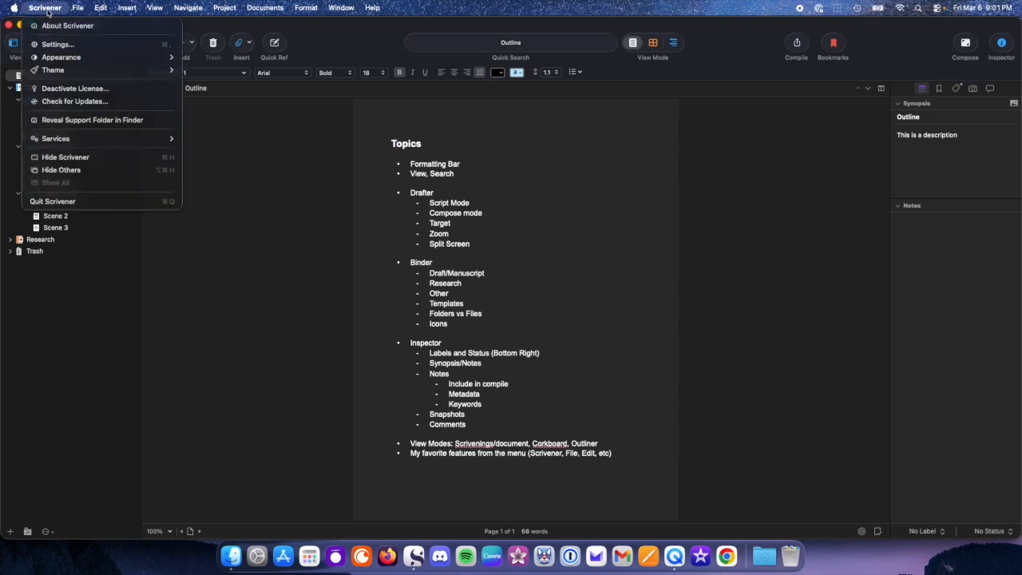
mouse_move(104, 60)
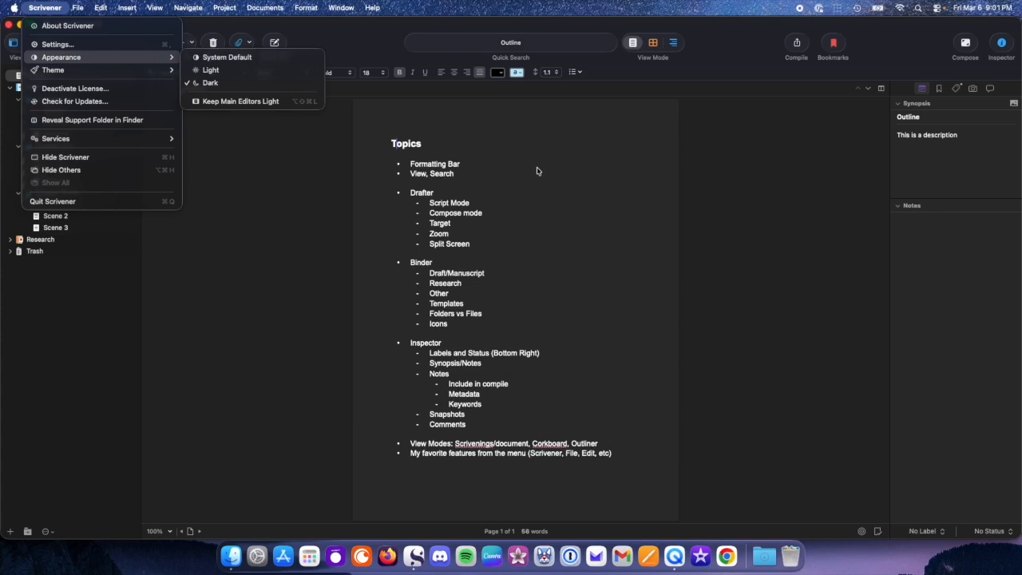
left_click(502, 147)
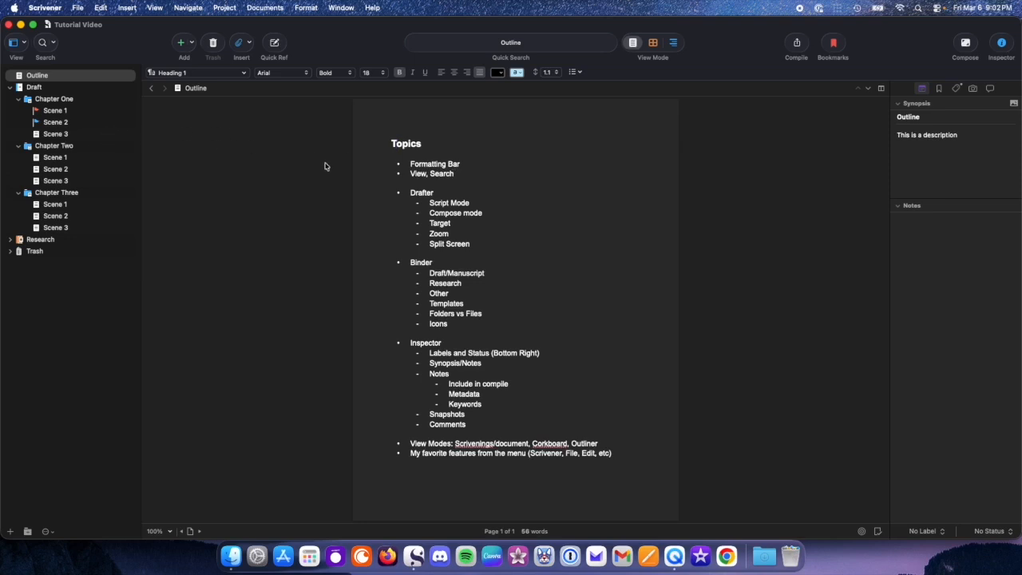
- Hide both the Binder and the Inspector so only the editor remains around the Outline document
left_click(17, 47)
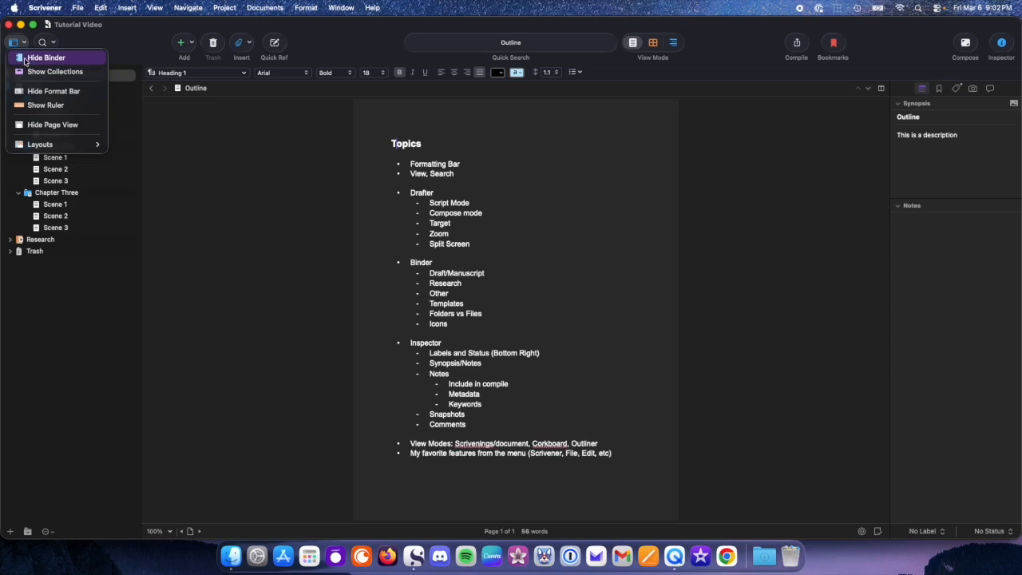
left_click(25, 61)
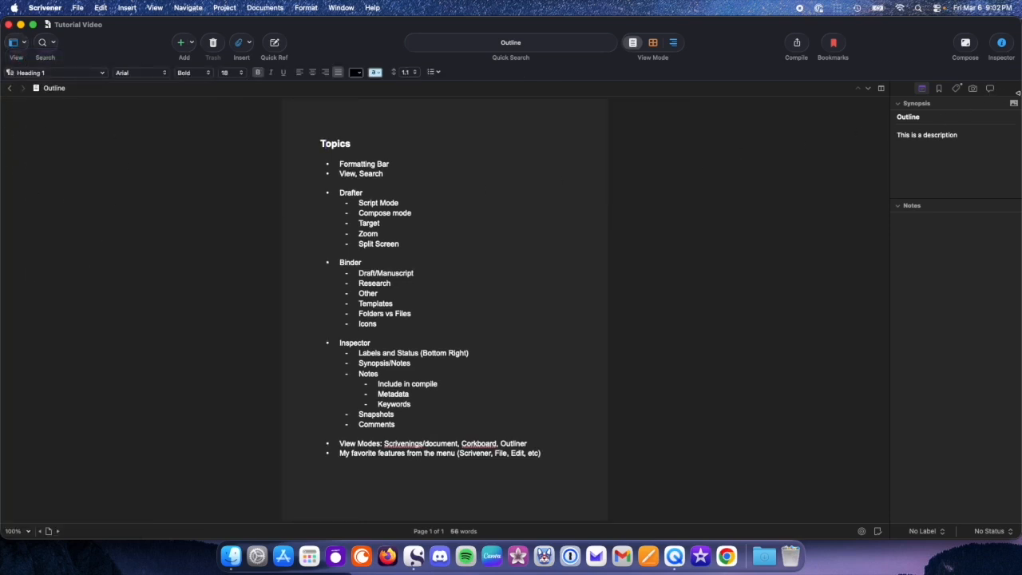
left_click(1002, 47)
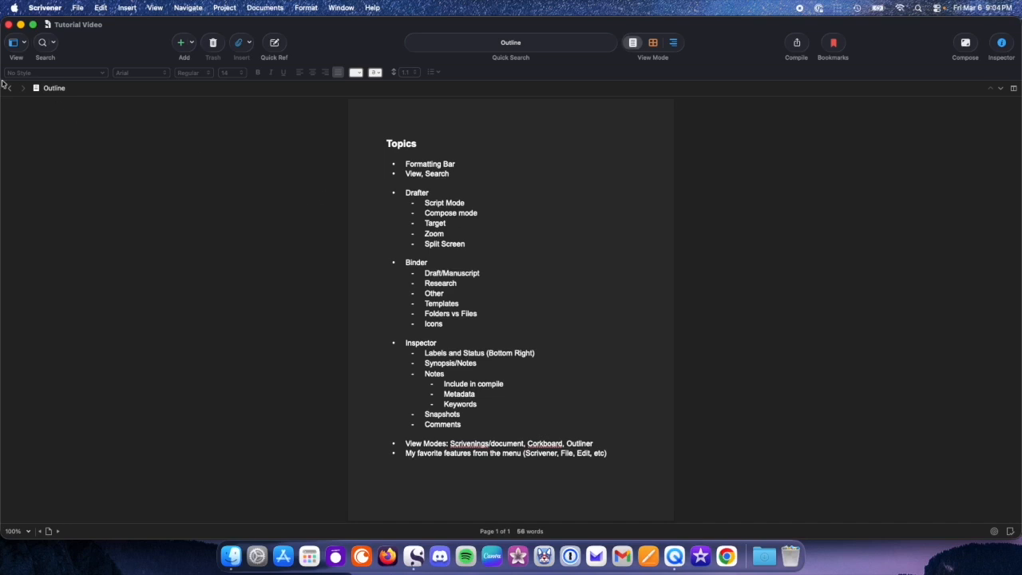
- Search the whole project for "chapter"
left_click(43, 43)
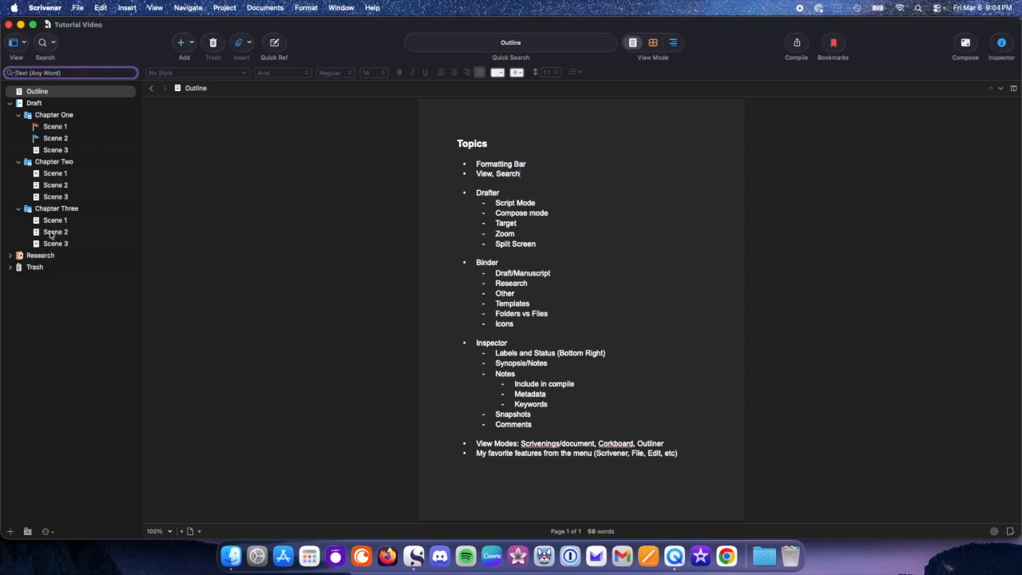
left_click(57, 73)
type("chapter")
key("Return")
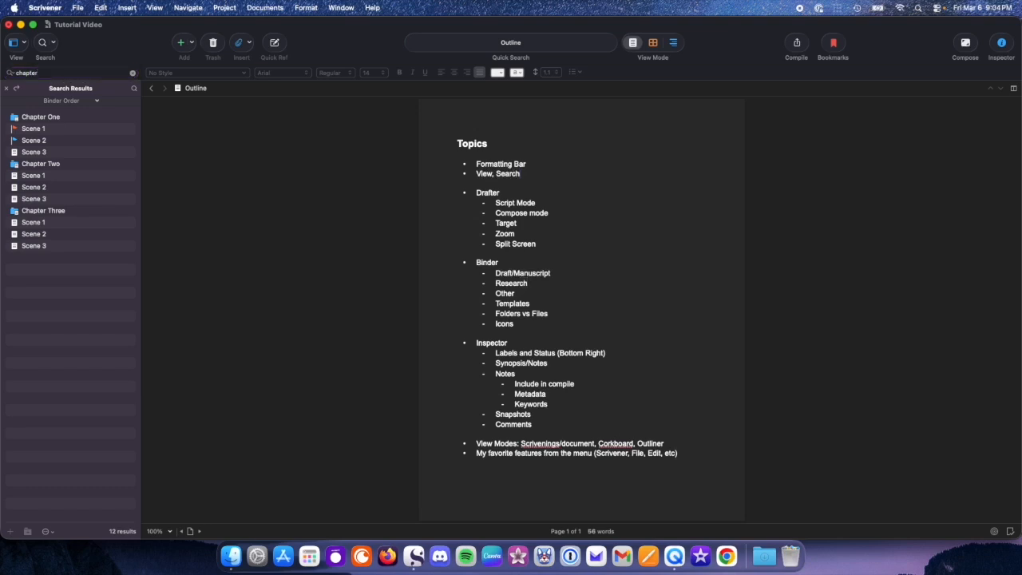
- View the search matches in Chapter One's three scenes, Chapter Two's Scene 3 and the Chapter One folder
left_click(42, 130)
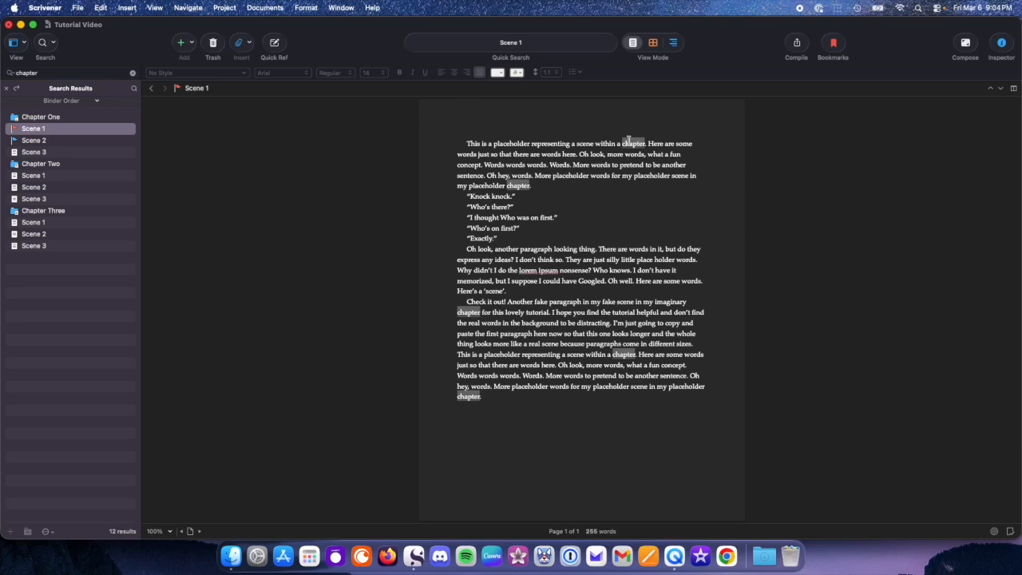
left_click(35, 143)
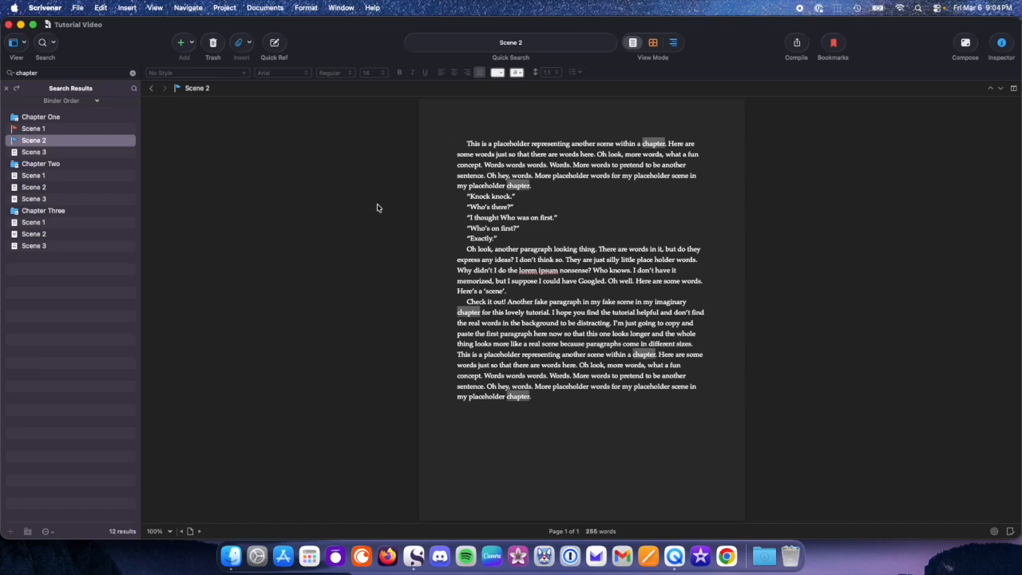
left_click(44, 152)
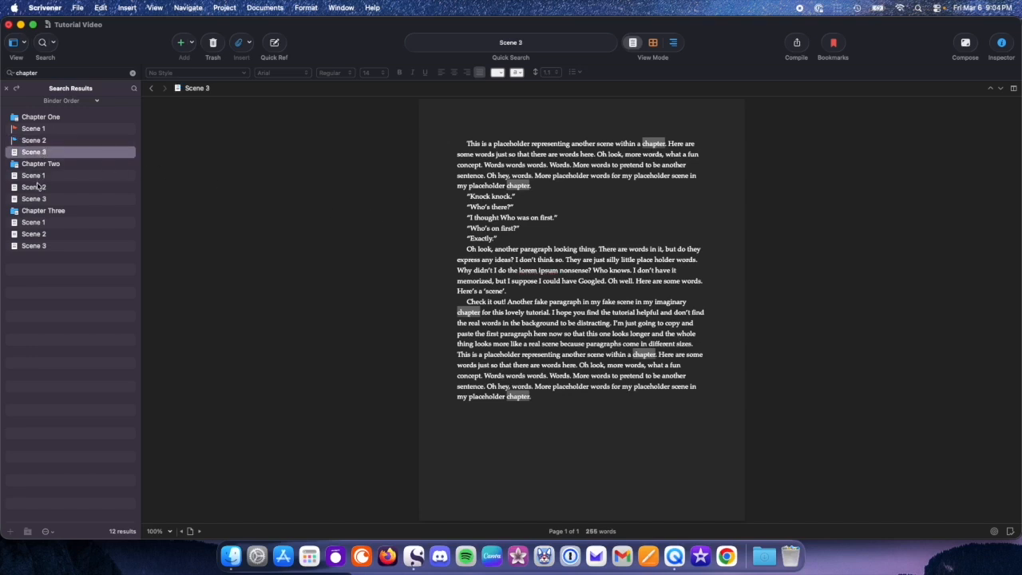
left_click(40, 198)
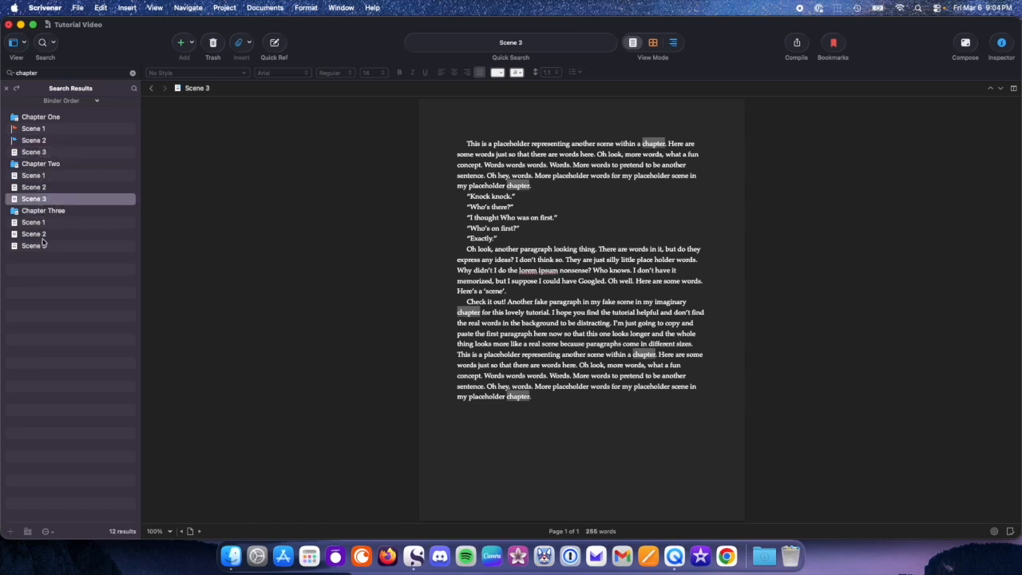
left_click(29, 117)
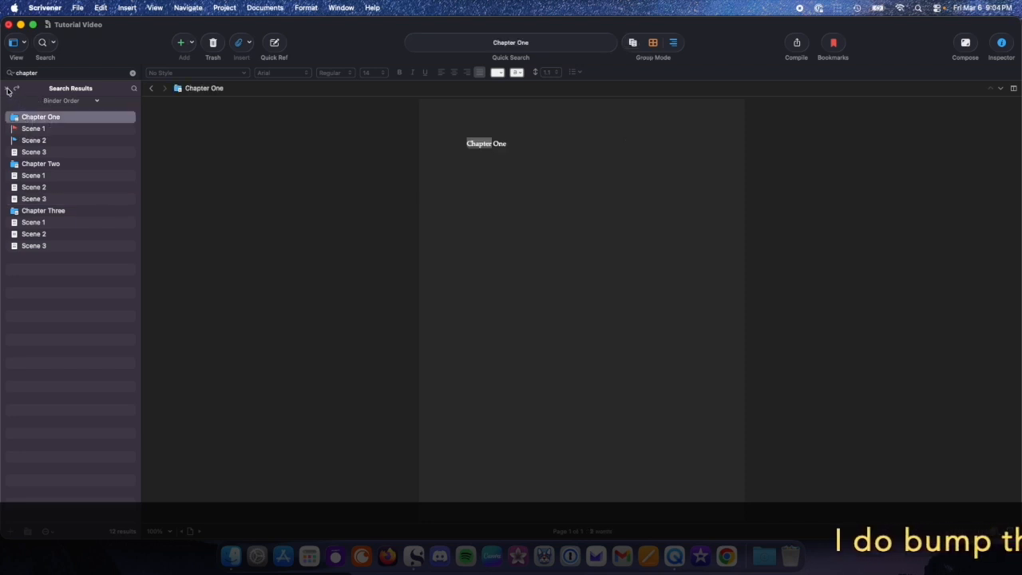
- Clear the project search and hide the Binder
left_click(133, 73)
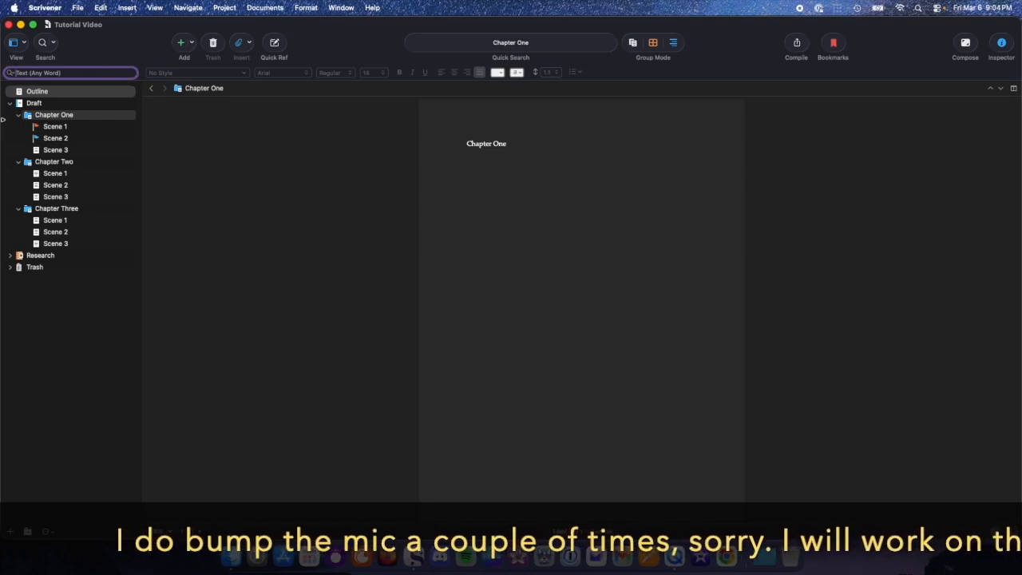
left_click(16, 42)
left_click(46, 59)
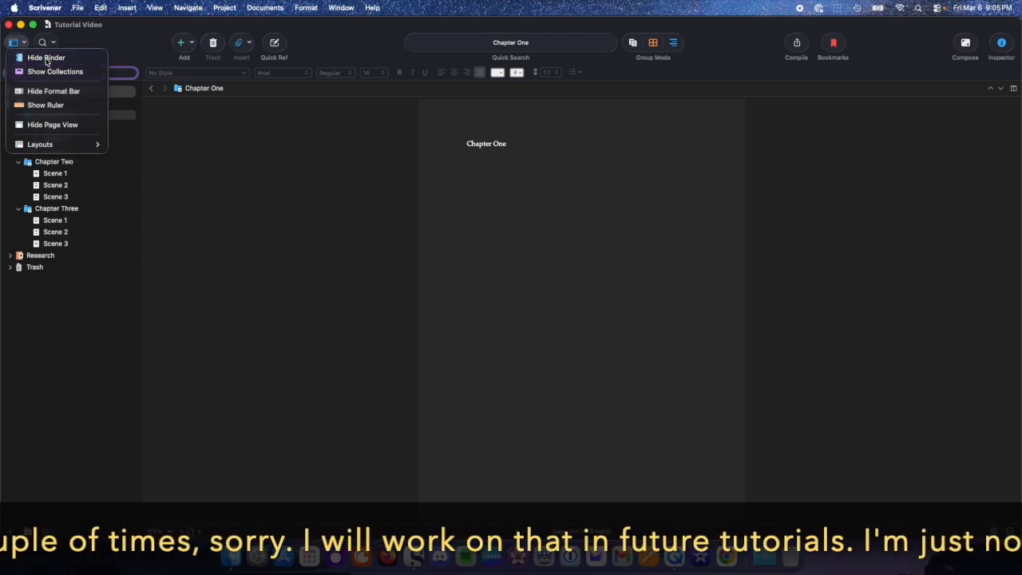
- Go back through the document history until the Outline document is open in the editor
left_click(8, 90)
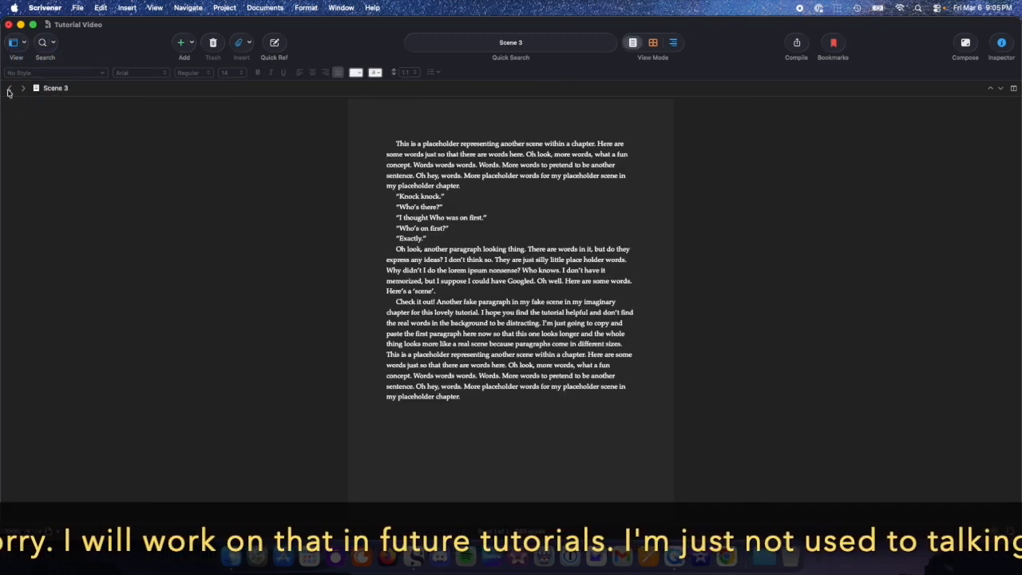
left_click(9, 90)
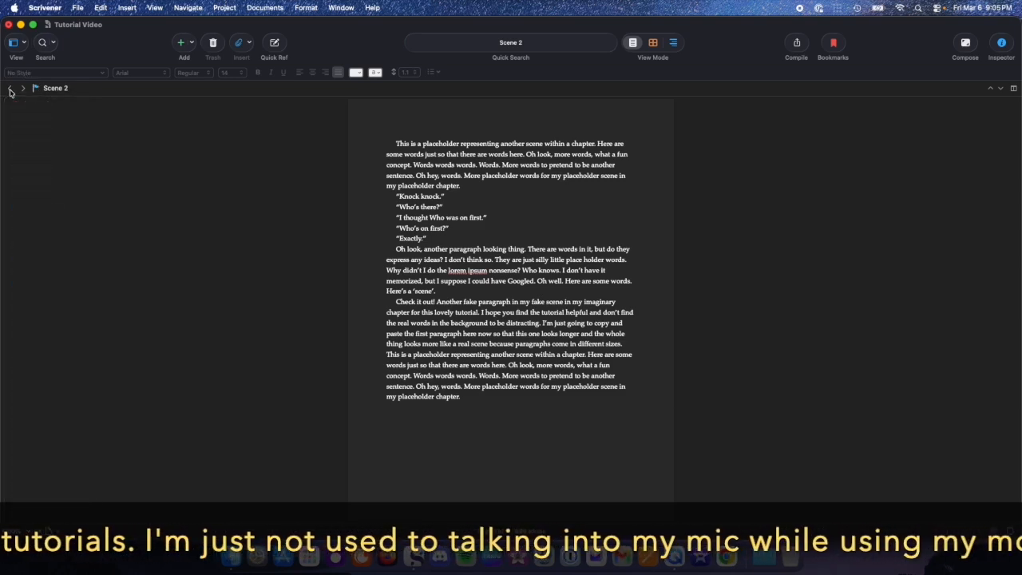
left_click(10, 91)
left_click(9, 91)
left_click(9, 91)
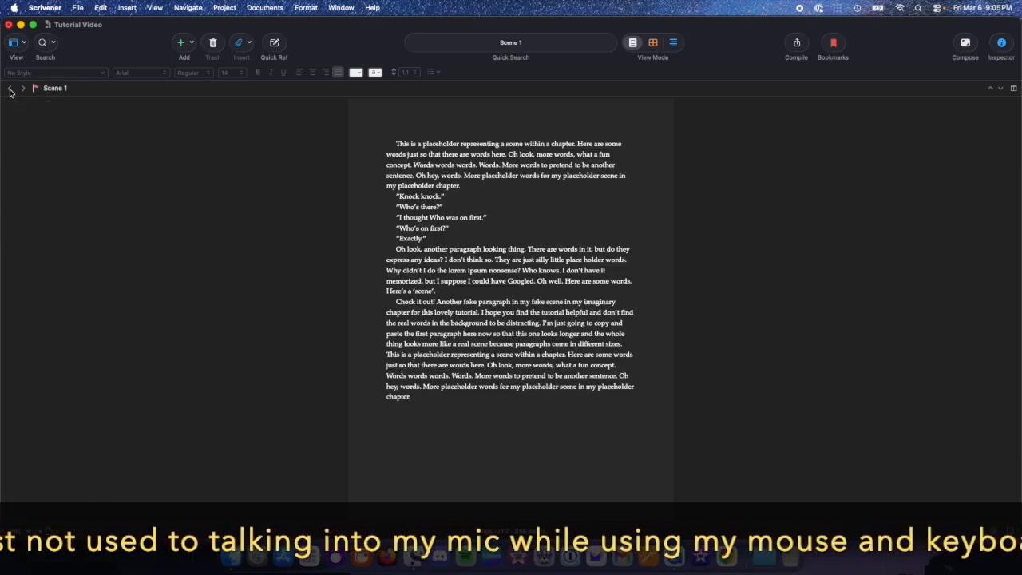
left_click(10, 91)
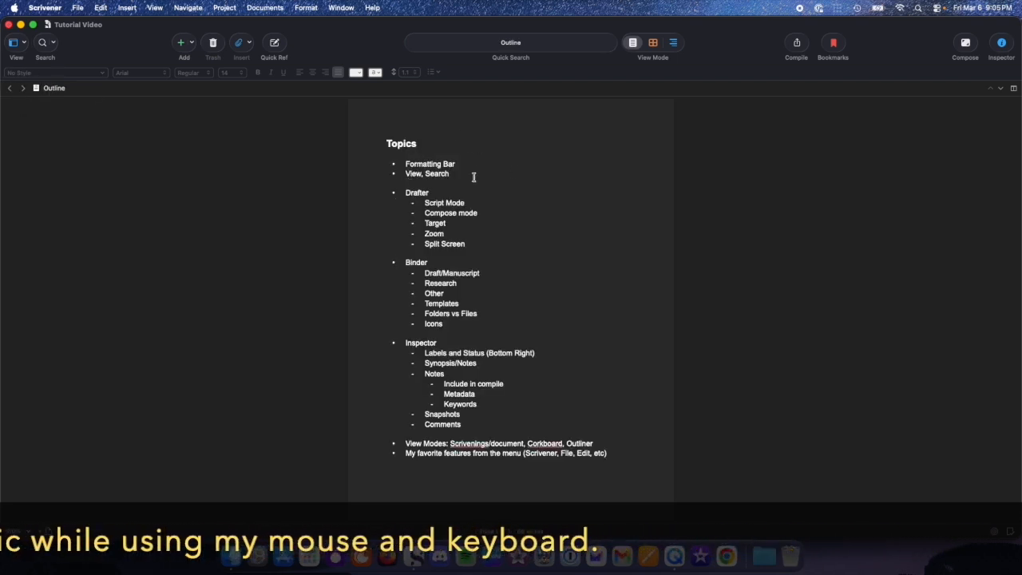
- Hide the format bar and show it again
left_click(23, 48)
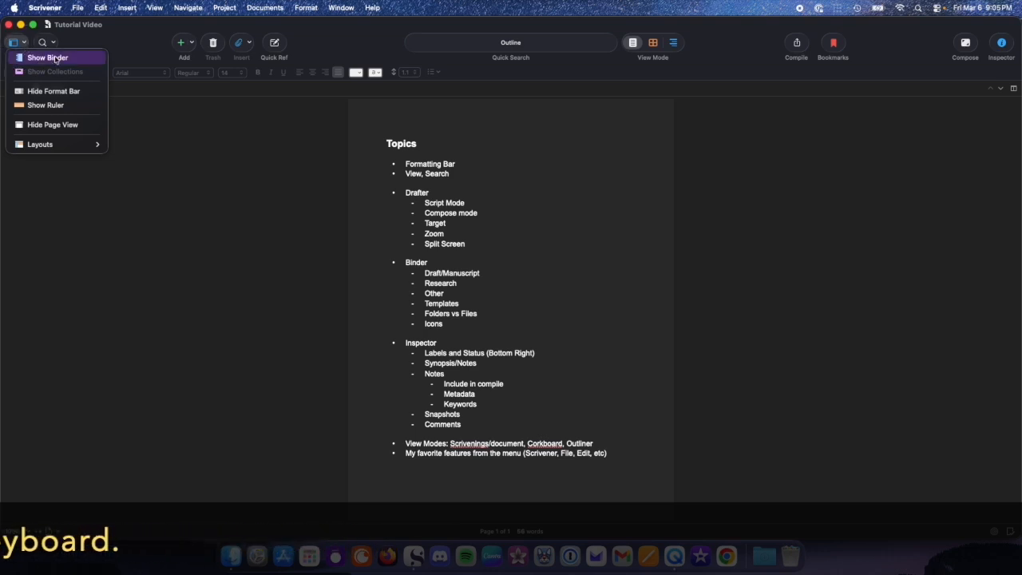
left_click(53, 91)
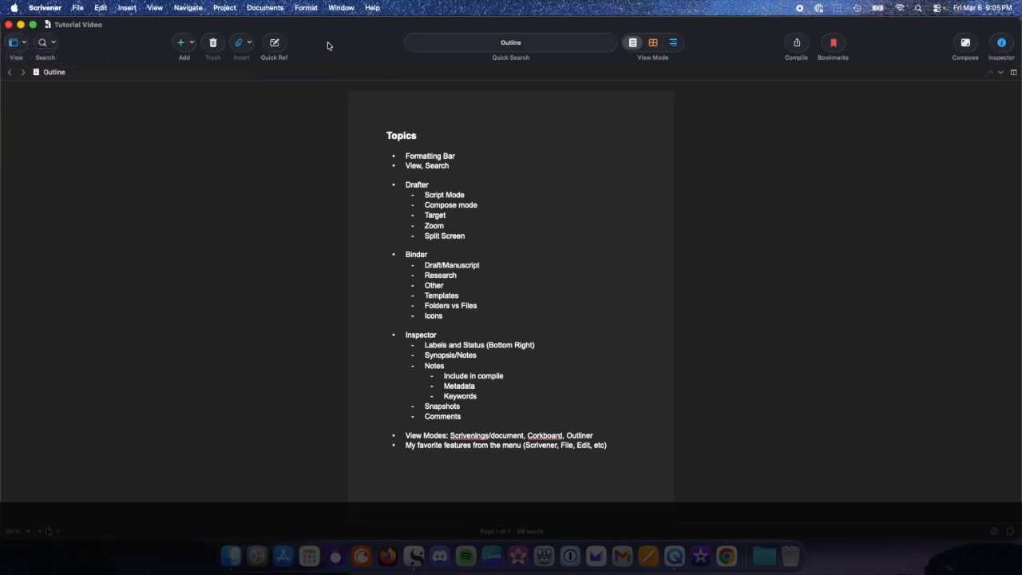
left_click(23, 45)
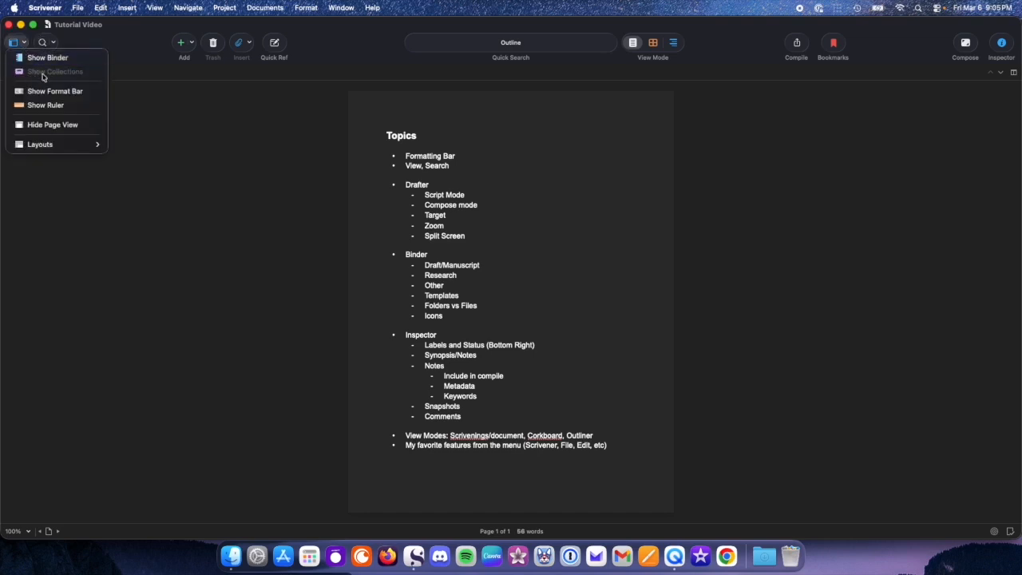
left_click(53, 92)
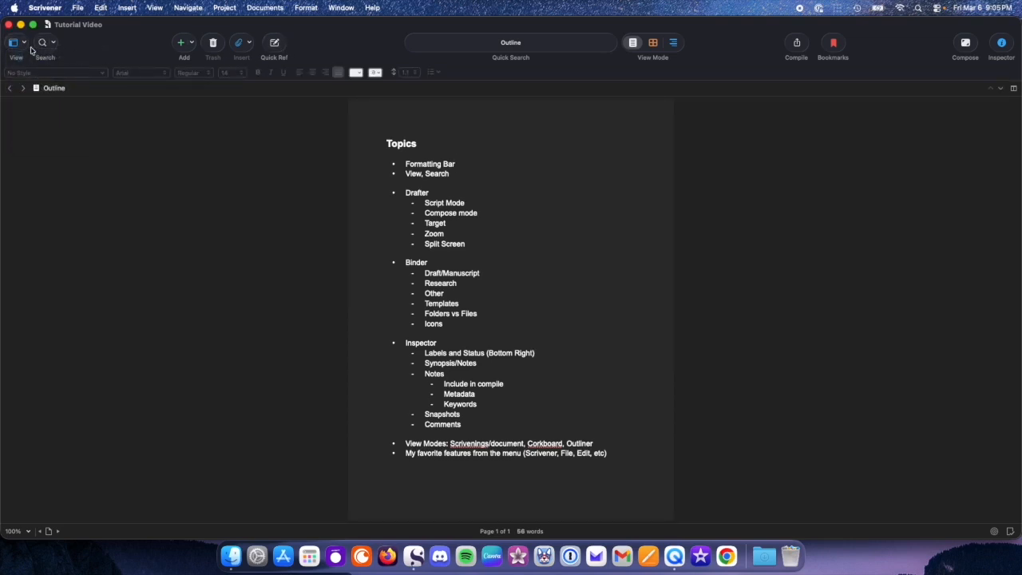
- Show the ruler above the Outline text and hide it again
left_click(24, 44)
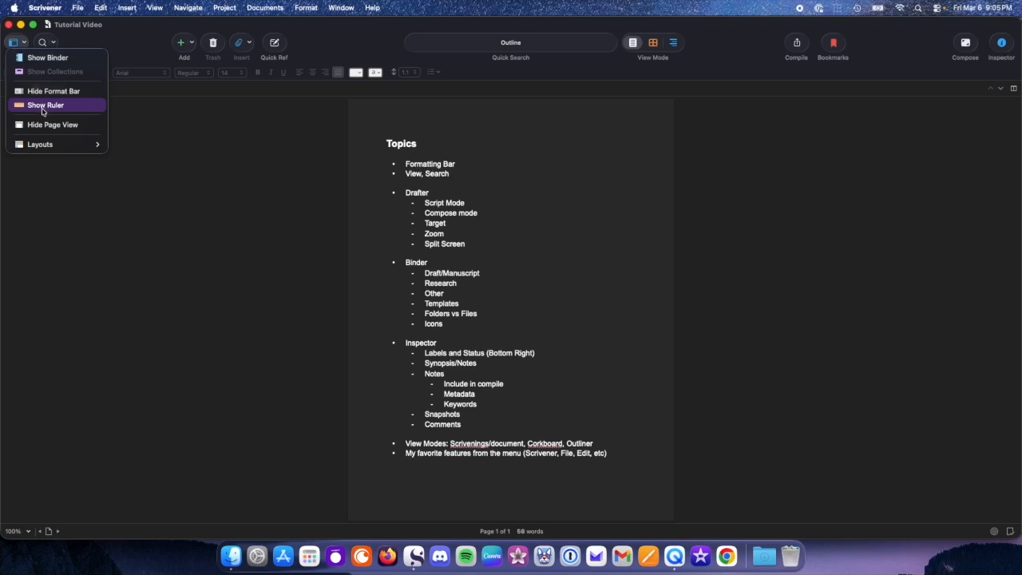
left_click(43, 108)
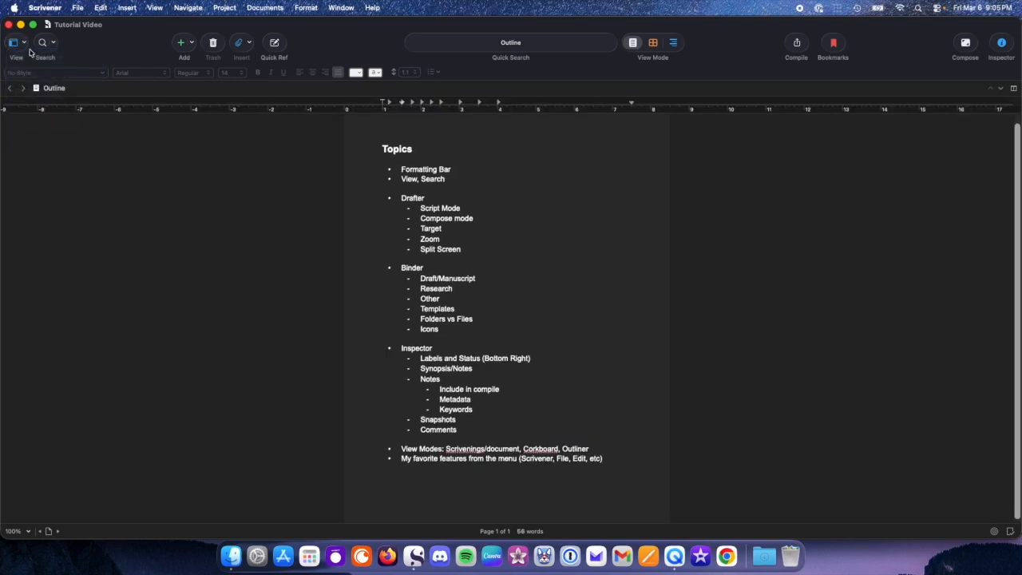
left_click(25, 46)
left_click(39, 105)
- Turn off page view for the Outline document and turn it back on
left_click(12, 43)
left_click(66, 126)
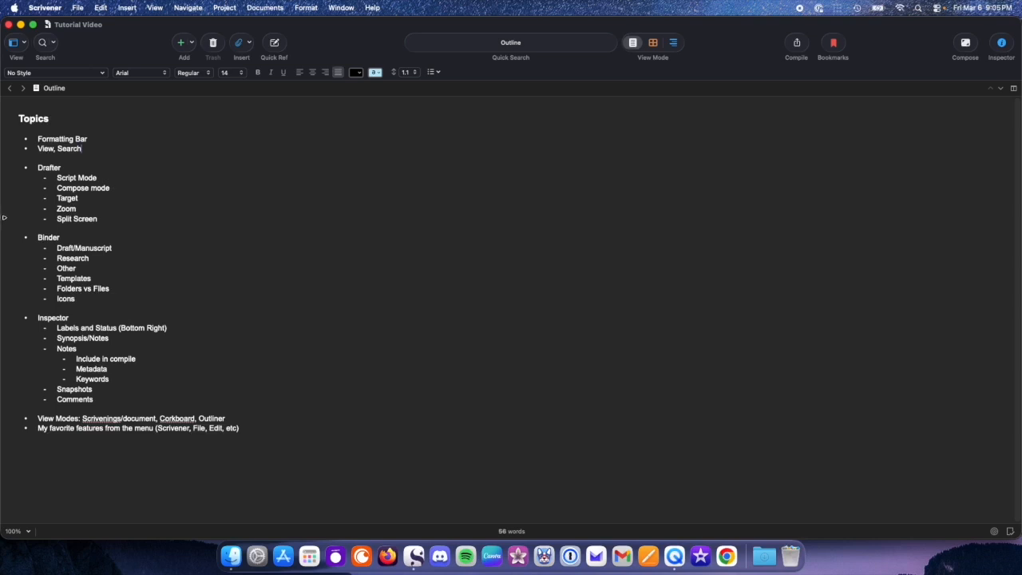
left_click(14, 42)
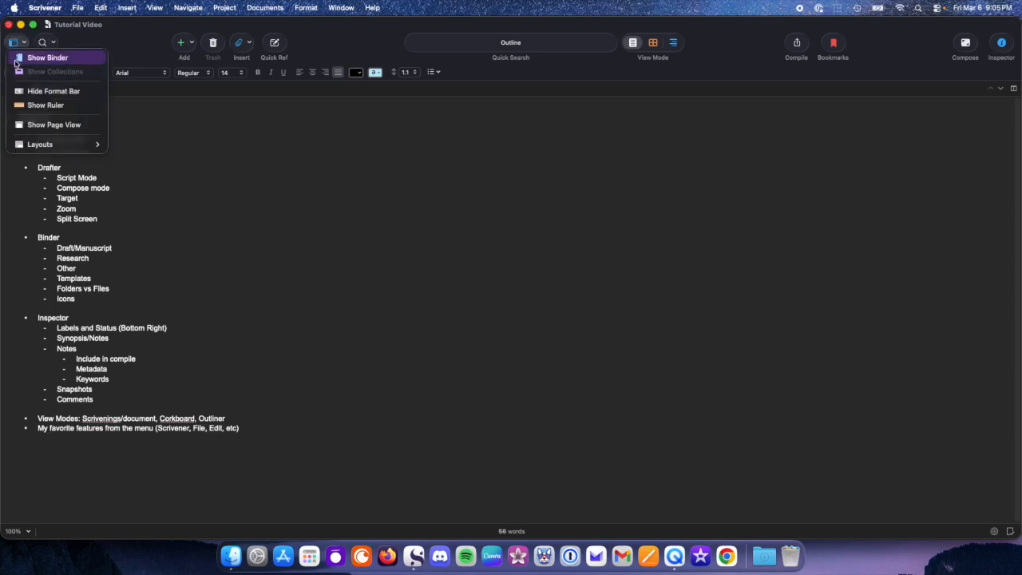
left_click(565, 121)
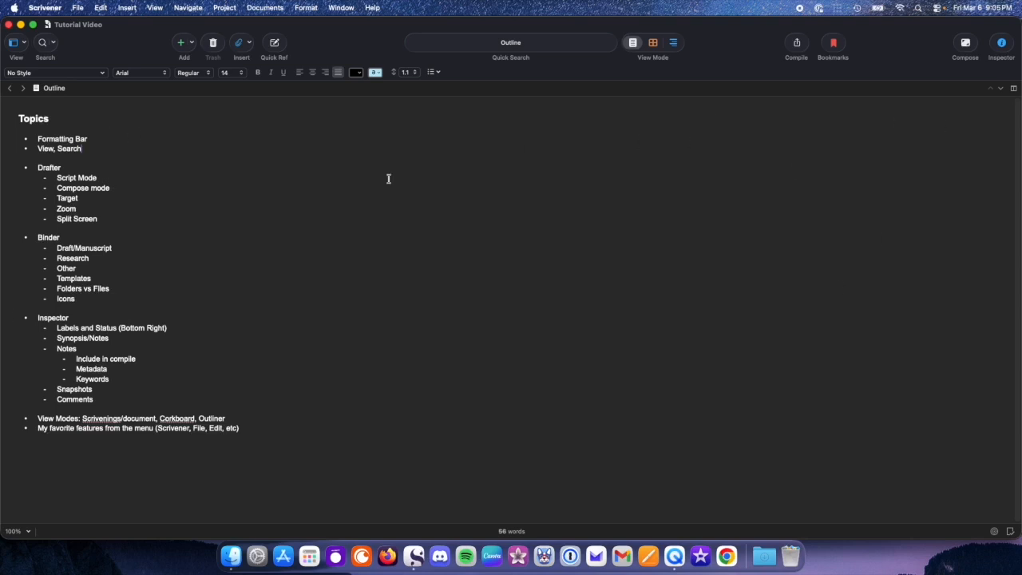
left_click(15, 44)
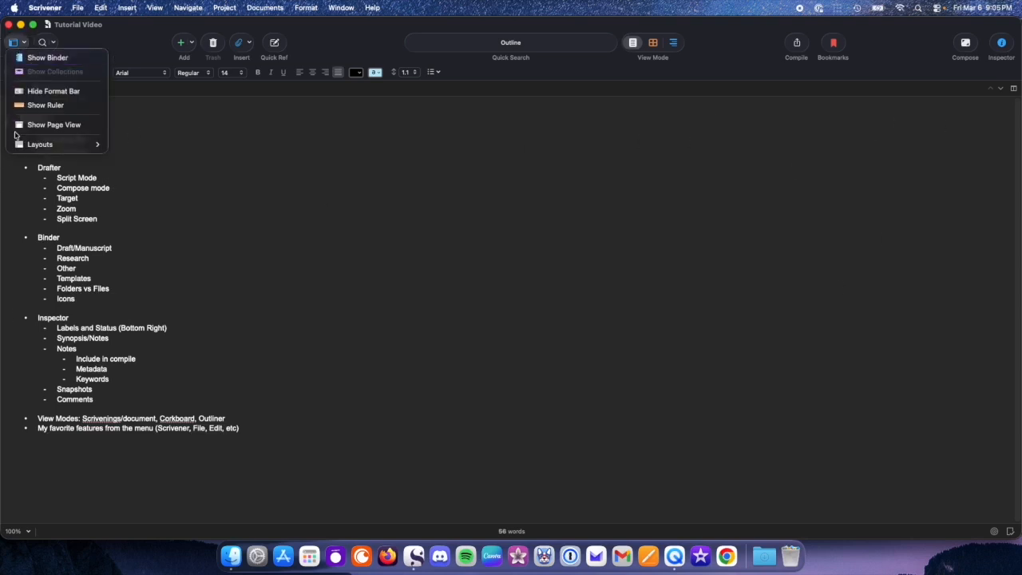
left_click(54, 125)
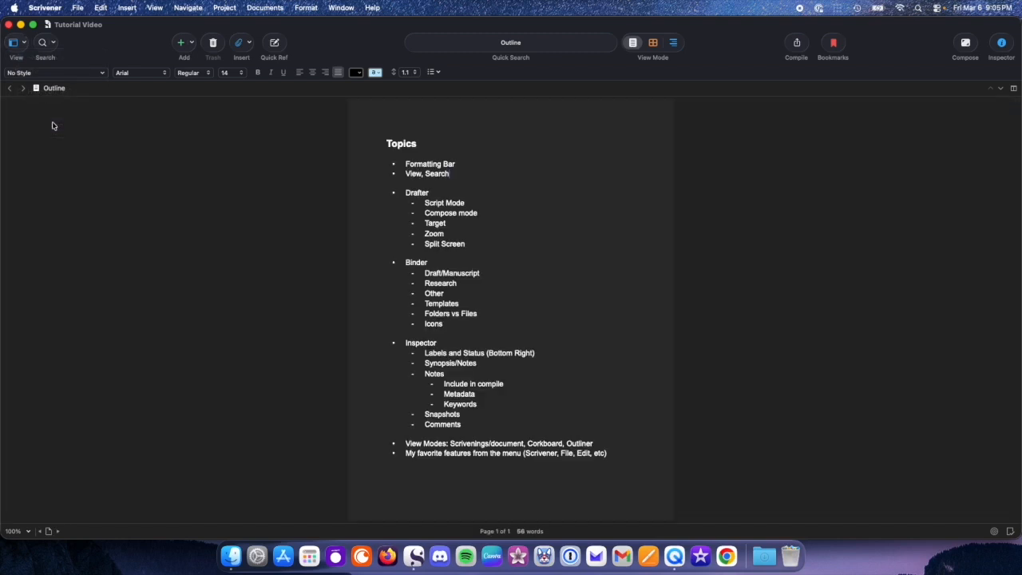
- Apply the Editor Only layout to the project window and switch it back to the Default layout
left_click(14, 44)
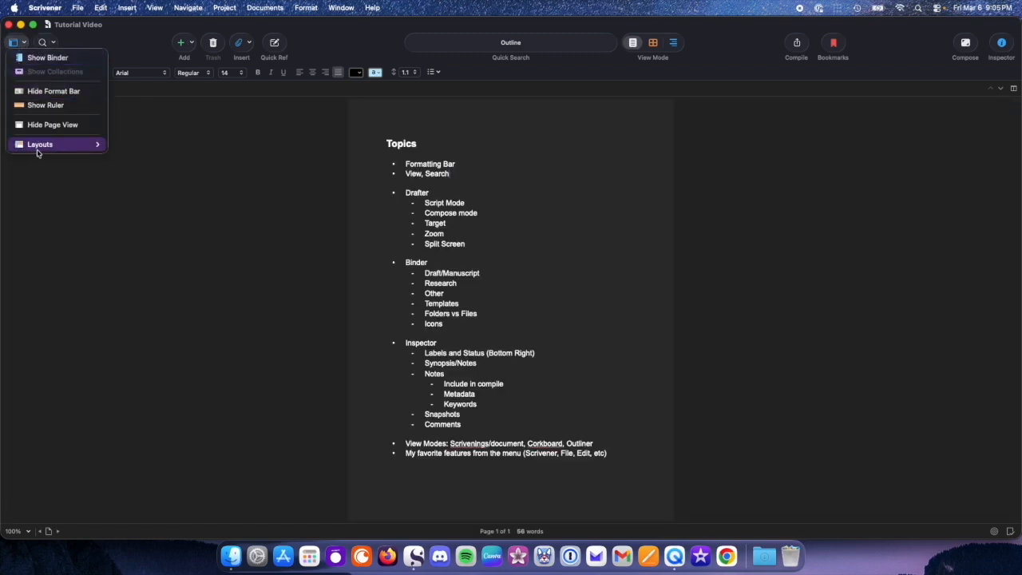
mouse_move(50, 147)
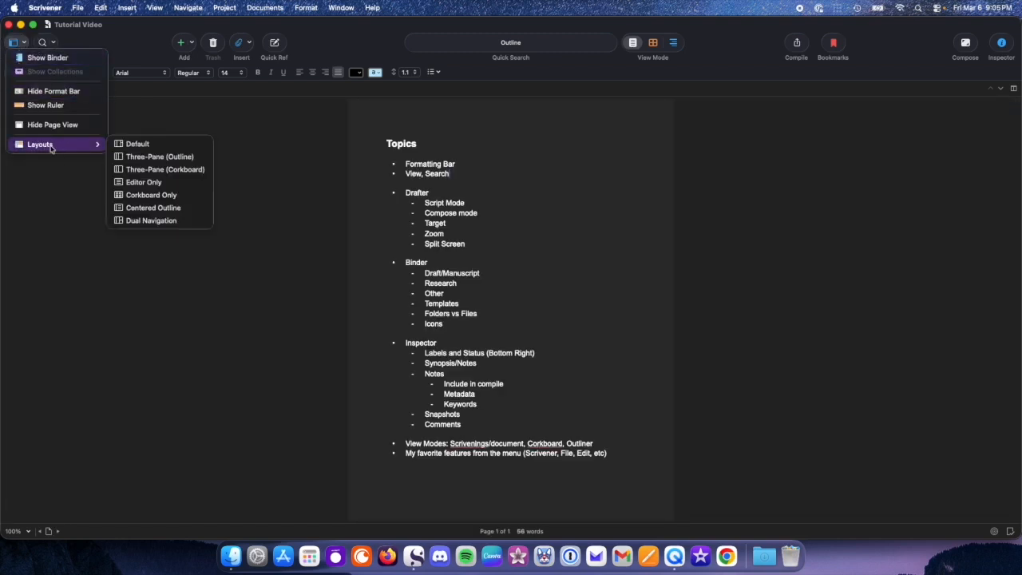
left_click(170, 184)
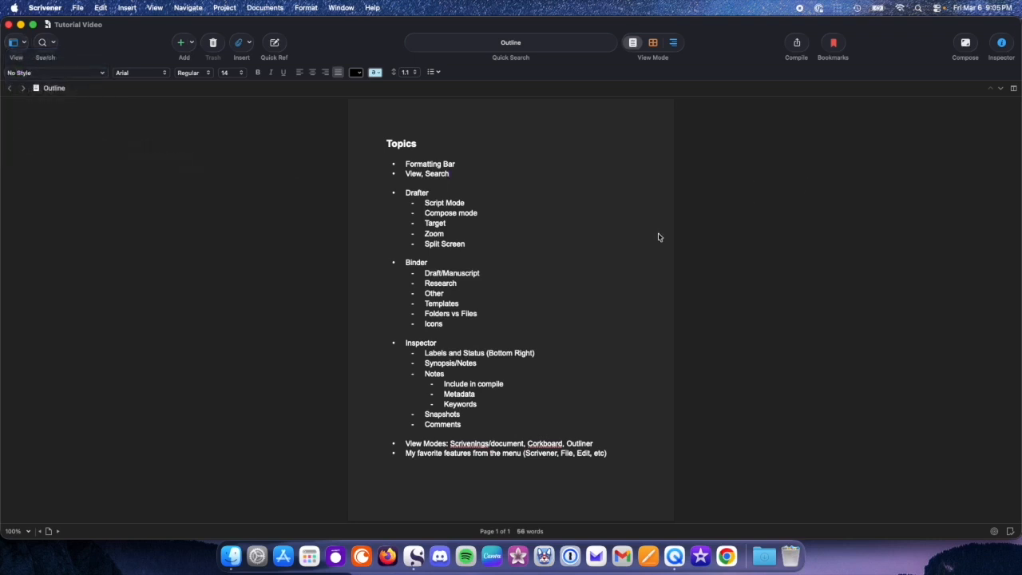
left_click(19, 44)
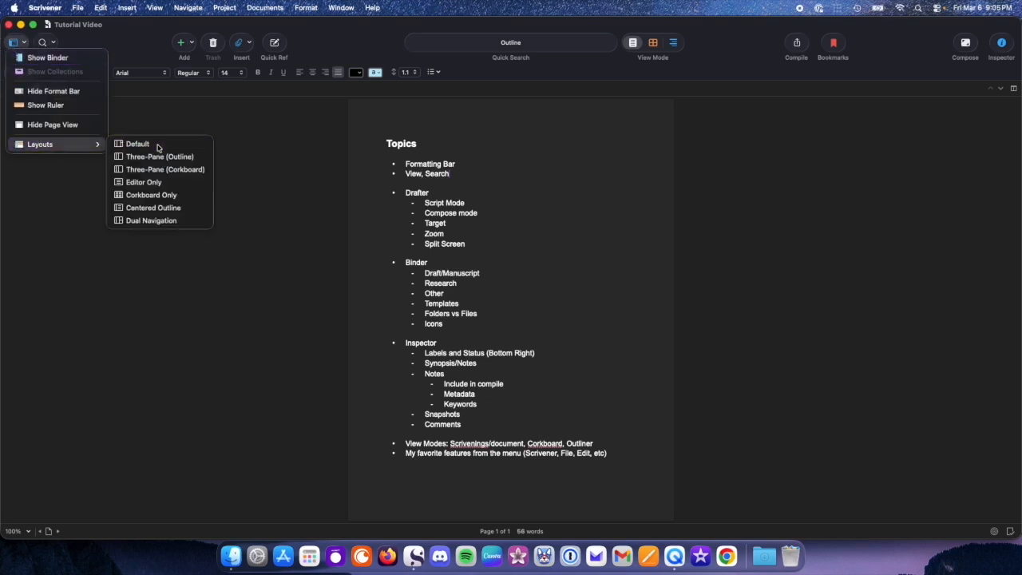
left_click(157, 145)
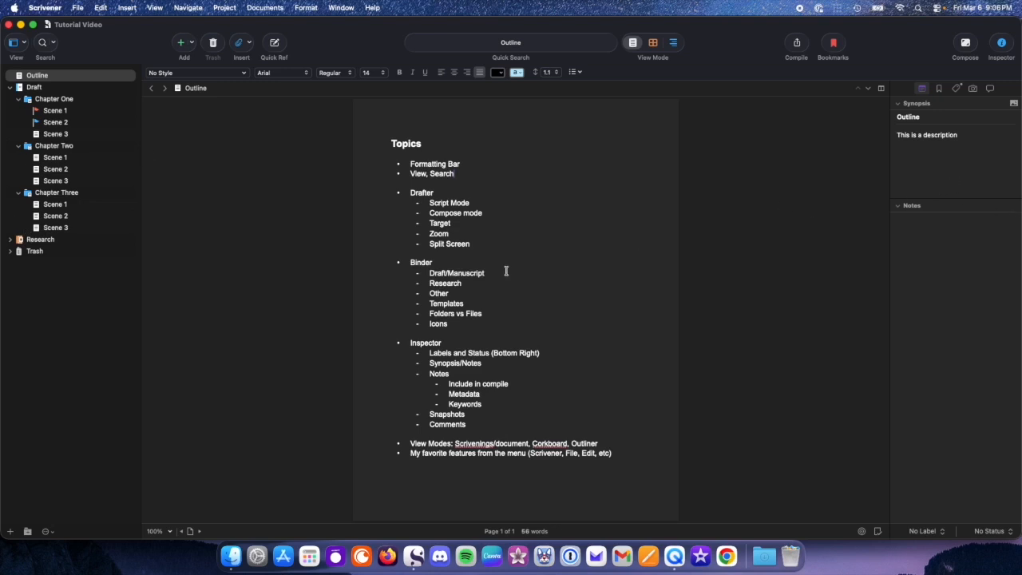
- View the list of available window layouts without applying one
left_click(17, 42)
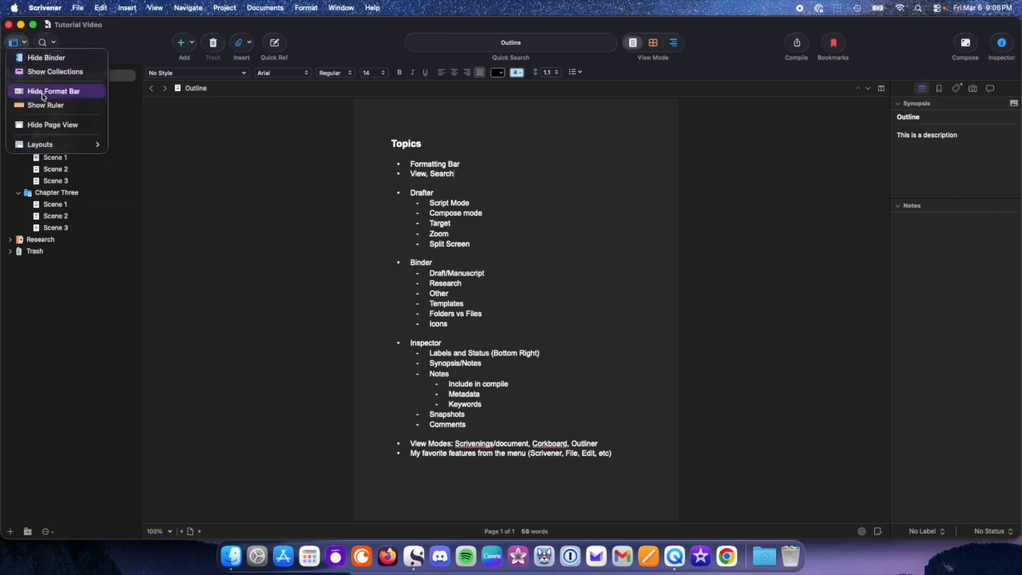
mouse_move(68, 146)
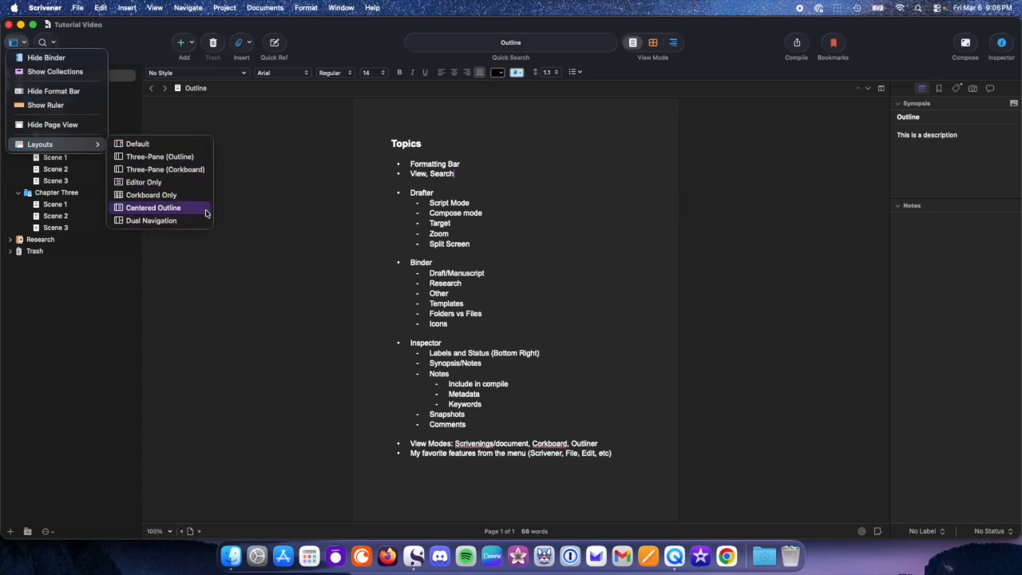
left_click(273, 142)
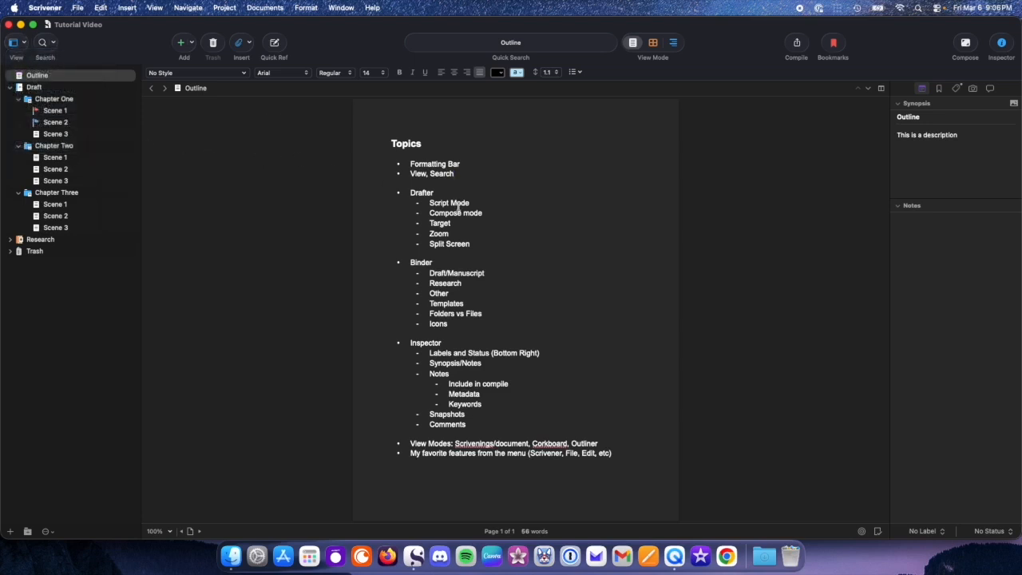
- Highlight the Drafter heading and the Script Mode topic in the Outline text, clearing each selection
double_click(418, 193)
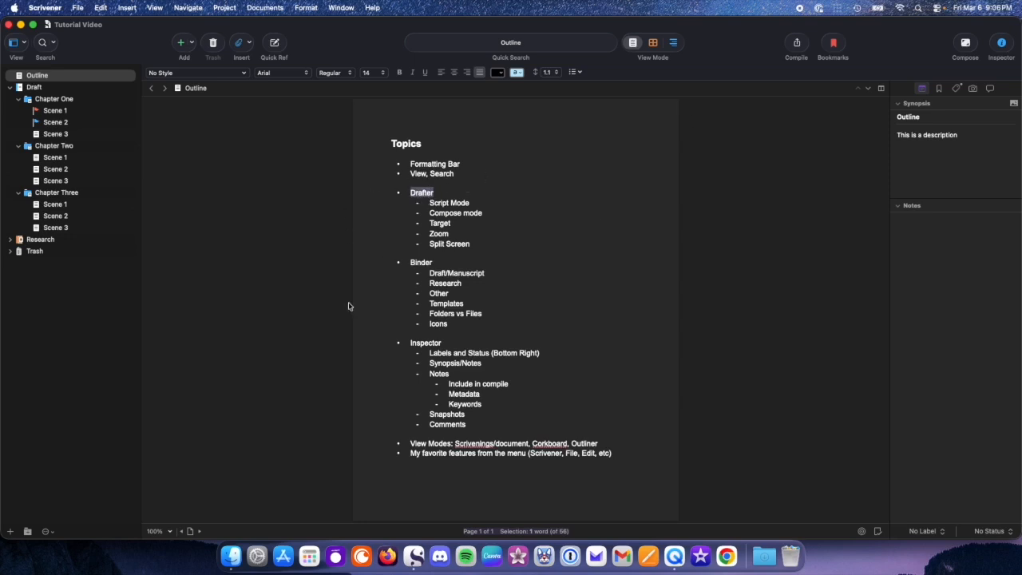
left_click(479, 191)
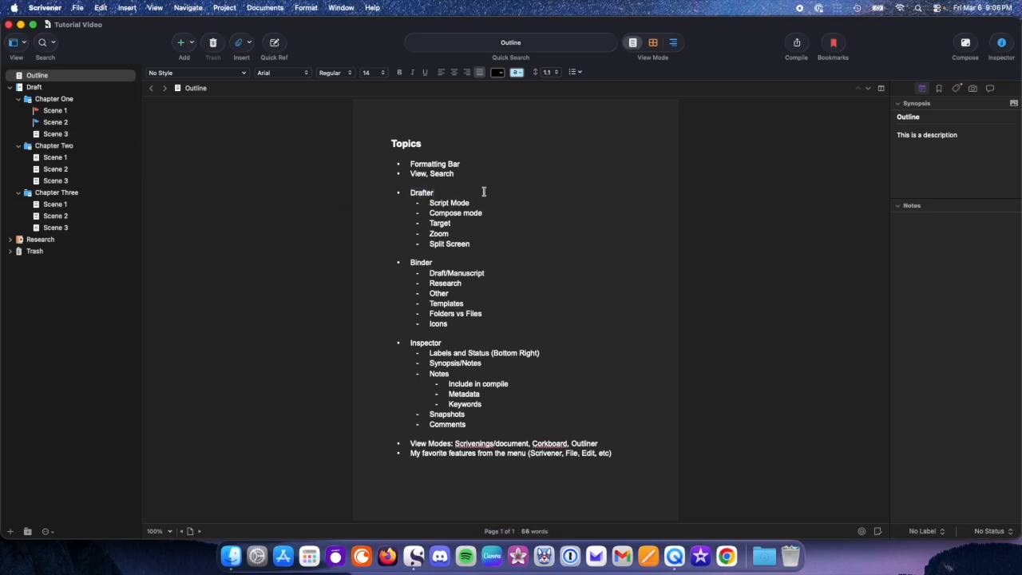
left_click_drag(429, 204, 486, 201)
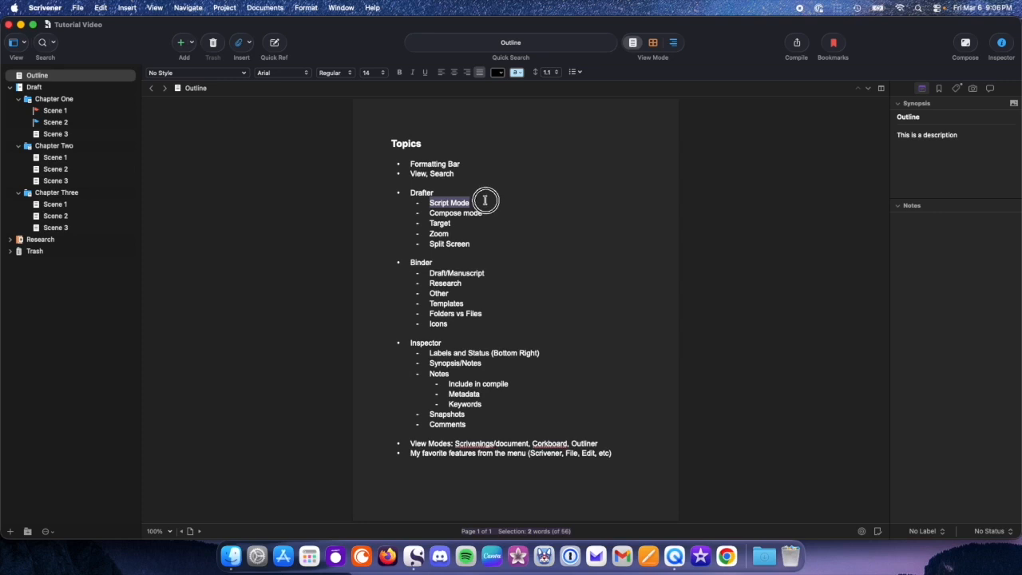
left_click(502, 187)
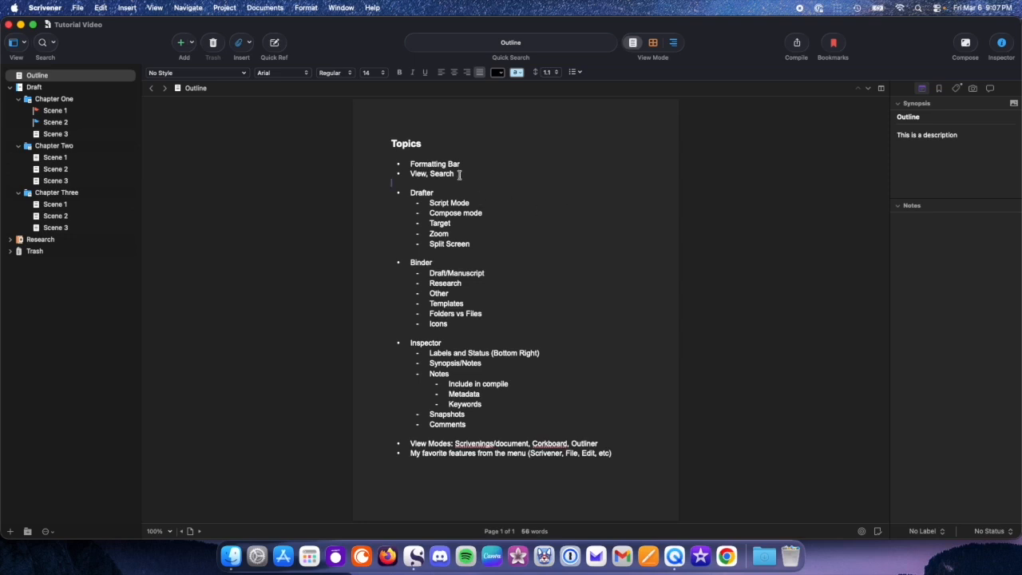
left_click_drag(420, 205, 492, 203)
left_click(492, 202)
left_click_drag(420, 204, 496, 202)
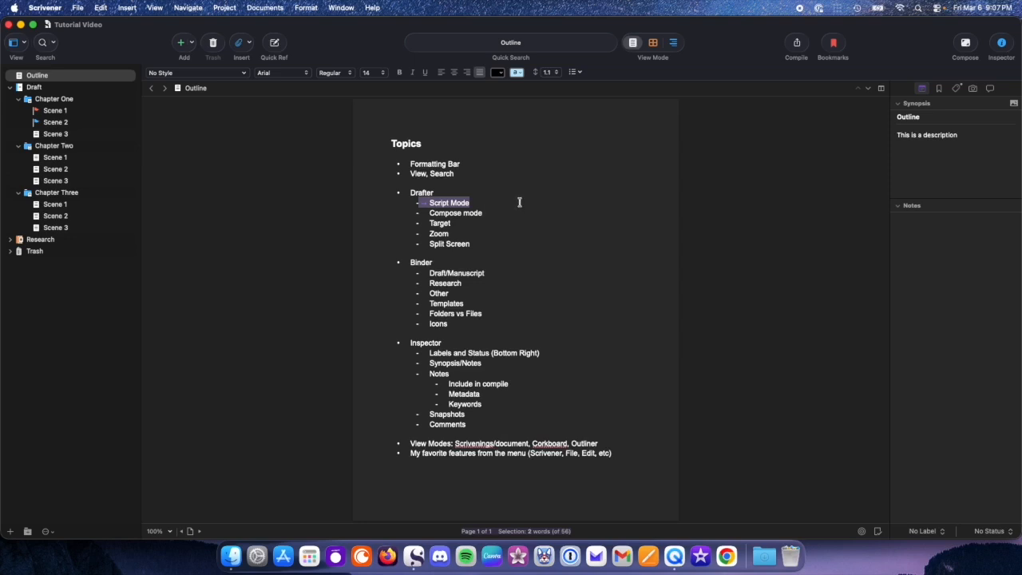
left_click(527, 201)
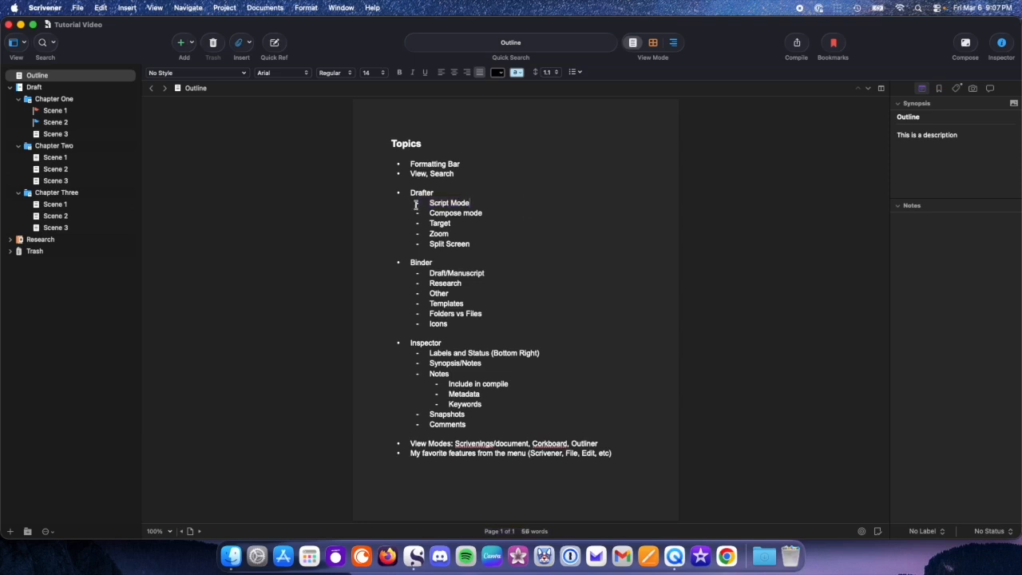
- Highlight the Compose mode topic, then open the Outline document in composition mode and reveal its control bar
left_click_drag(421, 214, 502, 207)
left_click(522, 208)
left_click(971, 46)
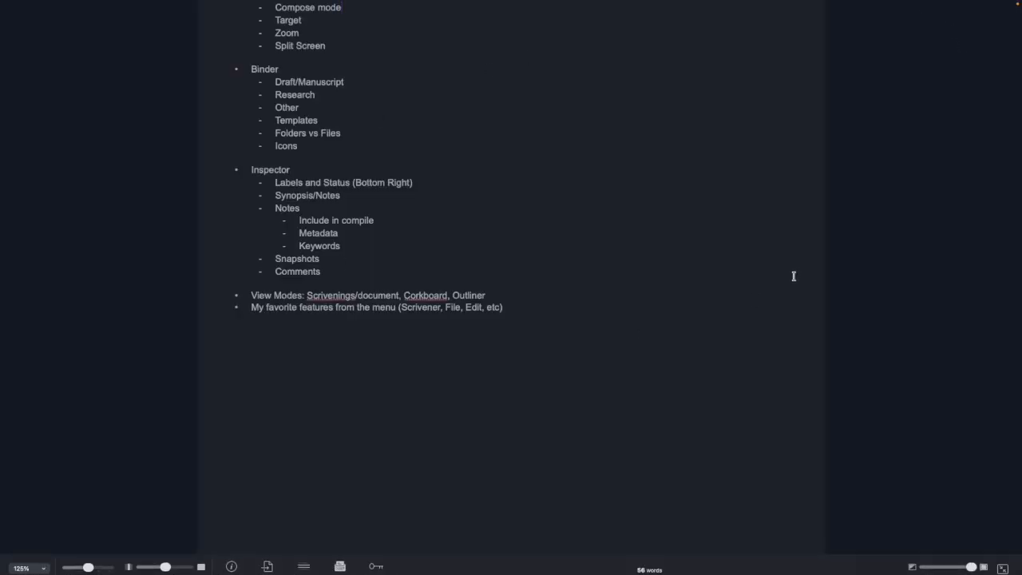
mouse_move(304, 574)
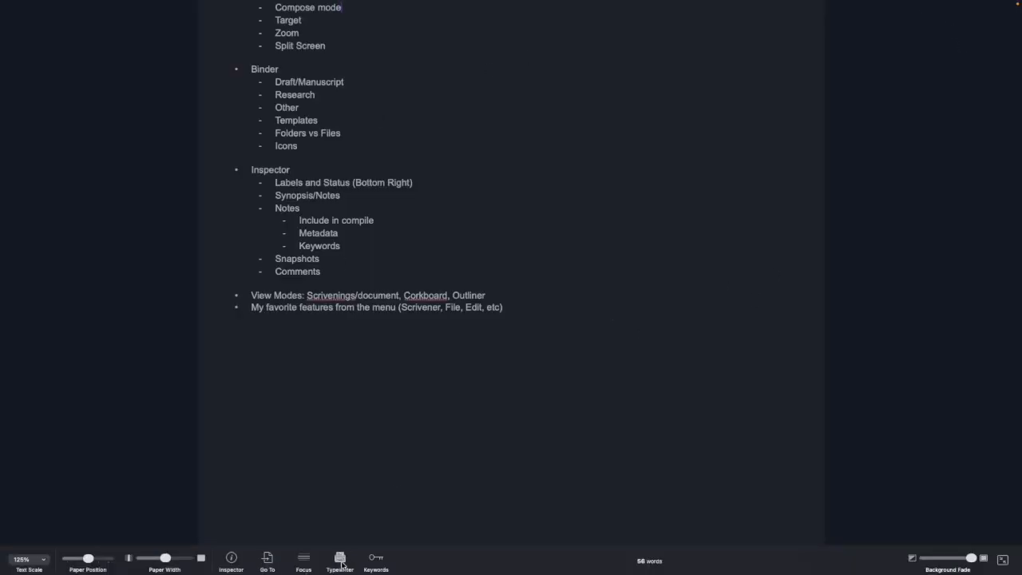
- Add three filler bullets after the last outline line: sdkfjlaskdjfkdjs, dsafjkdklsfjldskf and sdfkljksdfjl;kf
left_click(342, 315)
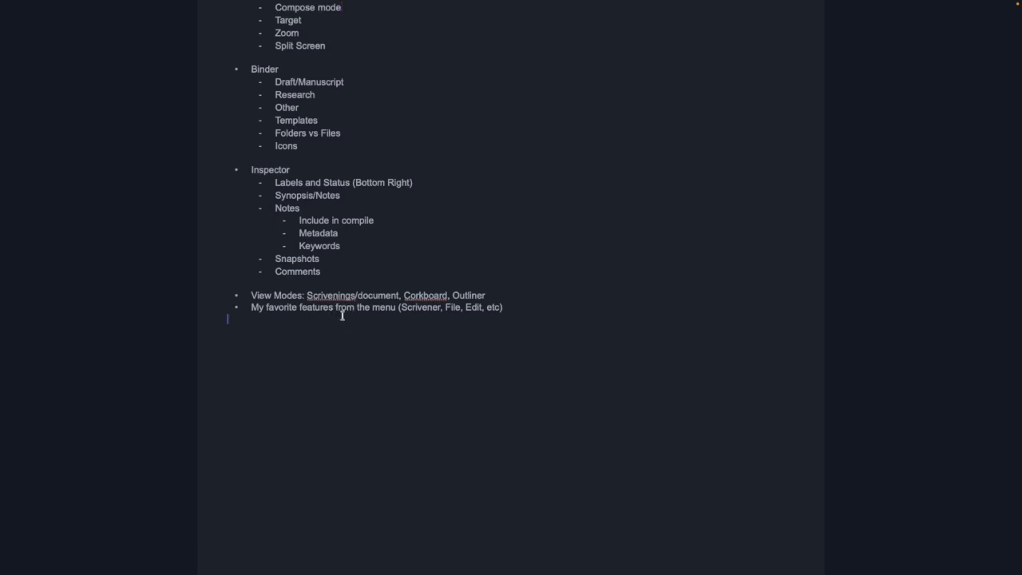
left_click(517, 310)
key("Return")
type("sdkfjlaskdjfkdjs")
key("Return")
type("dsafjkdklsfjldskf")
key("Return")
type("sdfkljksdfjl;kf")
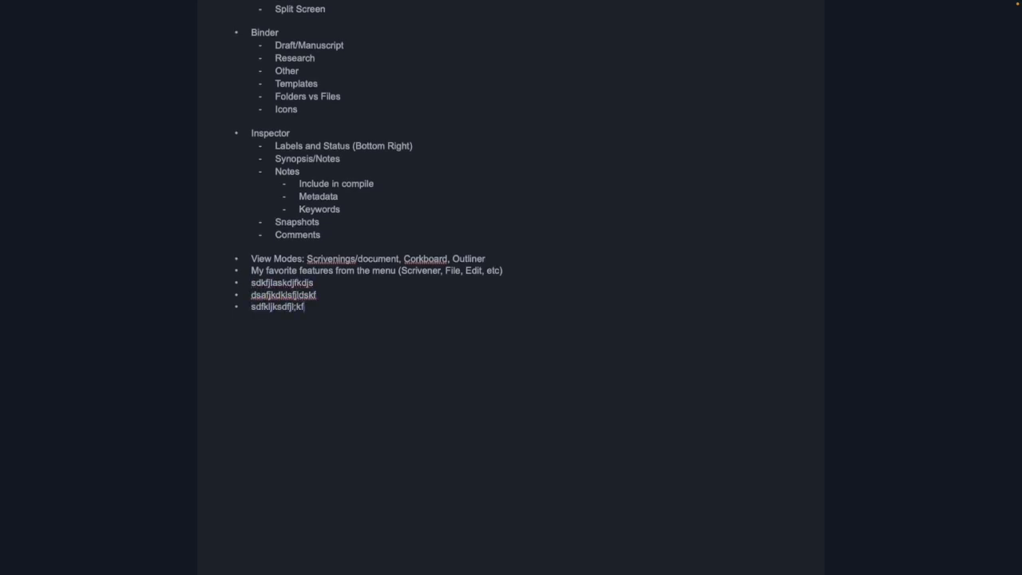
- Delete the three filler bullets and the empty line left at the end of the outline
left_click_drag(339, 314, 234, 283)
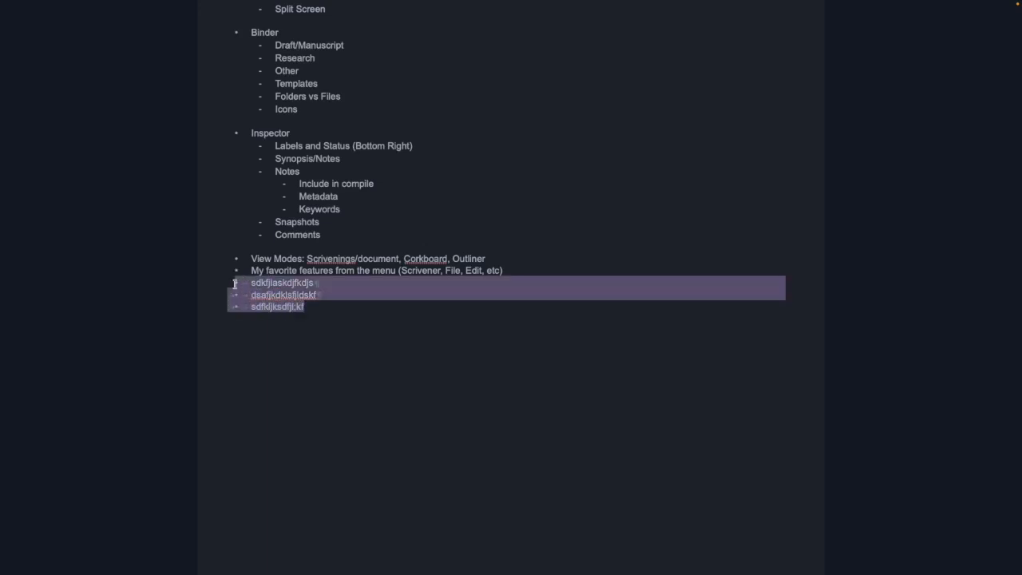
key("BackSpace")
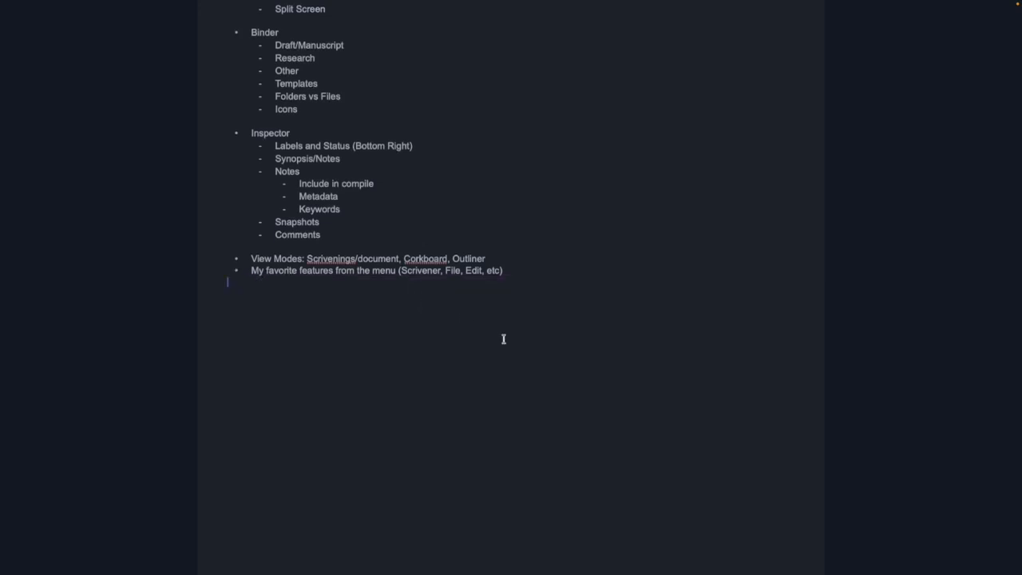
key("BackSpace")
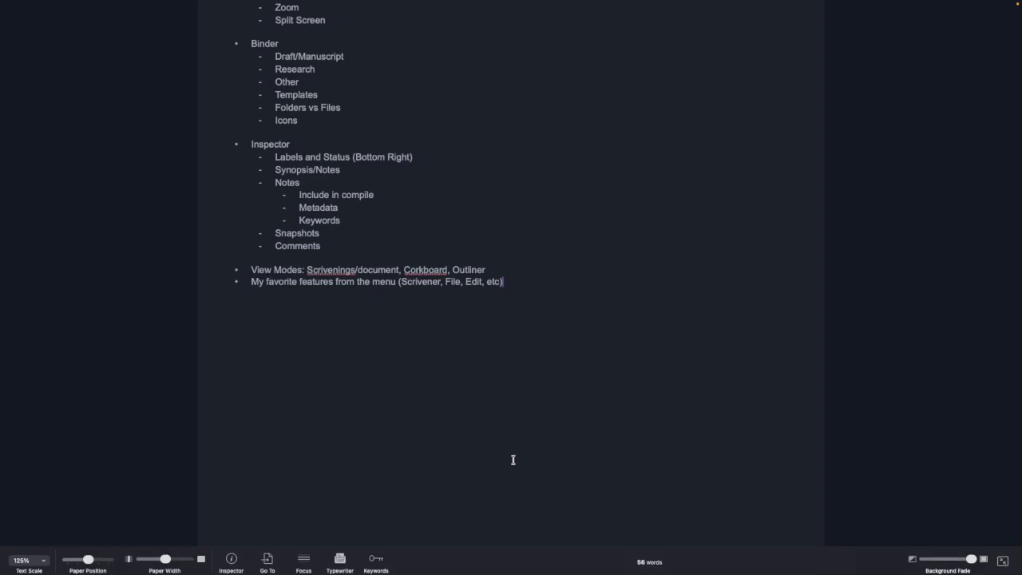
- Turn typewriter scrolling off in composition mode and turn it back on
left_click(340, 558)
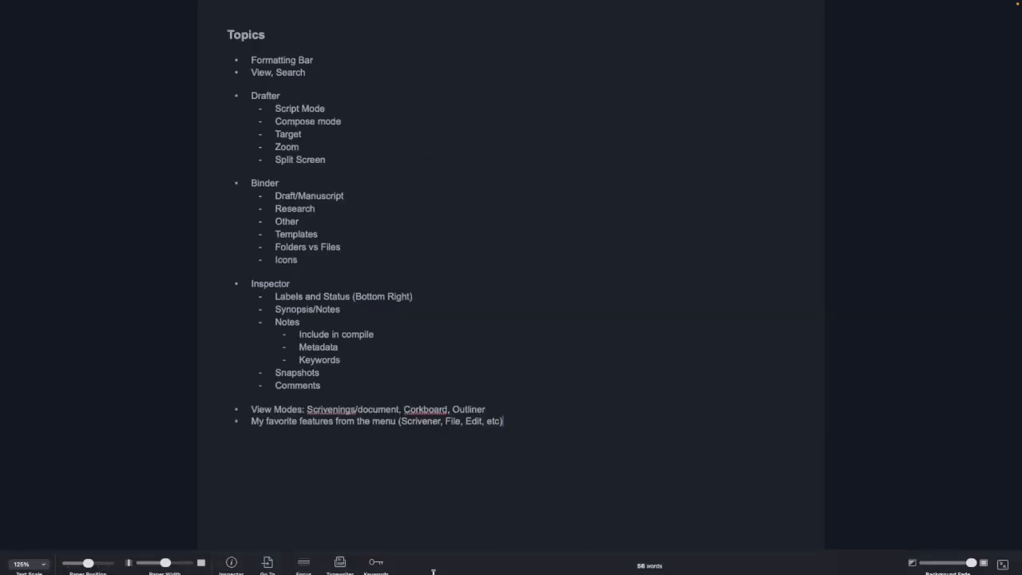
left_click(337, 560)
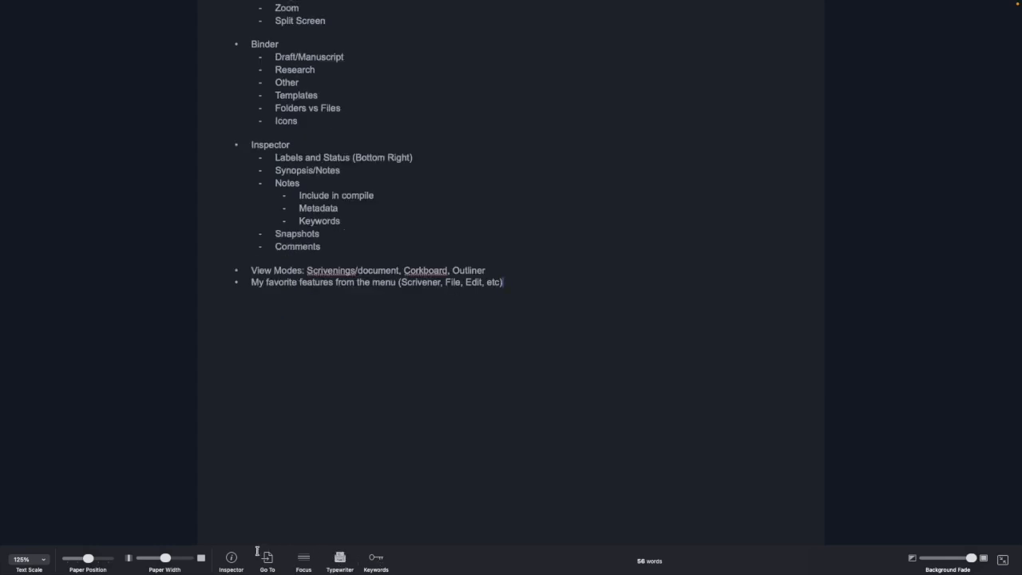
- Widen the composition mode paper slightly and return to the main project window
mouse_move(164, 558)
left_mouse_down()
mouse_move(176, 558)
mouse_move(166, 563)
left_mouse_up()
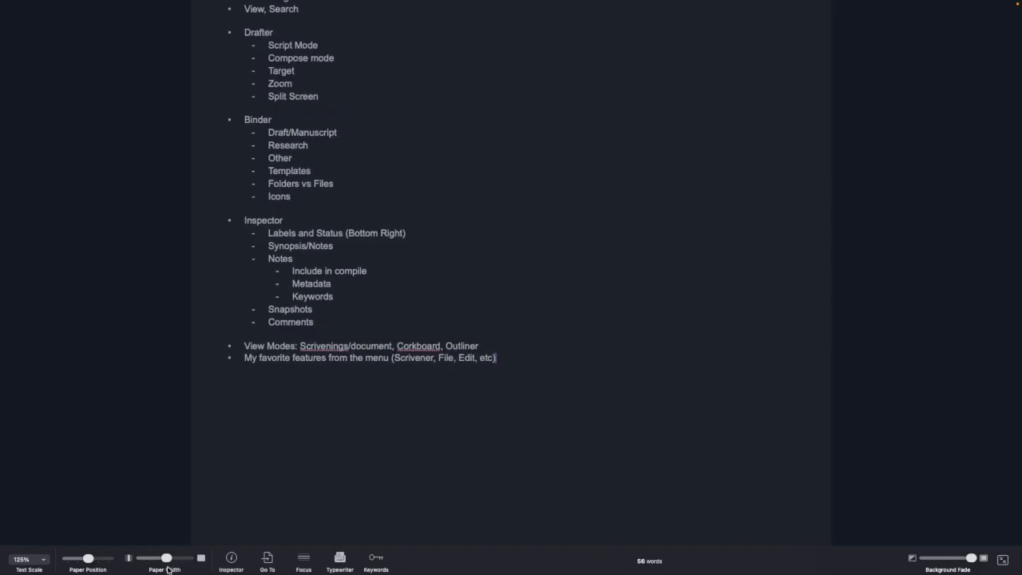
left_click_drag(89, 562, 89, 560)
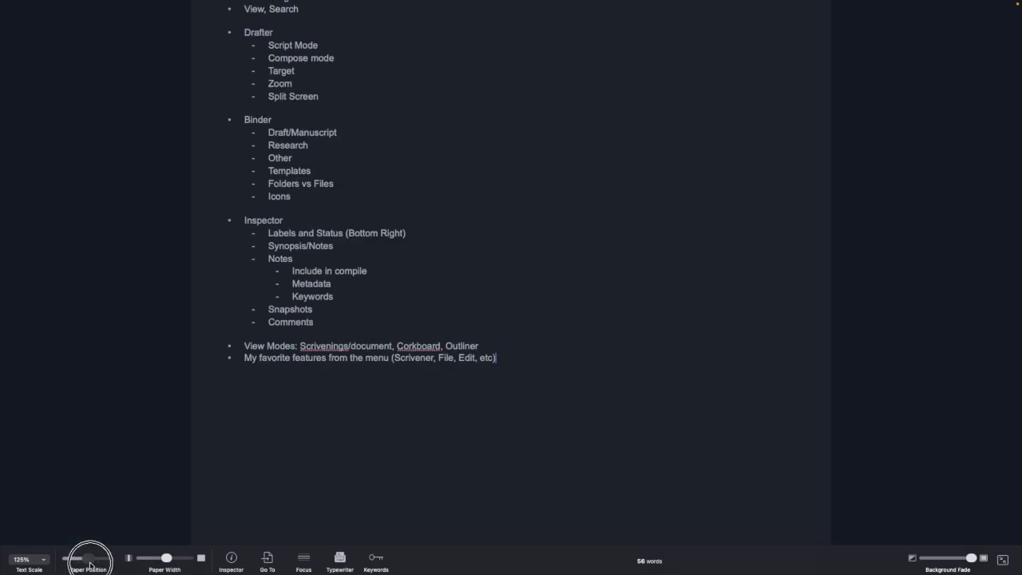
left_click(1003, 562)
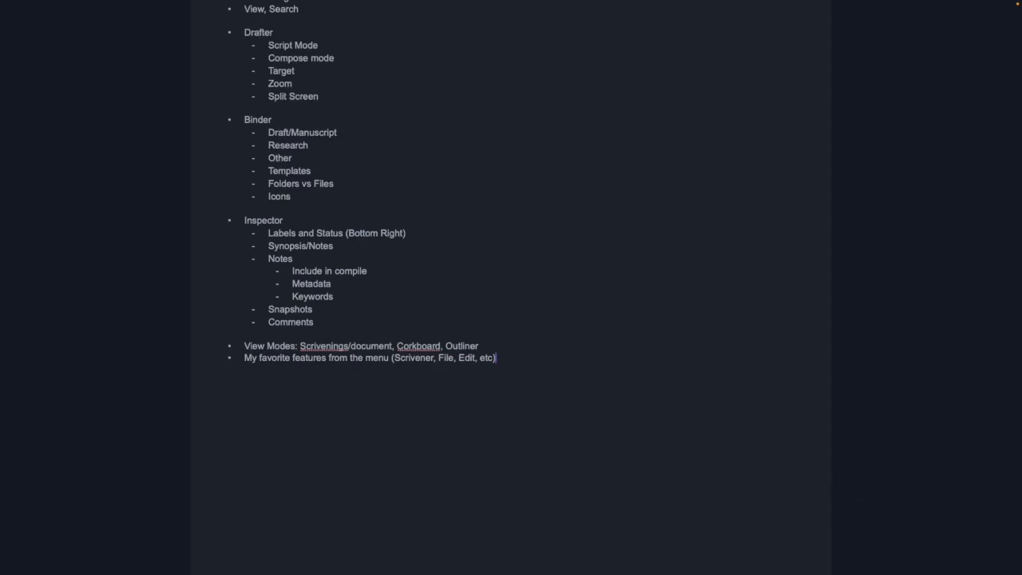
key("Escape")
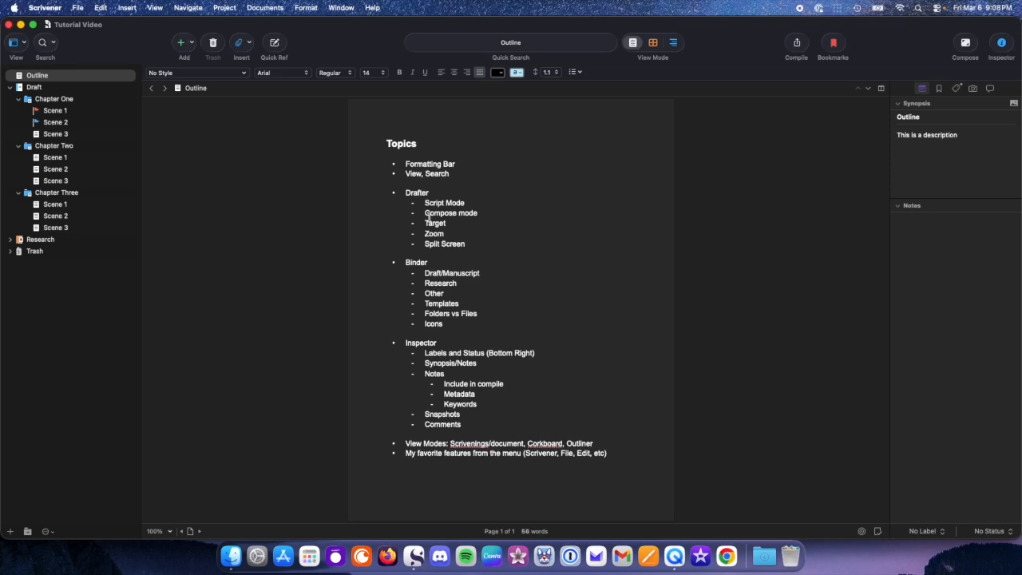
- Highlight the Target topic, view the Outline document's target settings and close them without changes
left_click_drag(414, 223, 461, 223)
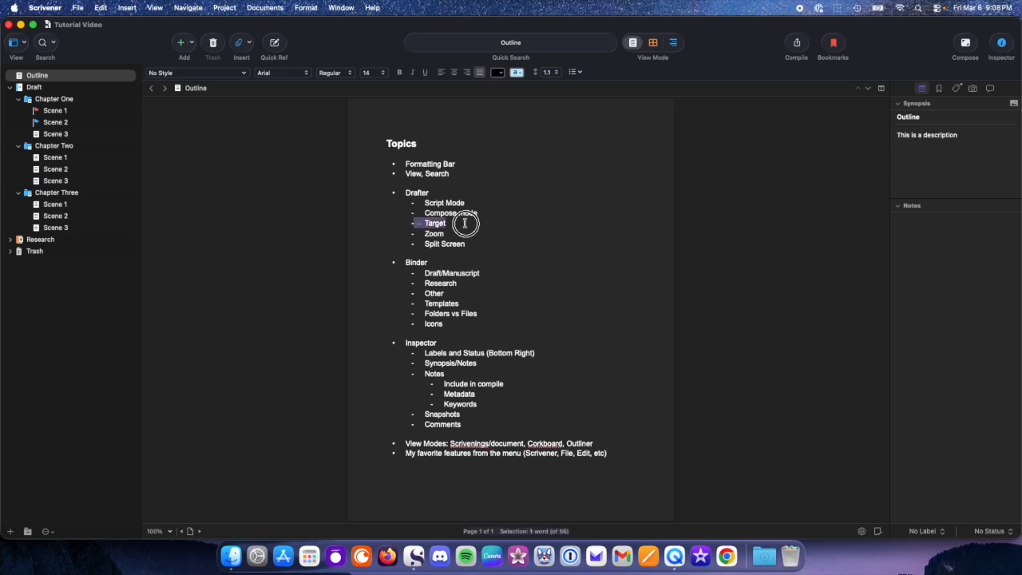
left_click(862, 532)
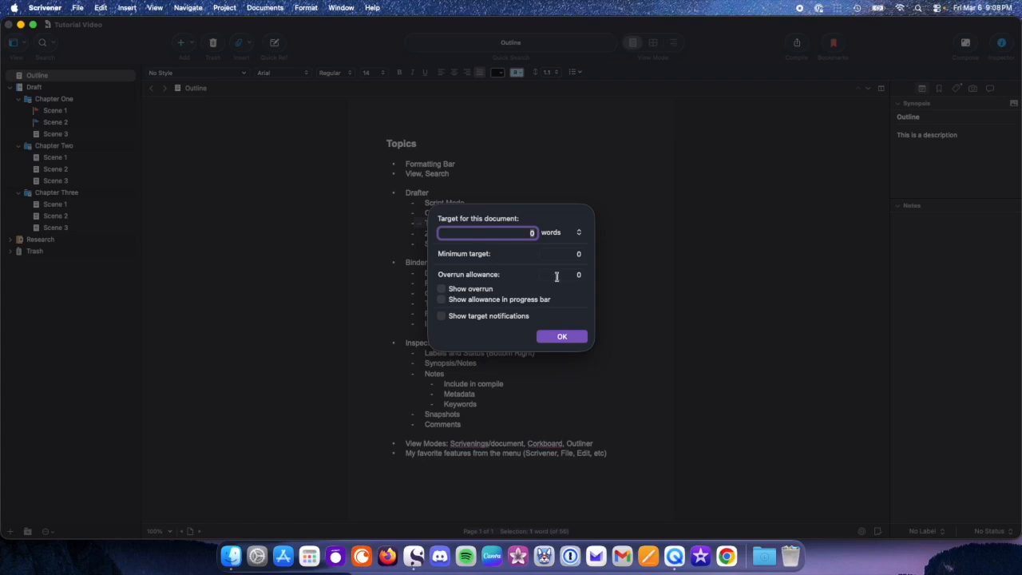
left_click(560, 337)
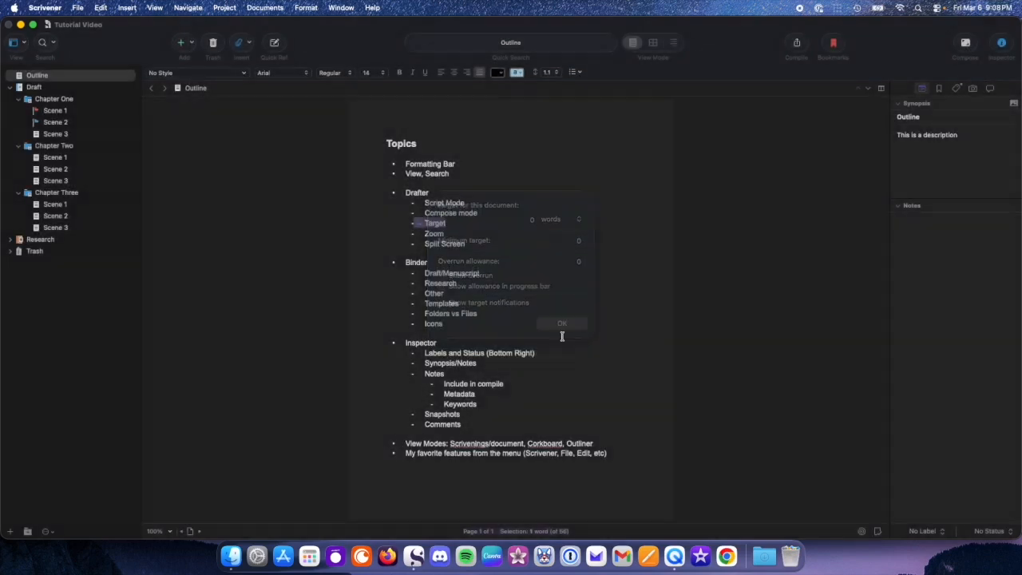
left_click(596, 533)
left_click(621, 520)
left_click(636, 473)
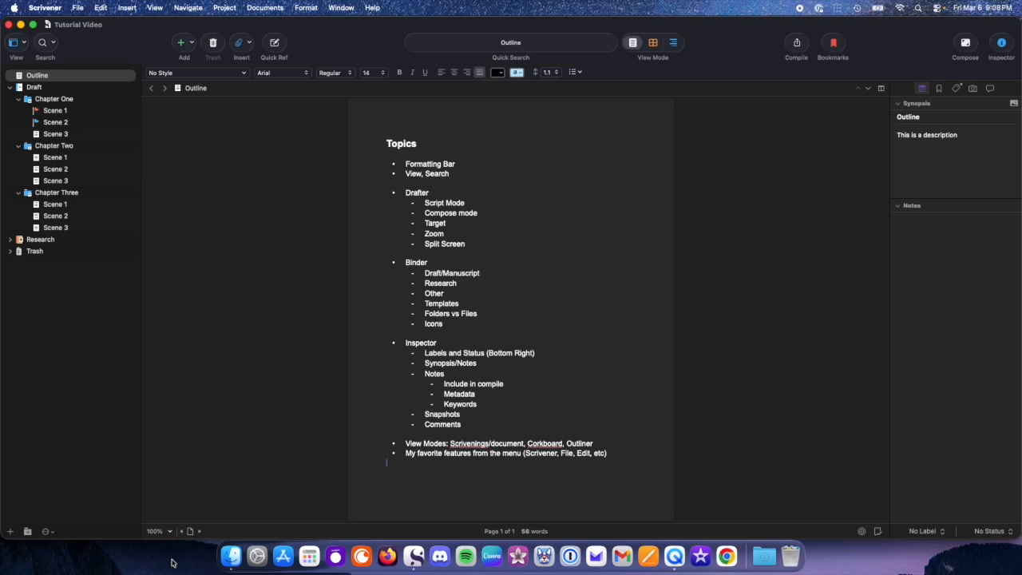
- Try the 125%, Fit Page and Fit Width zoom settings on the Outline document
left_click(165, 531)
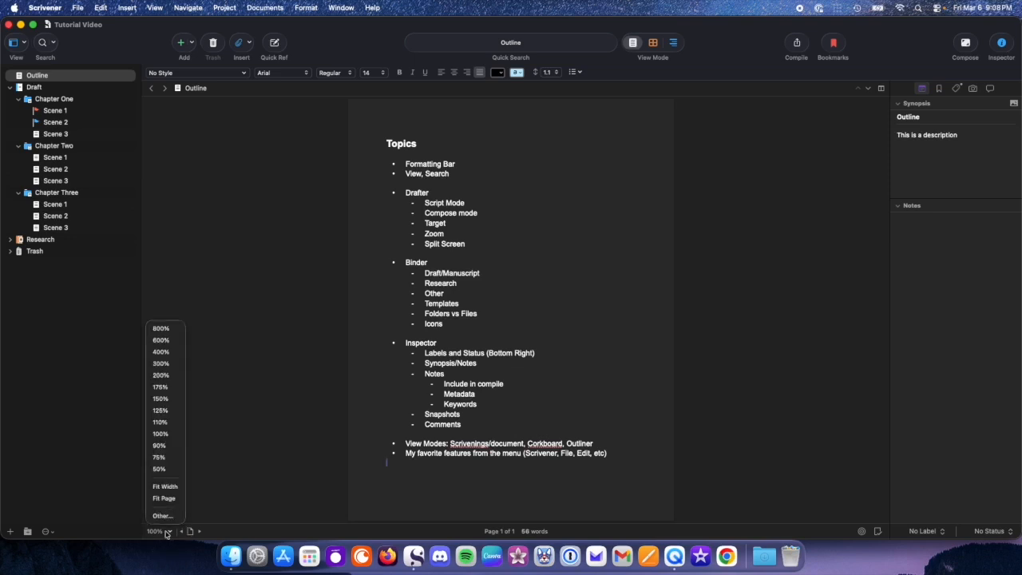
left_click(159, 410)
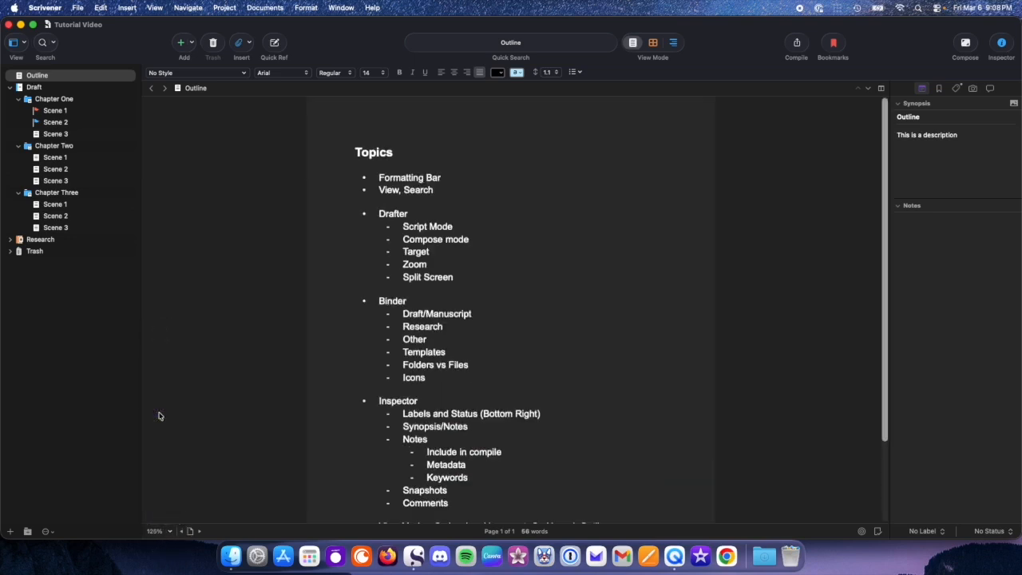
left_click(157, 532)
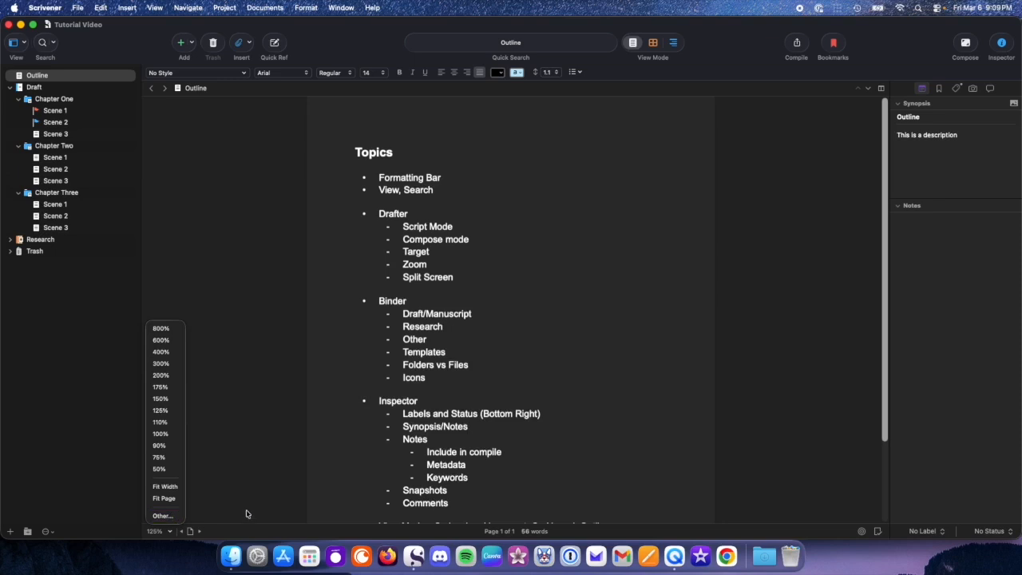
left_click(171, 499)
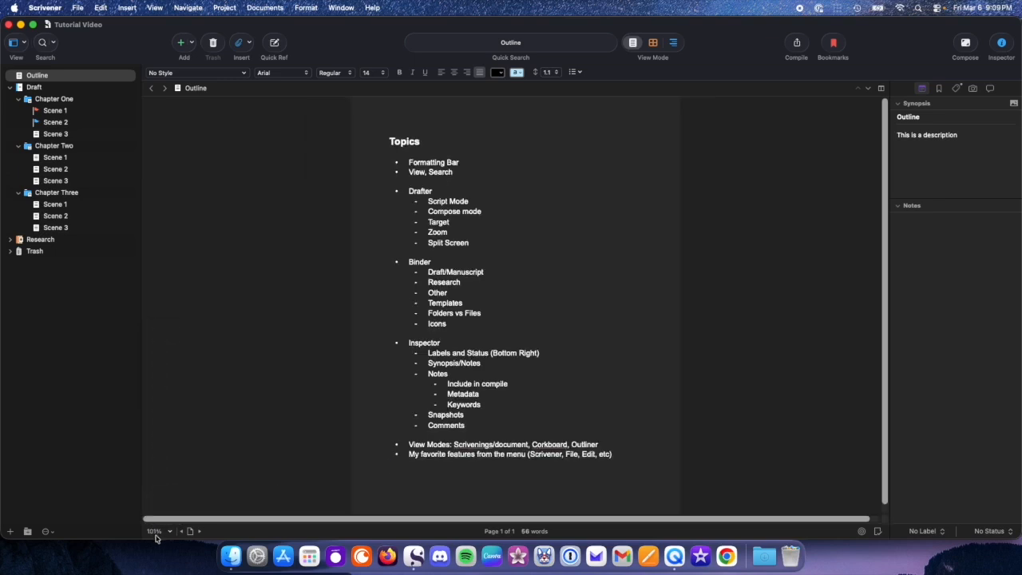
left_click(156, 532)
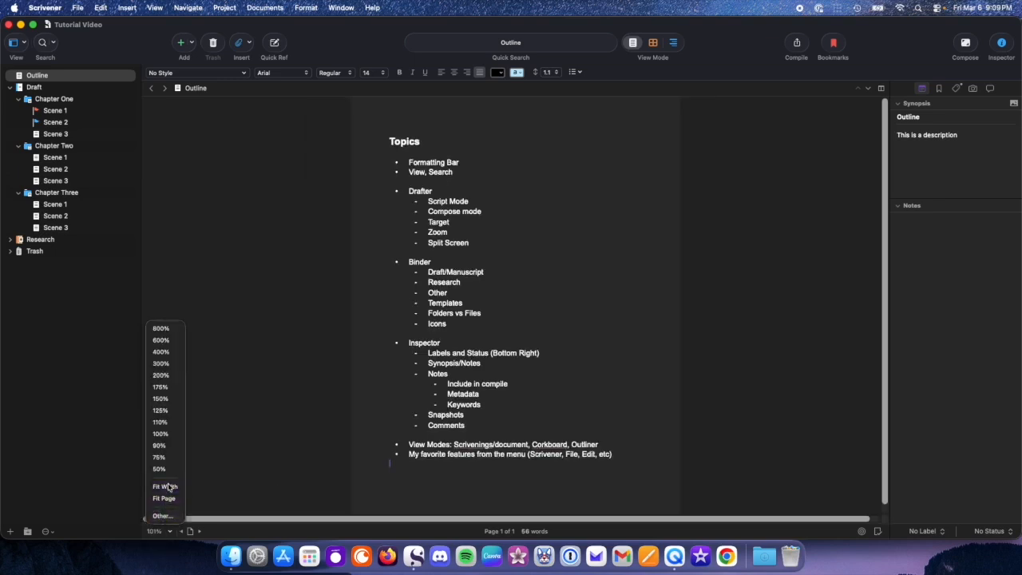
left_click(167, 486)
- Set the Outline document's zoom to 125%
left_click(159, 531)
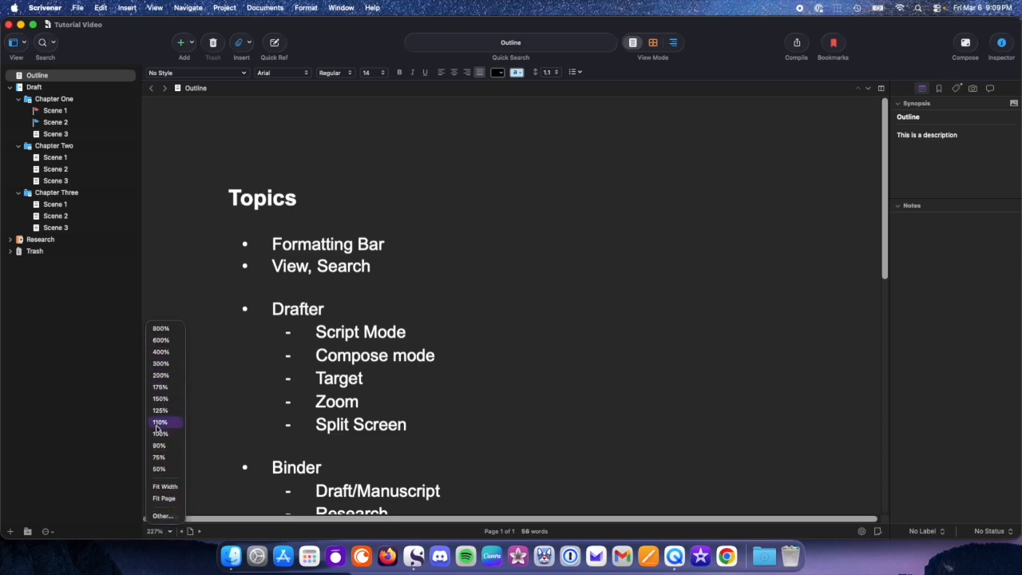
left_click(161, 411)
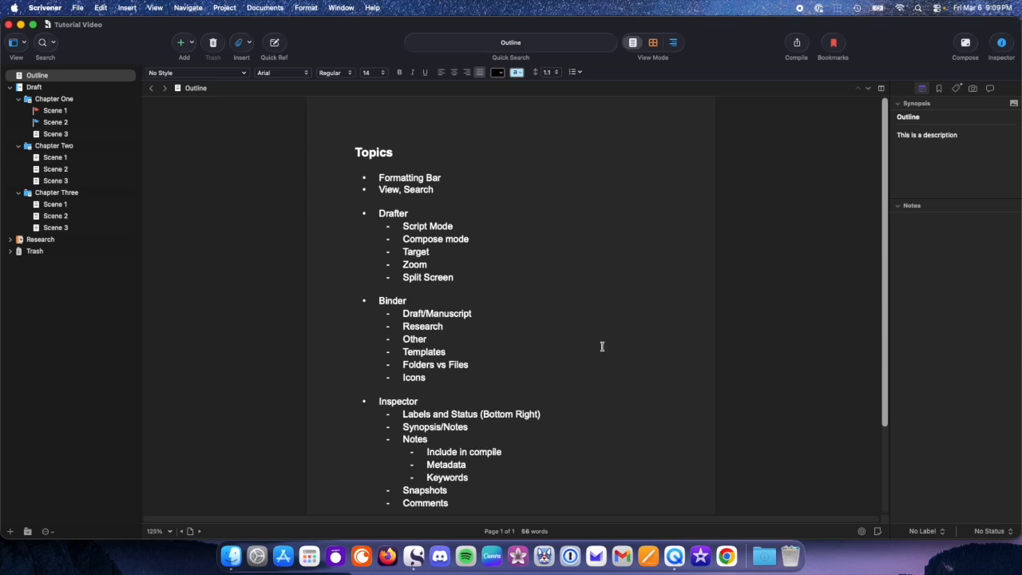
scroll(537, 349, "down", 1)
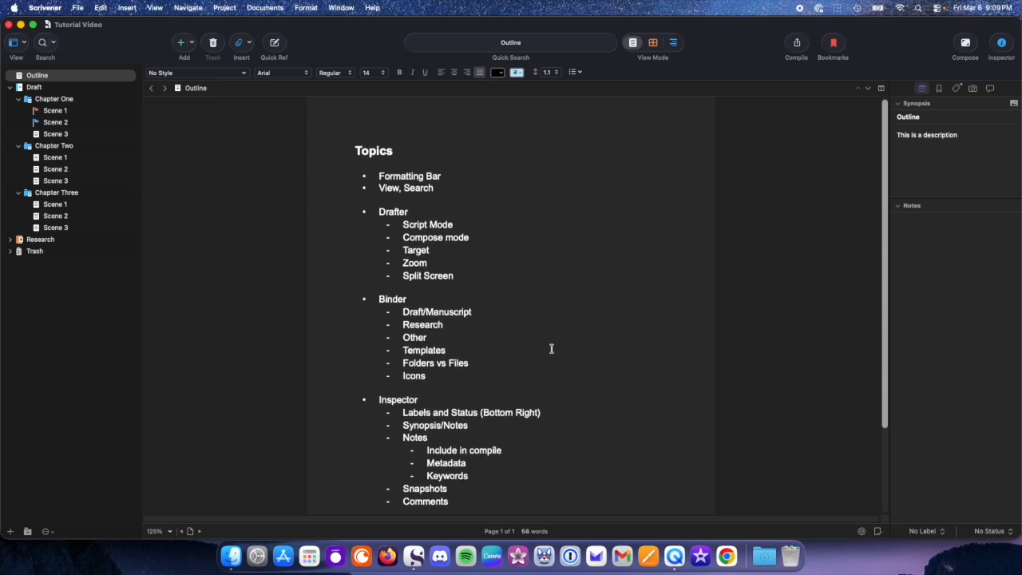
scroll(527, 334, "down", 1)
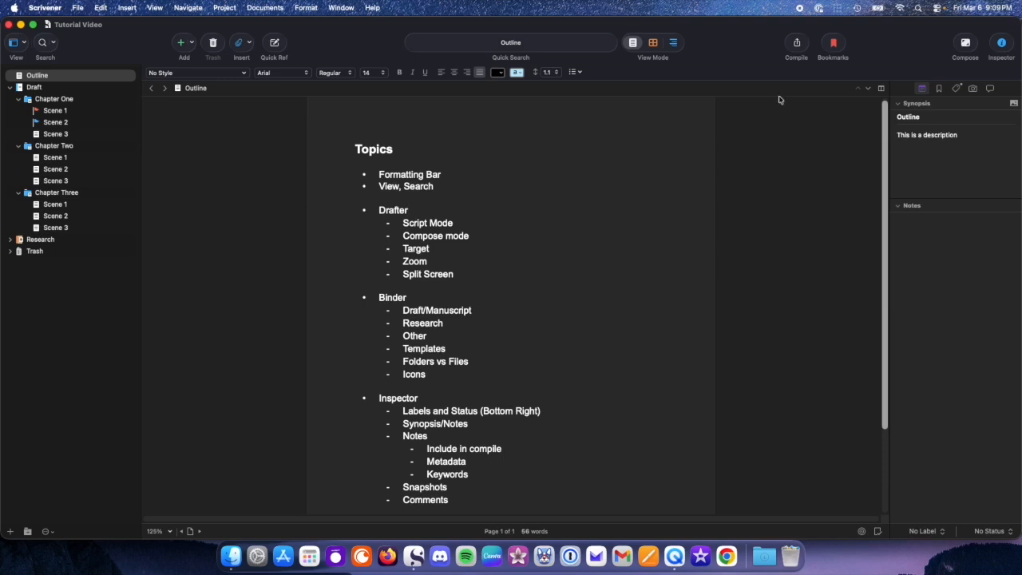
- Split the editor side by side and load Chapter One's Scene 1 in the second pane
left_click(881, 89)
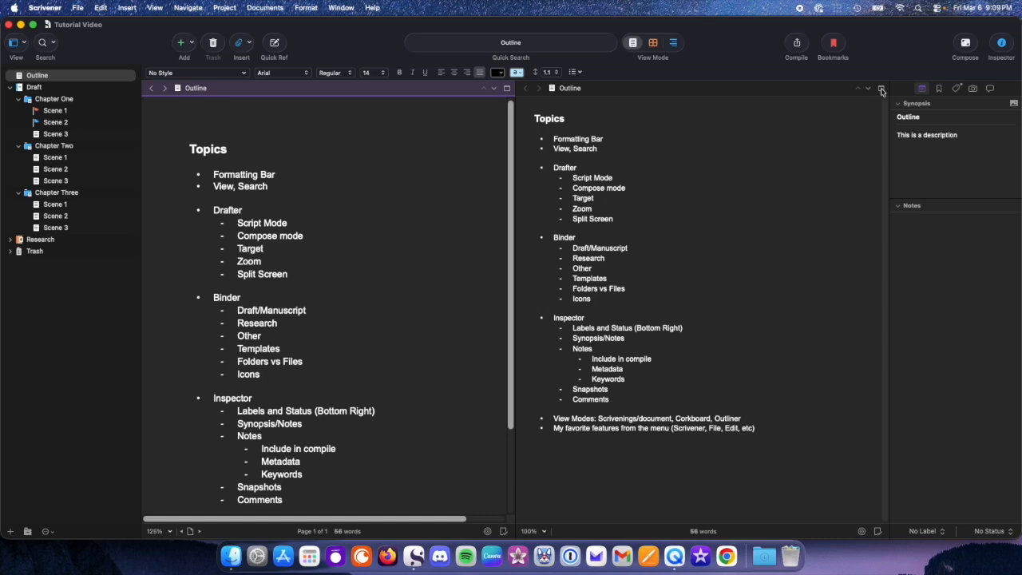
left_click(335, 175)
left_click(687, 94)
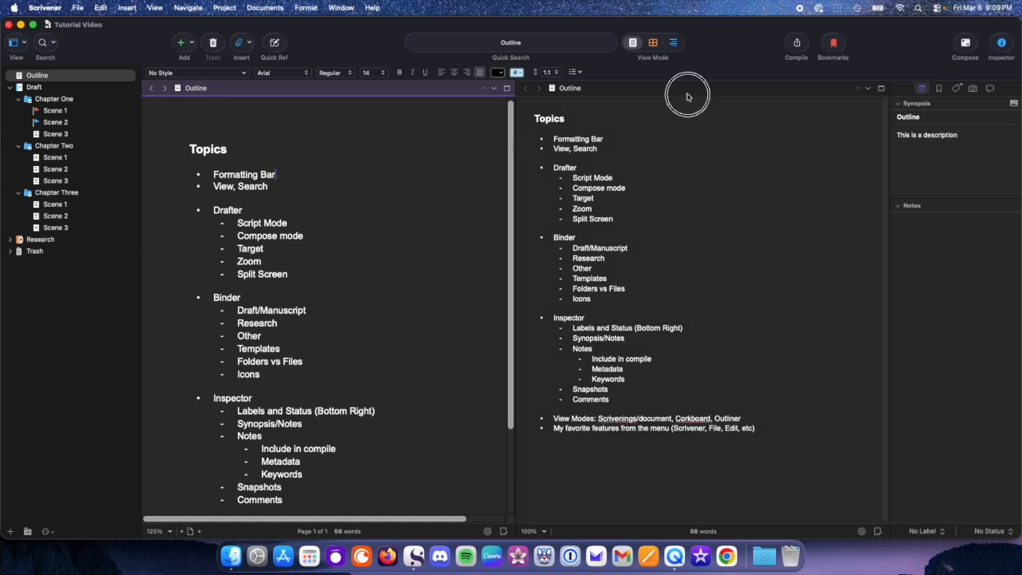
left_click(604, 91)
left_click(444, 88)
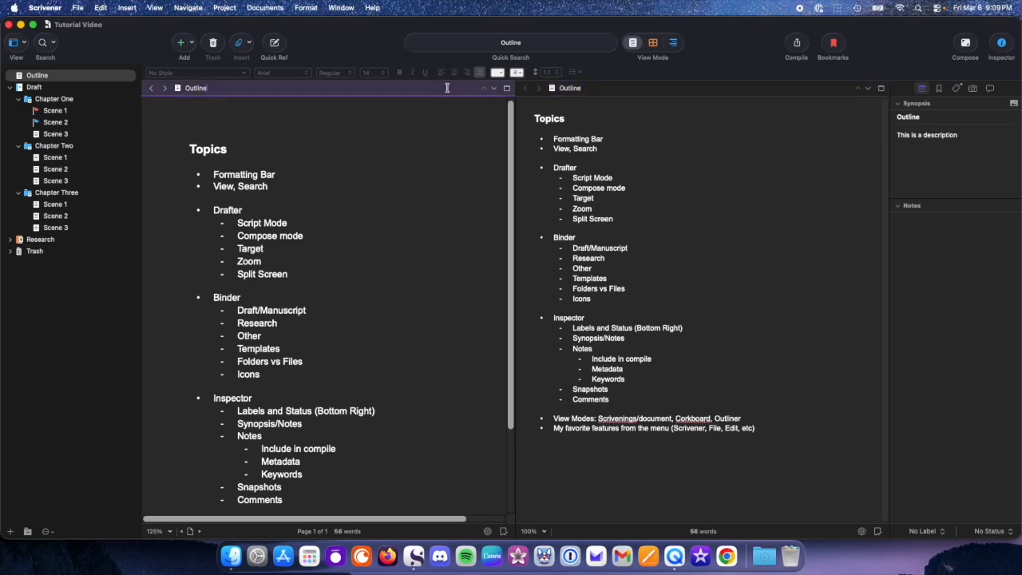
left_click(640, 85)
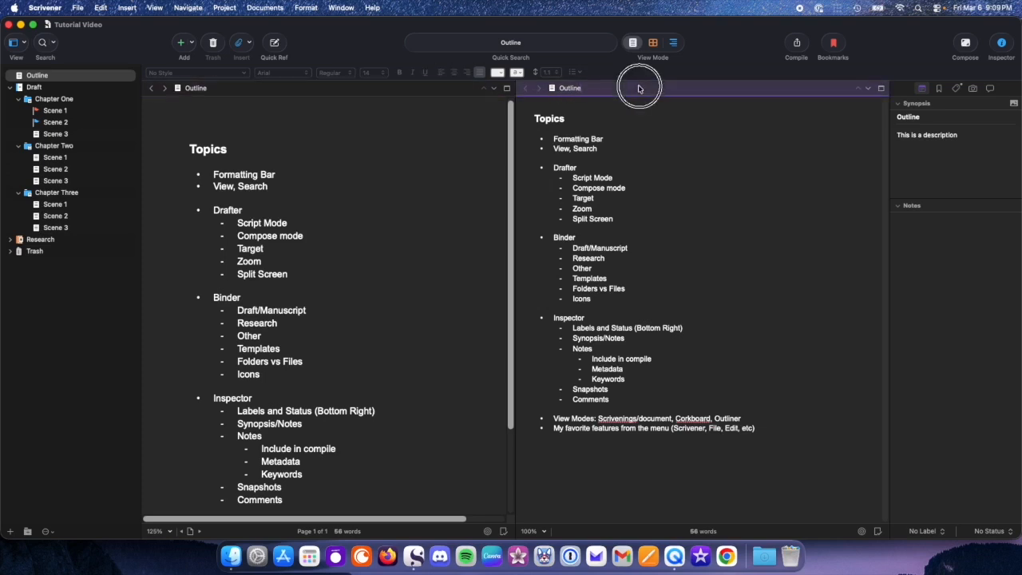
left_click(54, 111)
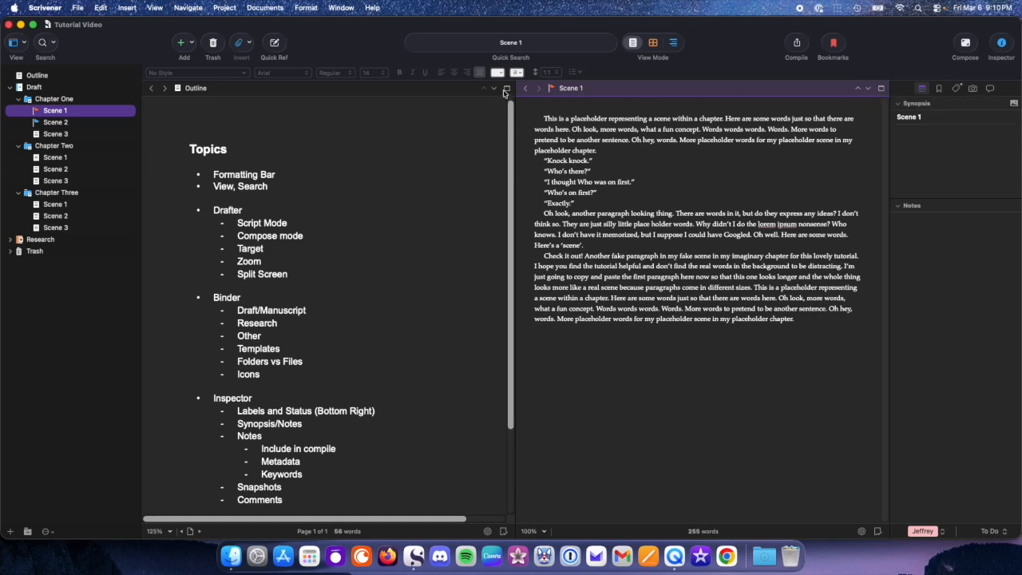
left_click(668, 89)
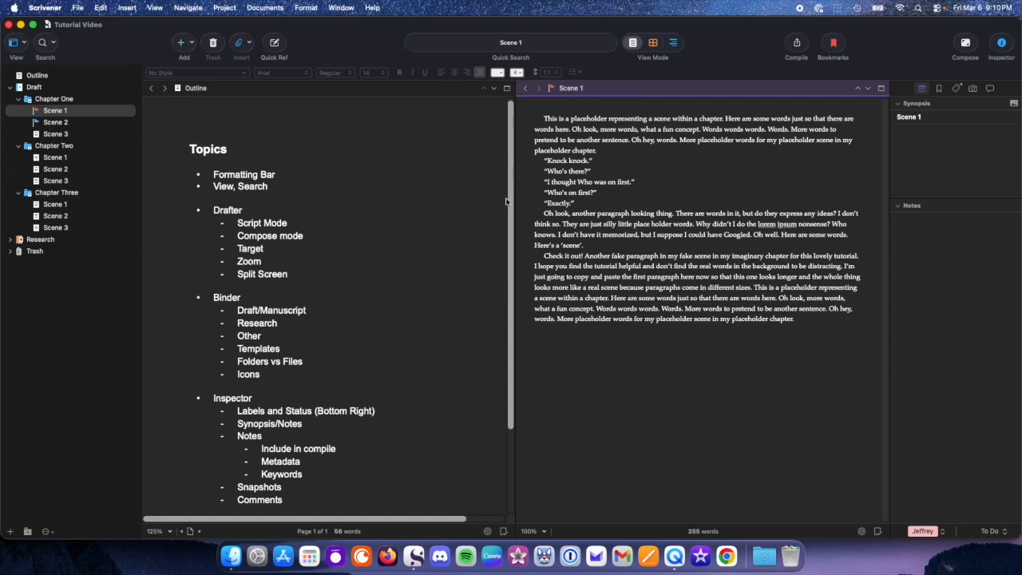
- Narrow the Outline pane of the split and set the Scene 1 pane's zoom to 125%
left_click_drag(515, 198, 420, 262)
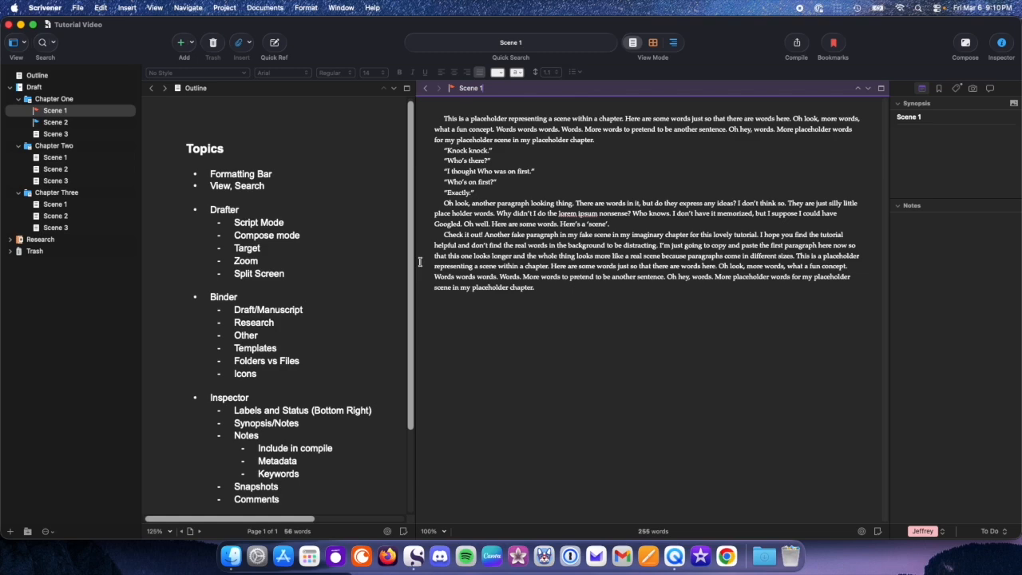
left_click(443, 532)
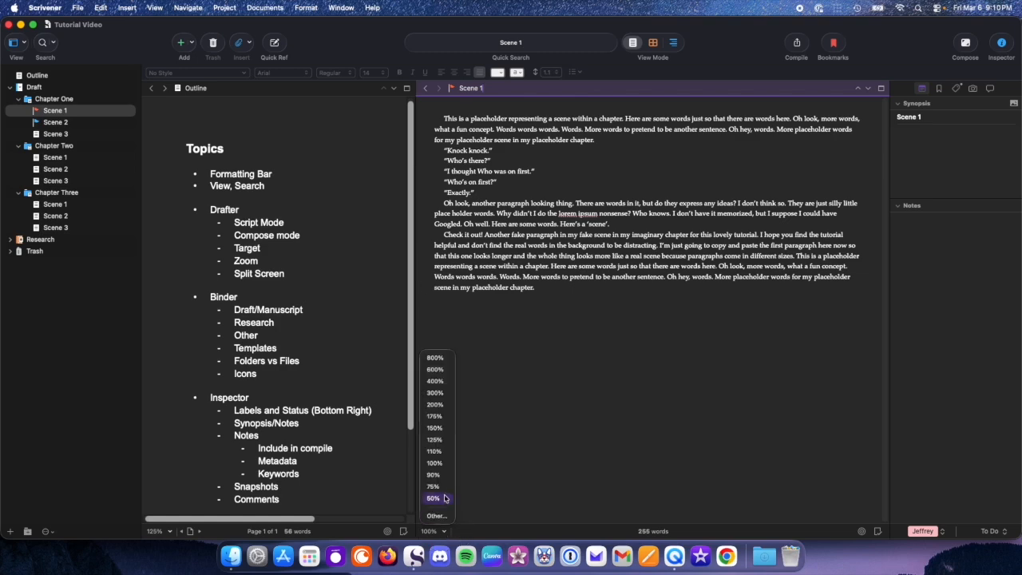
left_click(446, 441)
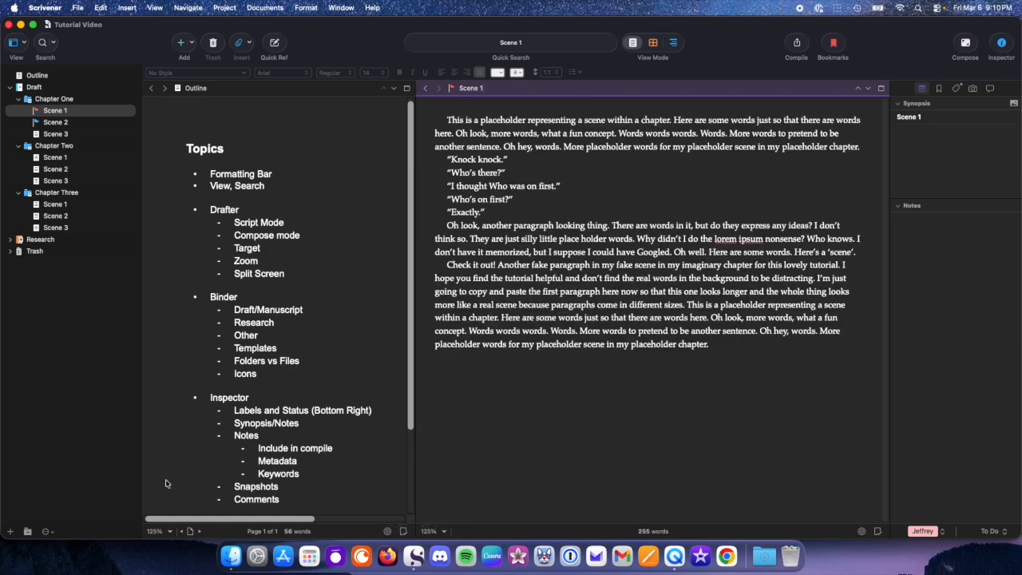
- Widen the Outline pane and close the split, keeping only the Outline document in the editor
left_click_drag(415, 371, 718, 363)
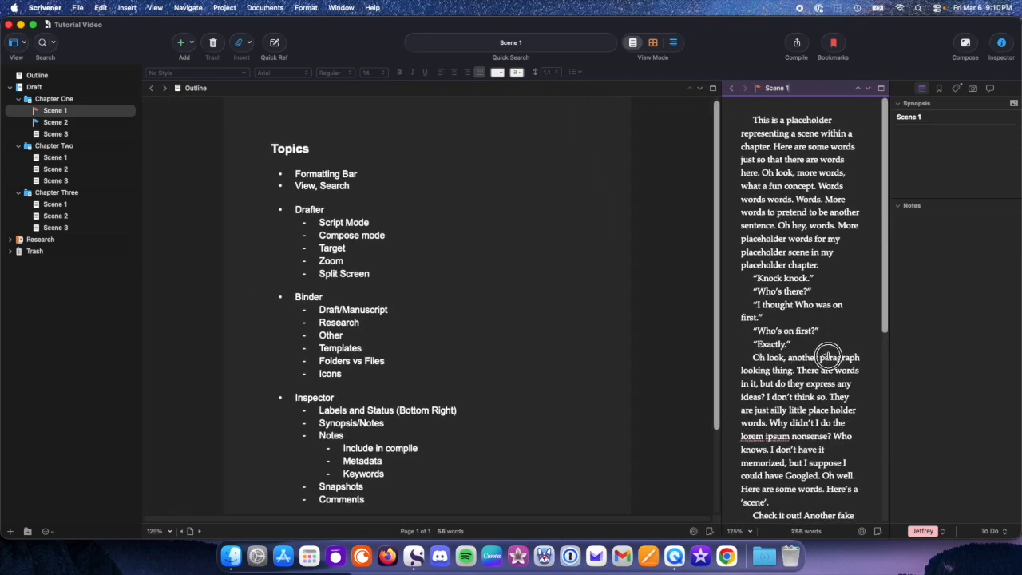
left_click(658, 158)
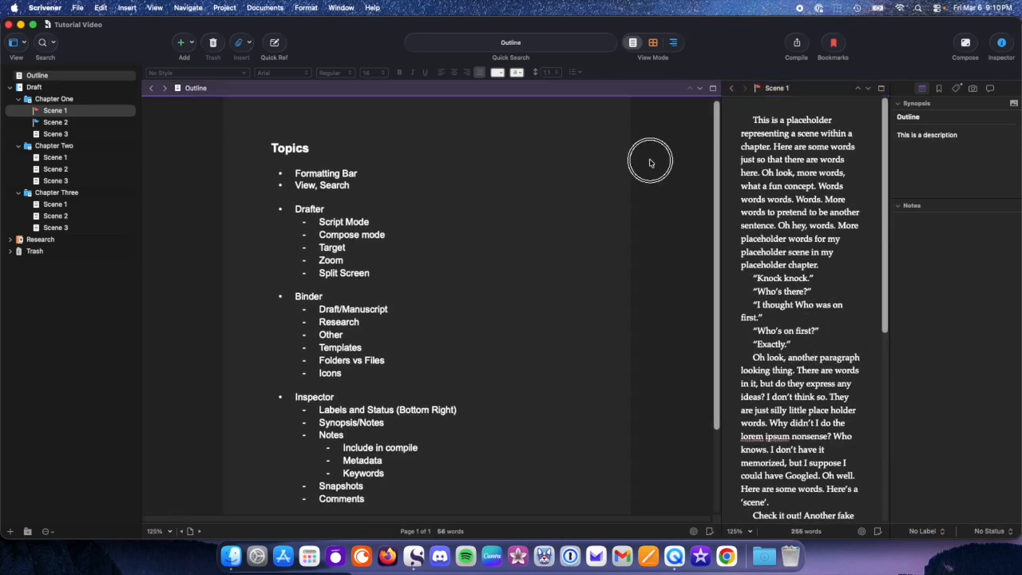
left_click(713, 90)
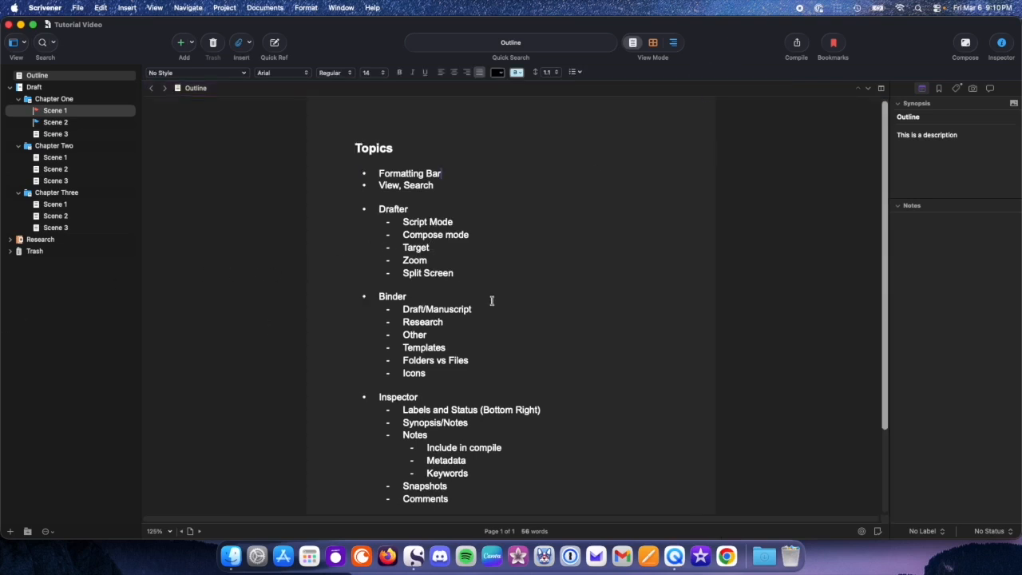
- Collapse the Draft folder in the binder
scroll(483, 299, "down", 2)
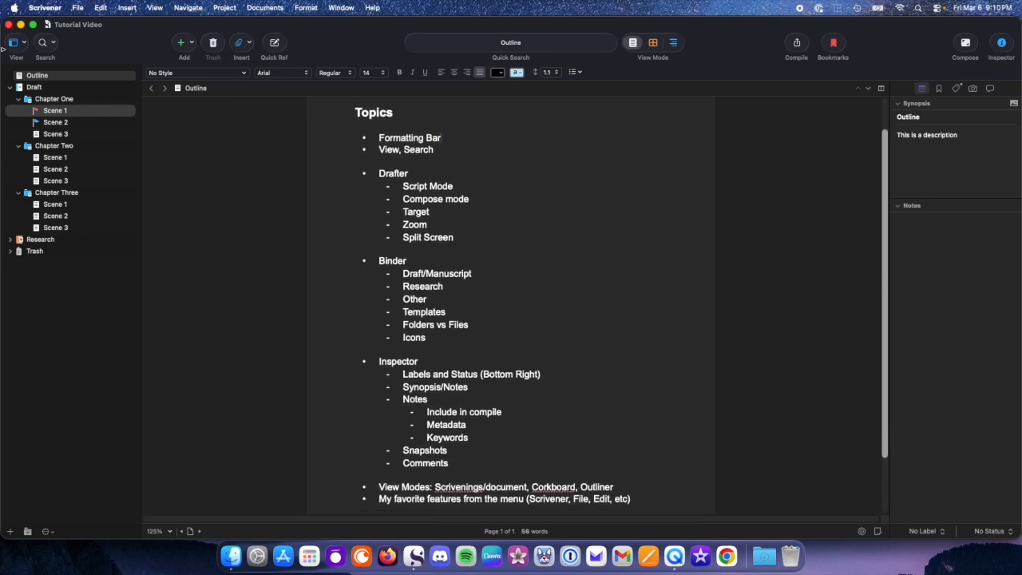
left_click(78, 325)
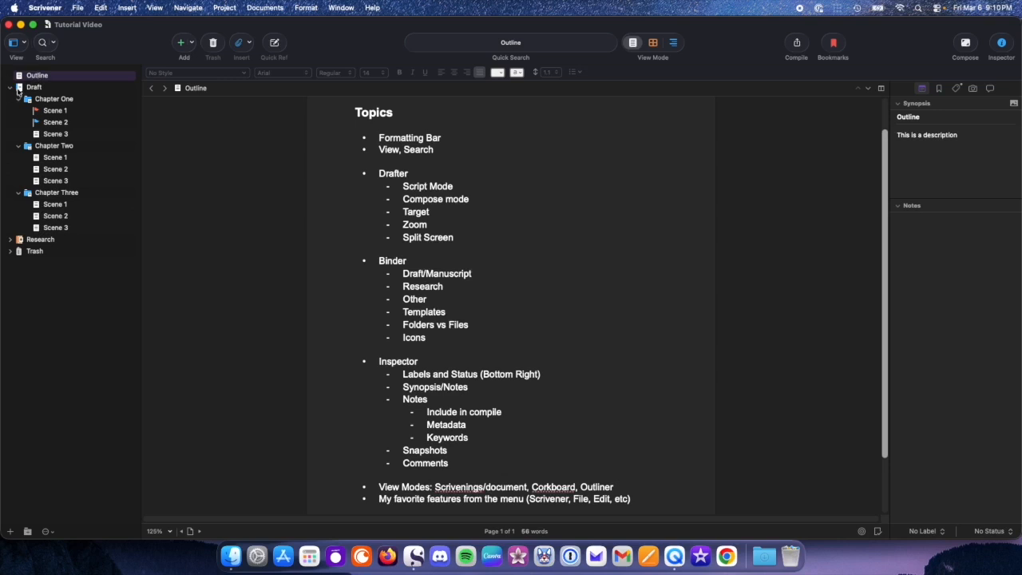
left_click(10, 87)
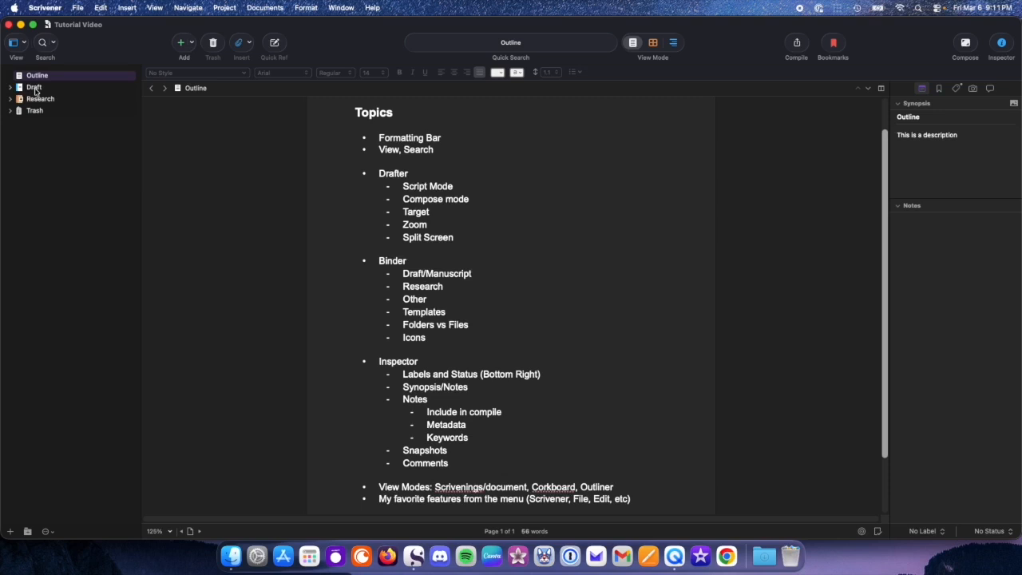
- Switch between the Draft folder and the Outline document to compare them, finishing on the Outline
left_click(35, 91)
left_click(36, 92)
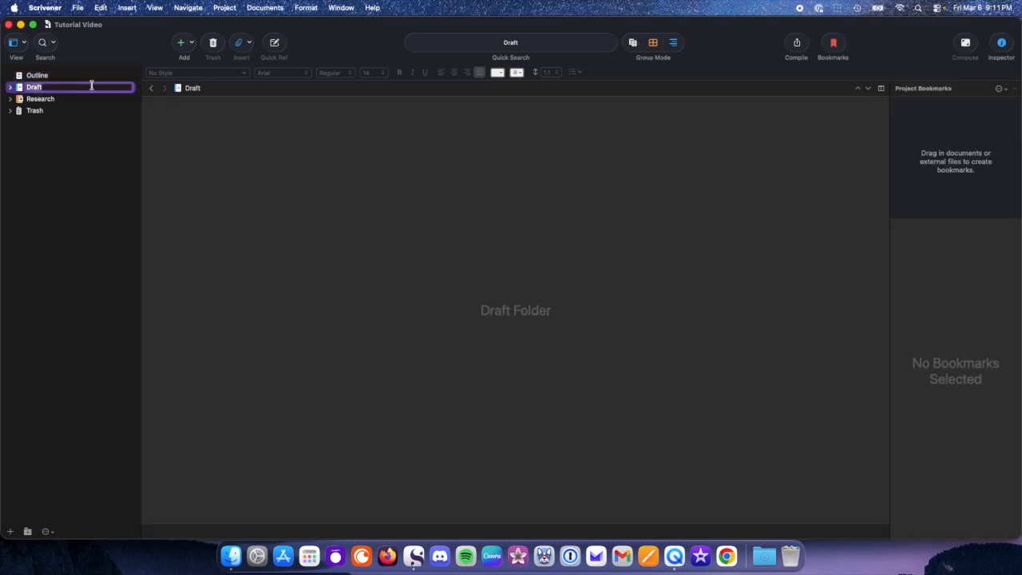
left_click(37, 75)
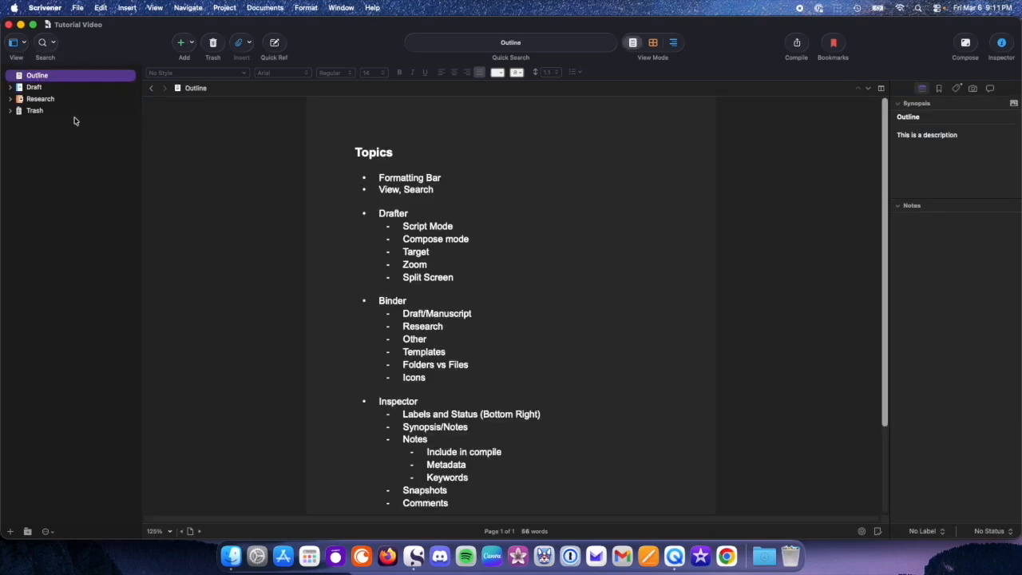
left_click(32, 87)
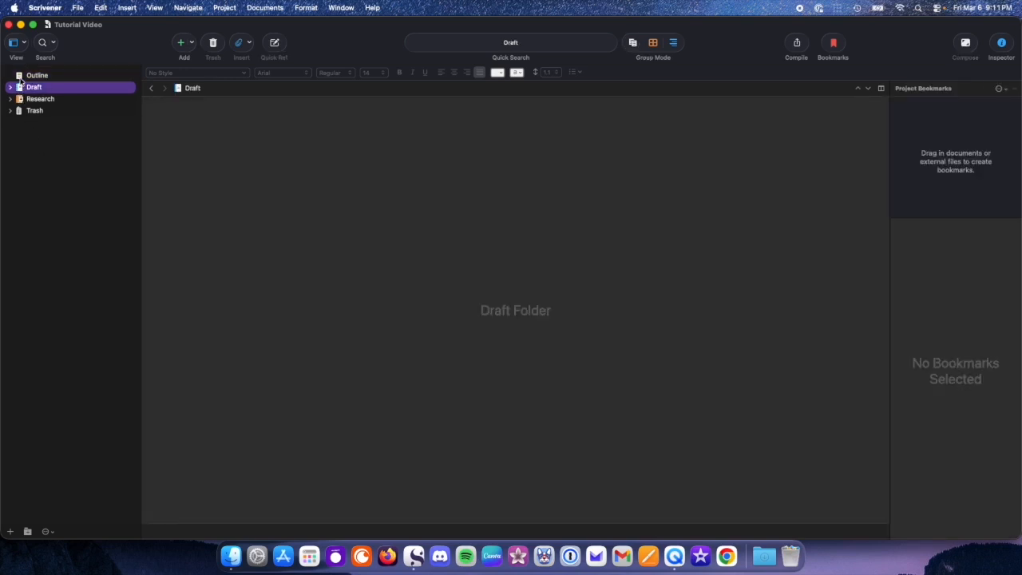
left_click(19, 76)
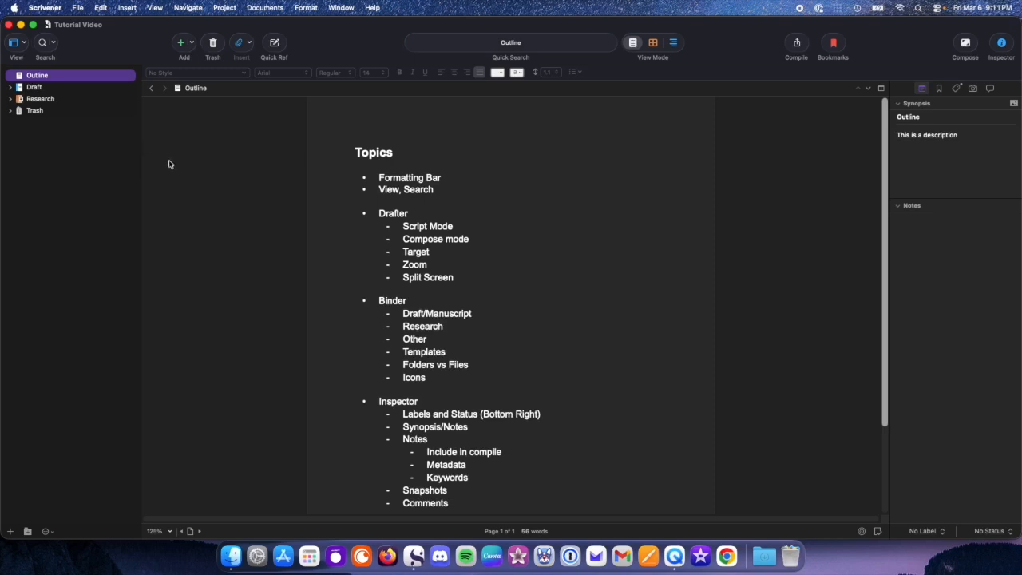
left_click(41, 90)
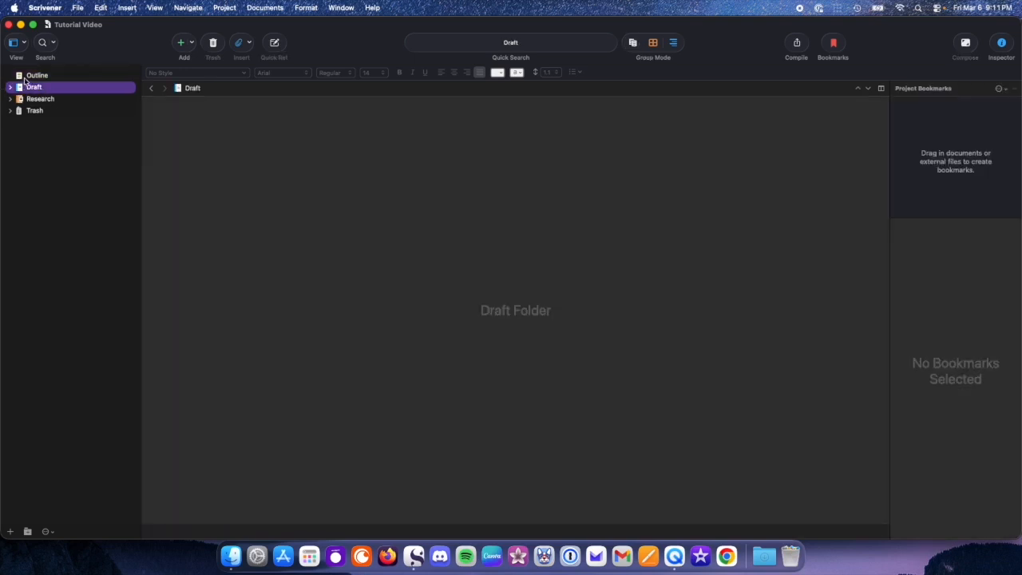
left_click(32, 77)
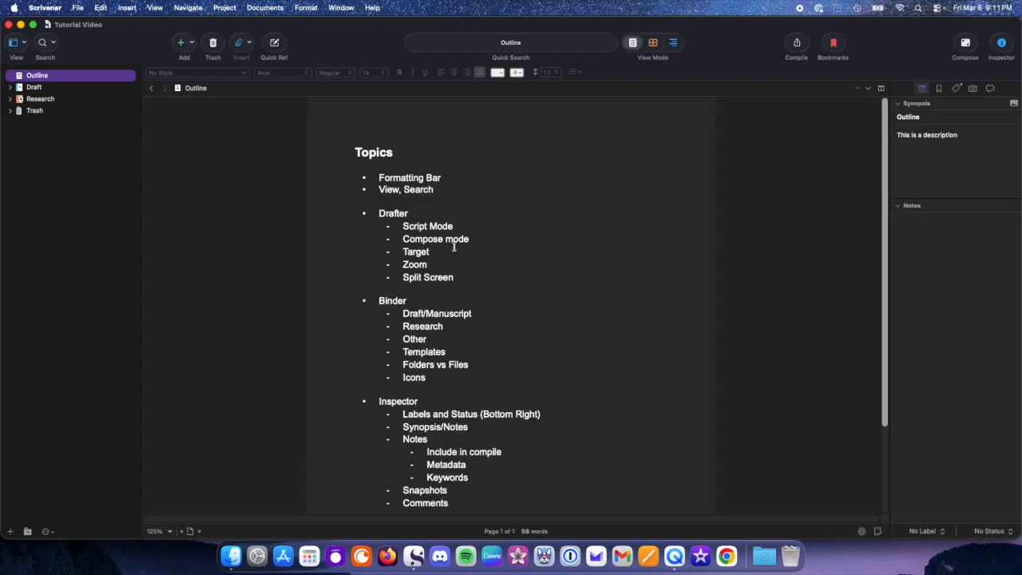
- View the Research folder and return to the Outline document
scroll(448, 278, "down", 1)
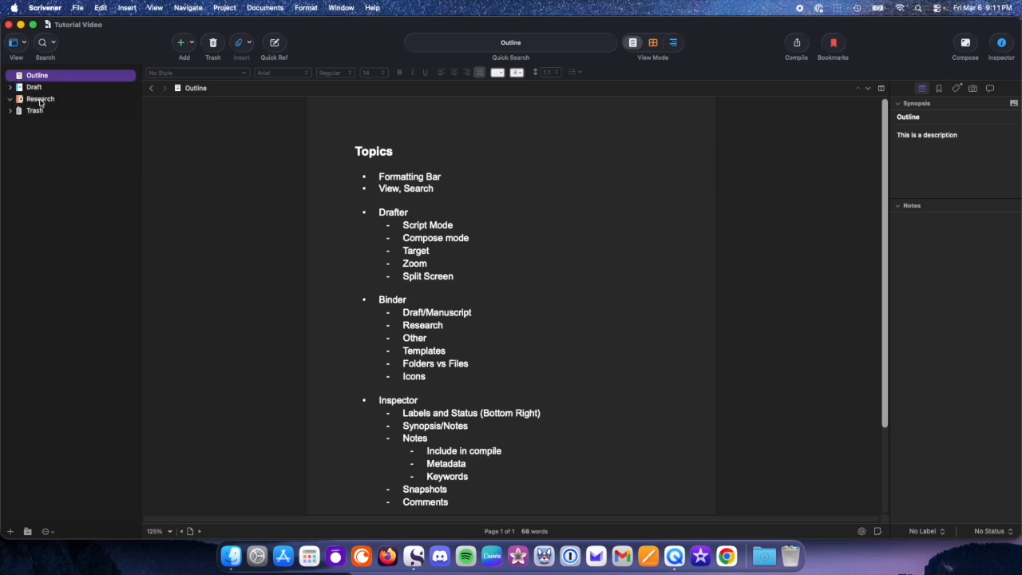
left_click(40, 99)
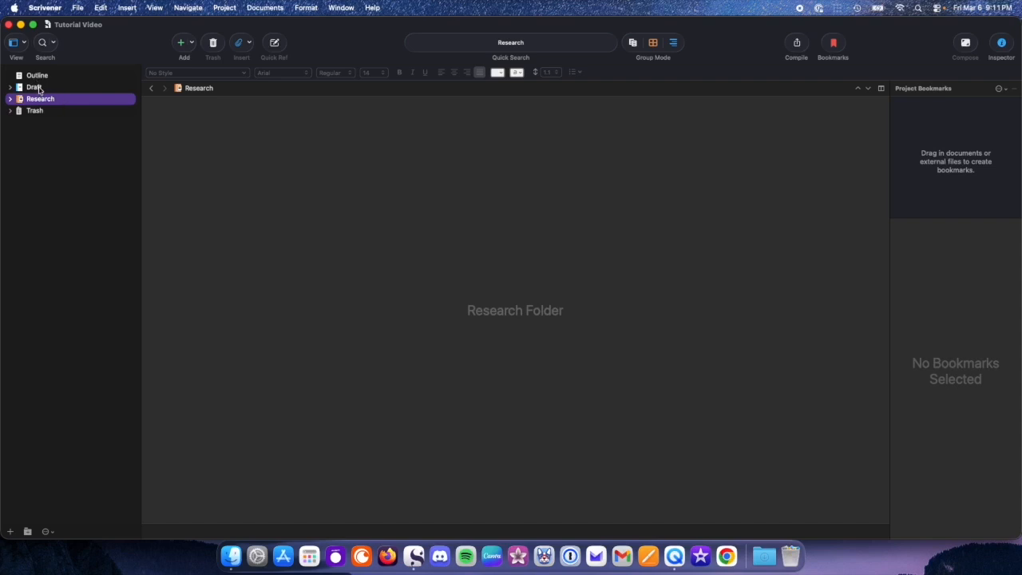
left_click(39, 76)
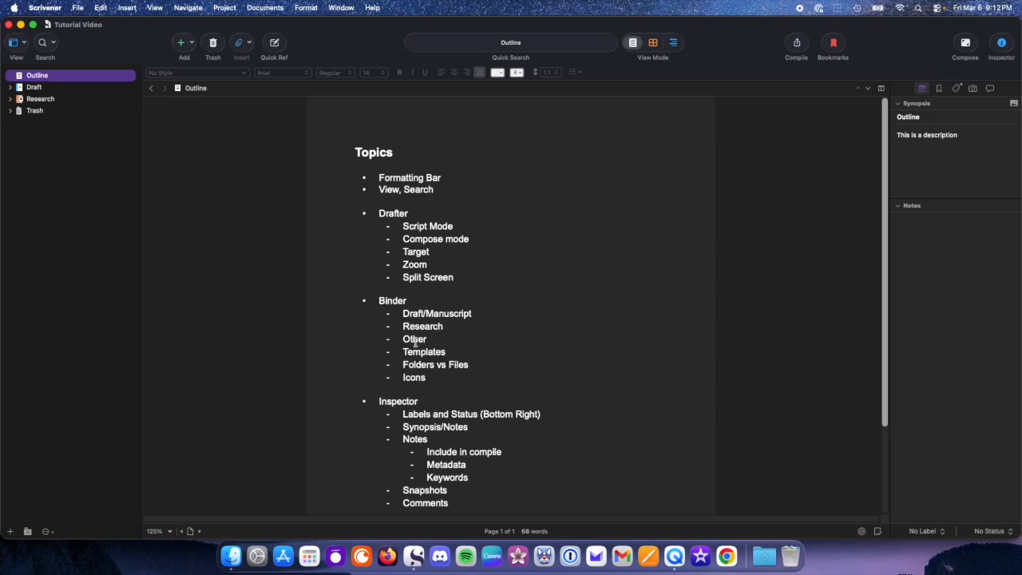
- Delete the "Other" item from the Binder topics in the Outline document
left_click_drag(361, 341, 464, 337)
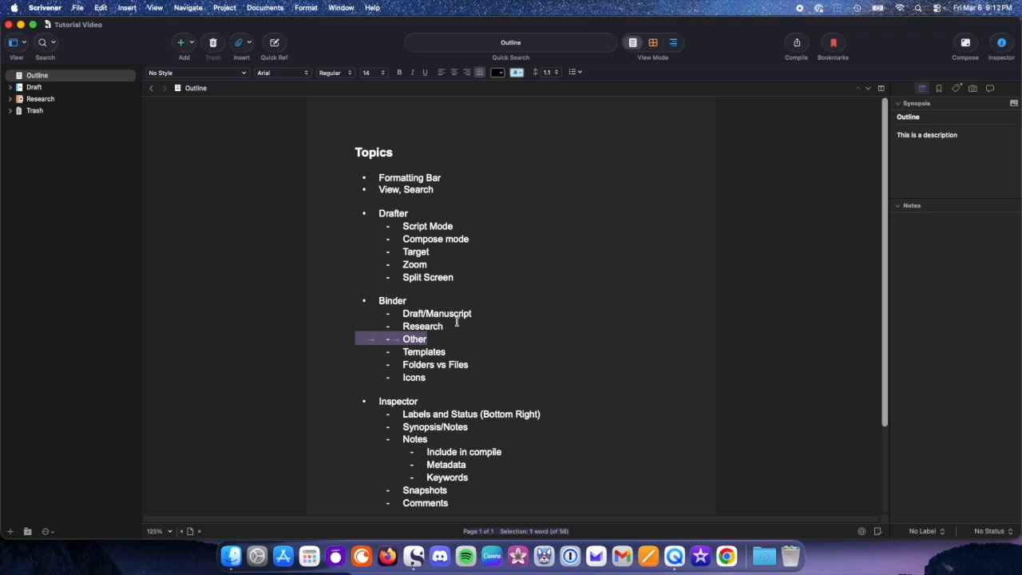
key("BackSpace")
key("BackSpace")
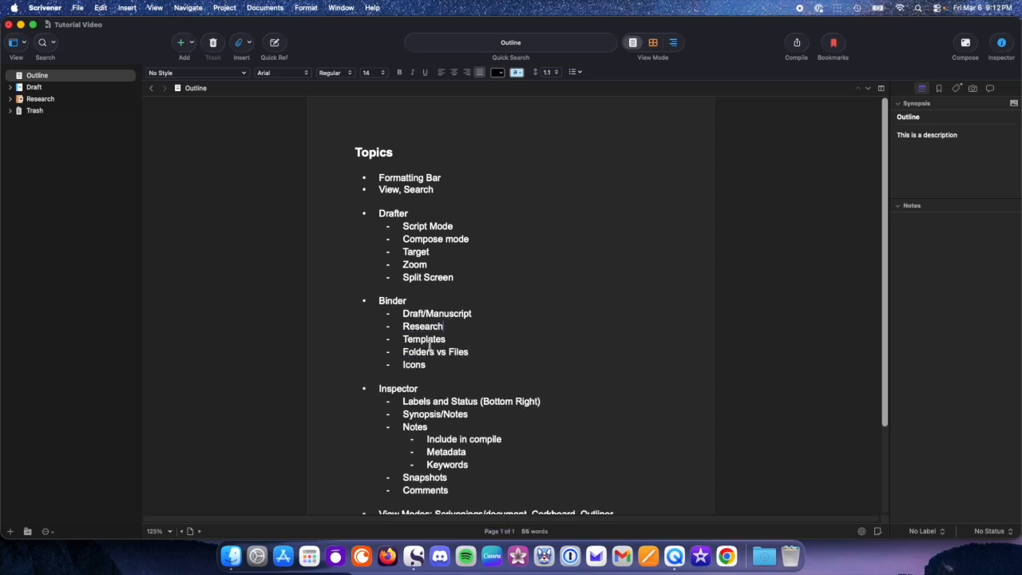
- Highlight the Templates topic under Binder, clear the highlight and place the cursor after "Folders vs Files"
left_click(420, 342)
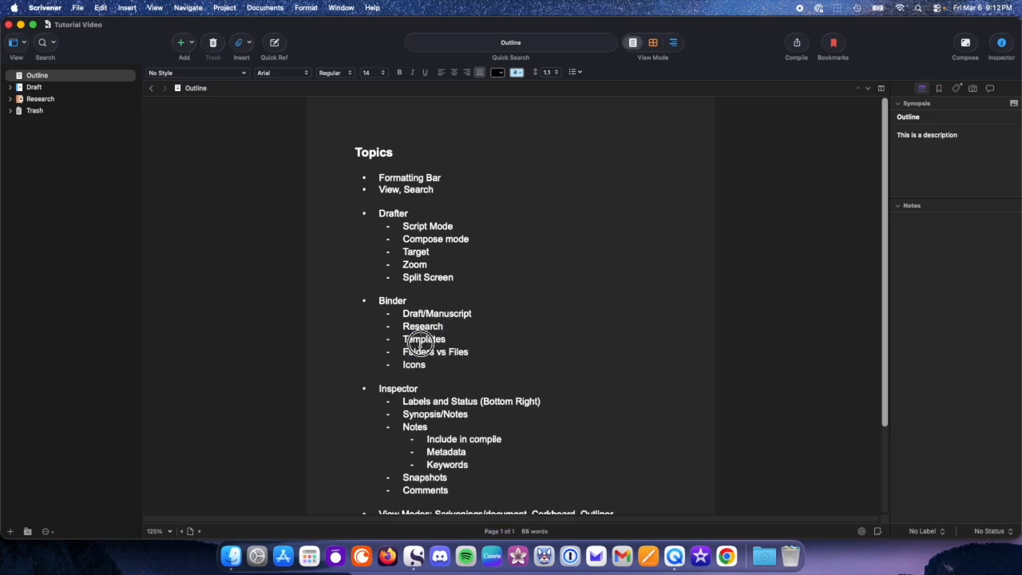
left_click(468, 339)
left_click_drag(402, 340, 473, 340)
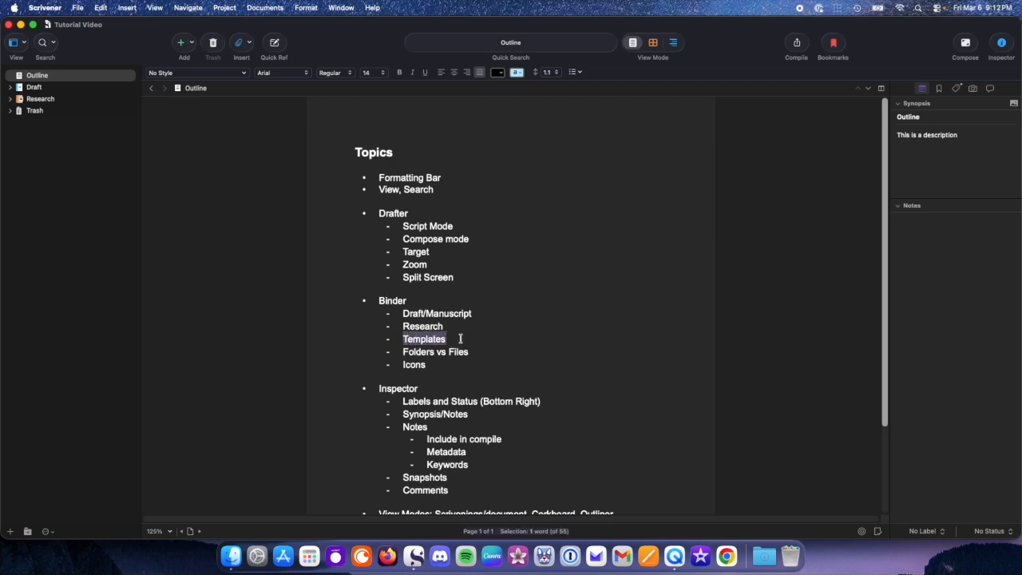
left_click(460, 339)
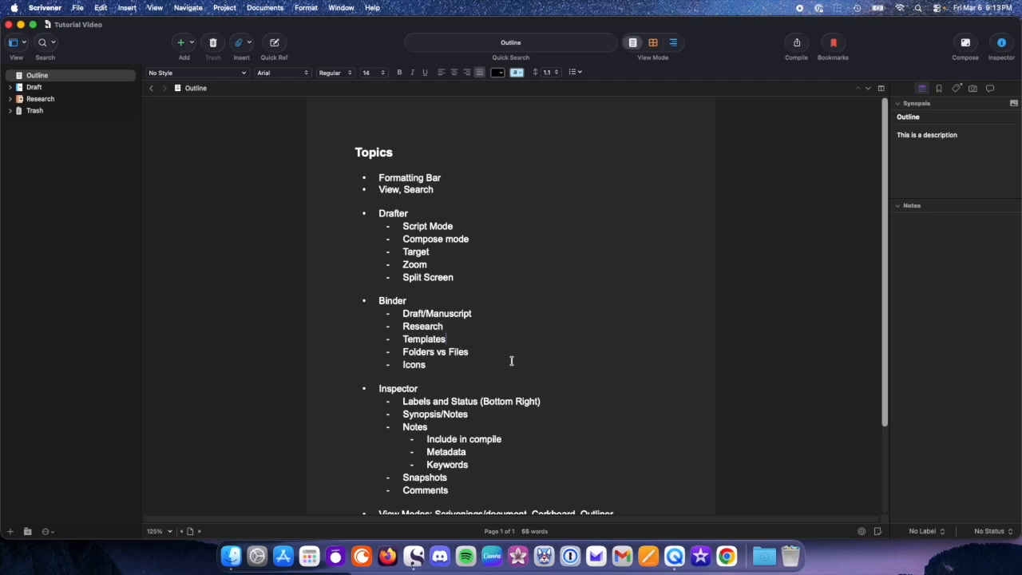
left_click(482, 350)
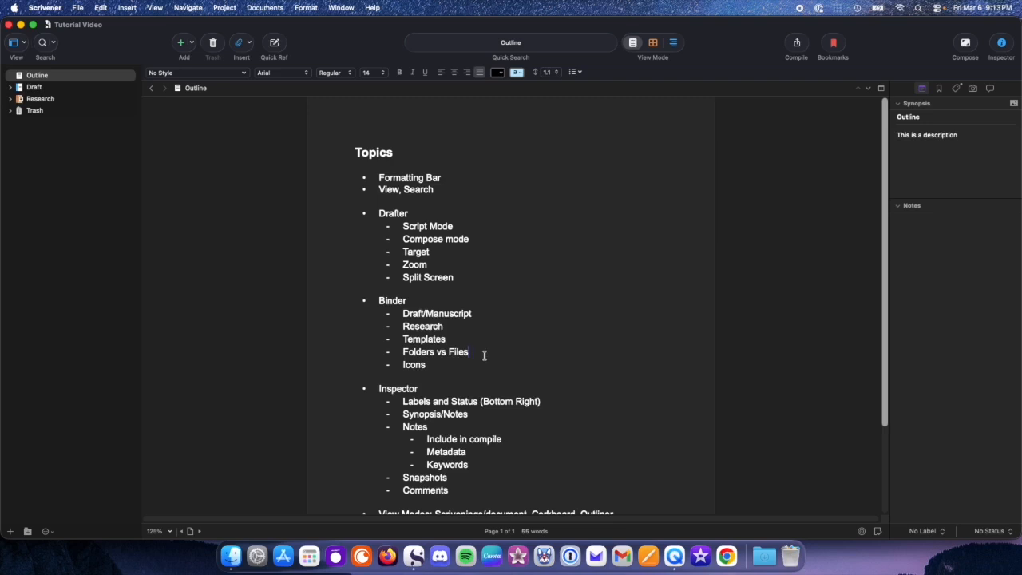
- Expand the Draft folder and view the Chapter One folder and its Scene 3
left_click(9, 87)
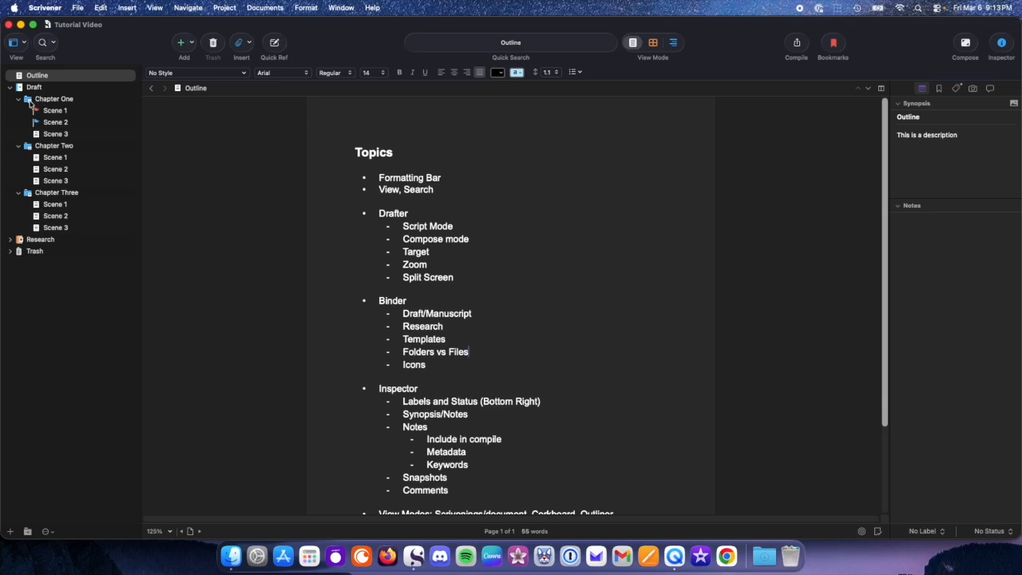
left_click(28, 99)
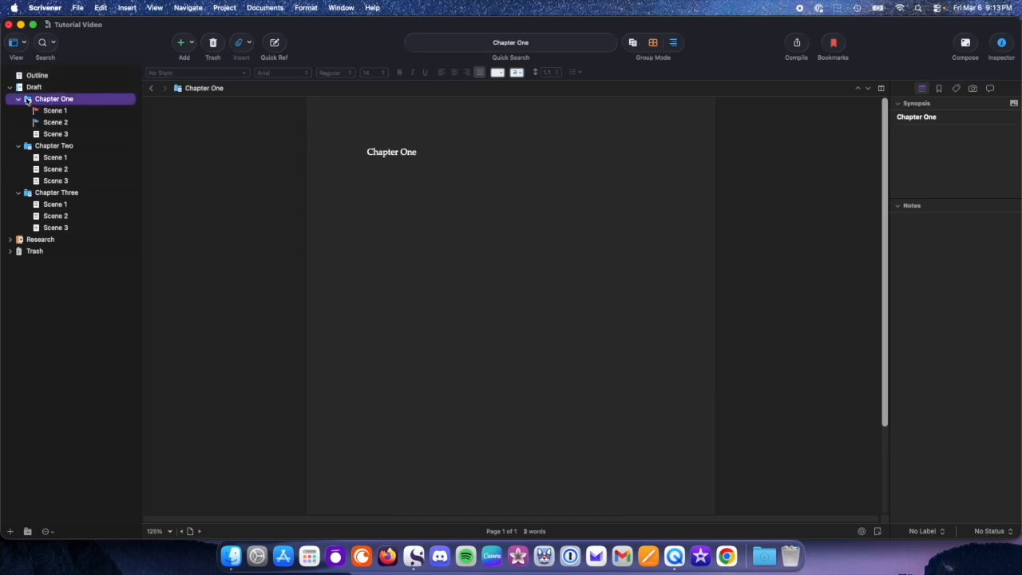
left_click(53, 136)
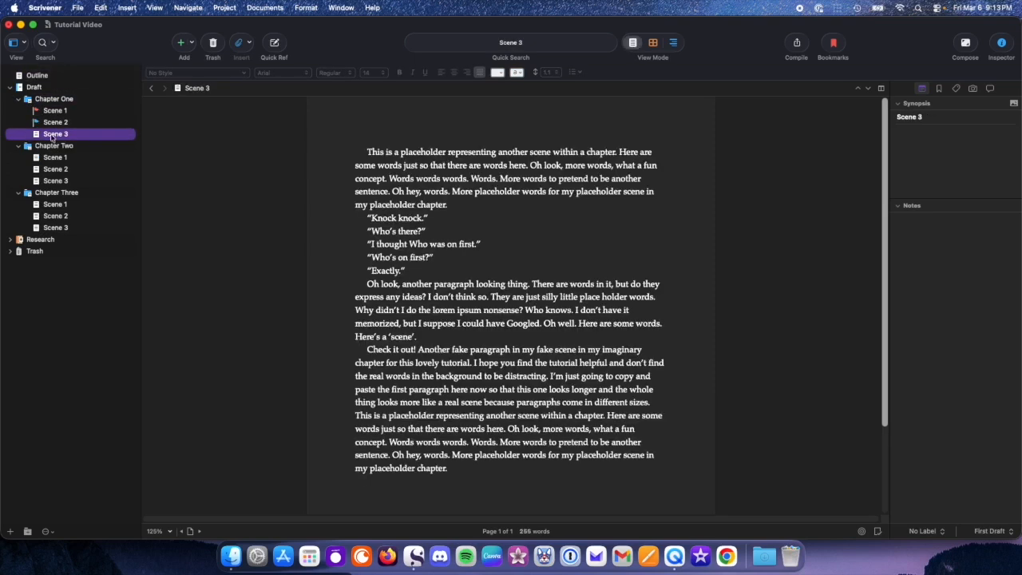
- Convert the Chapter One folder to a file and back to a folder, and return to the Outline document
left_click(27, 101)
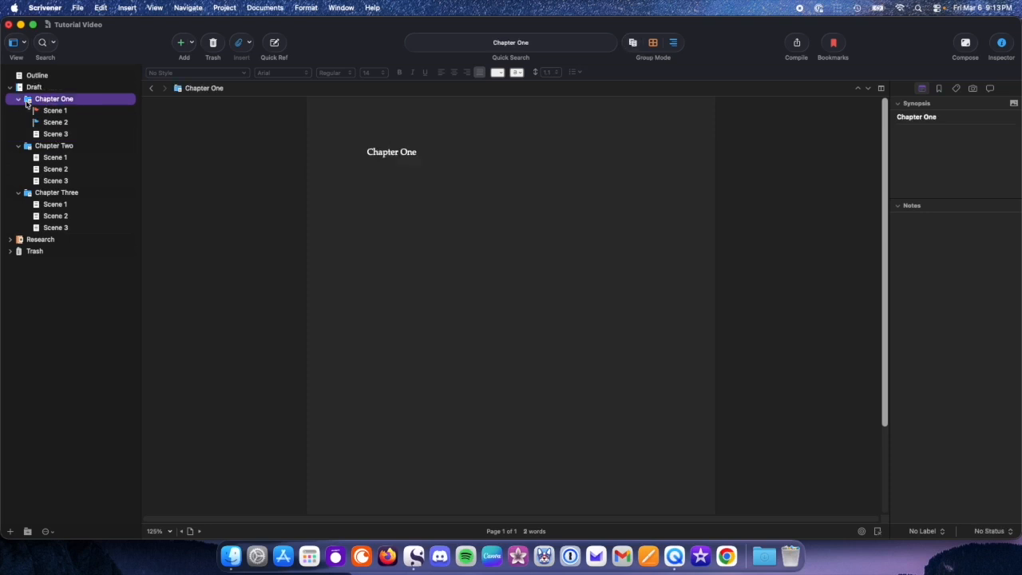
right_click(27, 102)
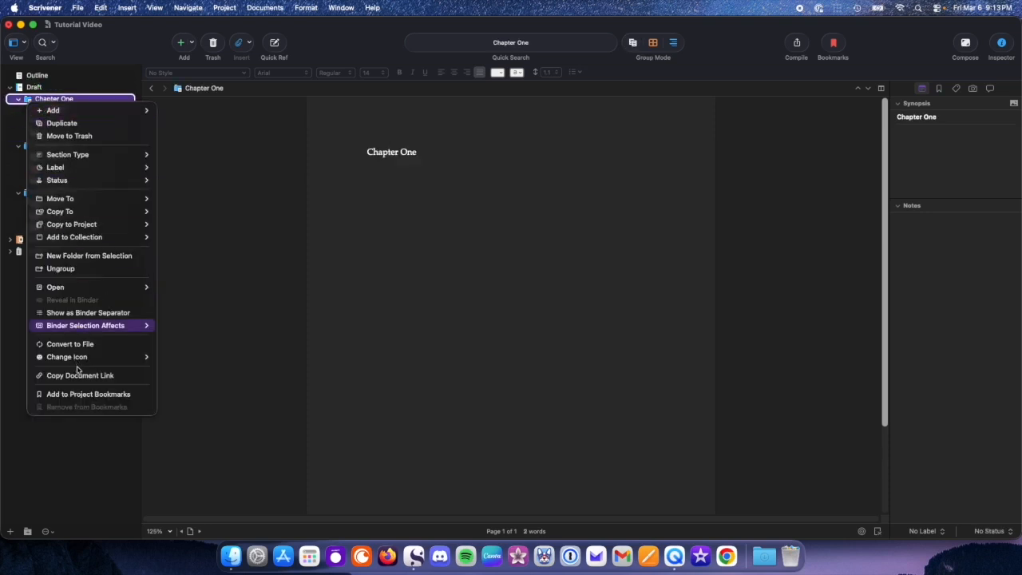
left_click(95, 344)
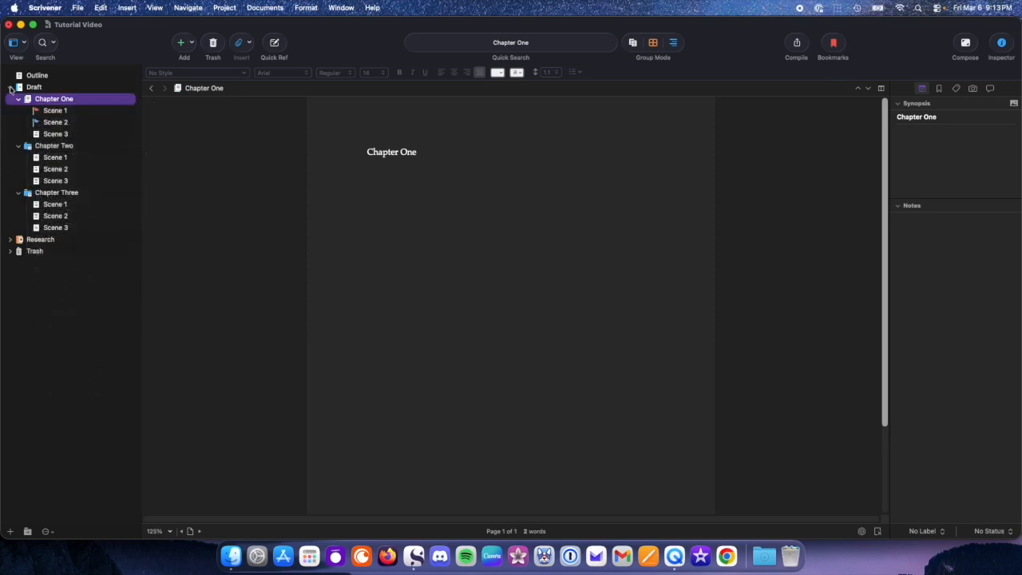
right_click(29, 101)
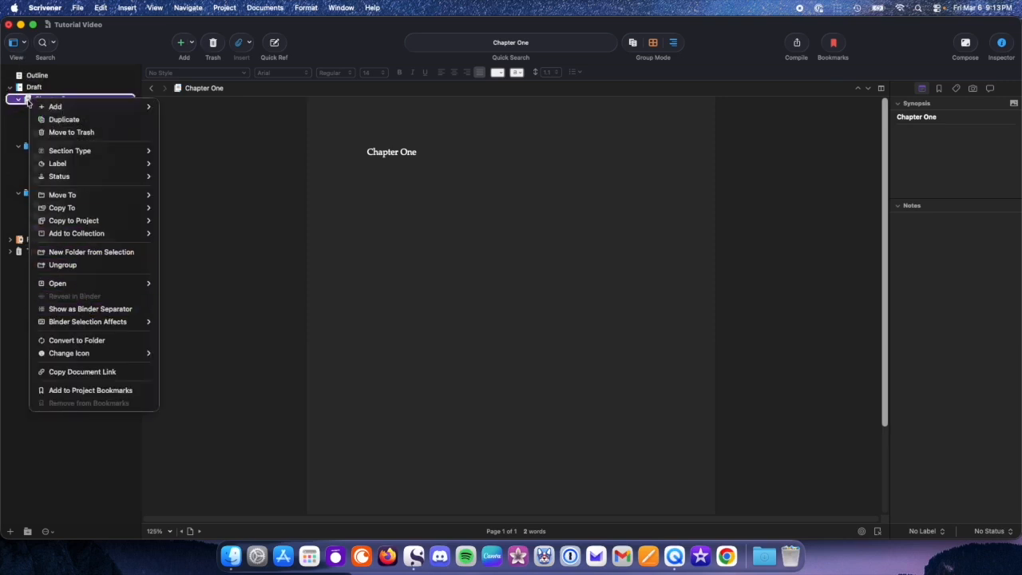
left_click(86, 340)
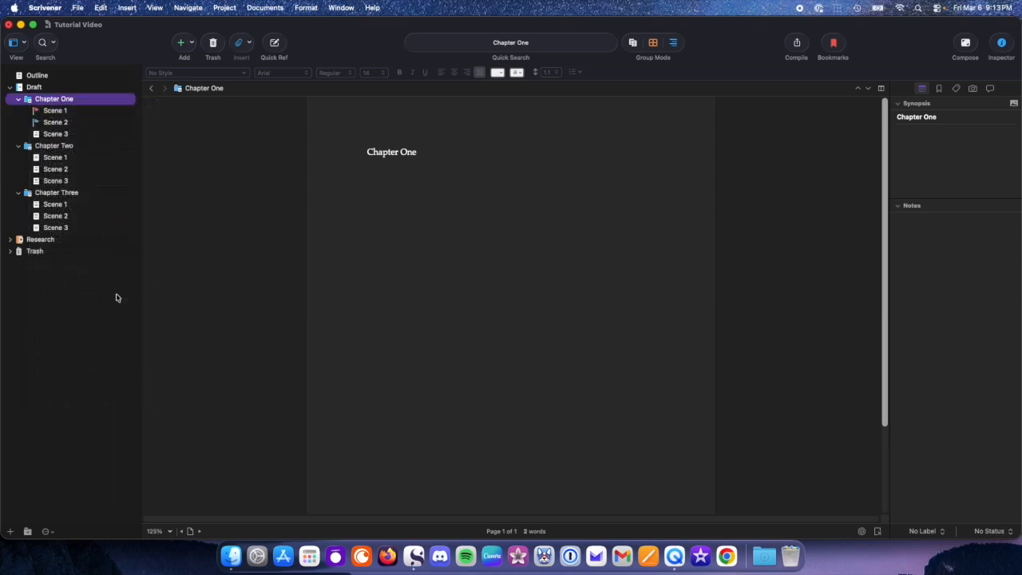
left_click(40, 76)
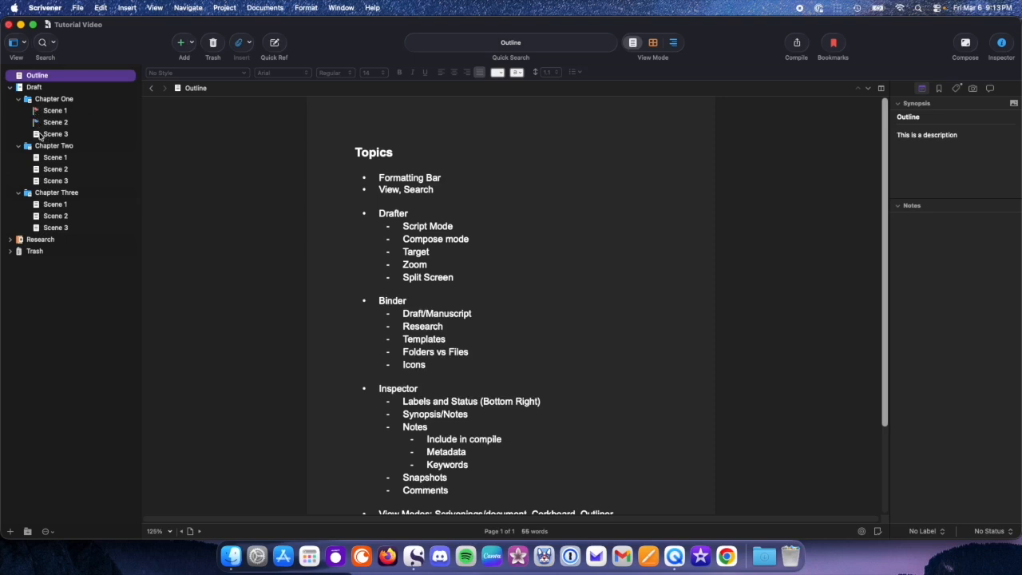
- Examine the icon choices for Chapter One's Scene 3, including the Way-Station flags, without picking one, and return to the Outline document
right_click(35, 136)
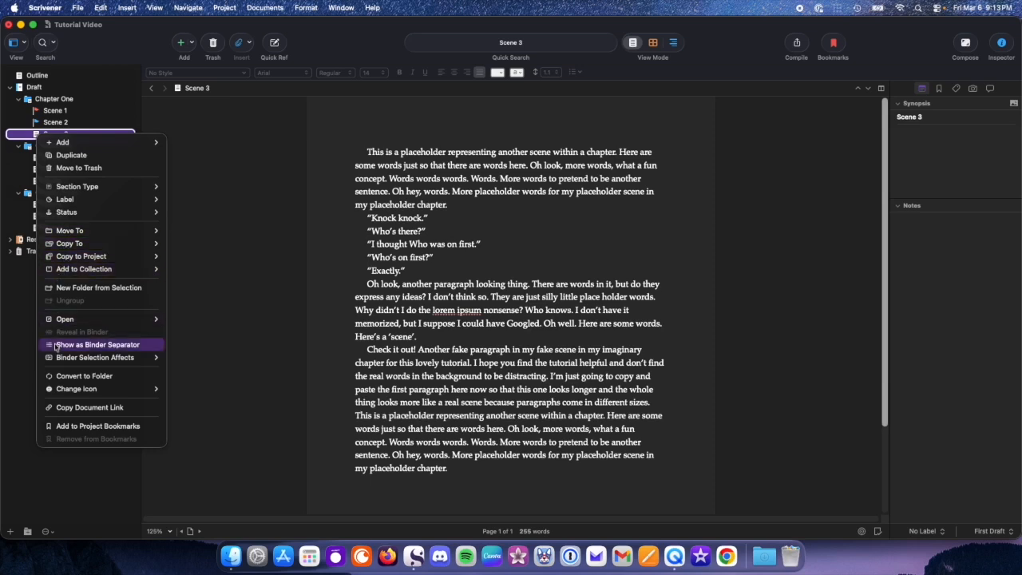
mouse_move(72, 390)
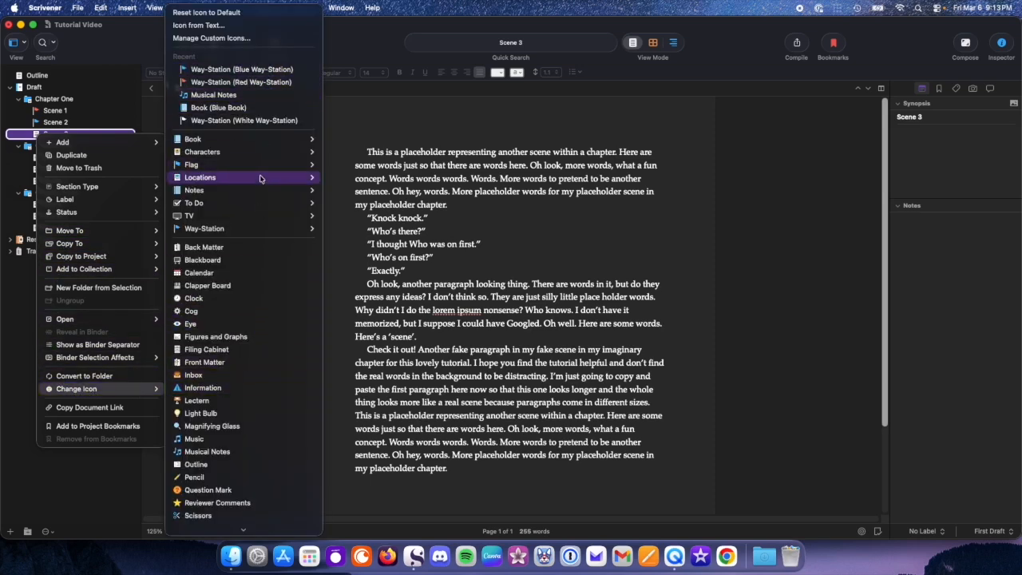
mouse_move(229, 222)
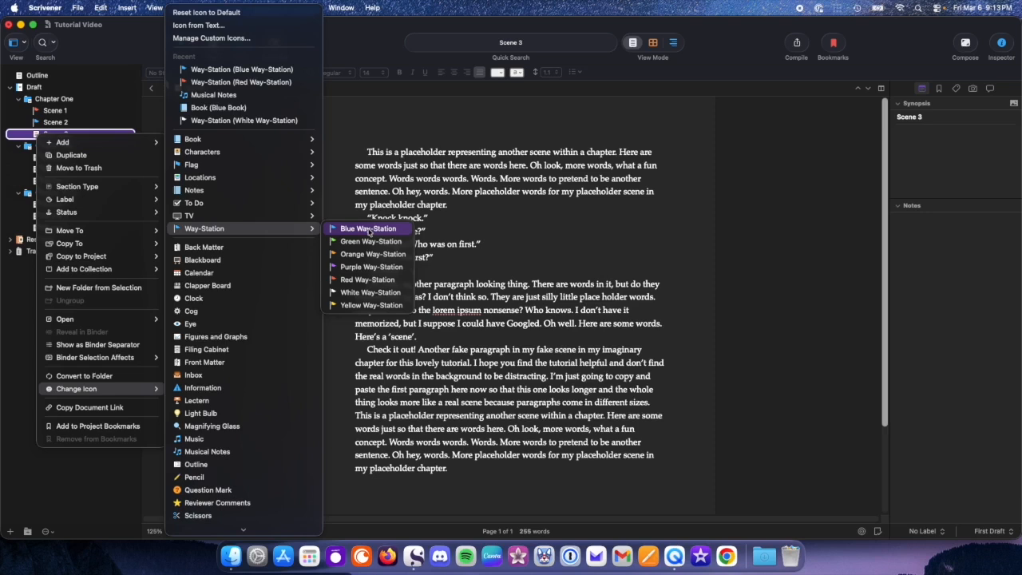
mouse_move(313, 164)
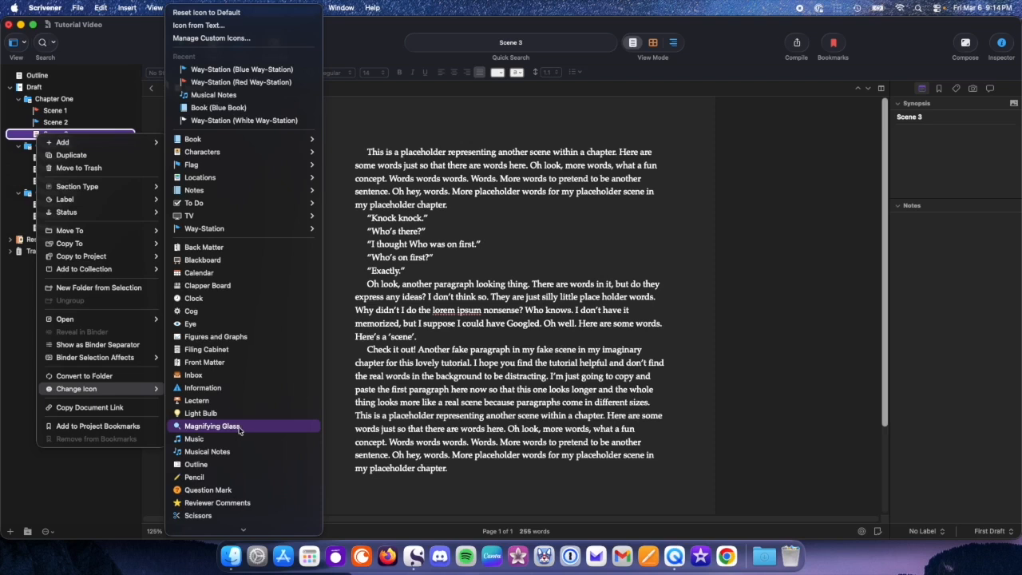
mouse_move(245, 531)
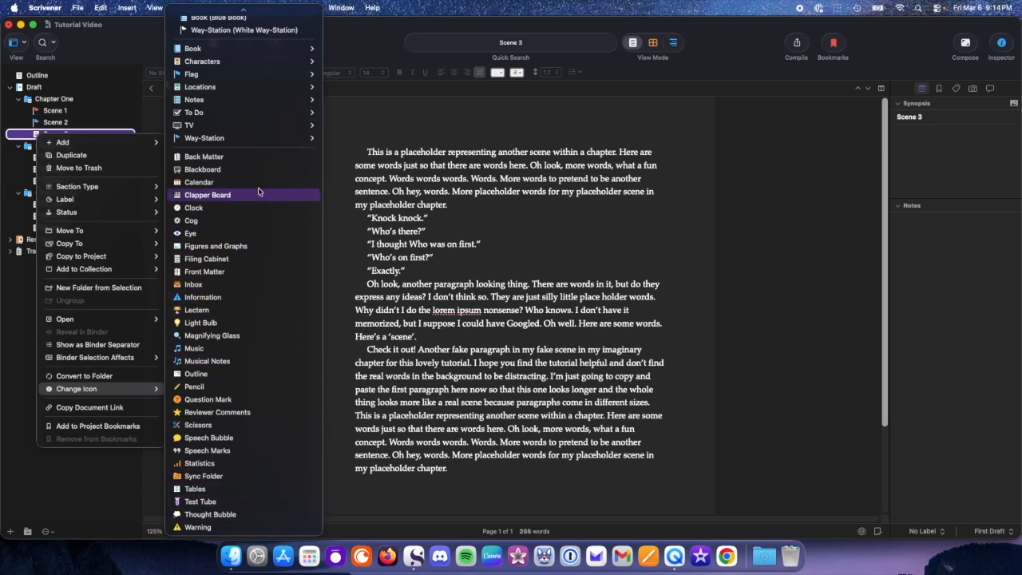
scroll(277, 163, "up", 5)
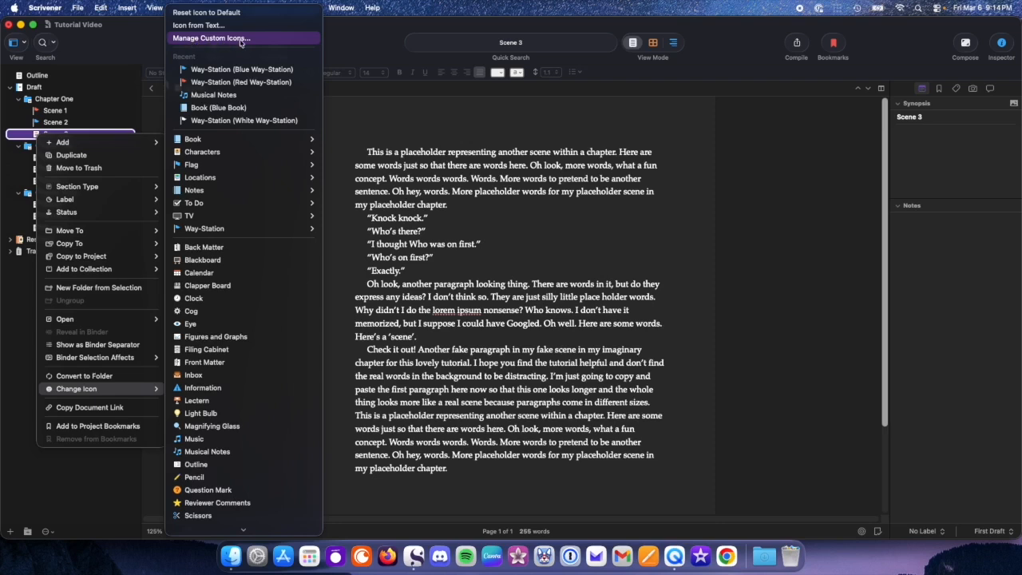
left_click(369, 120)
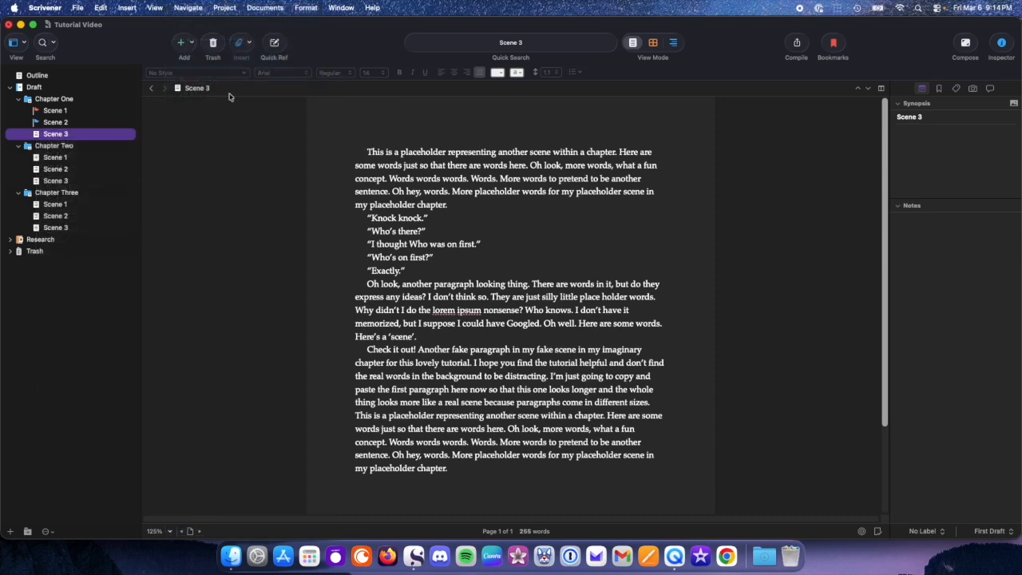
left_click(53, 76)
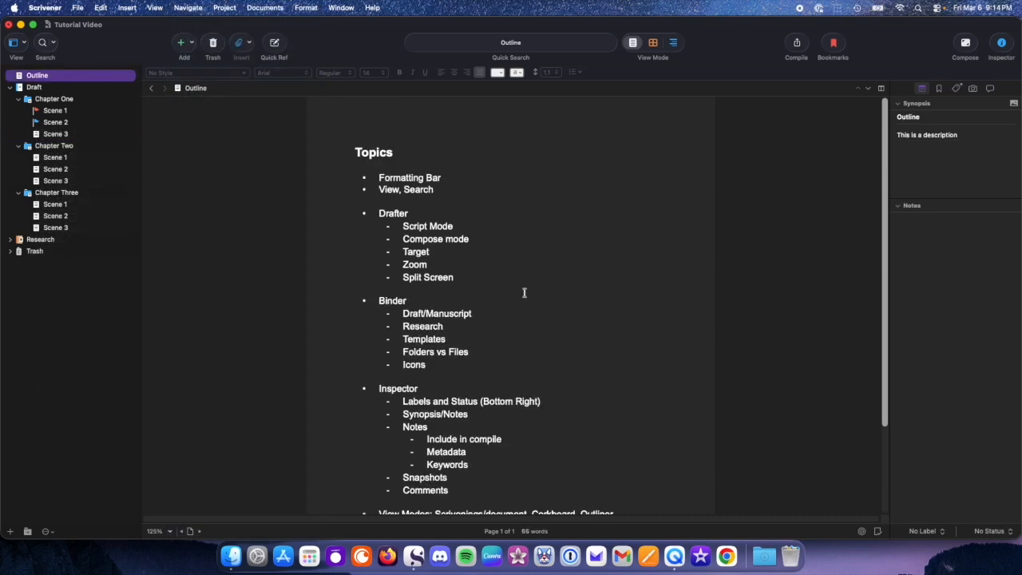
- Review the Inspector topics in the Outline document and examine the title and description in its synopsis
scroll(495, 375, "down", 2)
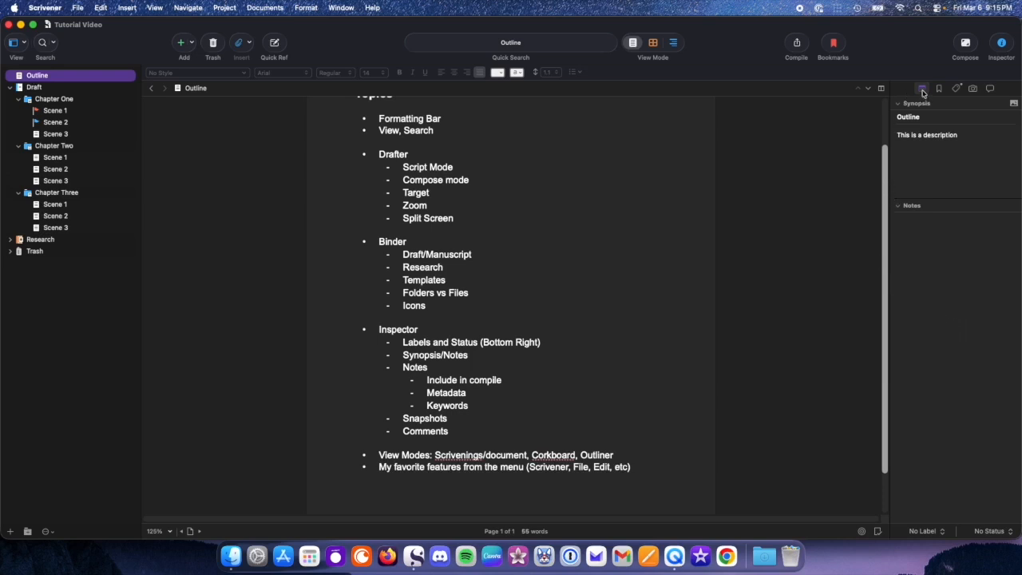
left_click(988, 152)
left_click(895, 137)
left_click(909, 118)
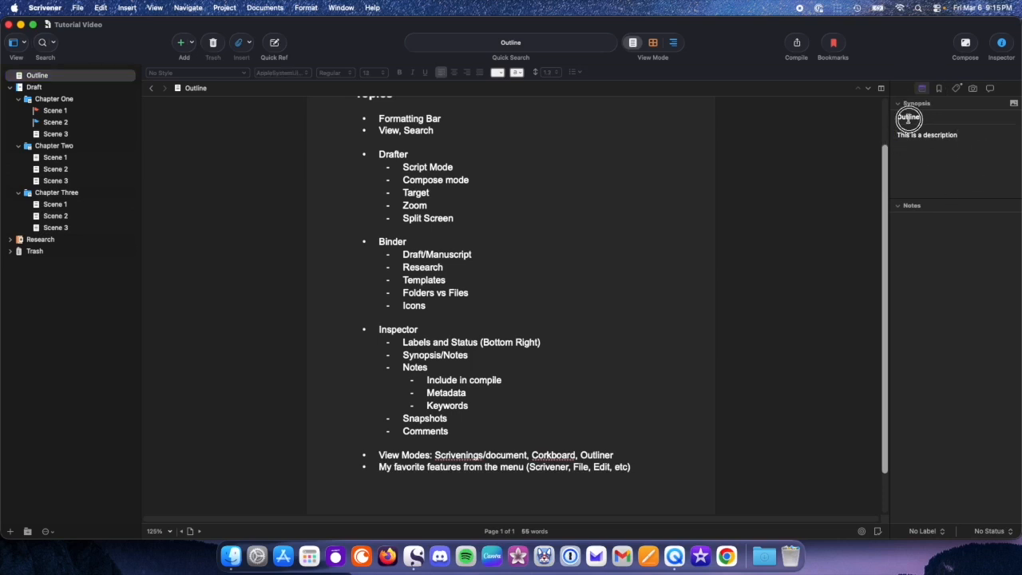
left_click(203, 91)
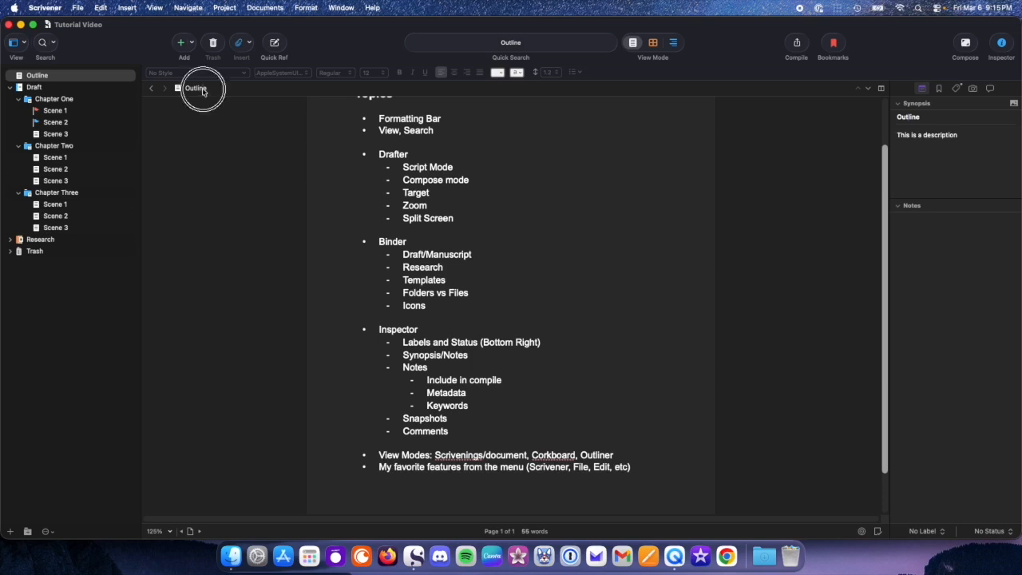
left_click(911, 120)
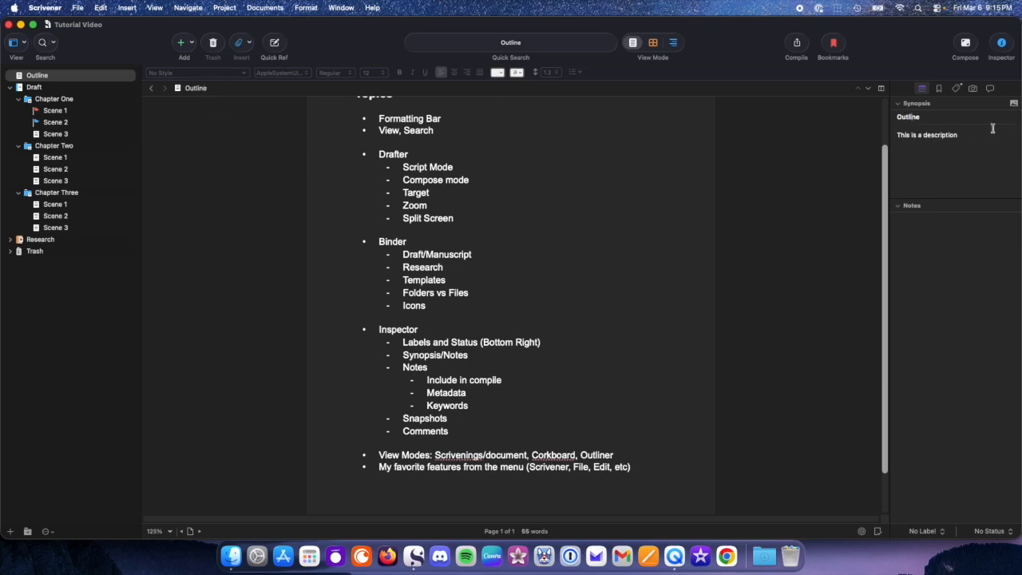
- View the synopsis titles of the Chapter One folder and its Scene 1
left_click(62, 100)
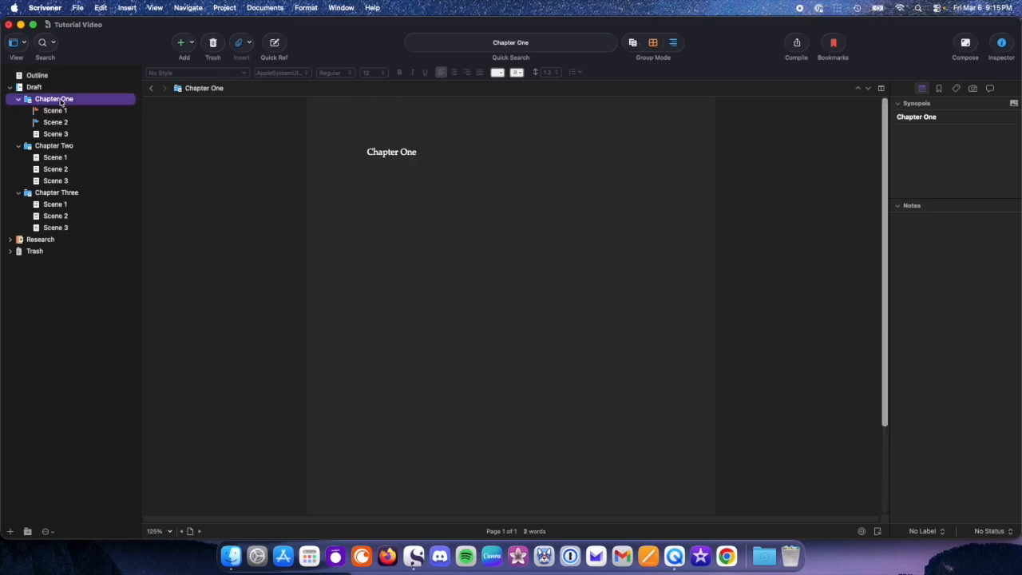
left_click(200, 89)
left_click(917, 118)
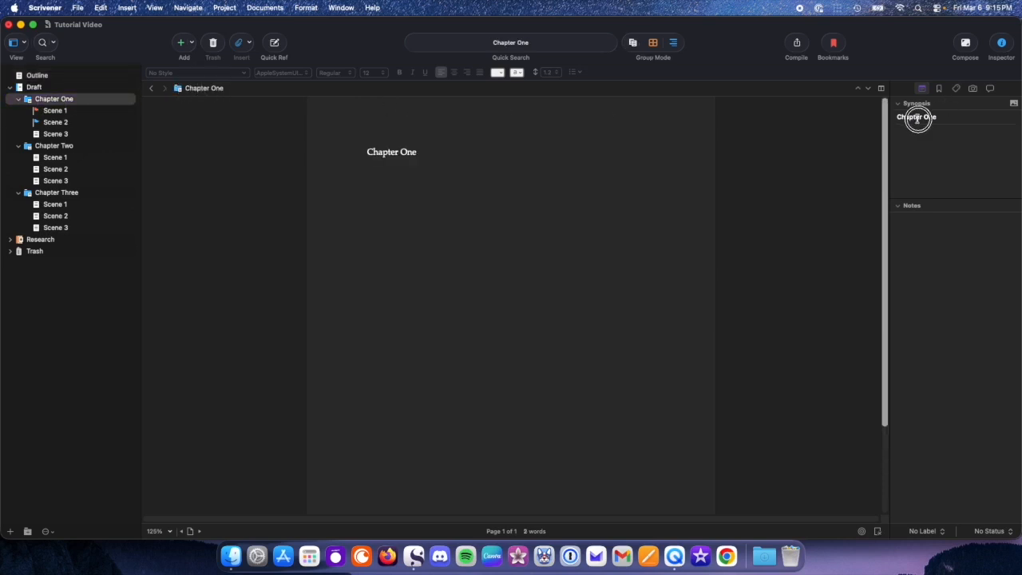
left_click(52, 112)
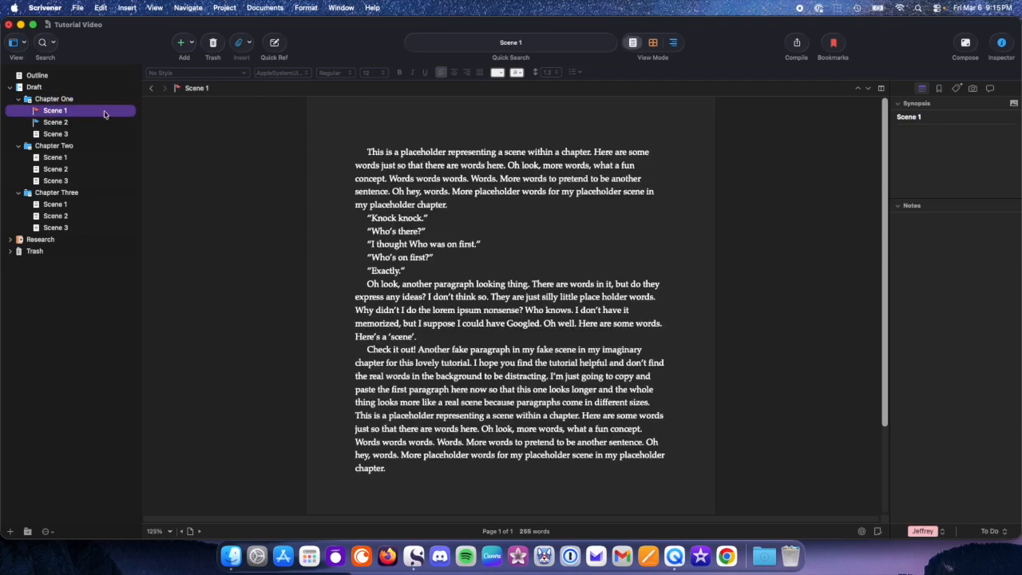
left_click(916, 112)
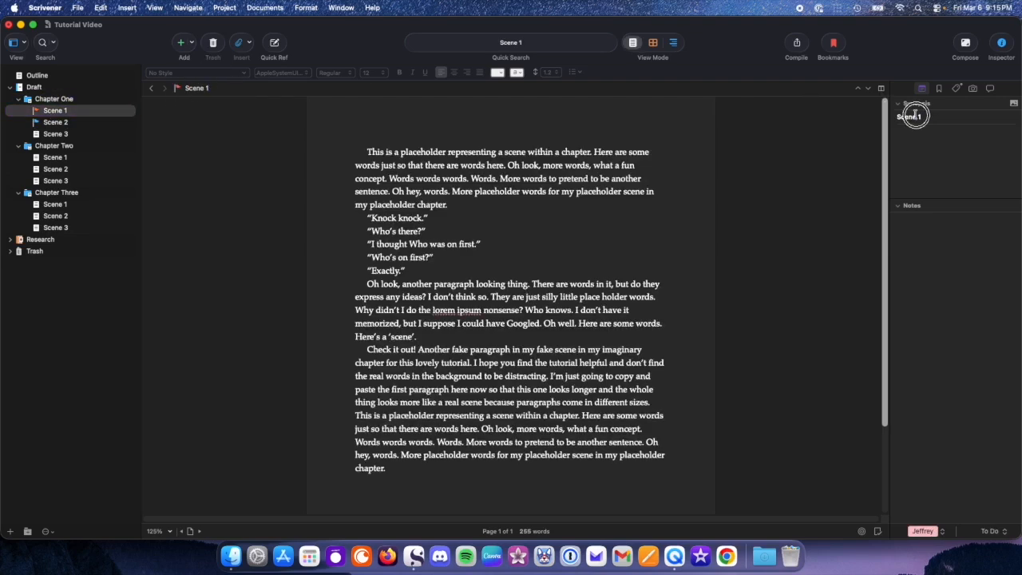
- Return to the Outline document, highlight its synopsis description and clear the highlight
left_click(37, 75)
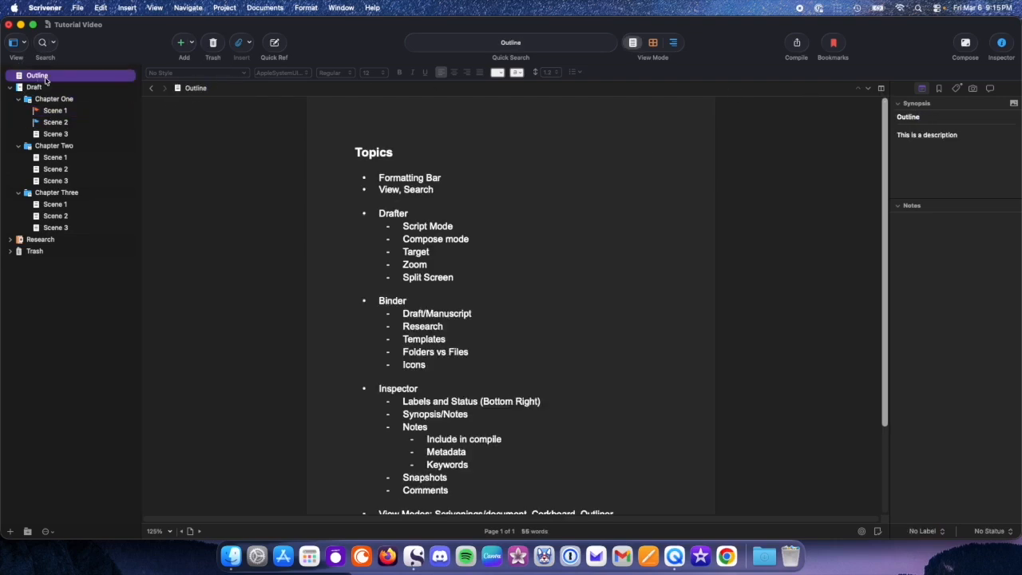
left_click_drag(889, 137, 956, 133)
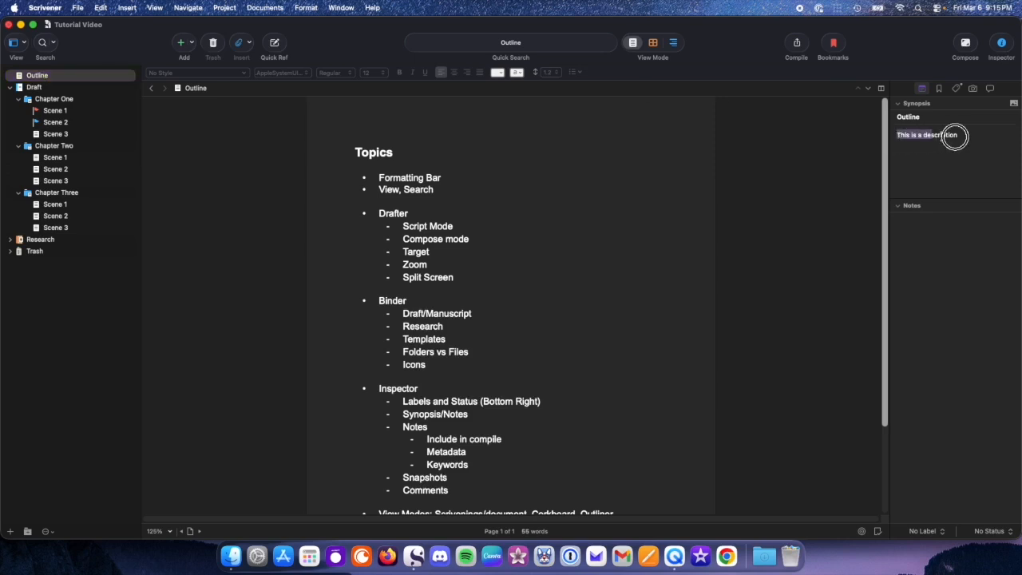
left_click(1001, 145)
- Examine the Notes areas of the Outline document and Chapter One's Scene 1, and return to Outline
left_click(919, 250)
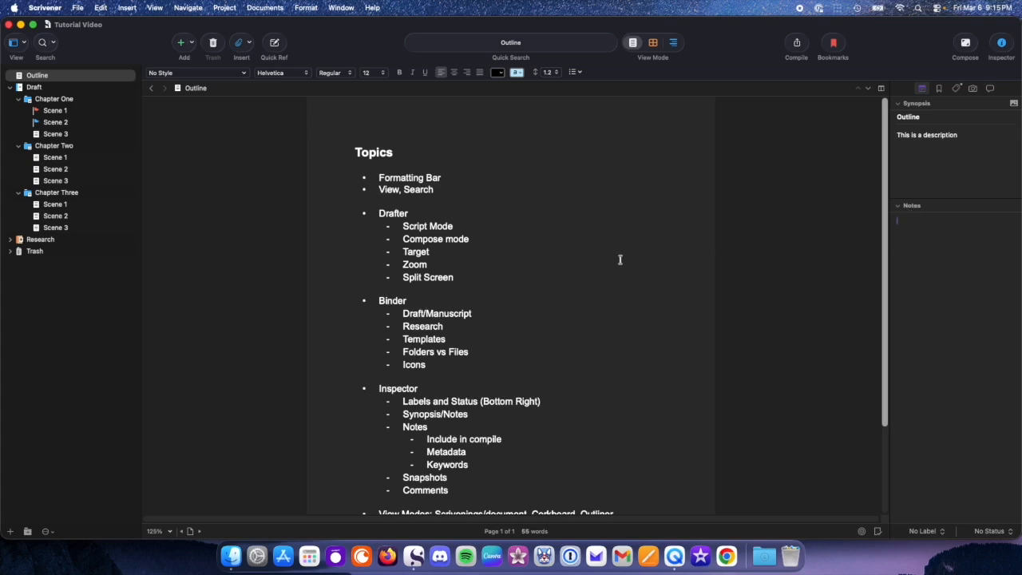
left_click(959, 274)
left_click_drag(899, 225, 952, 265)
left_click(54, 112)
left_click_drag(916, 229, 941, 344)
left_click(75, 75)
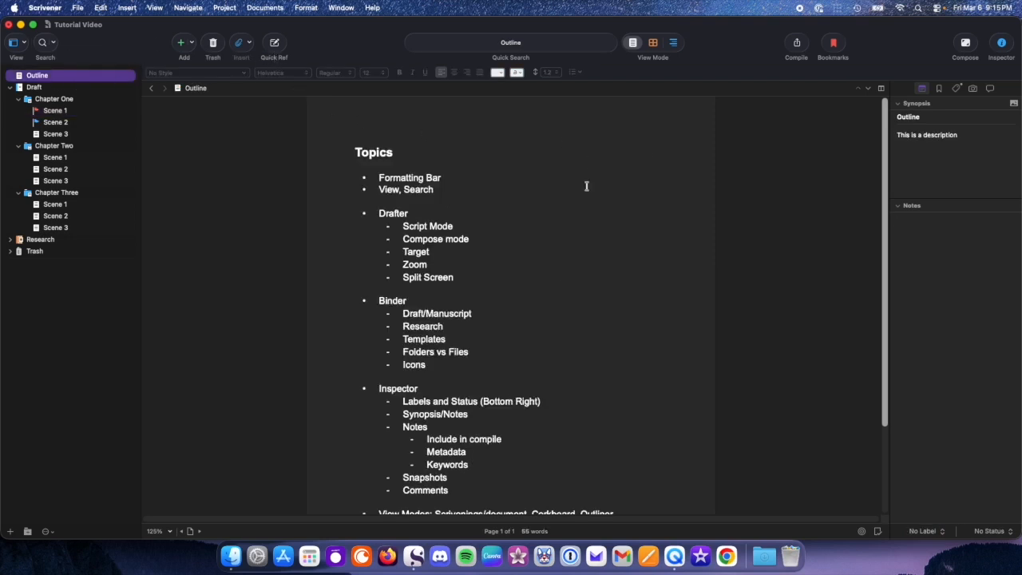
- View the Outline document's bookmarks, and expand its custom metadata to examine the weather, characters and location fields
left_click(941, 90)
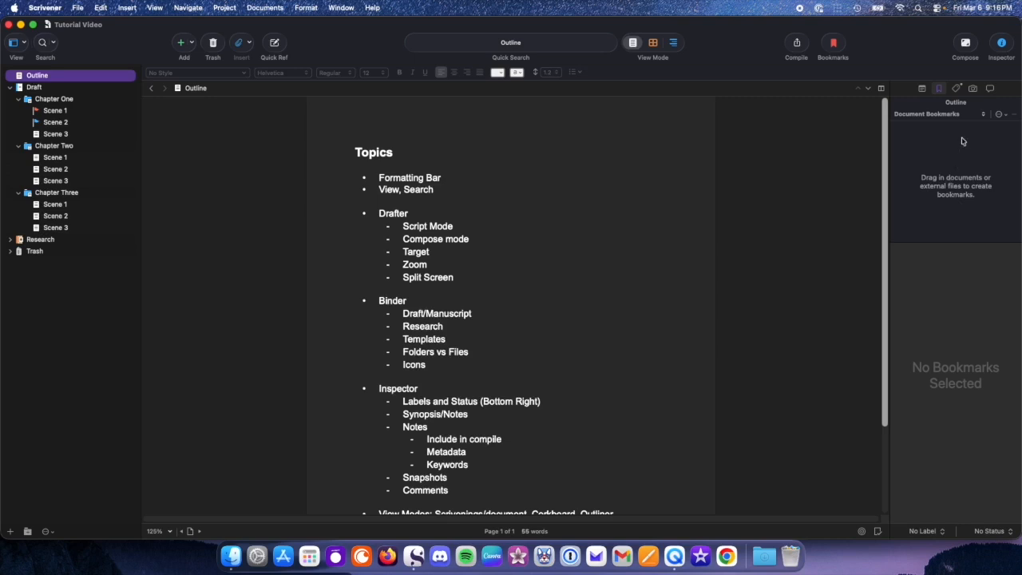
left_click(955, 91)
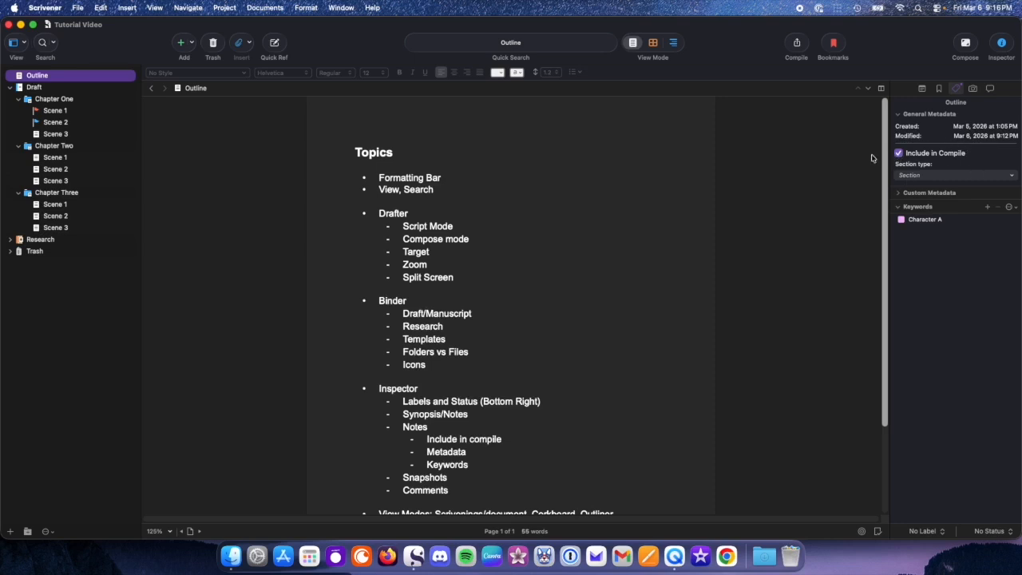
left_click(938, 195)
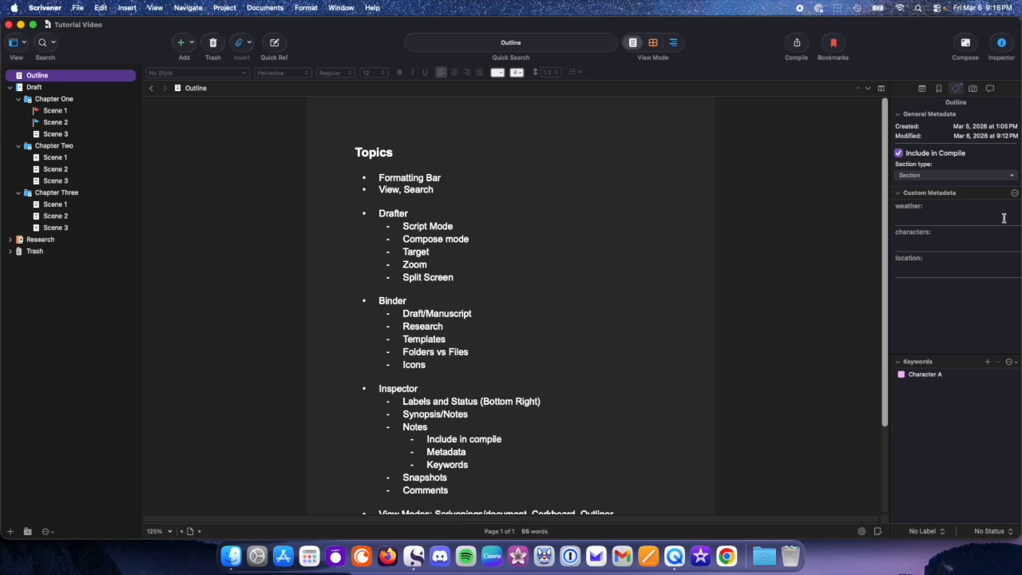
left_click(931, 216)
left_click(915, 245)
left_click(915, 271)
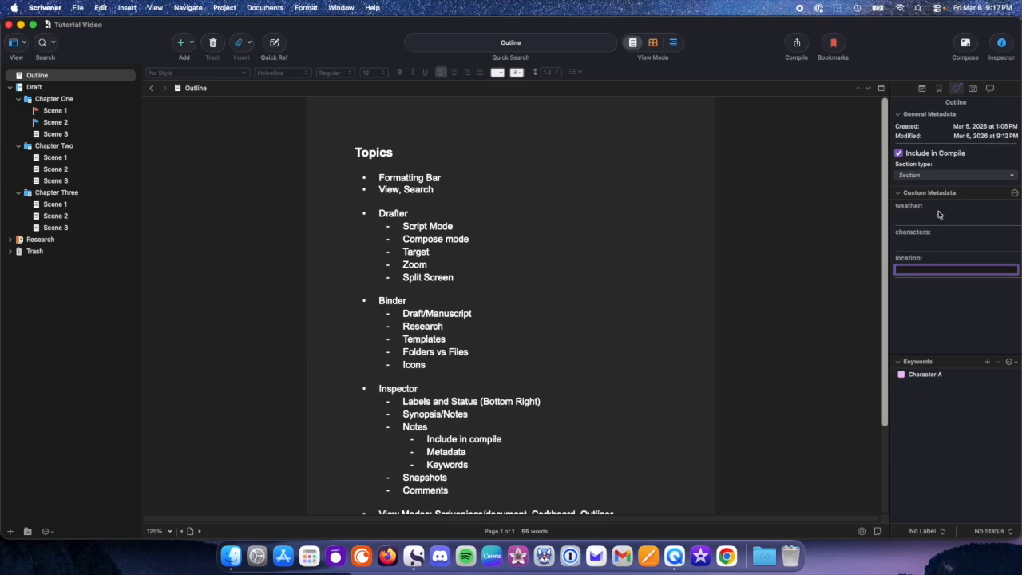
- Review the project's custom metadata settings and collapse the Custom Metadata section
left_click(1014, 196)
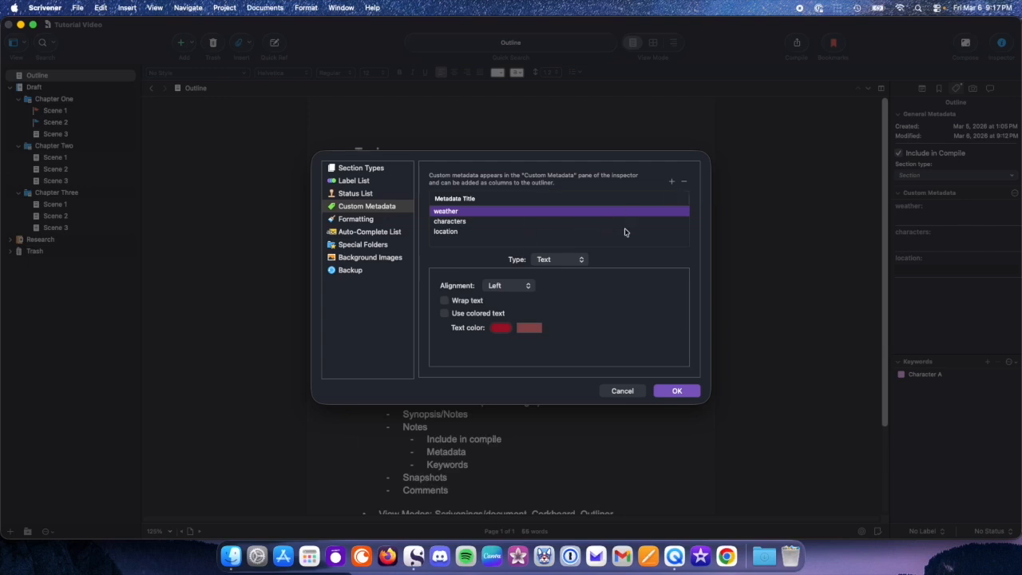
left_click(674, 391)
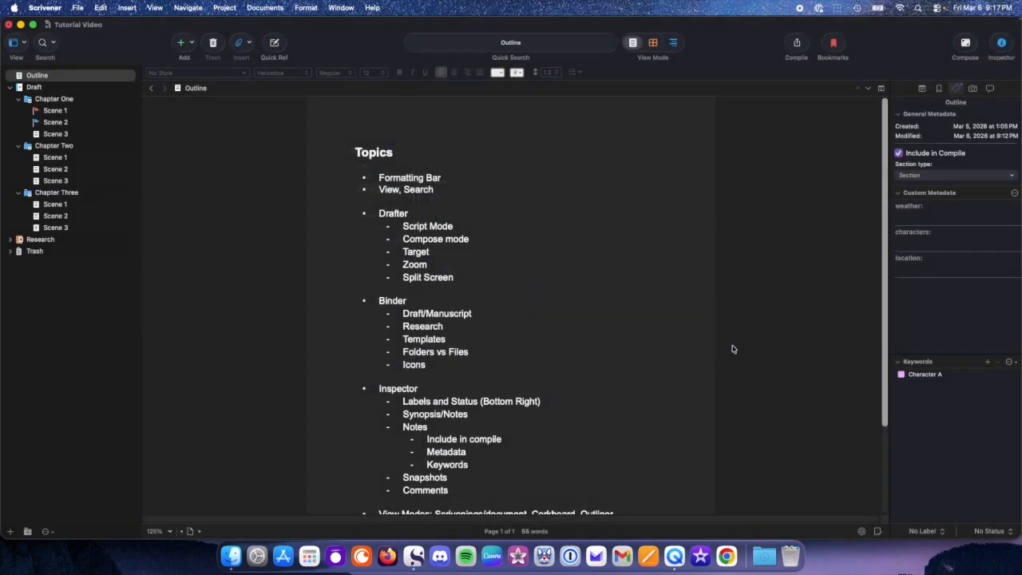
left_click(898, 194)
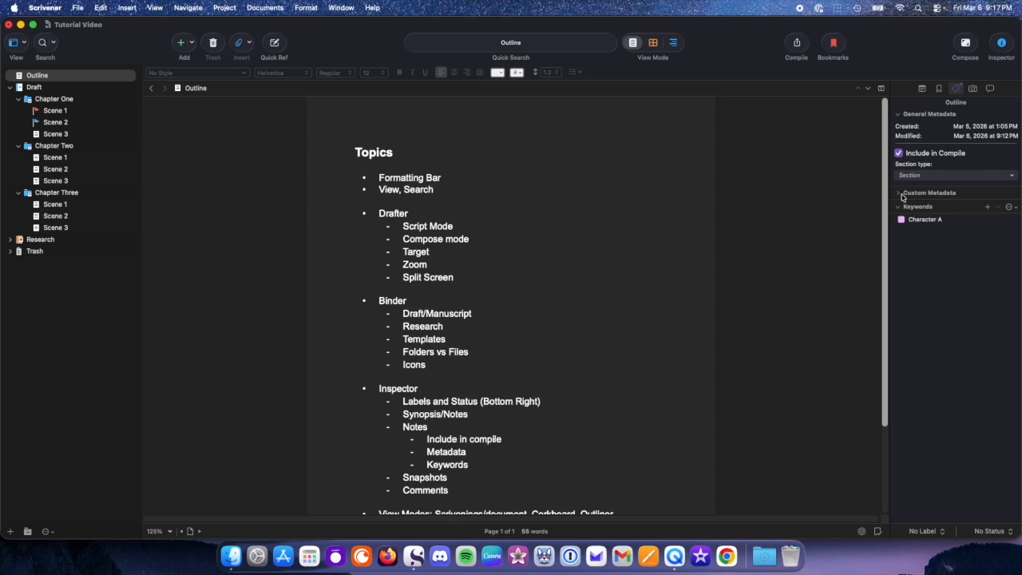
left_click(900, 193)
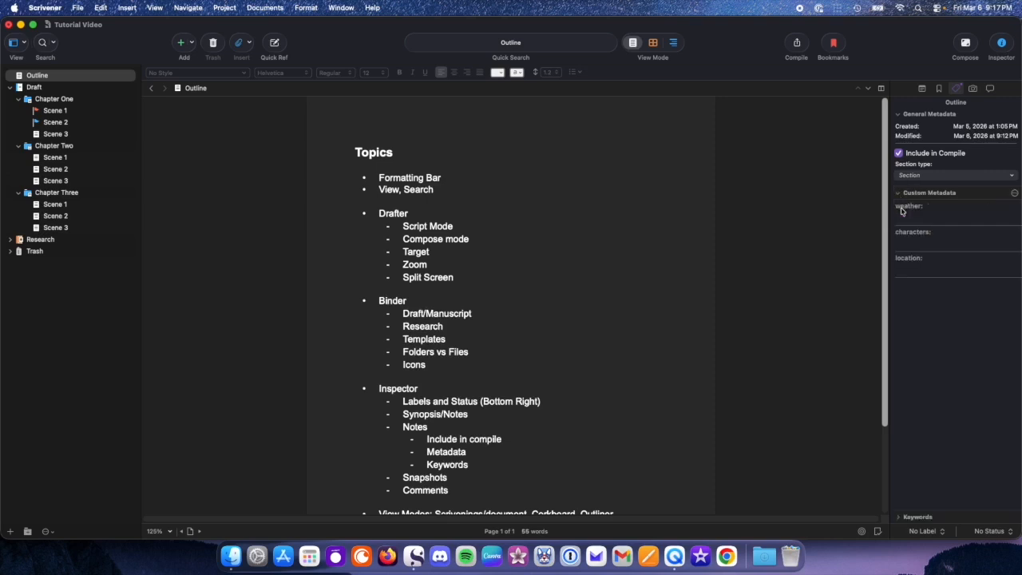
left_click(899, 194)
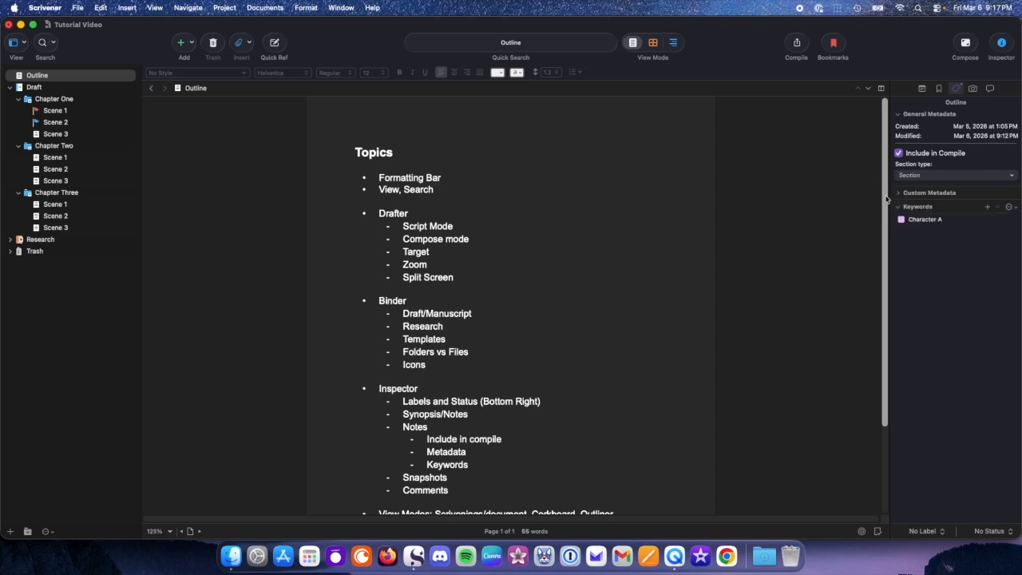
- Expand the Outline document's custom metadata and keywords, and examine the options for its Character A keyword
left_click(901, 201)
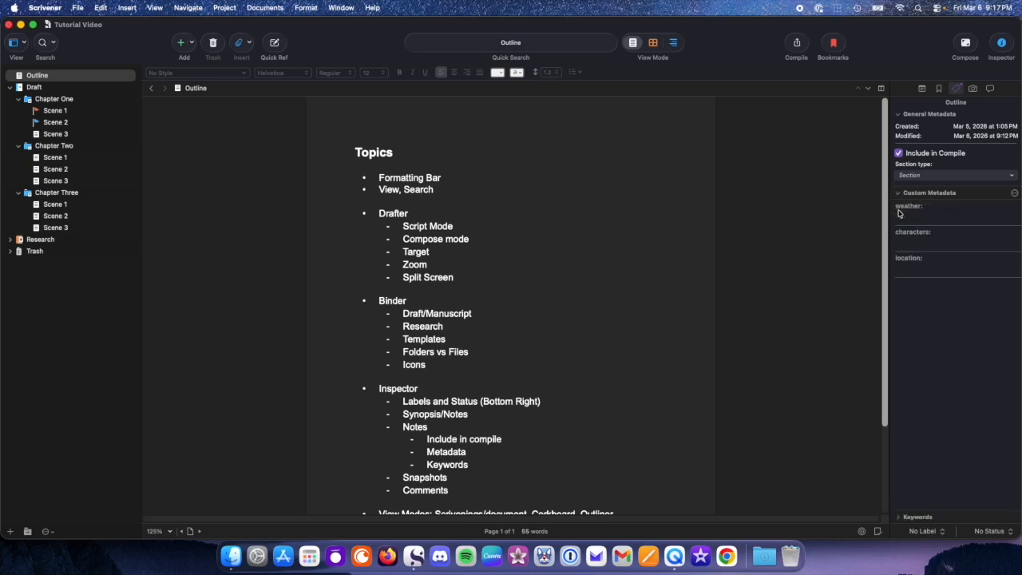
left_click(906, 521)
left_click(899, 519)
left_click(899, 519)
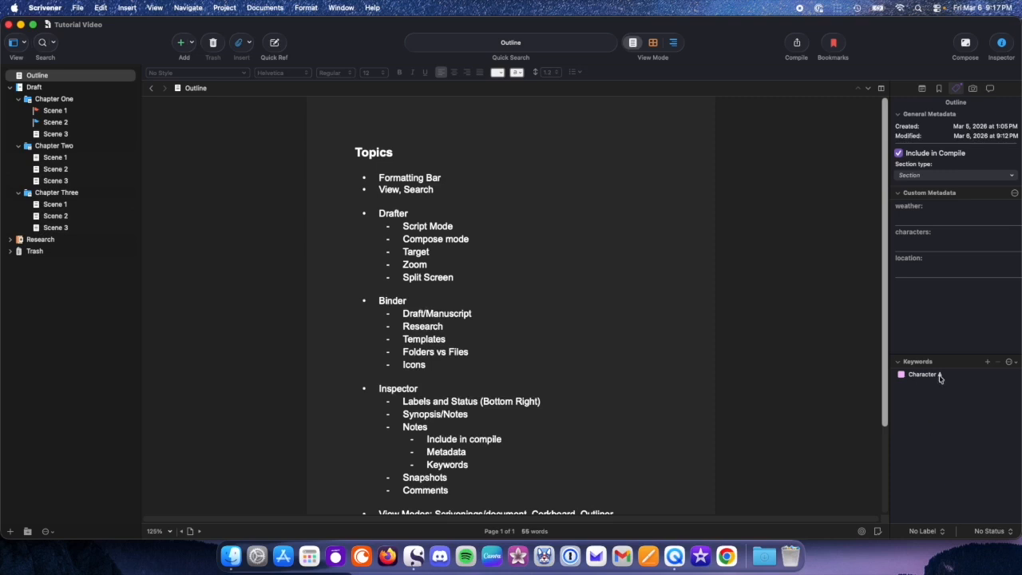
left_click(940, 375)
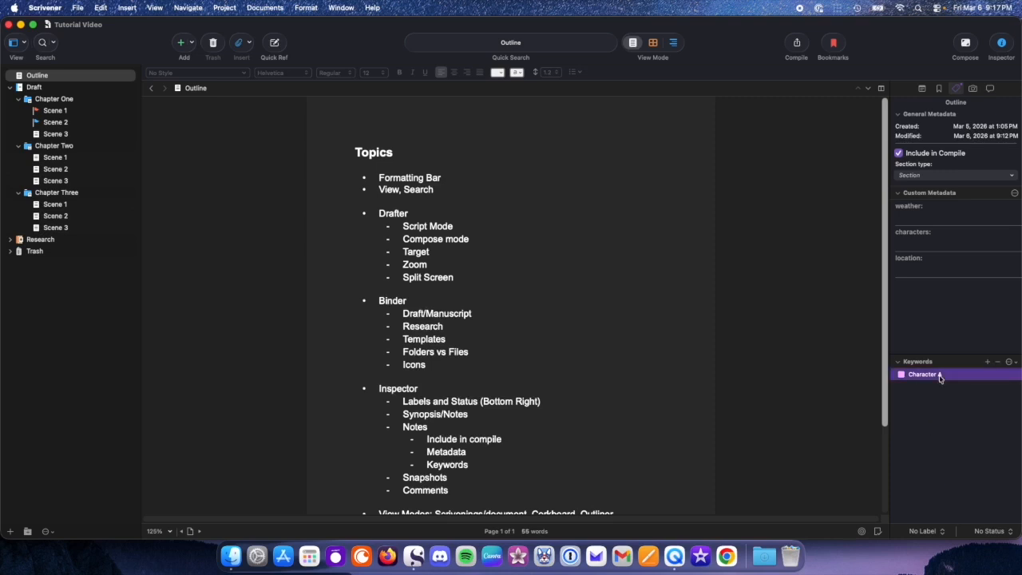
left_click(1009, 363)
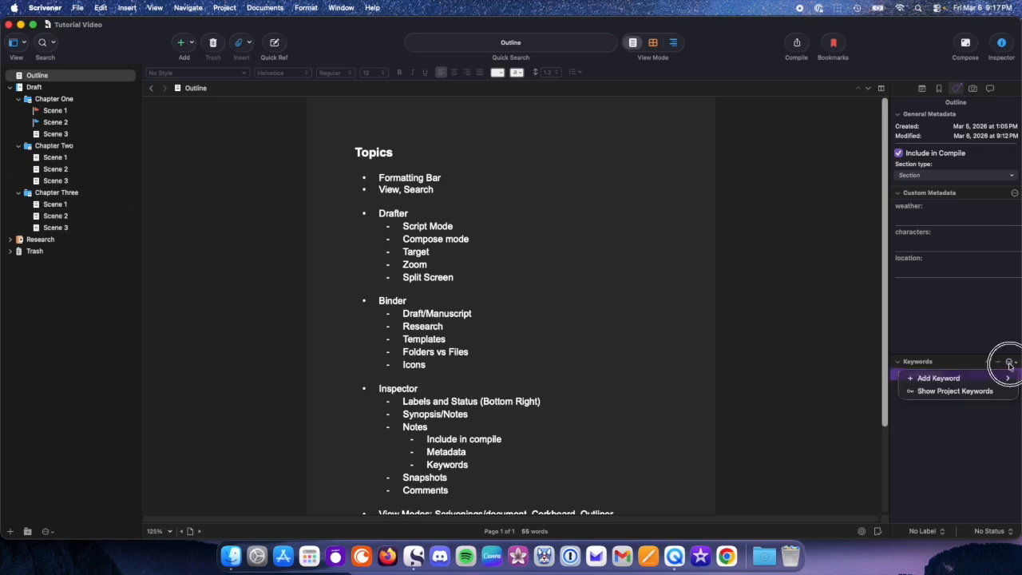
left_click(951, 445)
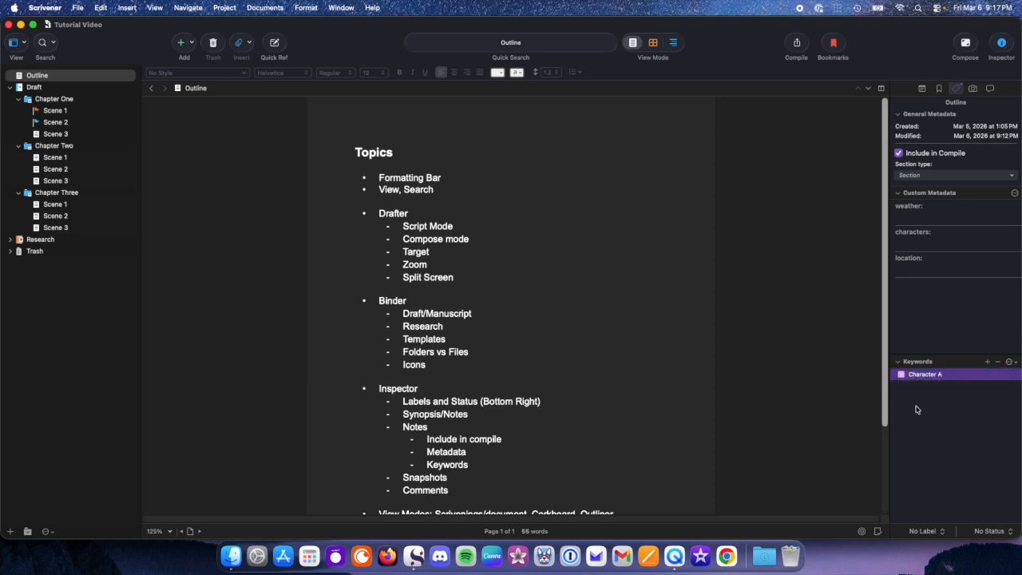
- Try Banana as the Character A keyword's color in the project keywords, and settle on Maraschino
double_click(904, 380)
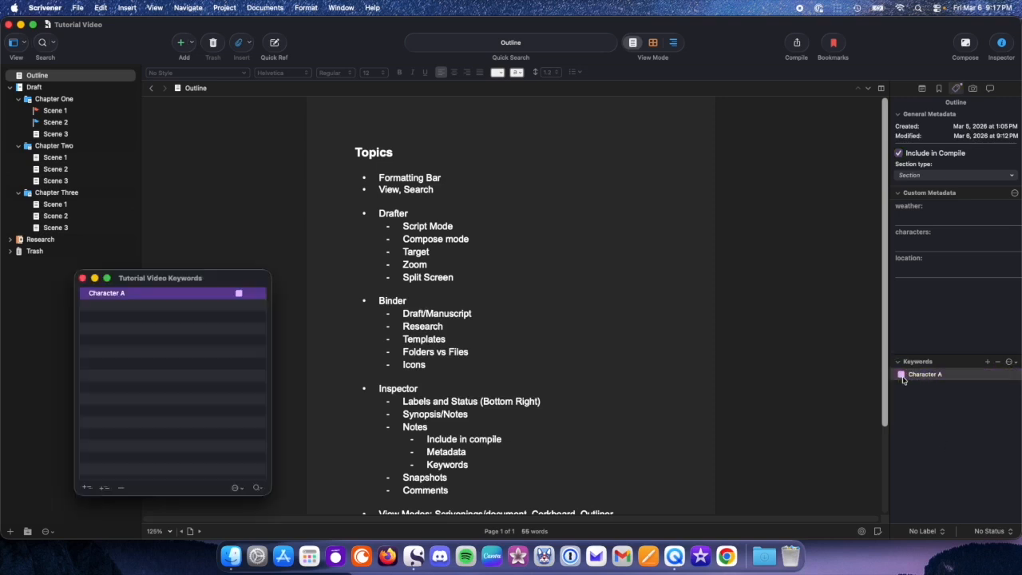
left_click(238, 294)
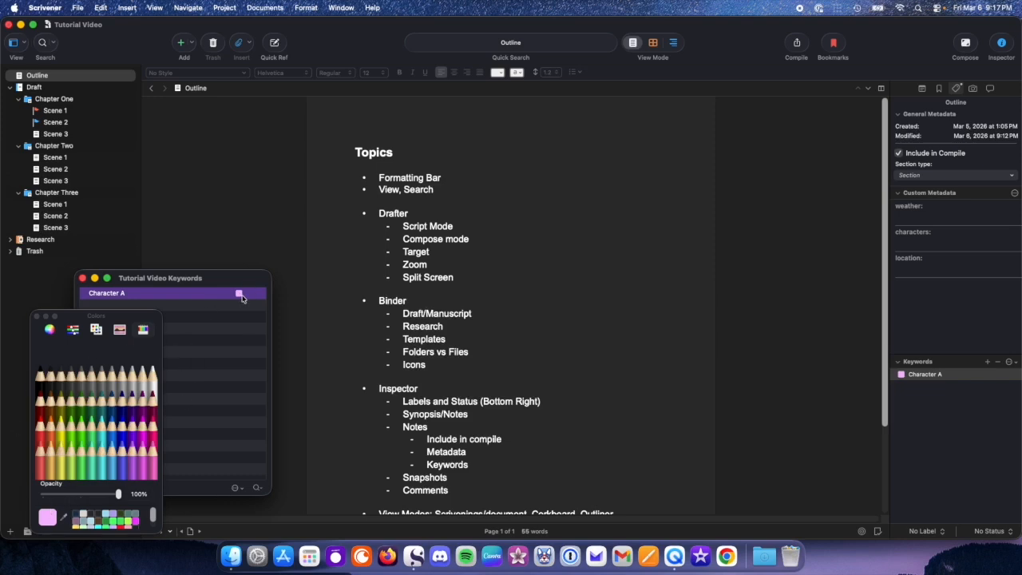
left_click(63, 469)
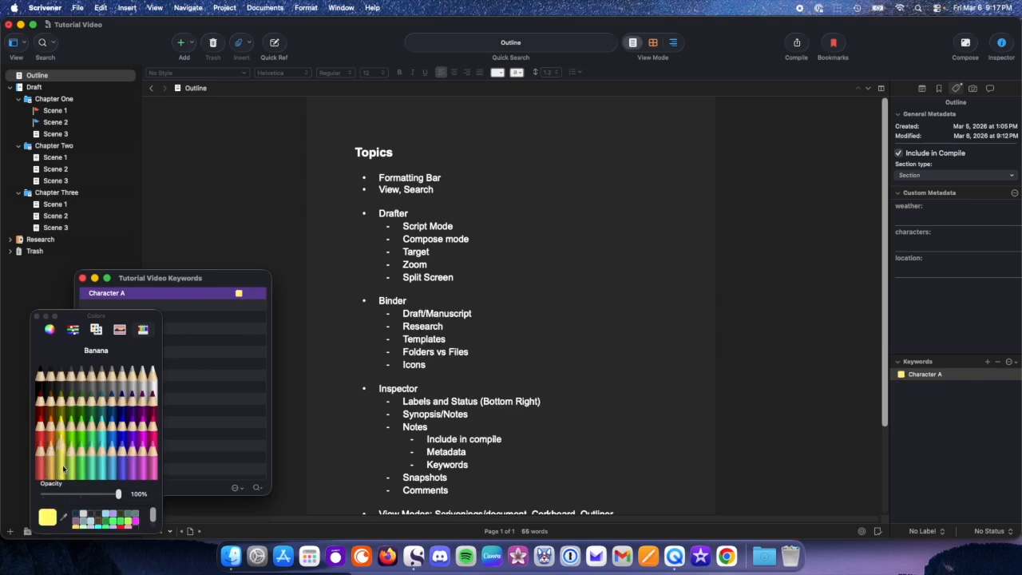
left_click(36, 318)
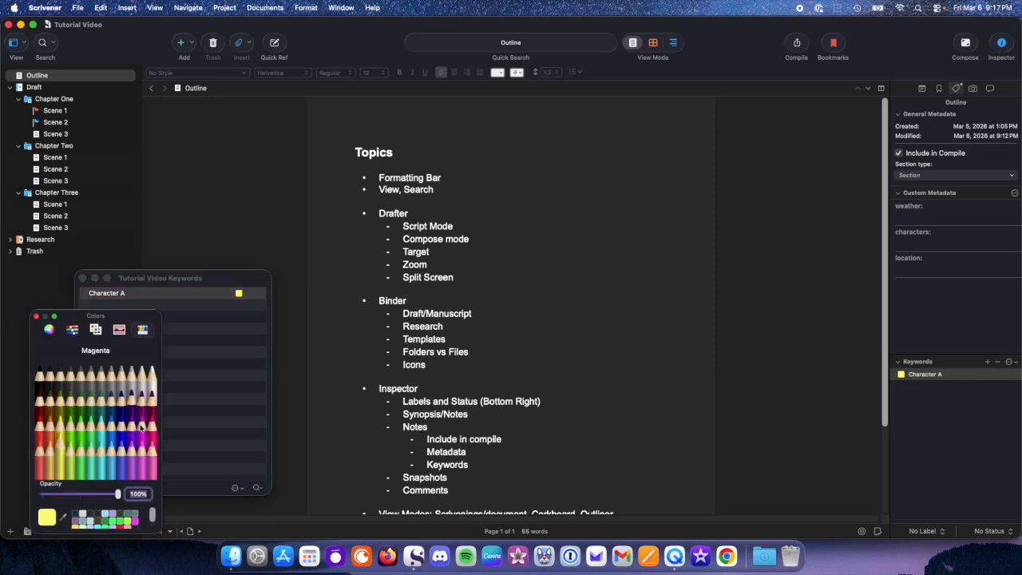
left_click(36, 430)
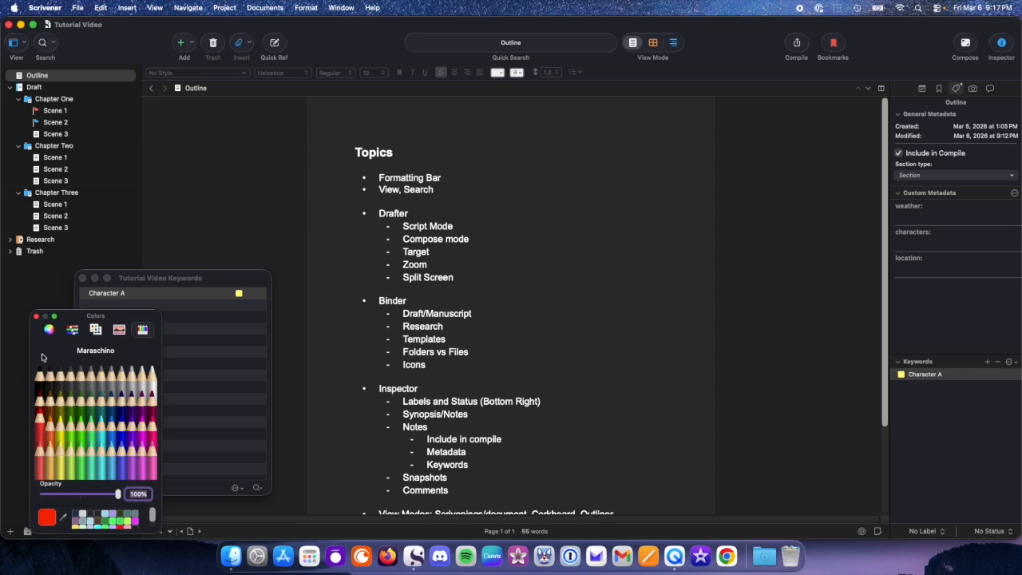
left_click(36, 318)
double_click(240, 294)
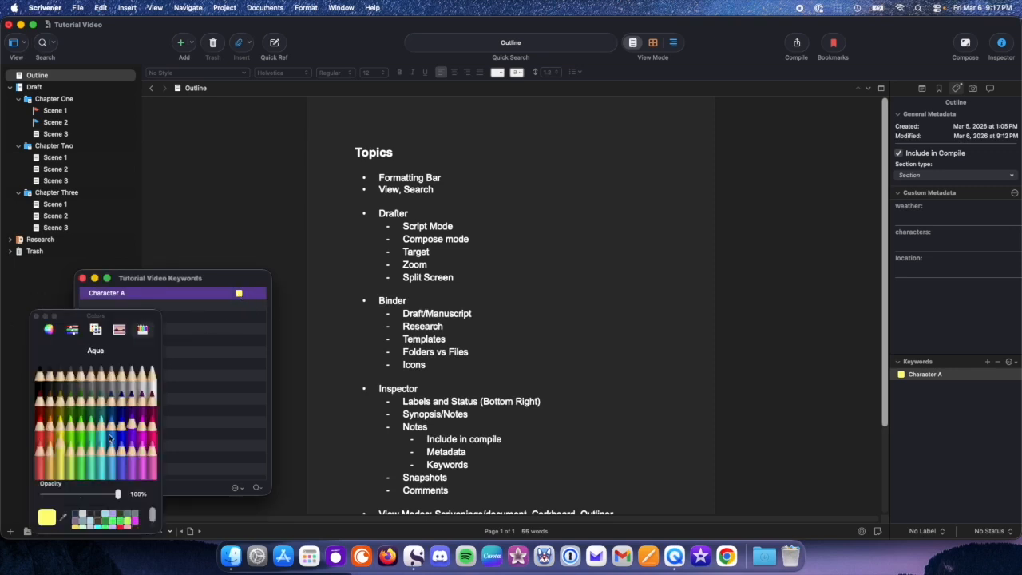
left_click(38, 419)
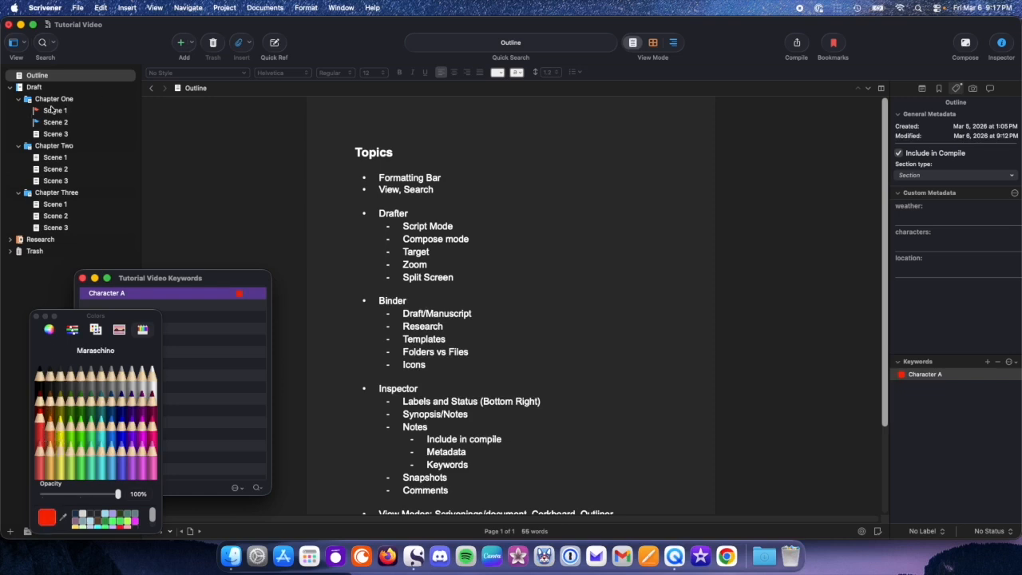
left_click(36, 317)
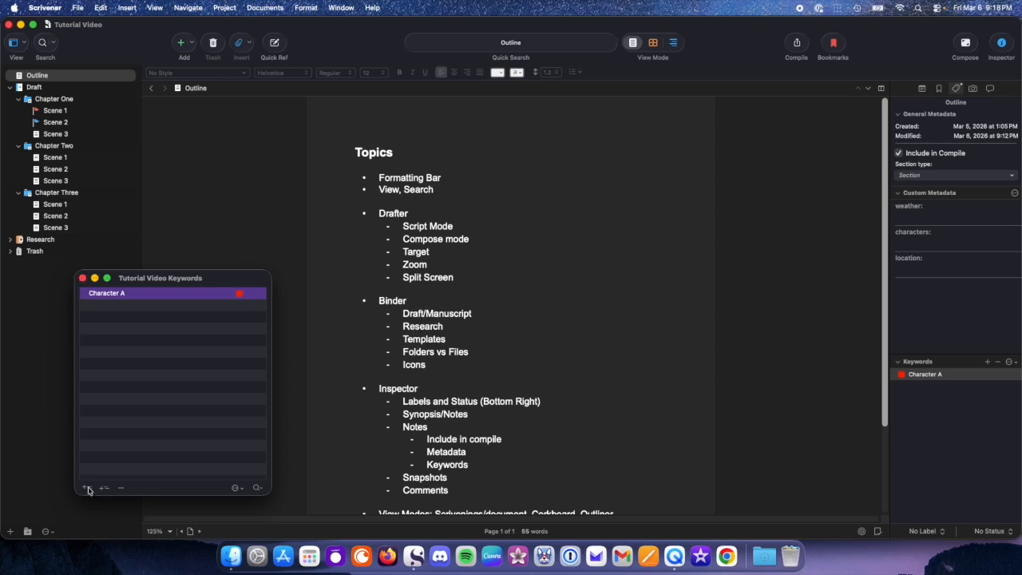
left_click(82, 278)
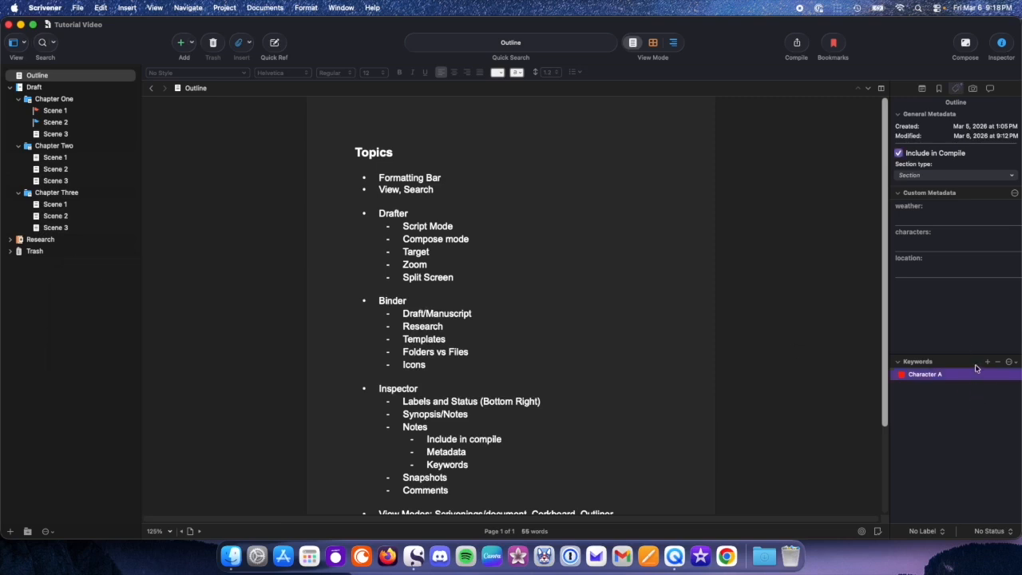
- Add the keyword Character B to the Outline document
left_click(987, 362)
type("Character B")
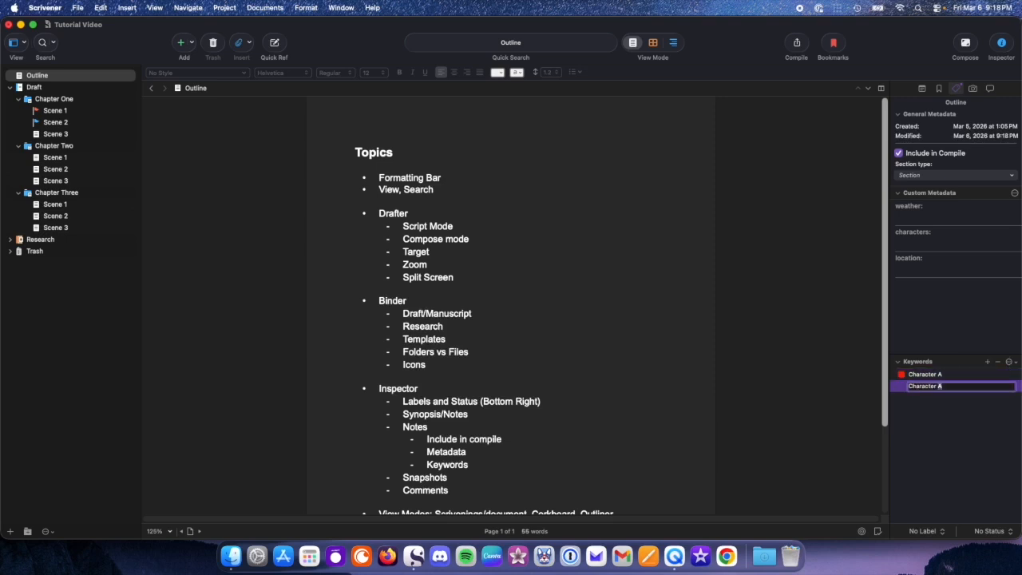
key("Return")
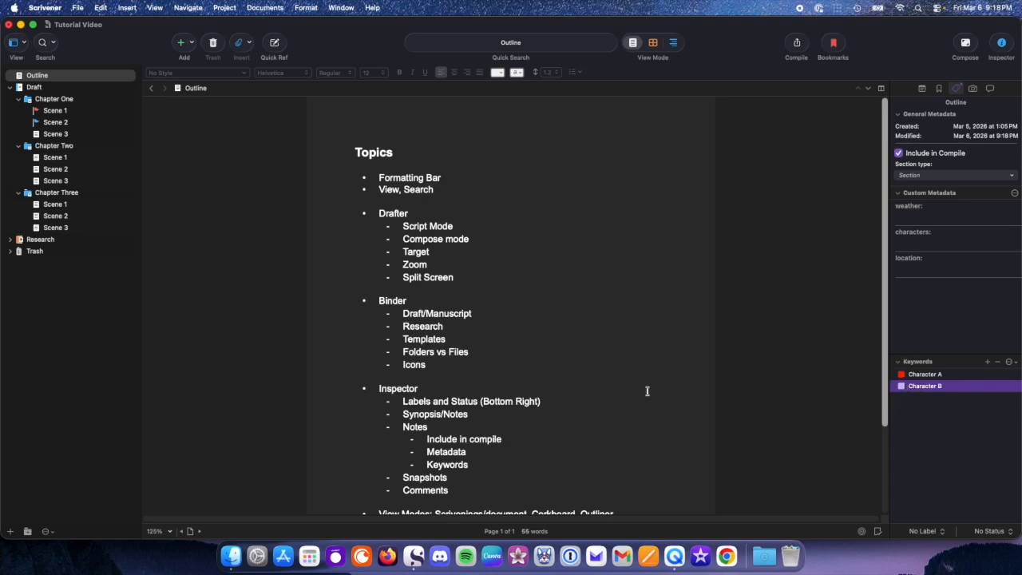
- Set the Character B keyword's color to Aqua in the project keywords
double_click(902, 387)
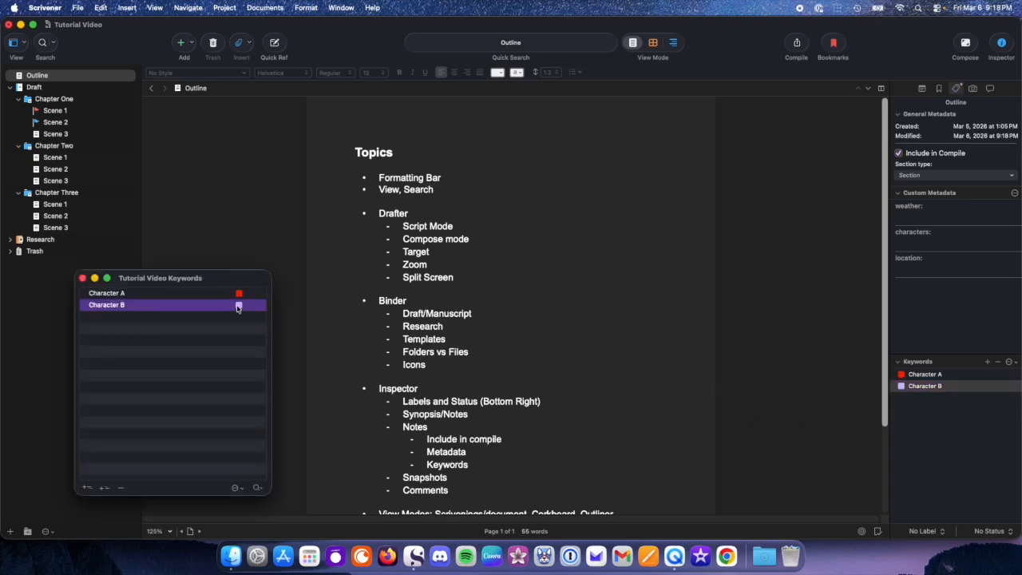
double_click(240, 306)
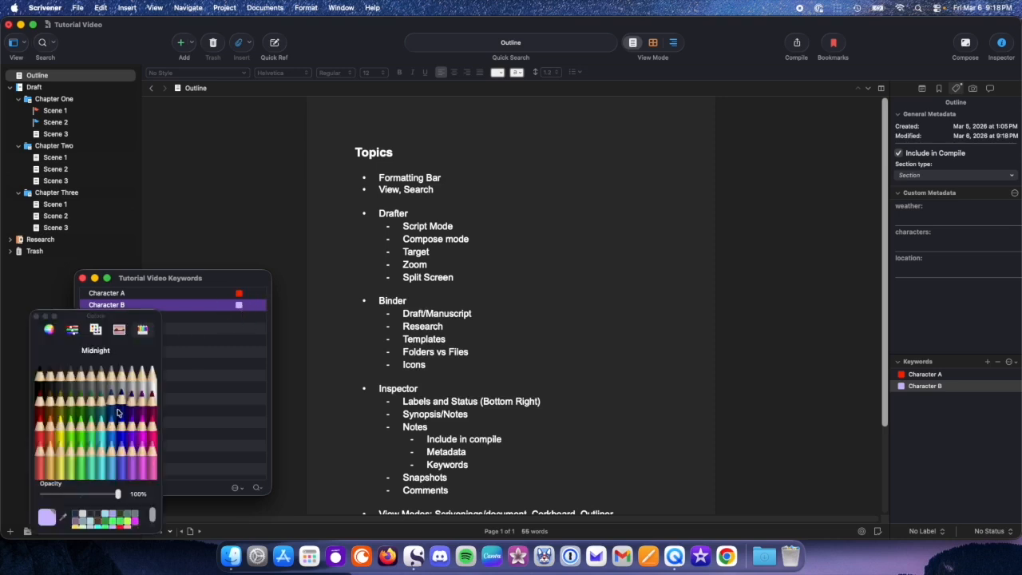
left_click(111, 425)
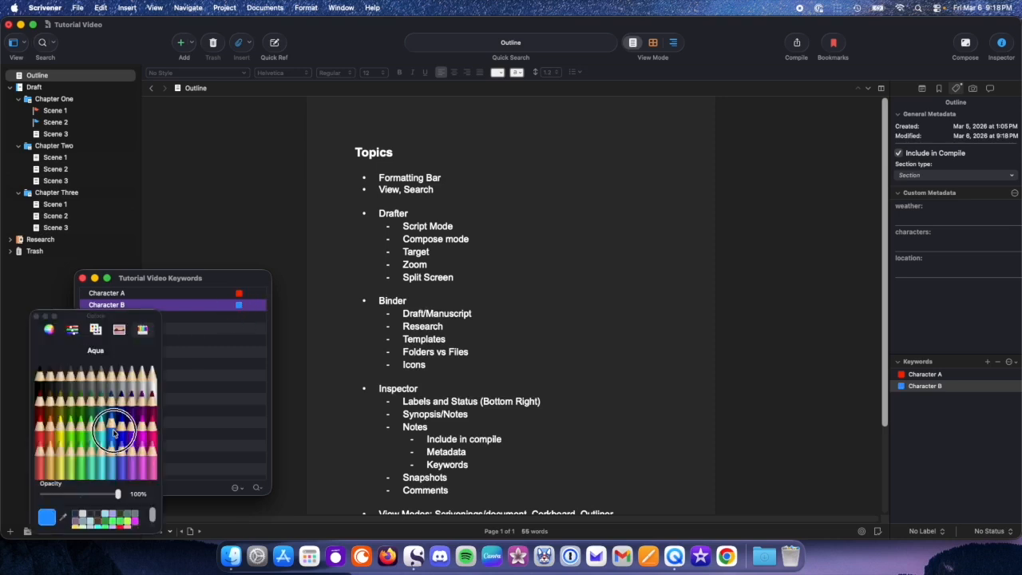
left_click(35, 317)
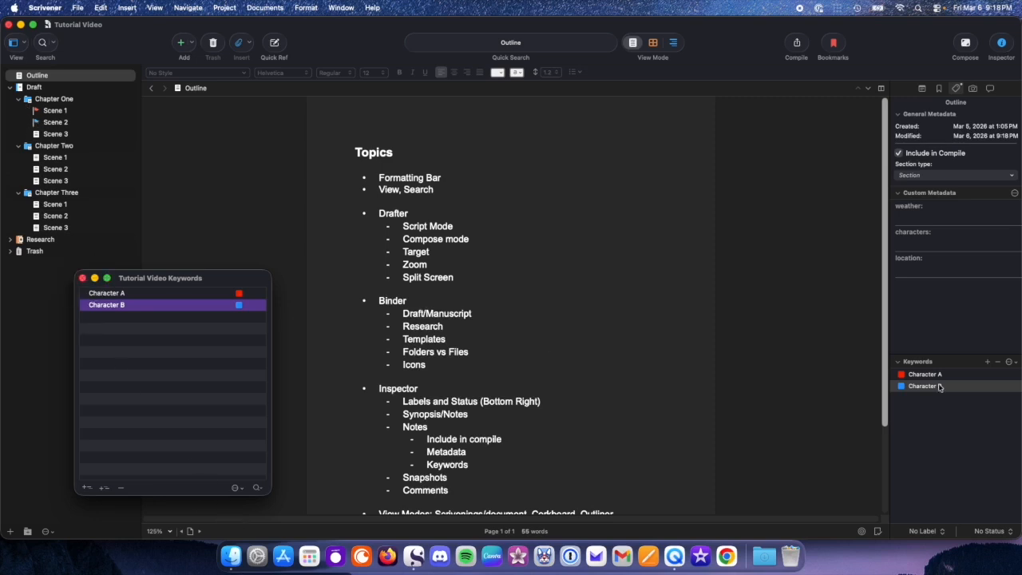
left_click(82, 281)
left_click(985, 440)
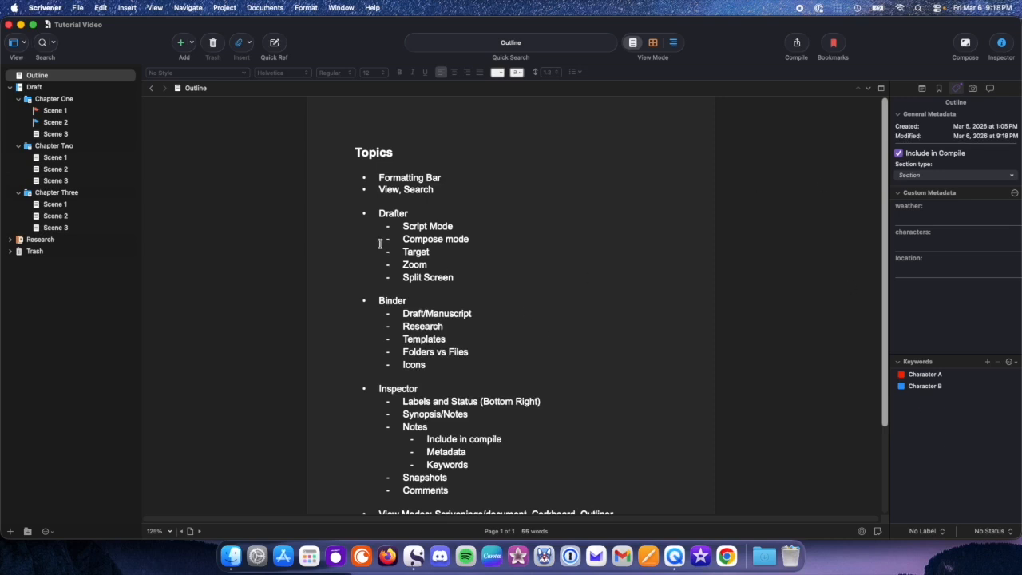
- Add the Character A keyword to Chapter One's Scene 1
left_click(59, 112)
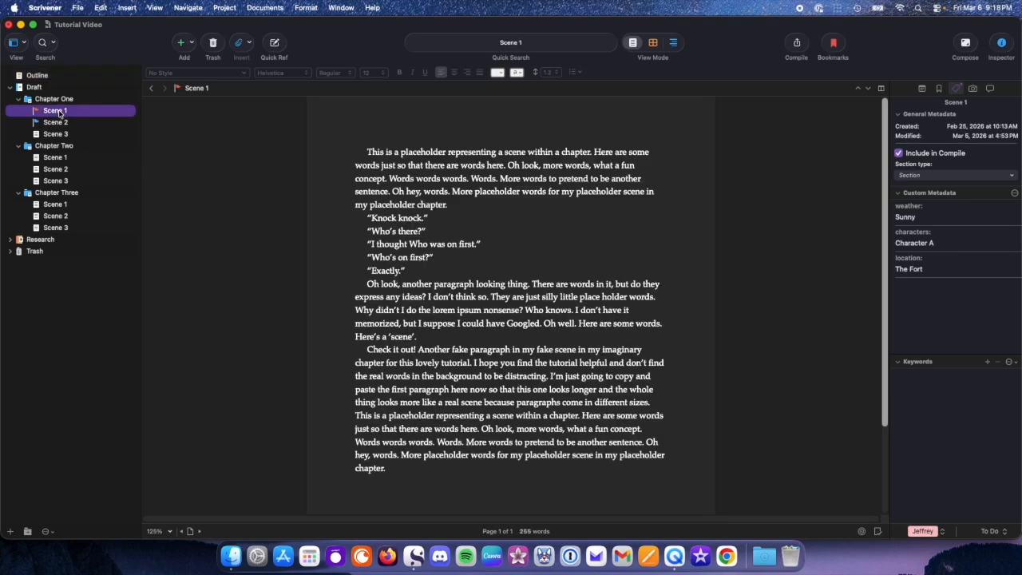
left_click(988, 362)
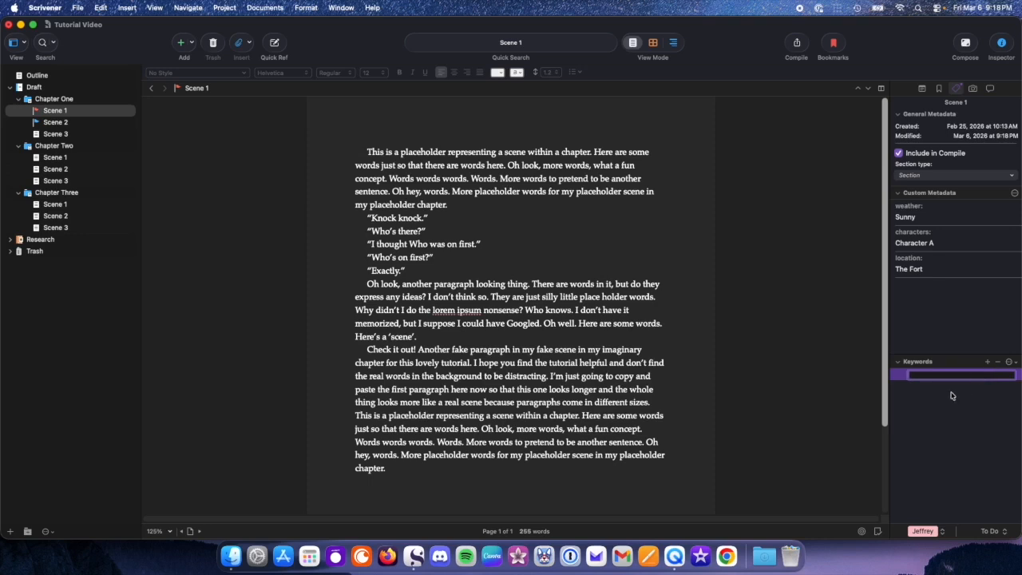
type("Character A")
key("Return")
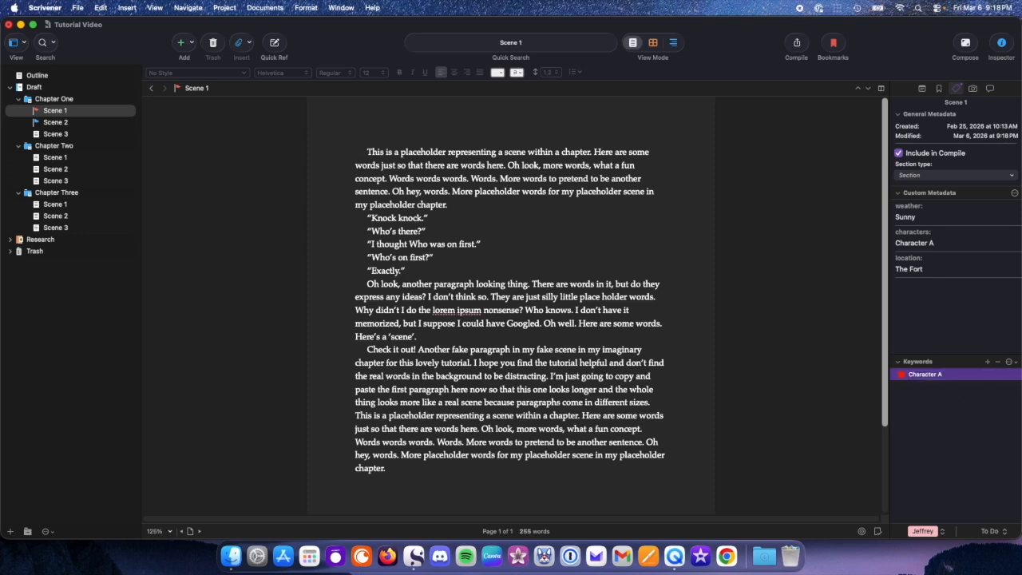
- Add the Character B keyword to Chapter One's Scene 2
left_click(49, 124)
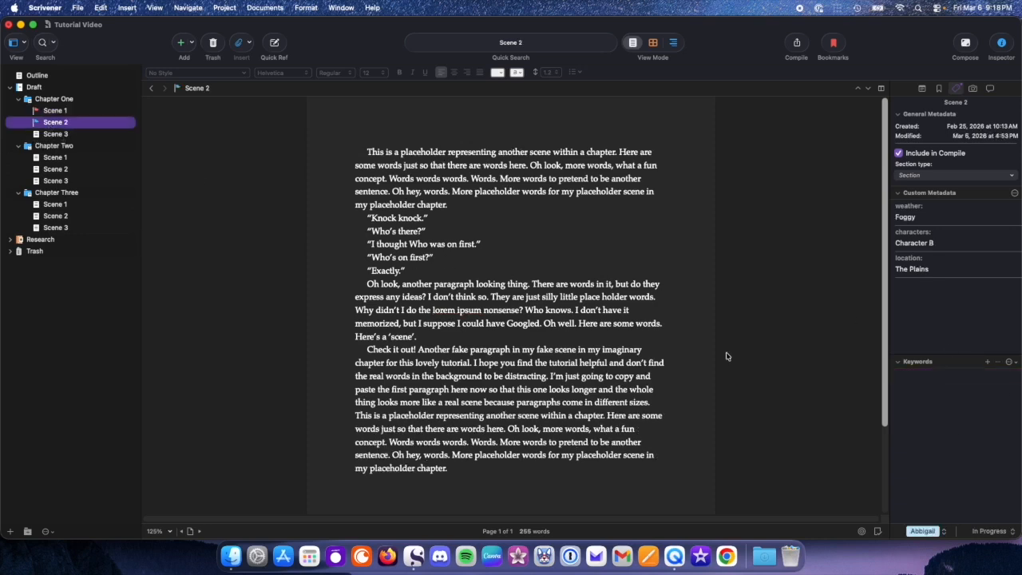
left_click(987, 362)
type("Character A")
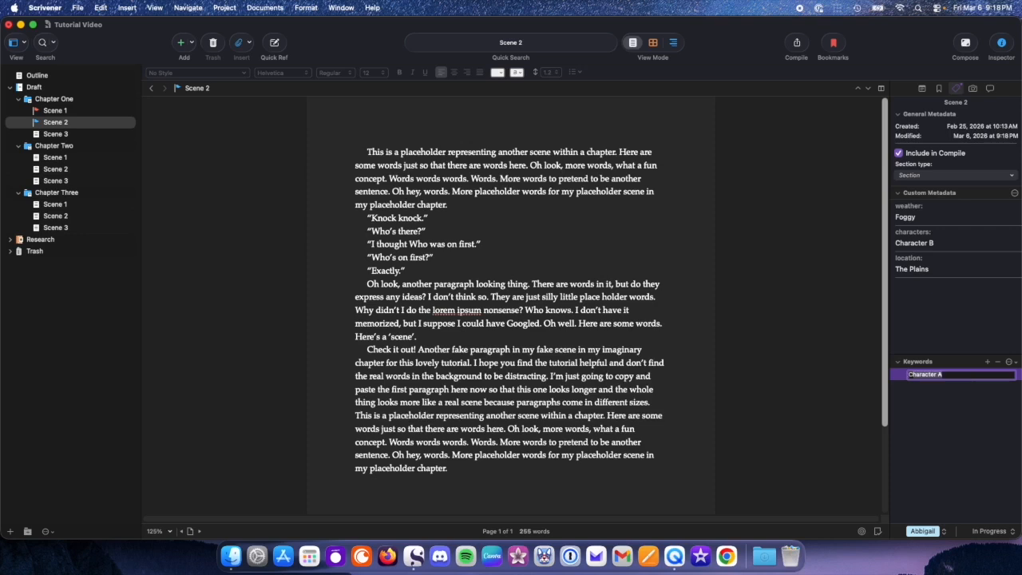
key("BackSpace")
key("BackSpace")
key("BackSpace")
key("BackSpace")
key("BackSpace")
type("ter A")
key("Return")
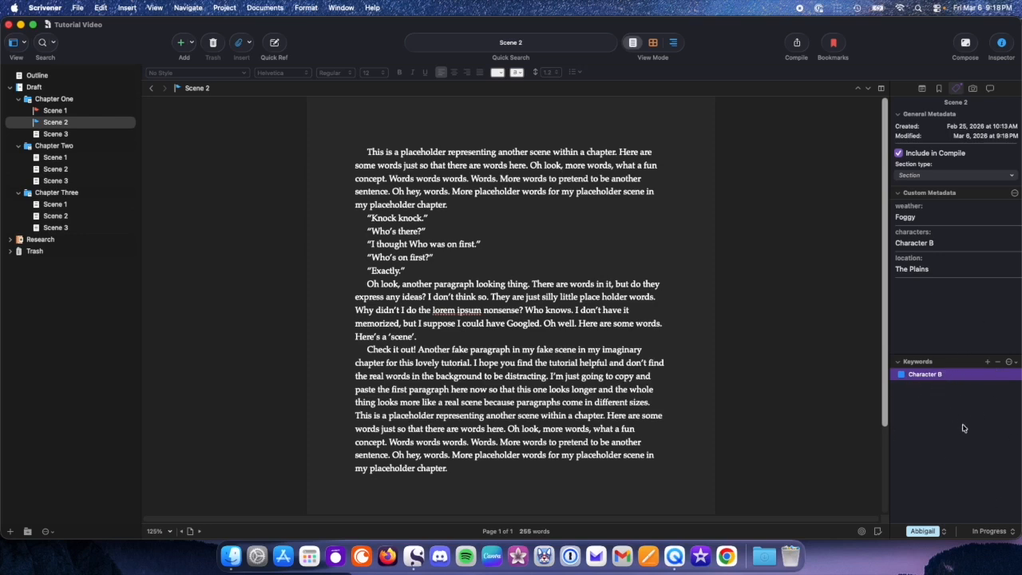
- Collapse the Keywords section and the Chapter One folder, and return to the Outline document
left_click(897, 363)
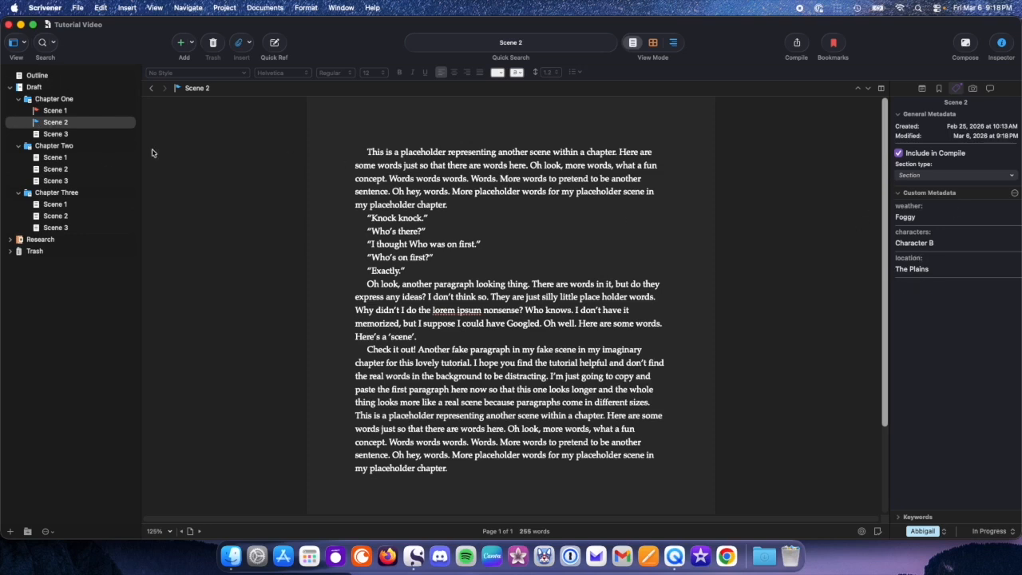
left_click(62, 112)
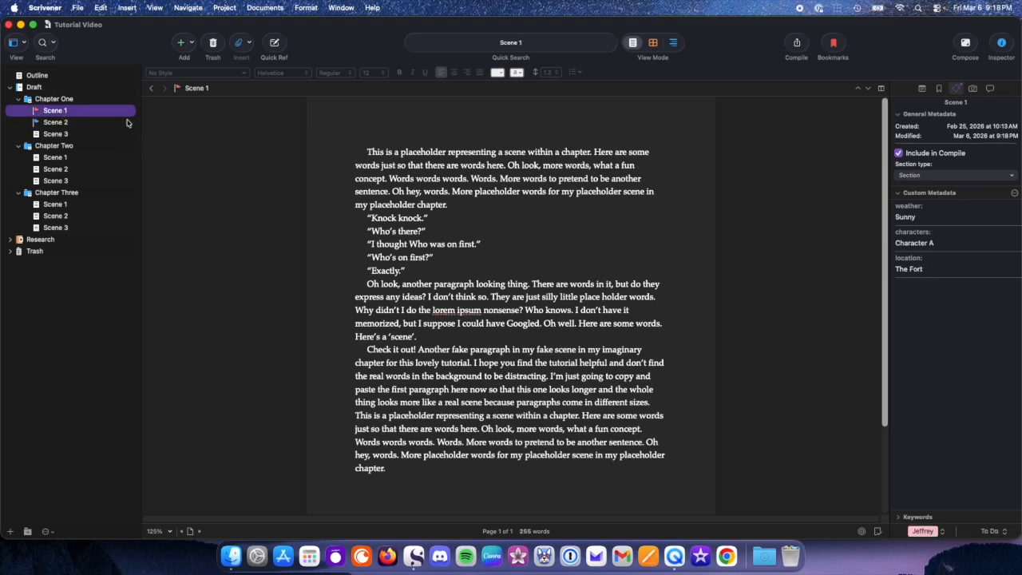
left_click(20, 101)
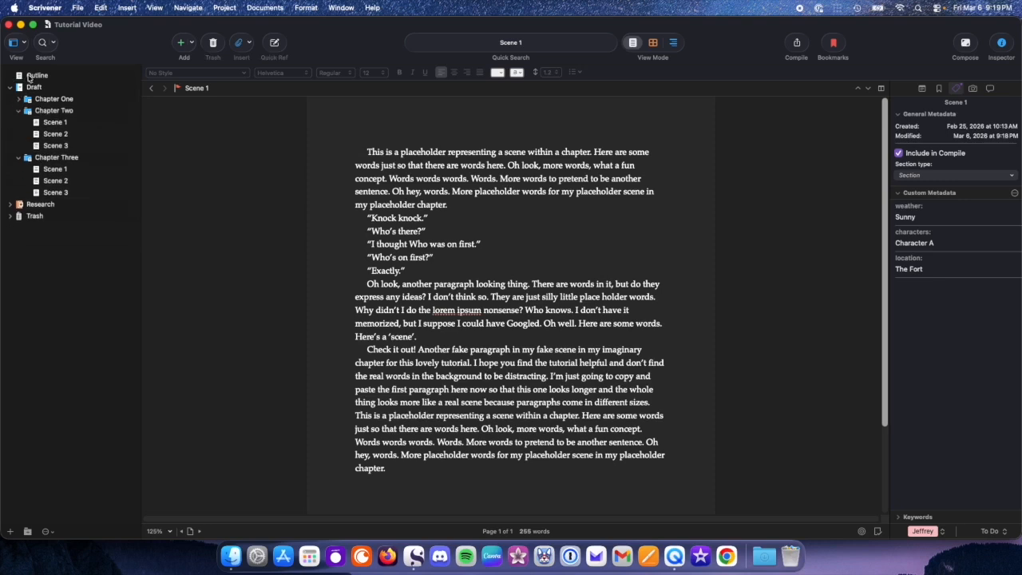
left_click(35, 75)
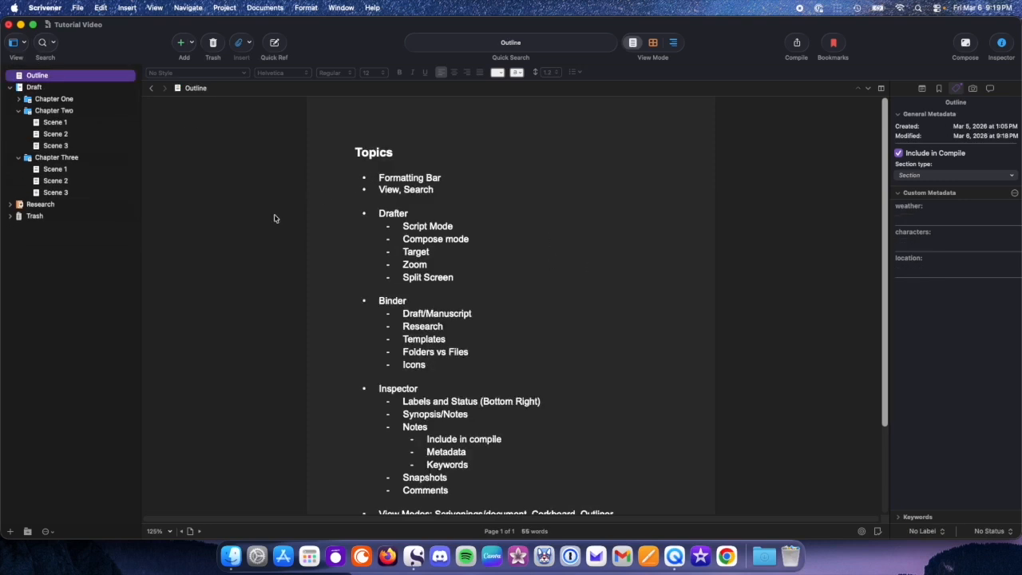
- Highlight the Snapshots topic in the Outline document, view the document's snapshots in the inspector and clear the highlight
scroll(402, 234, "down", 1)
scroll(402, 234, "down", 1)
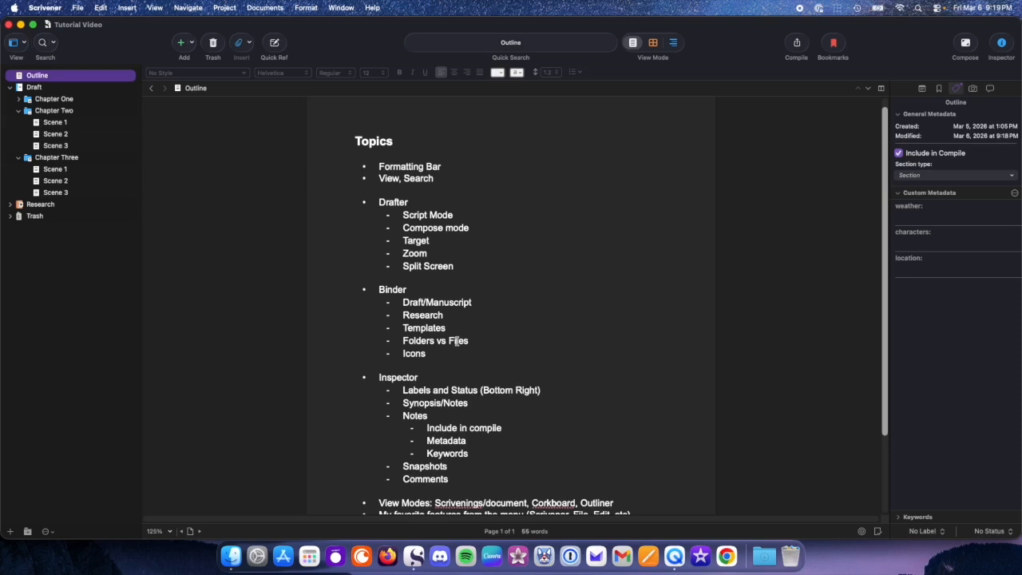
scroll(455, 348, "down", 5)
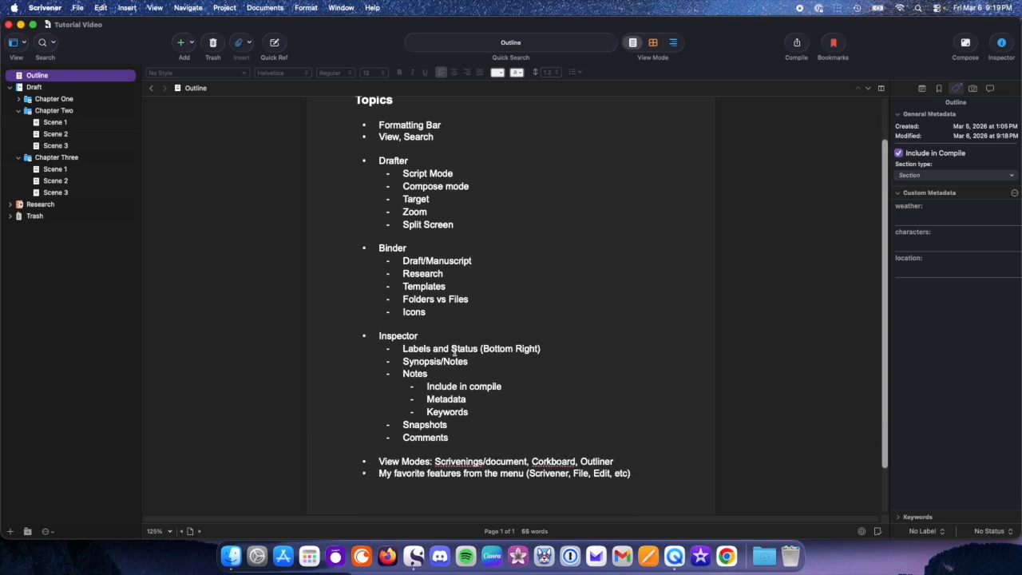
scroll(411, 424, "down", 1)
triple_click(395, 421)
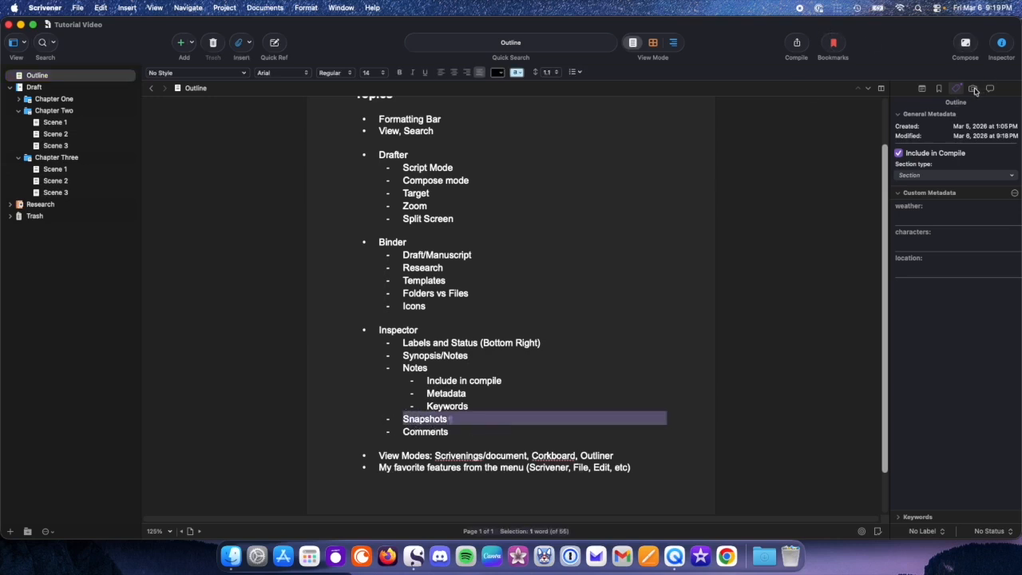
left_click(974, 89)
left_click(632, 258)
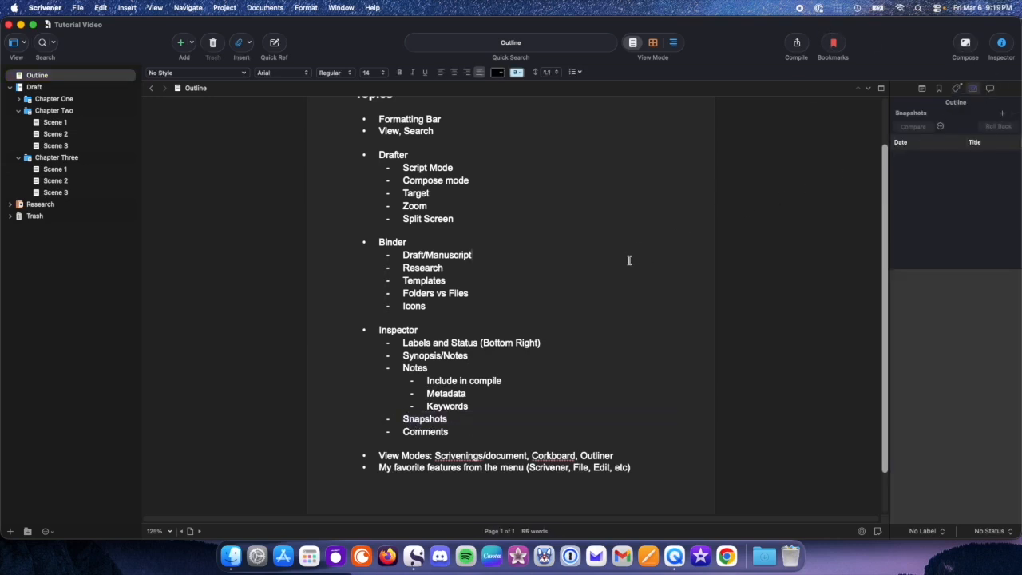
- Take a snapshot of the Outline document and delete all of the document's text
left_click(1001, 117)
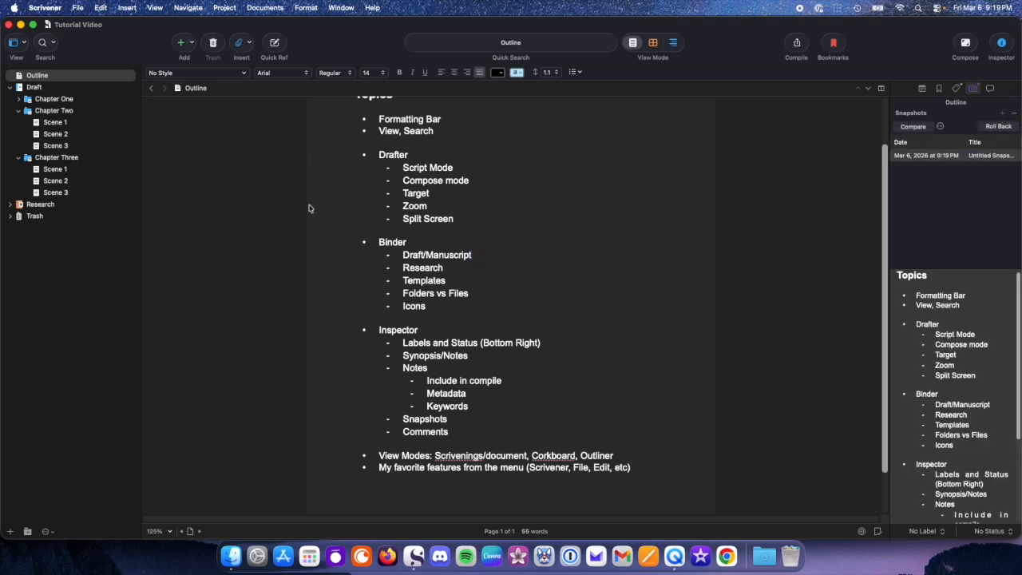
left_click_drag(646, 446, 404, 120)
key("BackSpace")
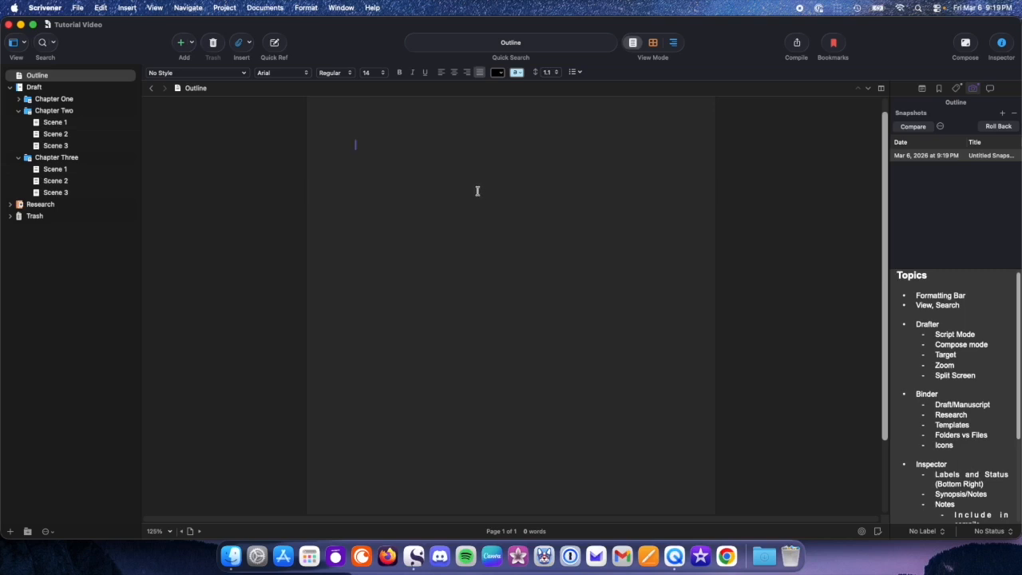
key("super+z")
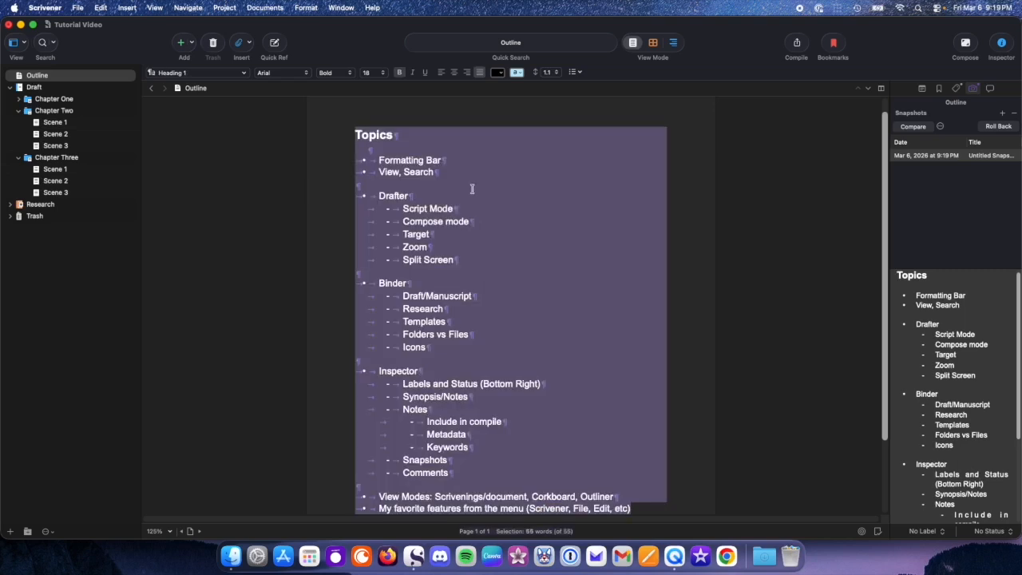
key("BackSpace")
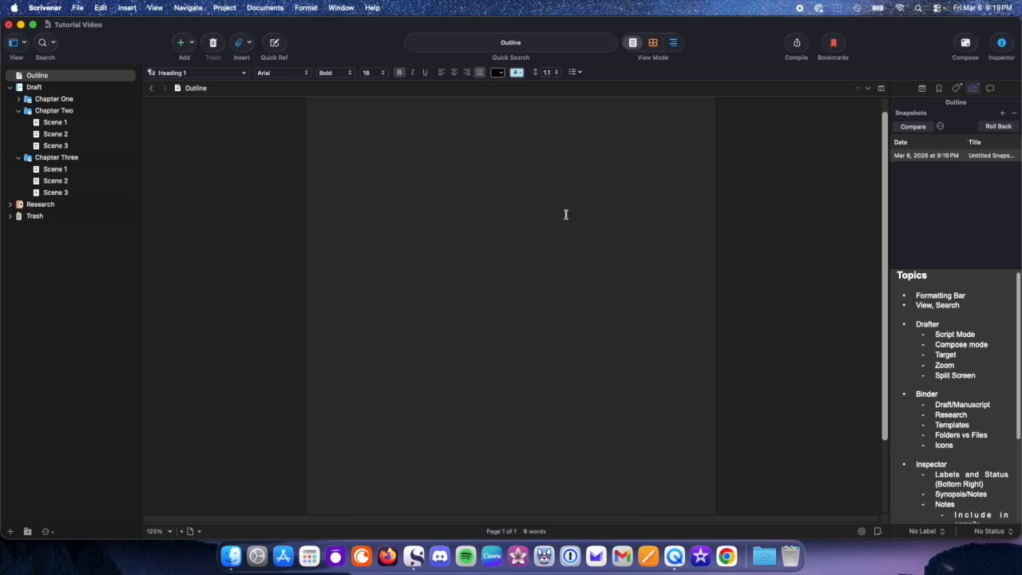
- Roll the Outline document back to its snapshot, taking a snapshot of the emptied version before rolling back
left_click(986, 158)
left_click(988, 130)
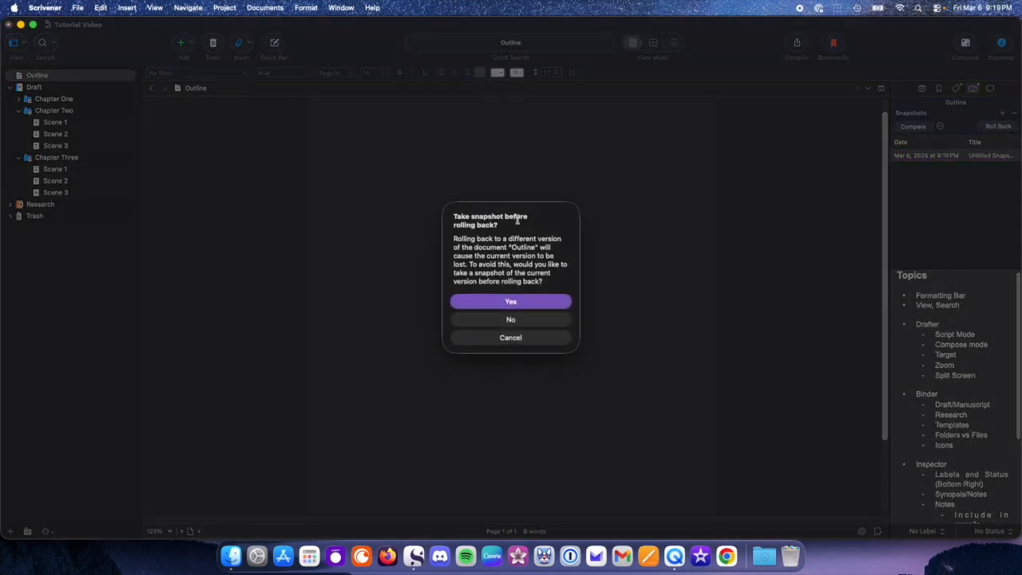
left_click(475, 265)
left_click_drag(476, 265, 501, 306)
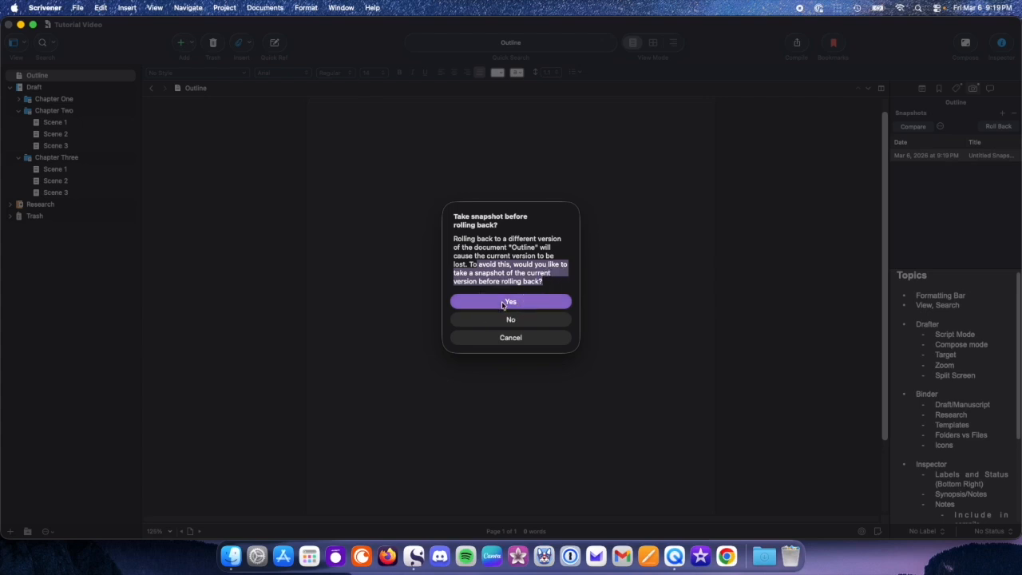
left_click(503, 303)
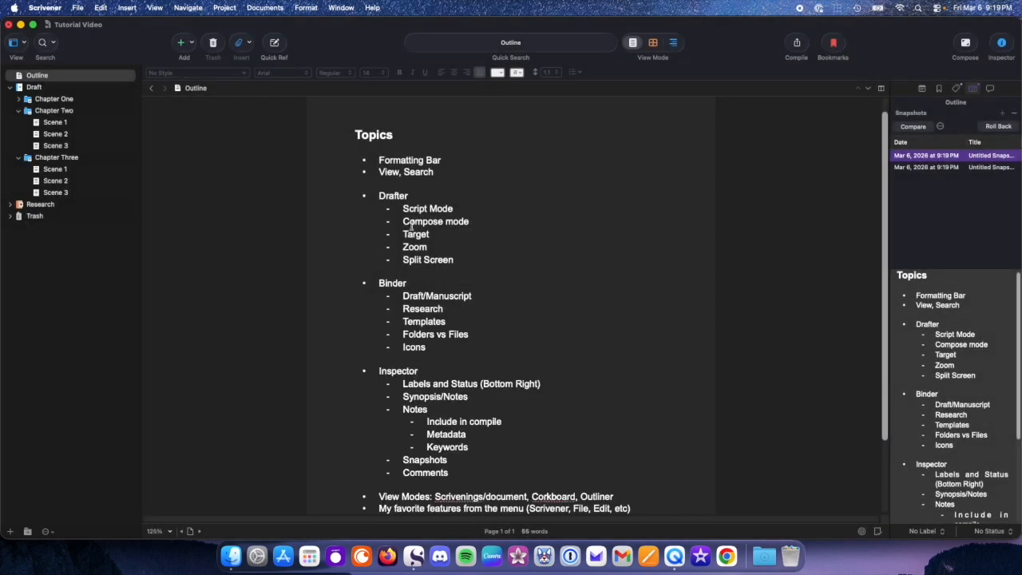
- Roll the Outline document back to the blank snapshot and again to the full-text one, without taking new snapshots
left_click(975, 167)
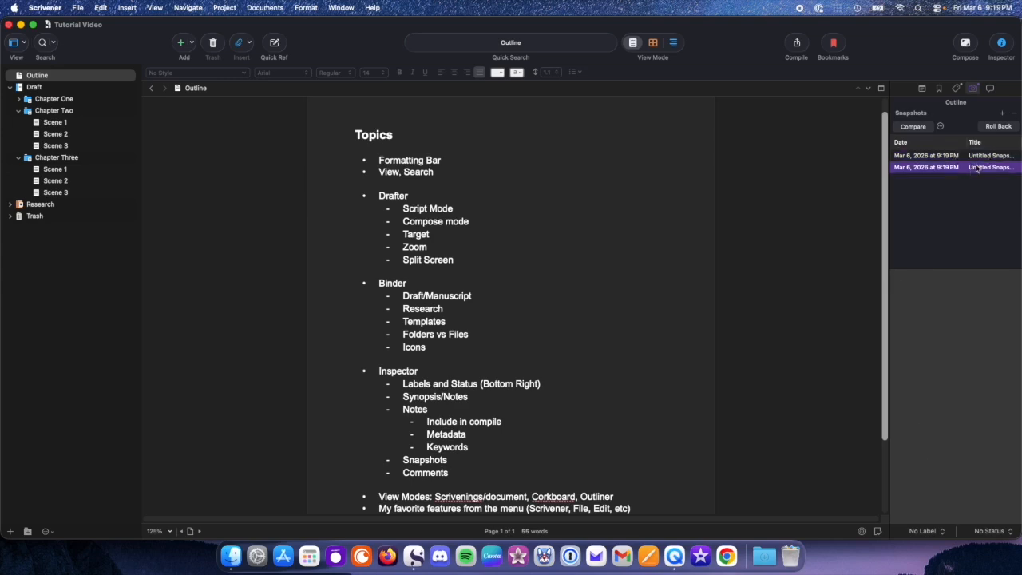
left_click(1005, 128)
left_click(549, 322)
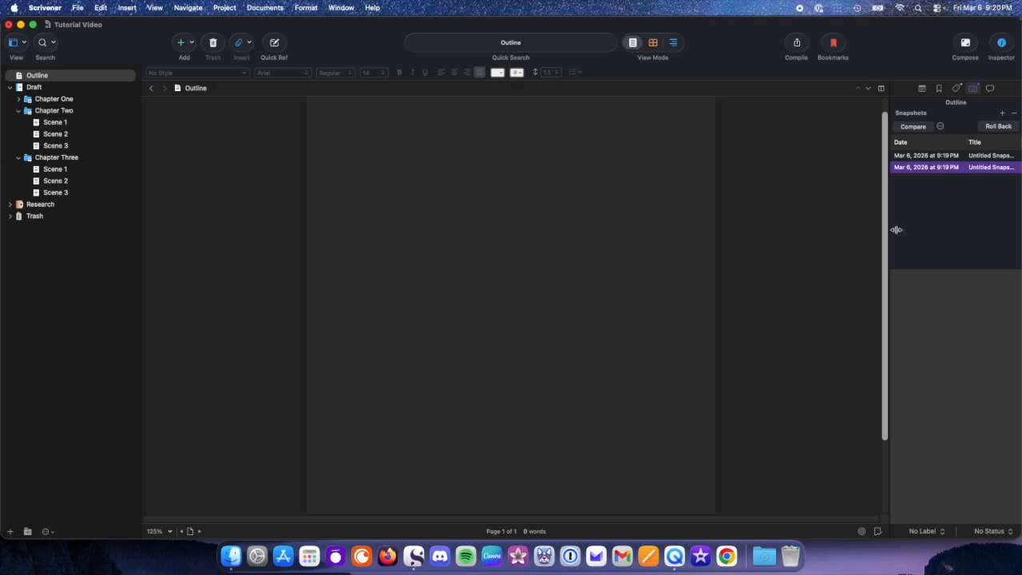
left_click(984, 156)
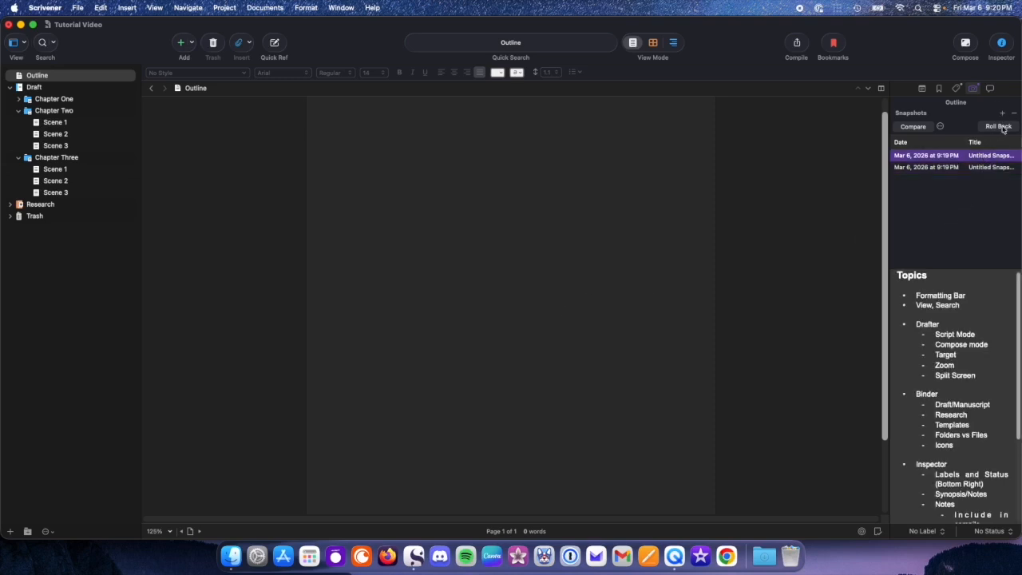
left_click(998, 126)
left_click(528, 318)
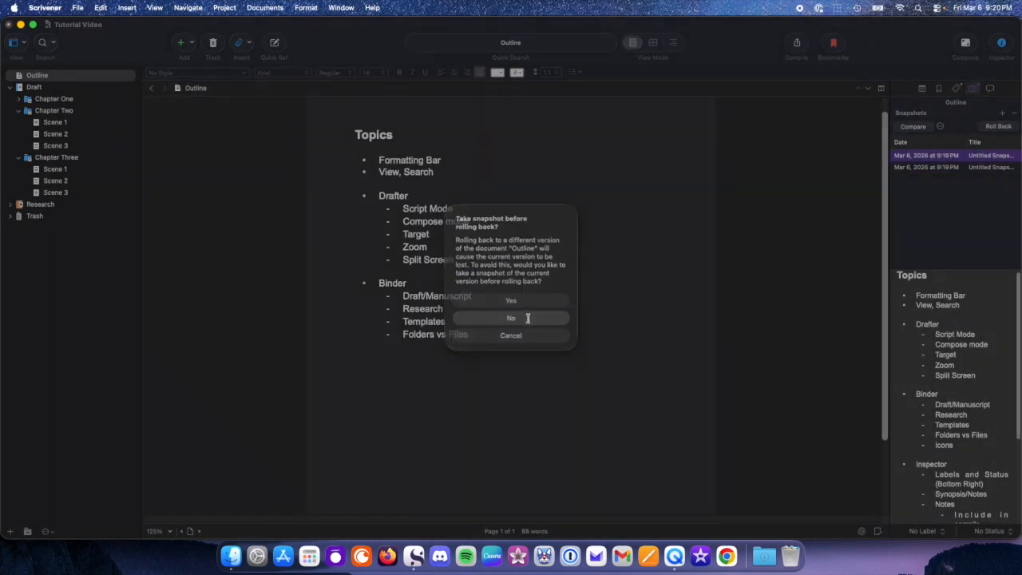
- Delete the blank snapshot from the Outline document's snapshots
left_click(987, 169)
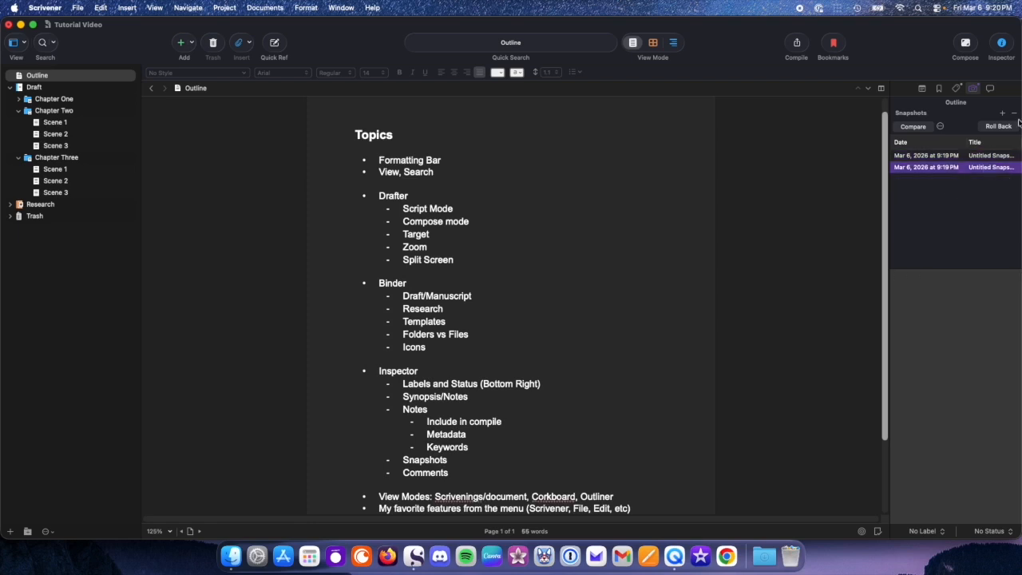
left_click(1015, 114)
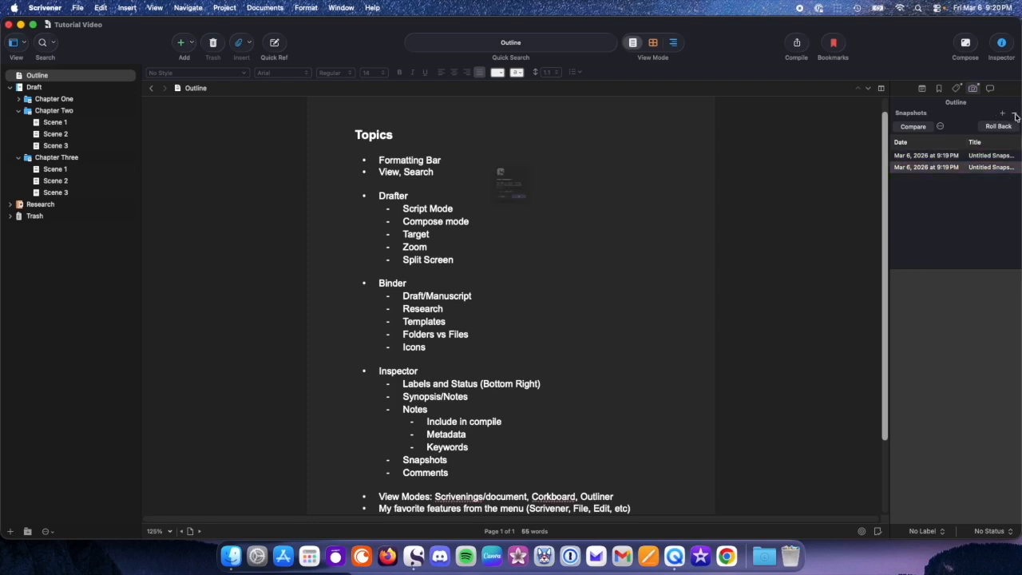
left_click(544, 239)
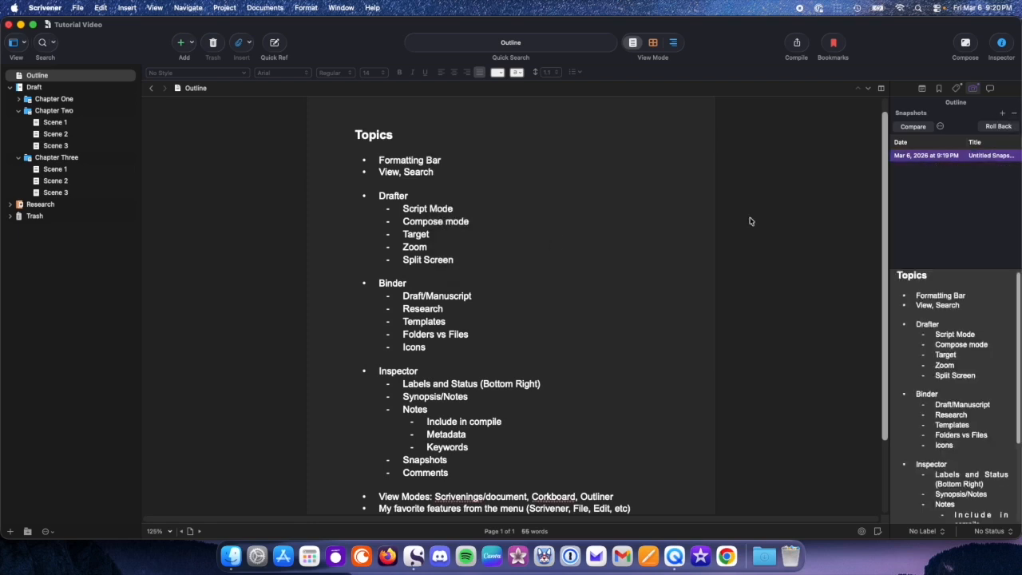
- Retitle the remaining snapshot with a name beginning "Outline Demon" and return to the document text
double_click(981, 157)
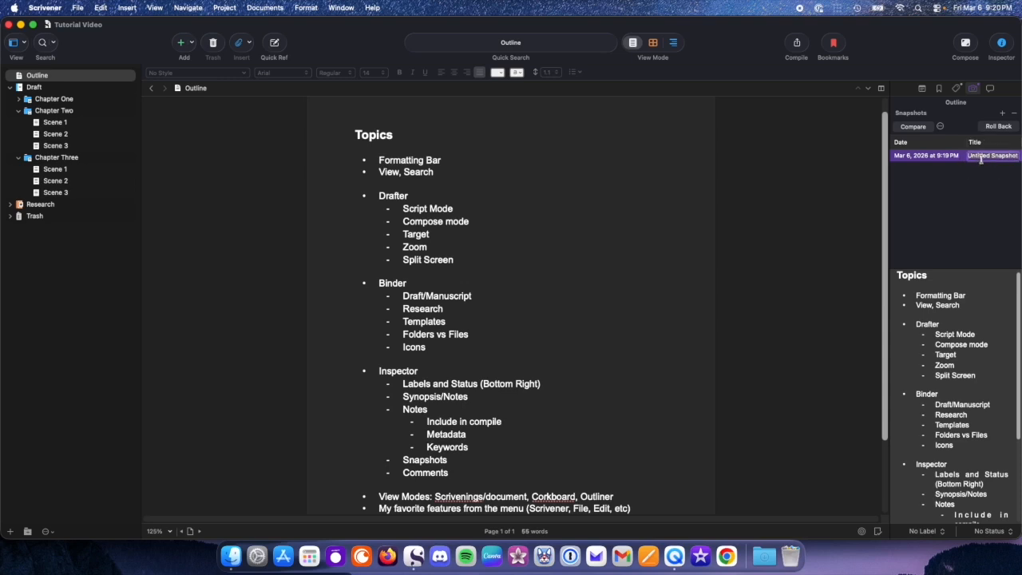
type("O")
key("Return")
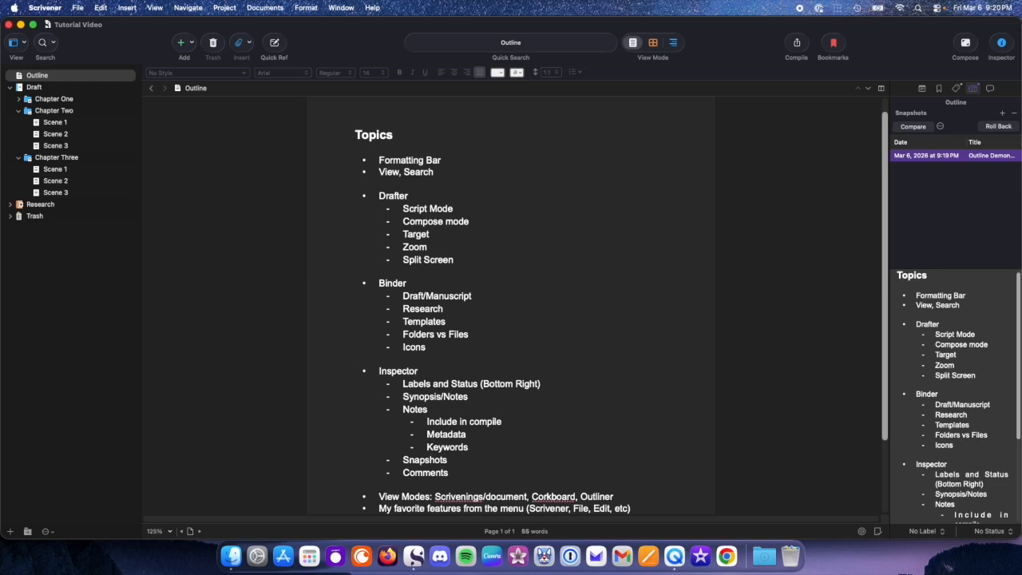
left_click(492, 283)
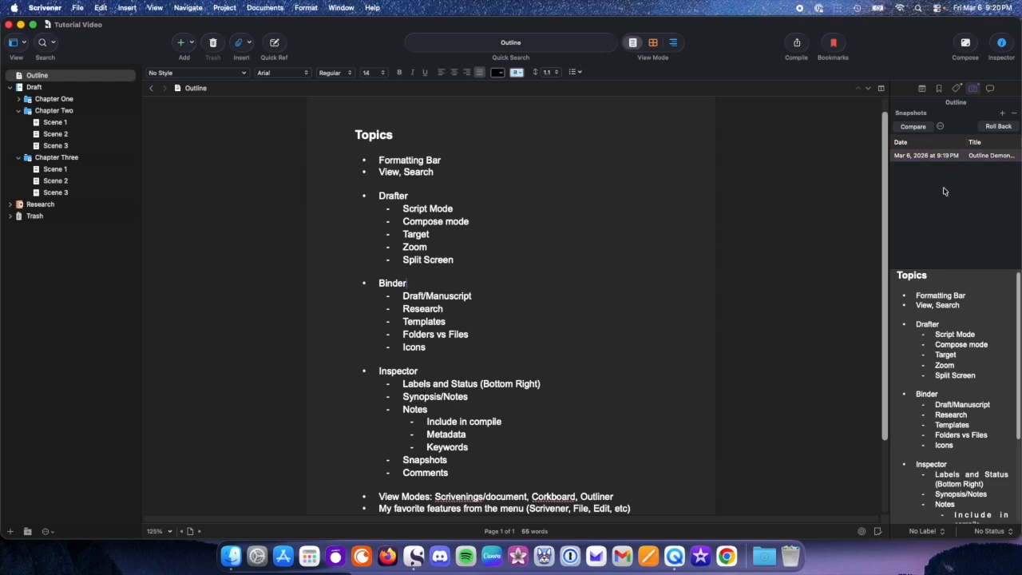
- Show the Outline document in a split editor beside its snapshots and return to a single editor
left_click(961, 90)
left_click(973, 89)
left_click(881, 89)
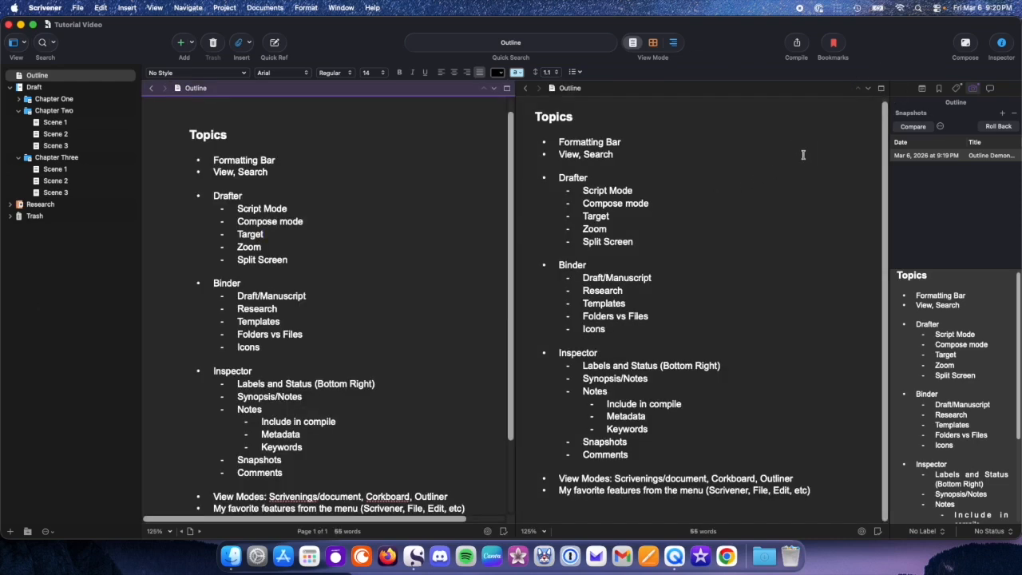
left_click(506, 87)
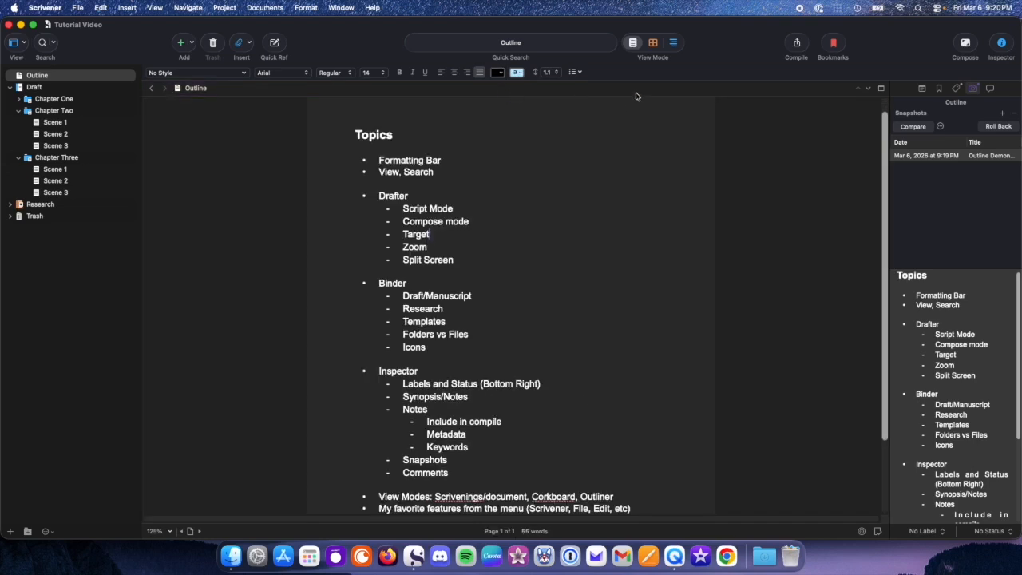
- Comment on "Split Screen" in the outline with "This character needs to be more expressive here. What are they feeling? How does the reader know?"
left_click(991, 88)
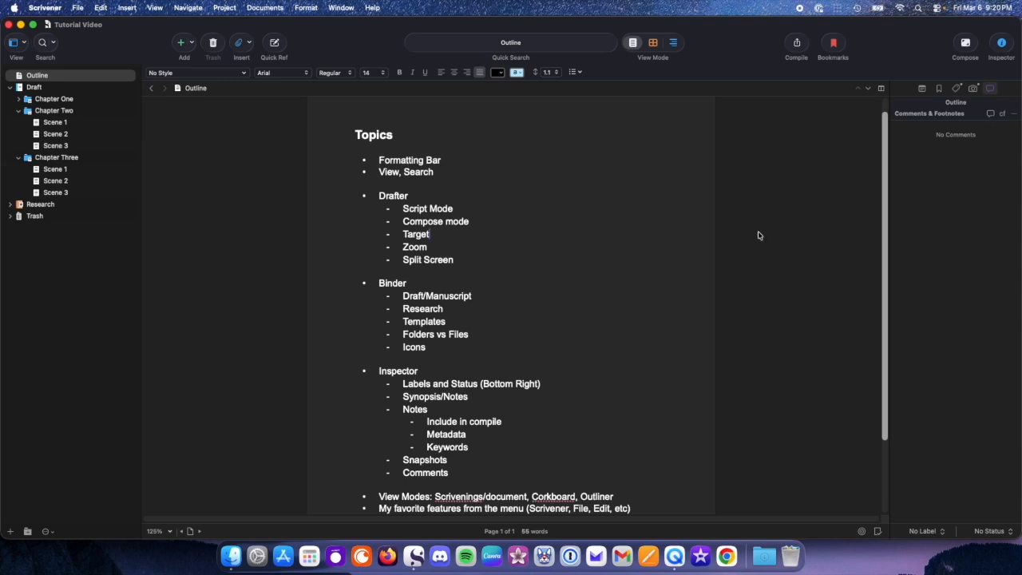
left_click_drag(404, 260, 453, 260)
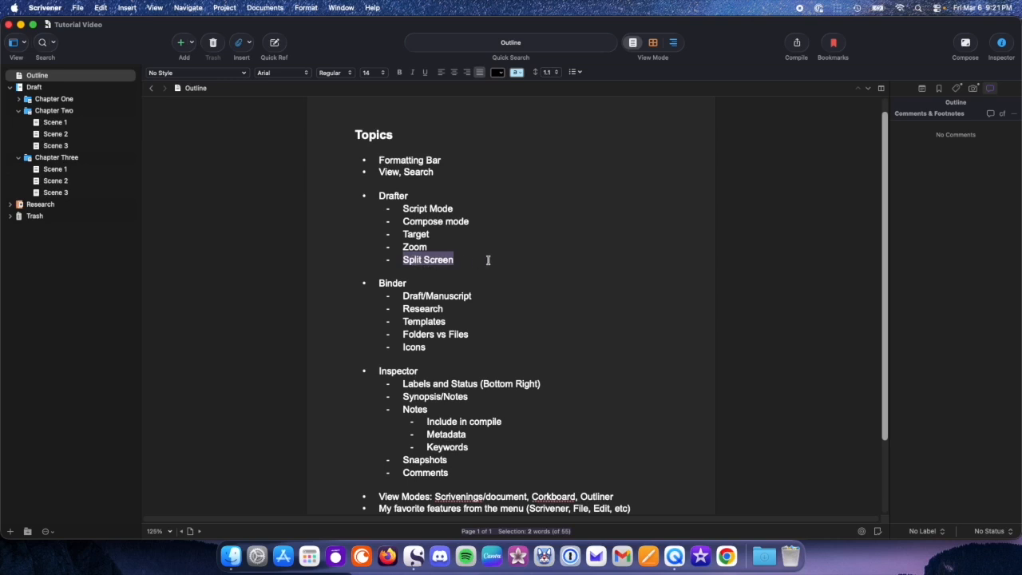
left_click(991, 117)
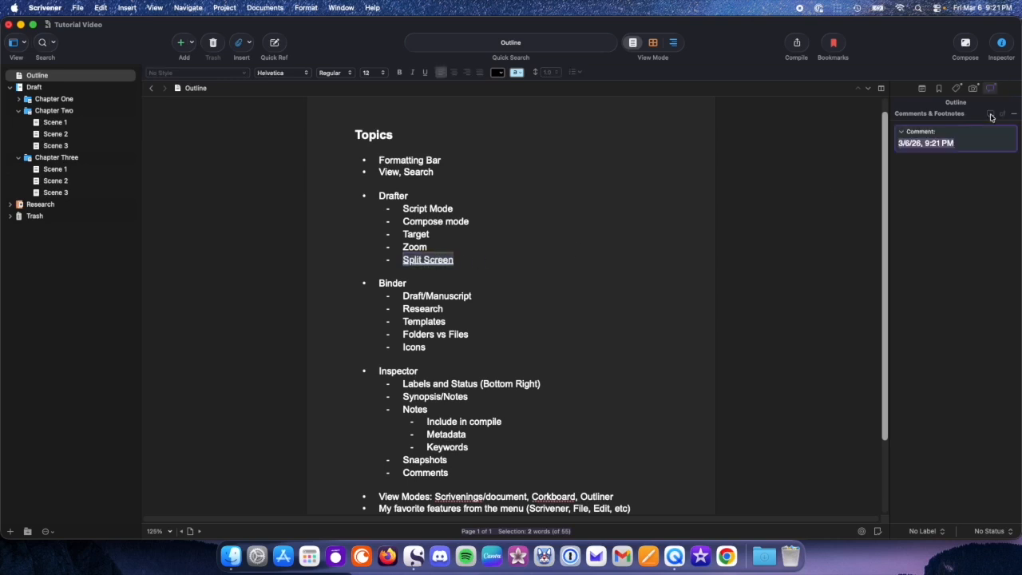
left_click(965, 141)
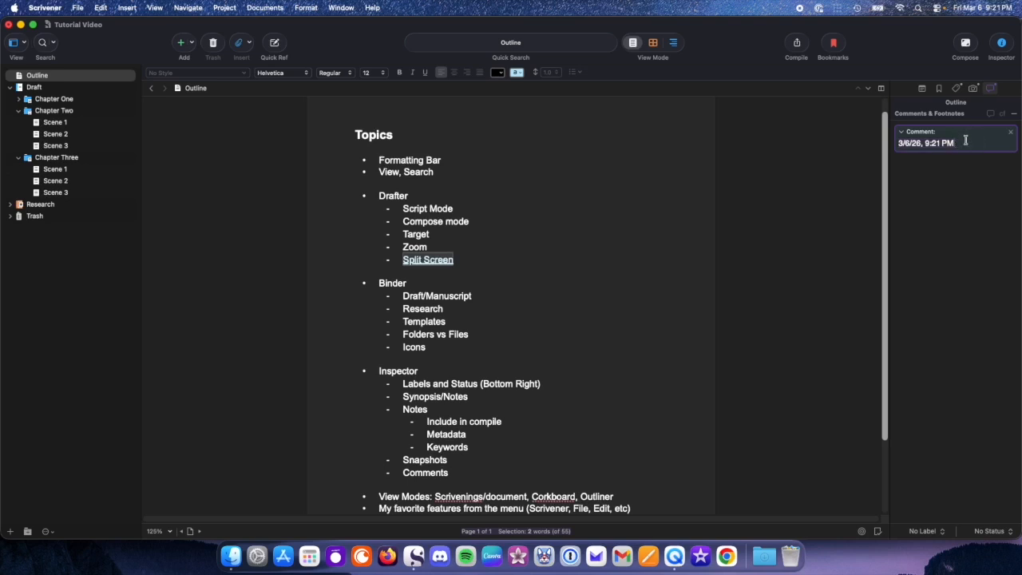
triple_click(933, 144)
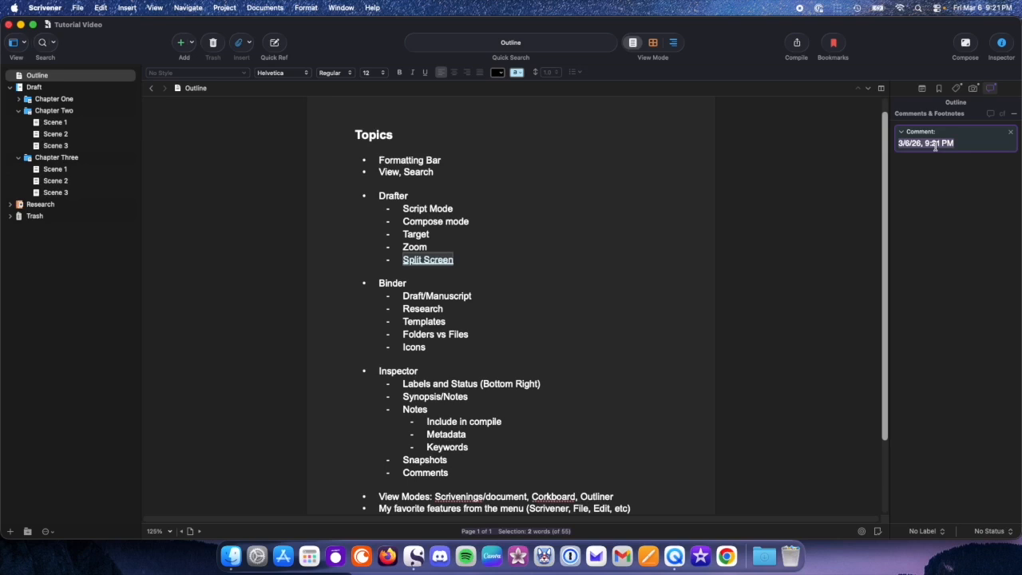
type("This character need")
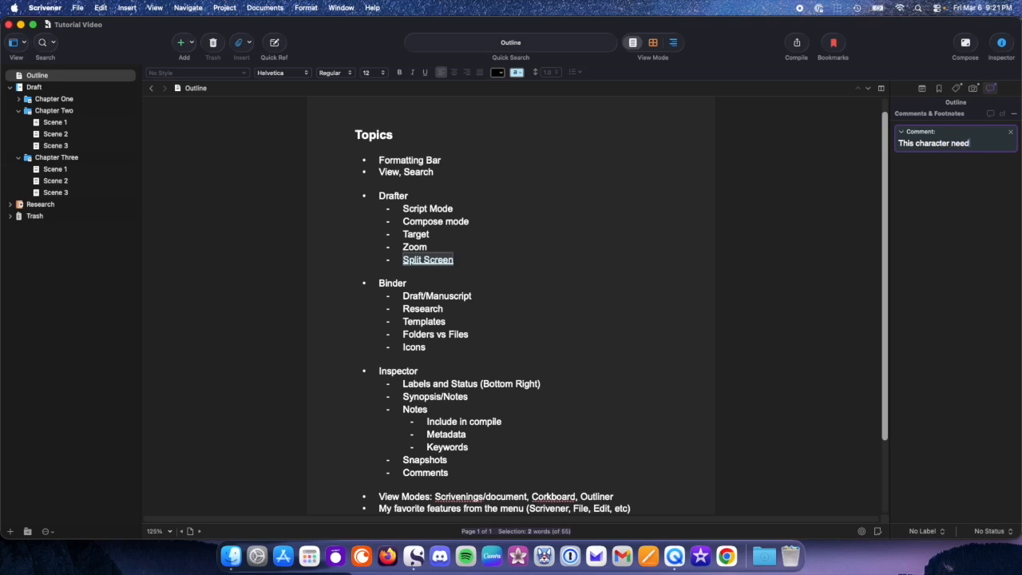
type(" ex")
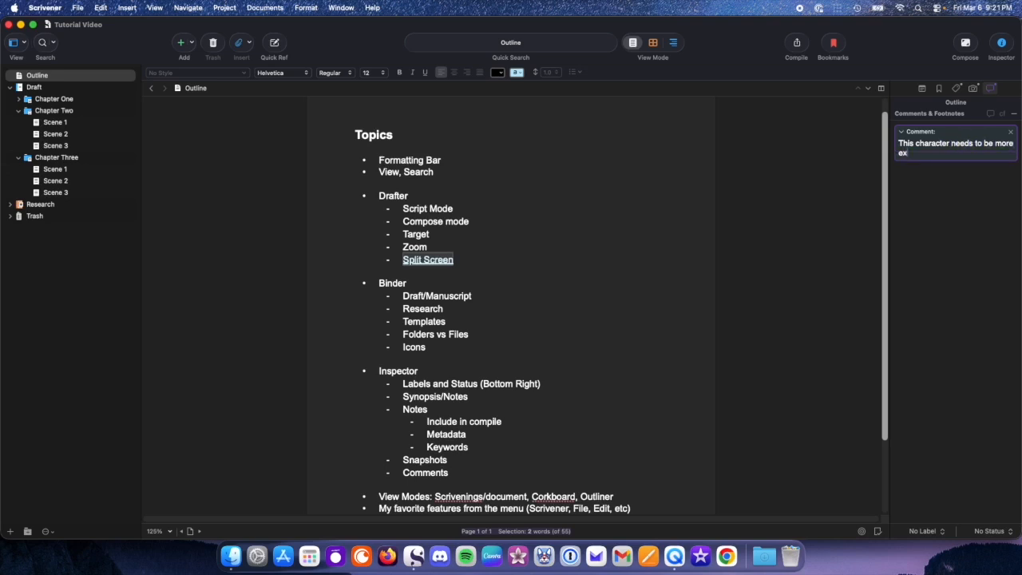
type(" What are they")
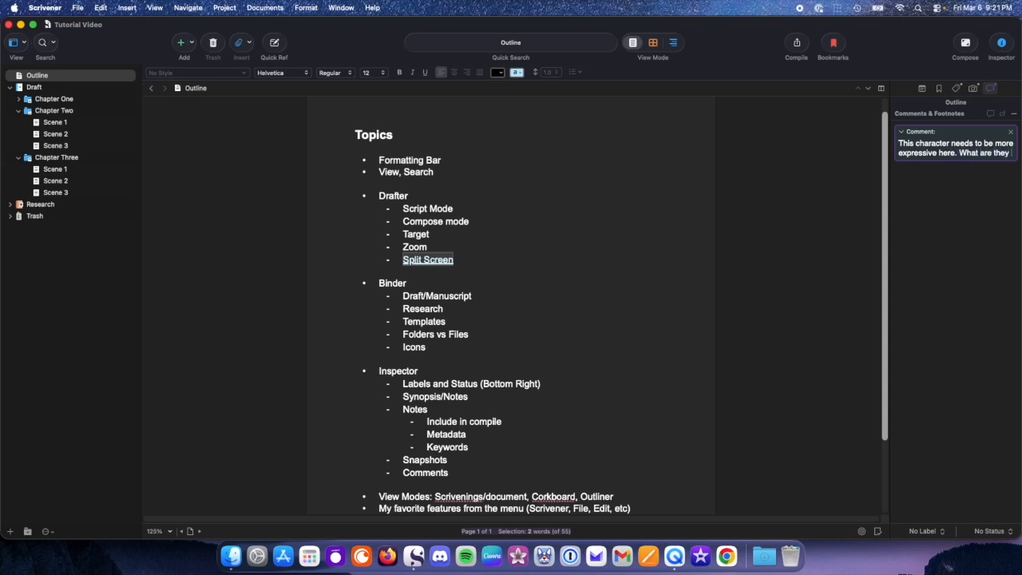
type("feeling? How does the r")
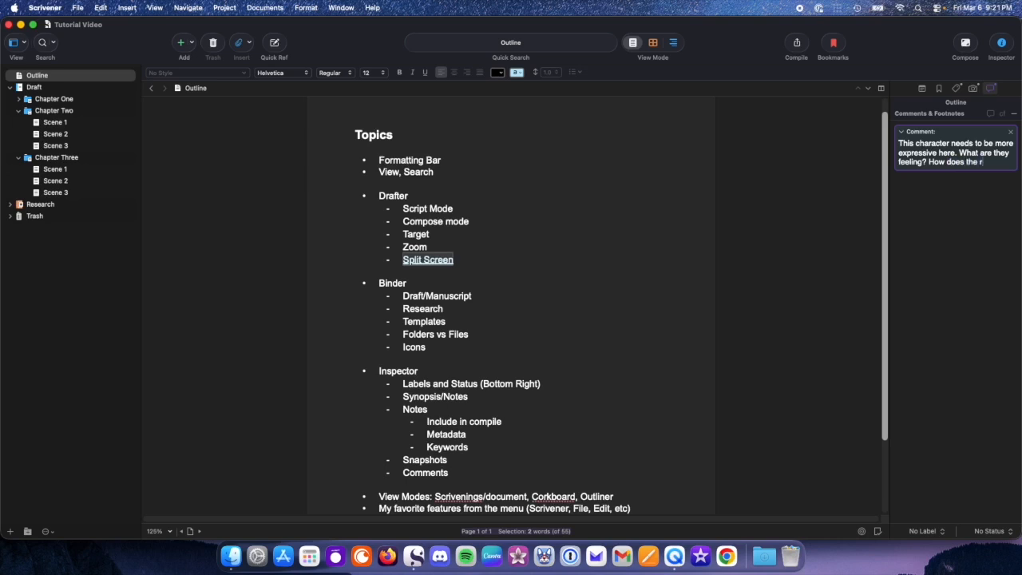
type("eader know?")
key("Return")
key("BackSpace")
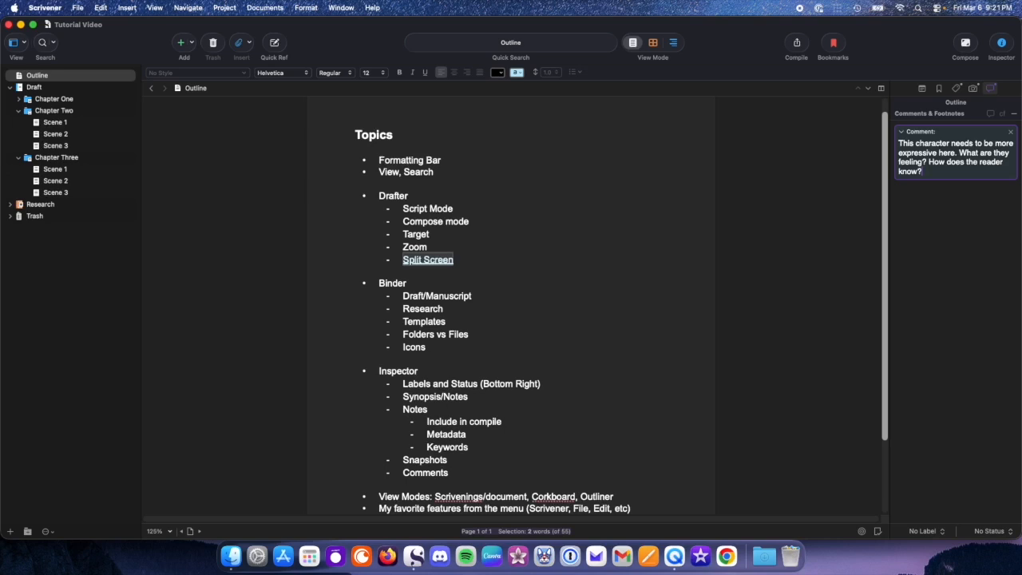
- Examine the color choices available for the Split Screen comment, including the full color picker
right_click(982, 141)
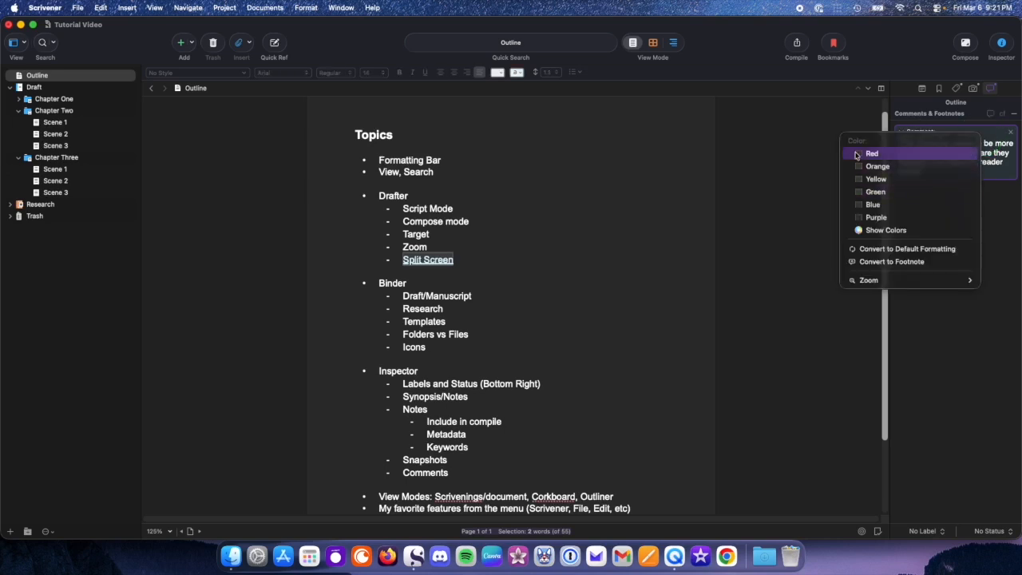
left_click(886, 230)
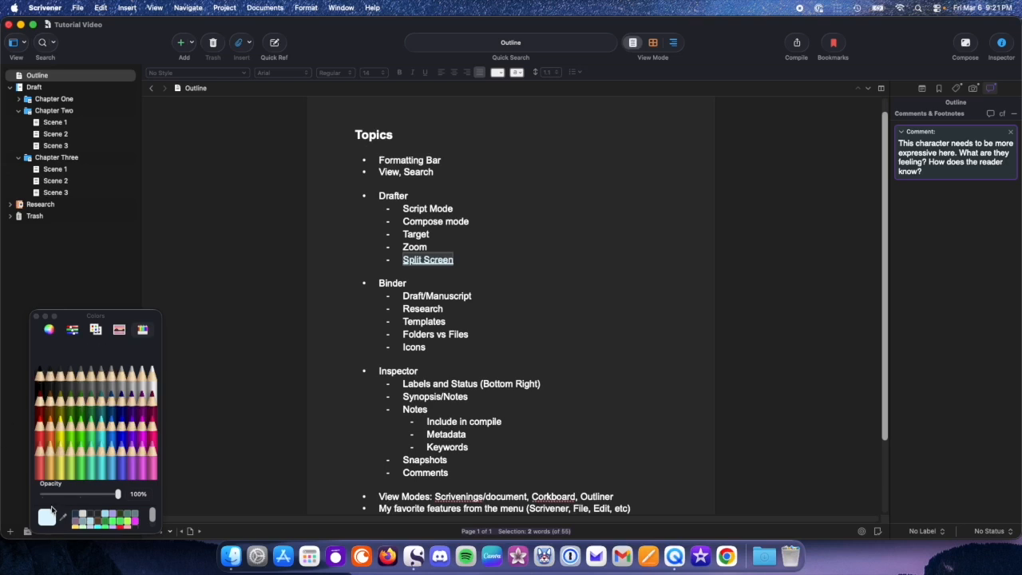
left_click(35, 318)
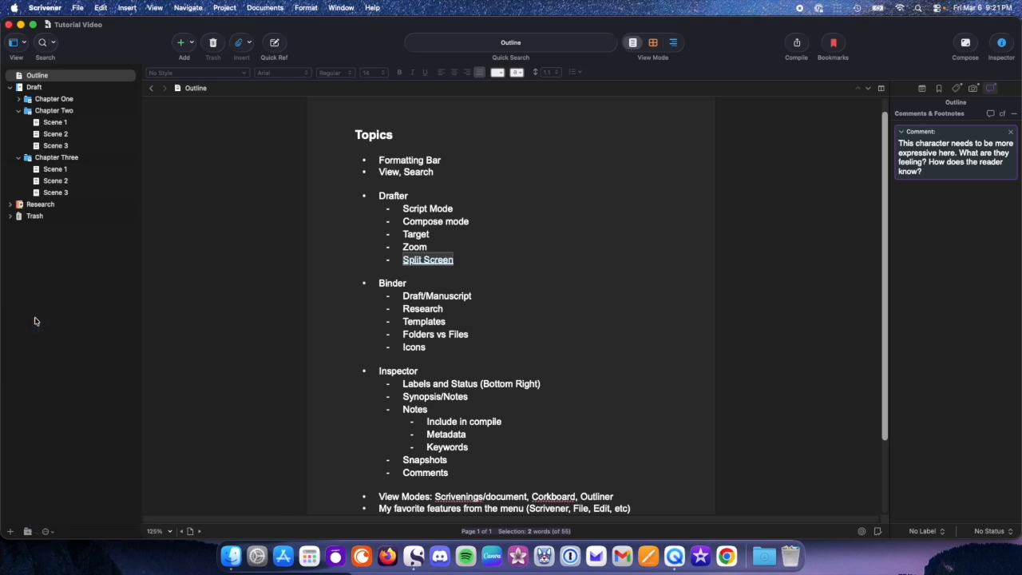
right_click(964, 136)
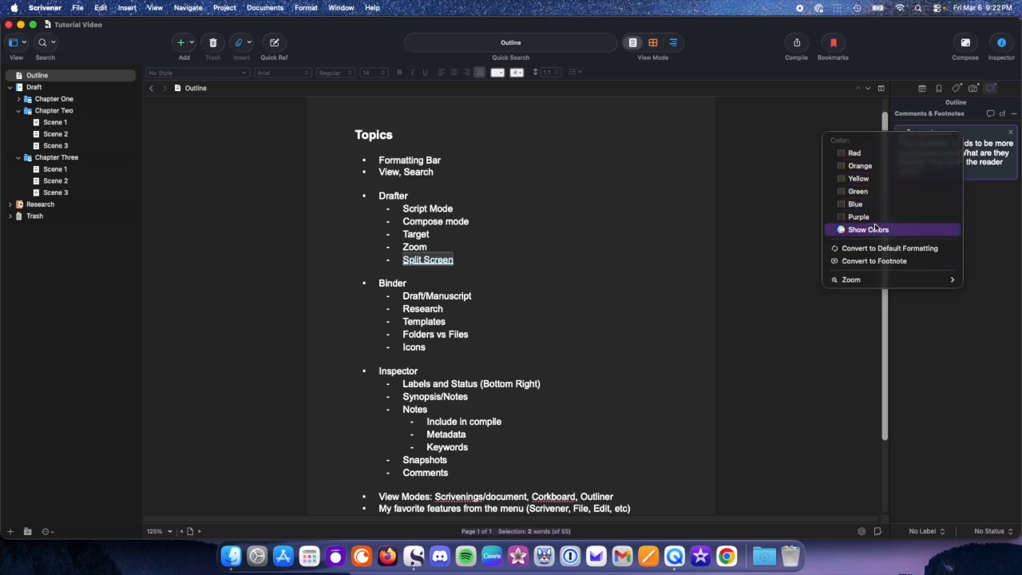
- Delete the Split Screen comment and return to the topics in the Outline document
left_click(1013, 134)
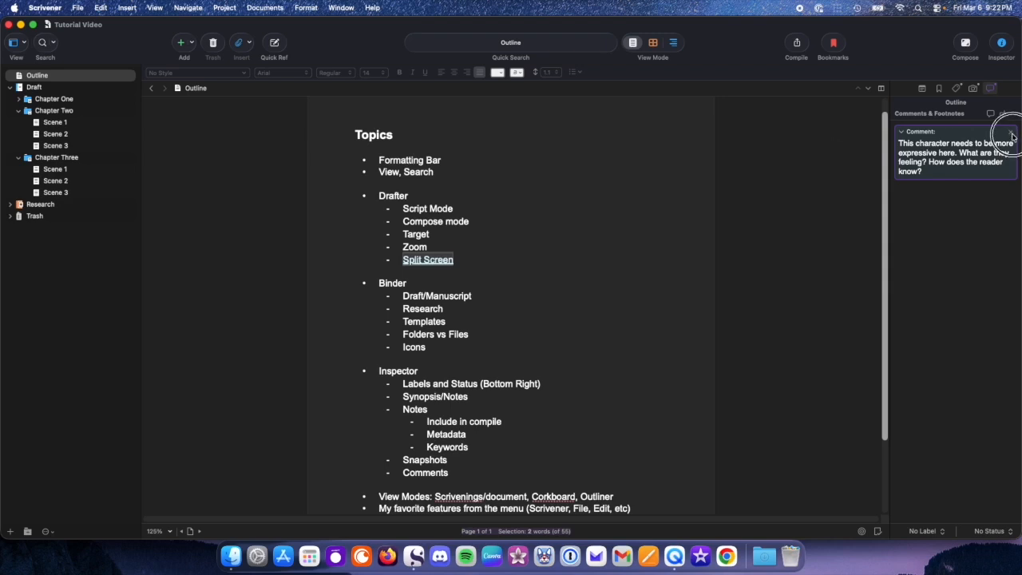
left_click(458, 309)
scroll(446, 383, "down", 2)
scroll(444, 414, "down", 1)
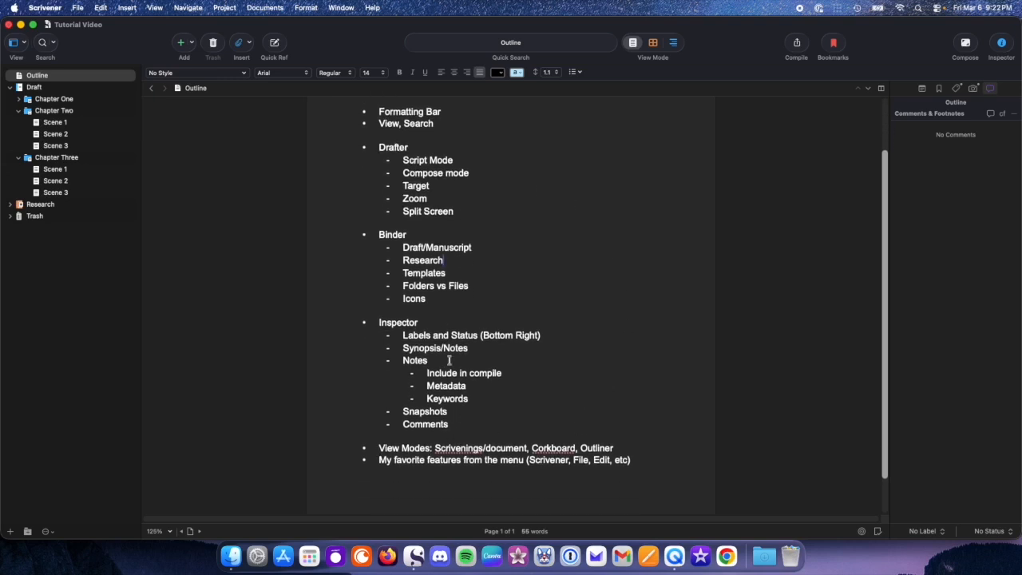
- Open the Draft folder and expand Chapter One to list its scenes in the binder
left_click(30, 89)
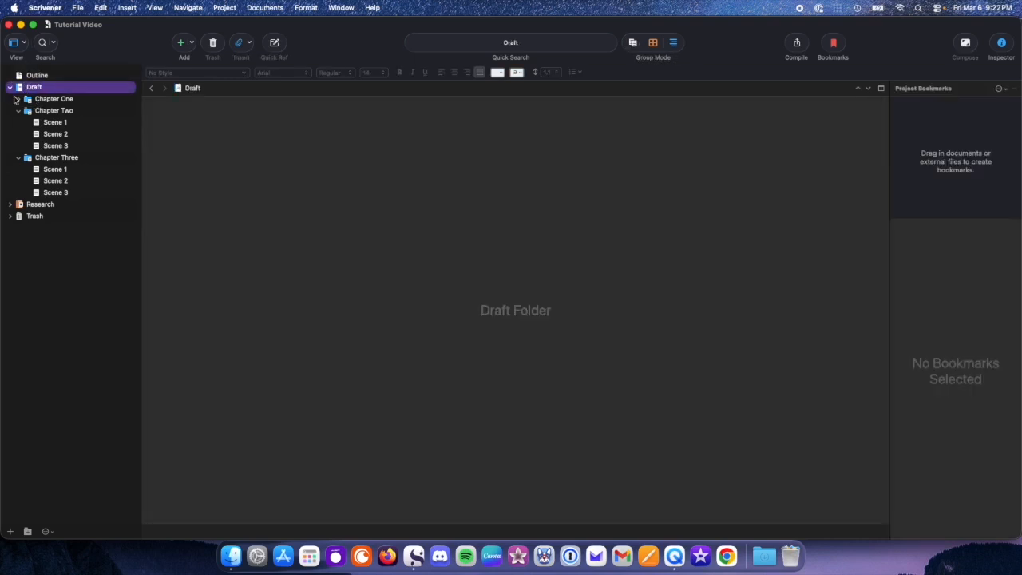
left_click(18, 99)
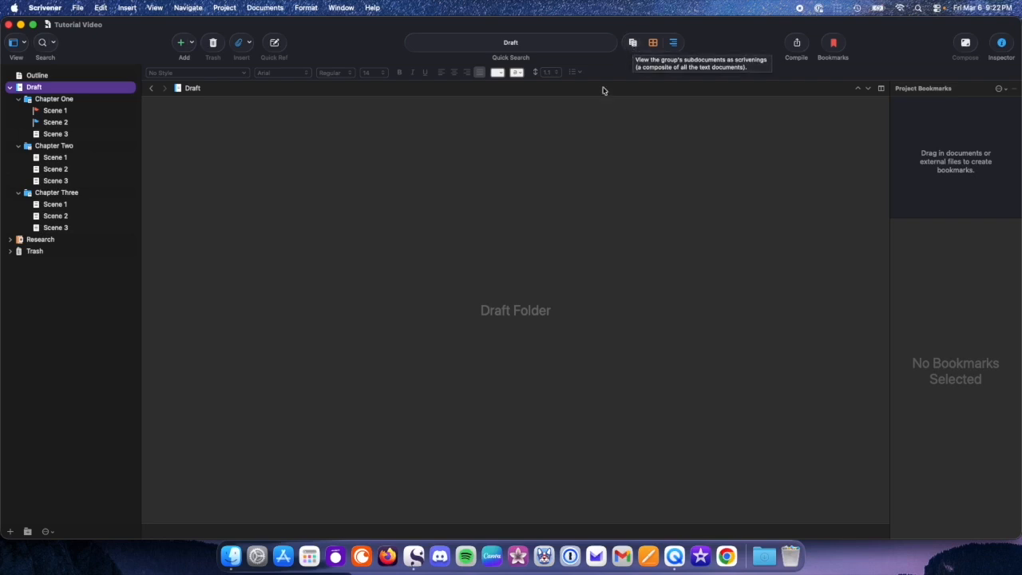
- Show the whole Draft folder as continuous scrivenings and look through its text as far as Chapter Two
left_click(550, 149)
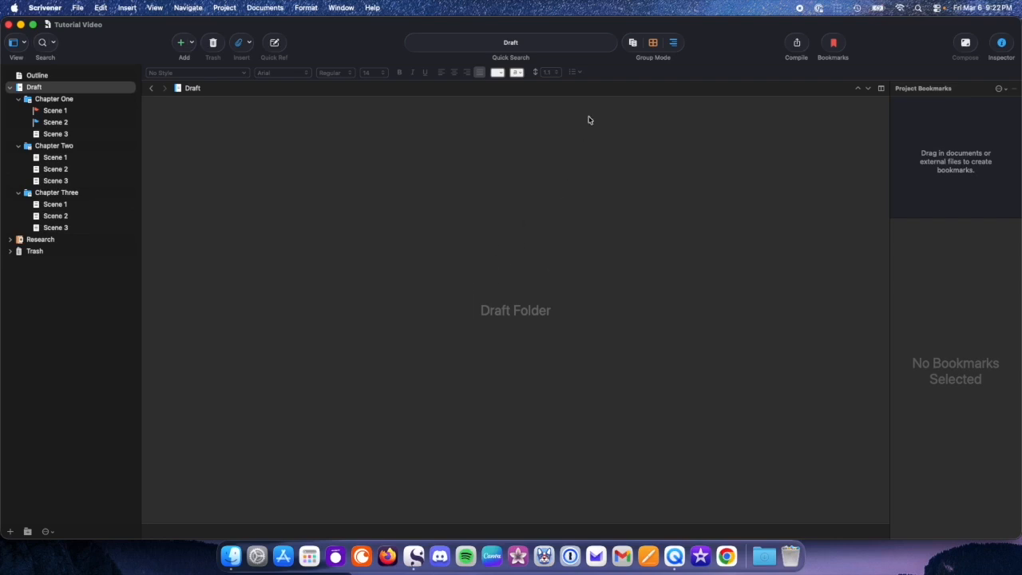
left_click(632, 44)
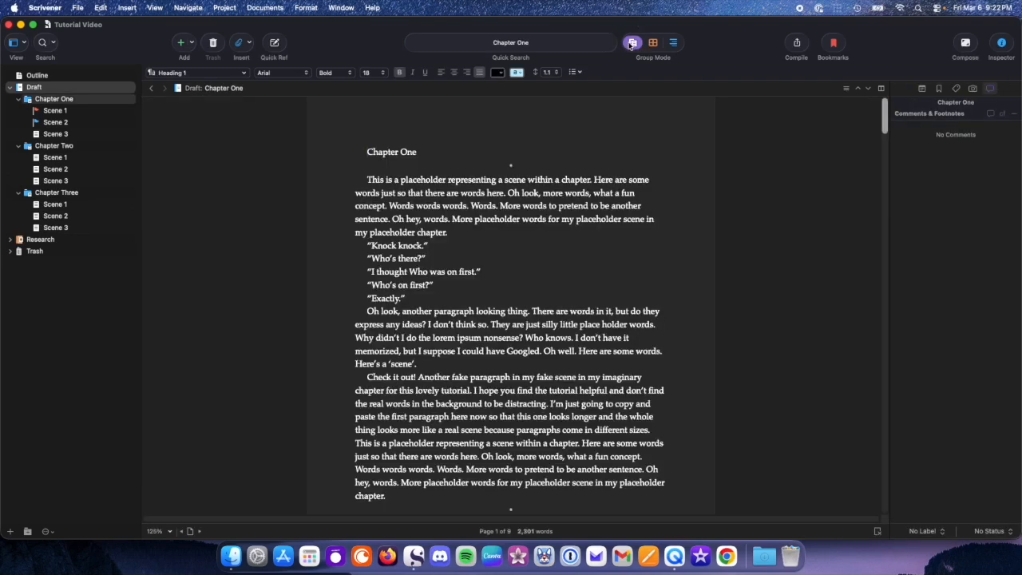
scroll(488, 293, "down", 5)
scroll(488, 293, "down", 15)
scroll(476, 314, "down", 20)
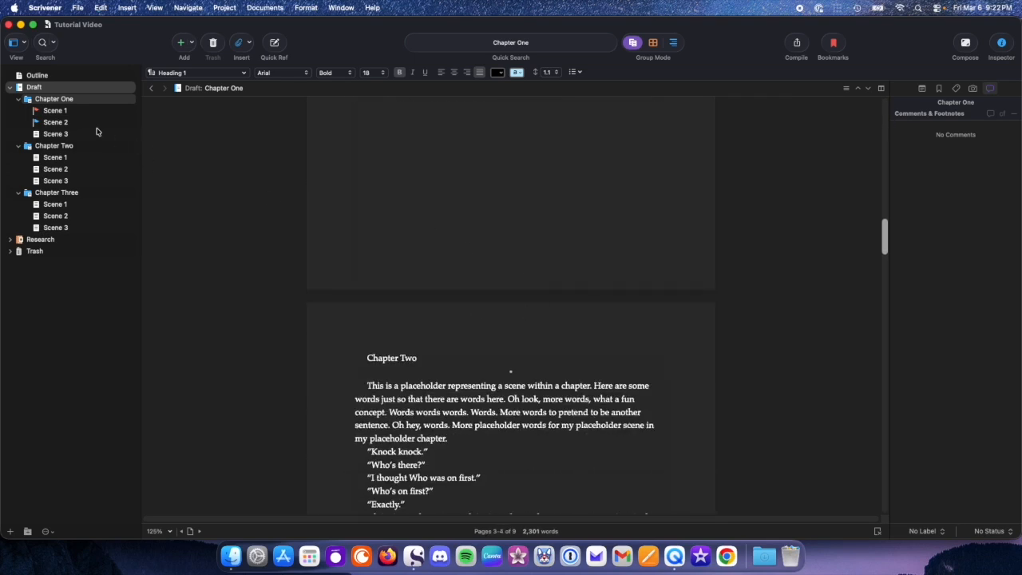
- Read through Chapter One's combined scenes as scrivenings and return to the full Draft text
left_click(48, 100)
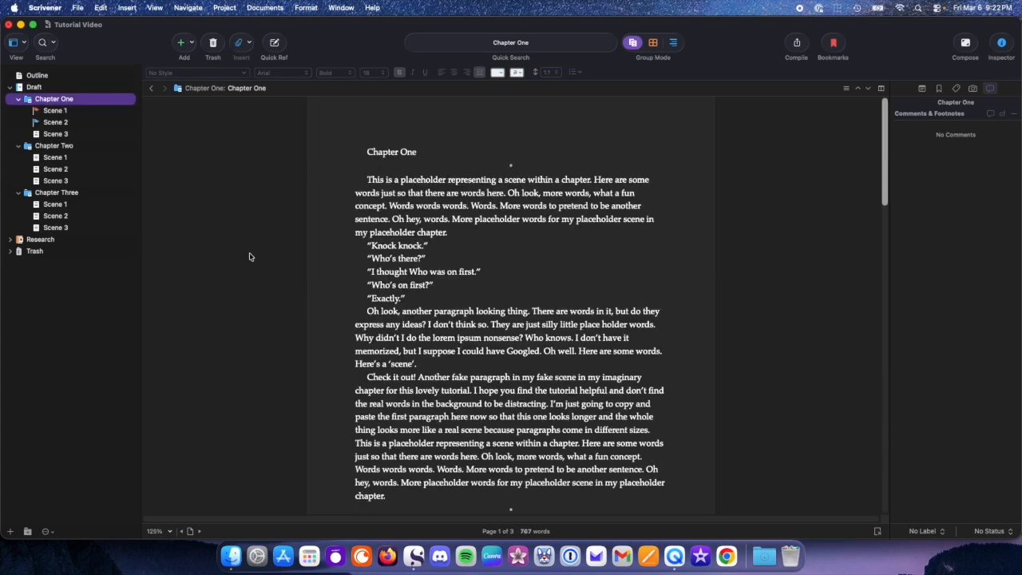
scroll(547, 417, "down", 10)
scroll(546, 417, "down", 10)
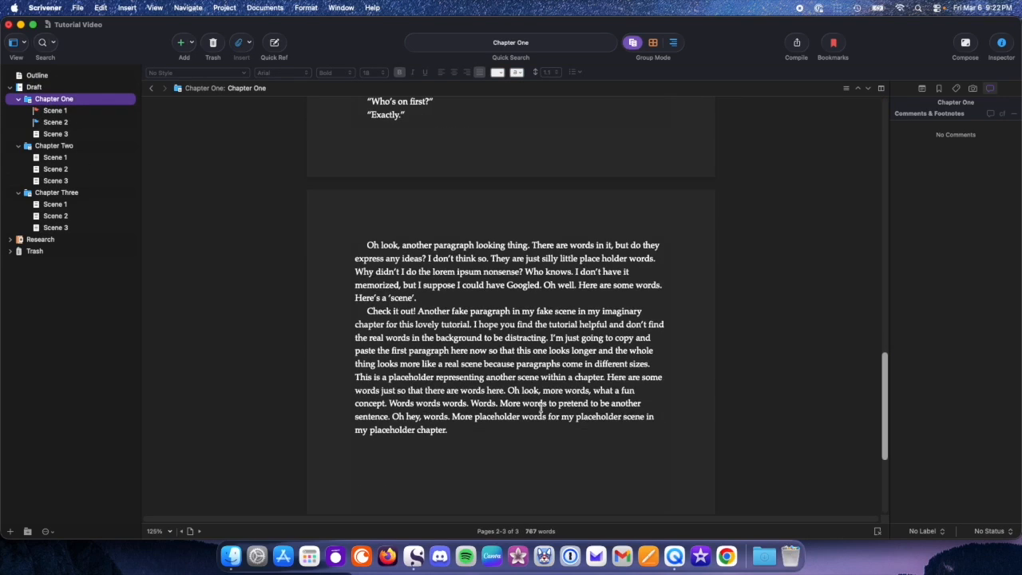
left_click(34, 88)
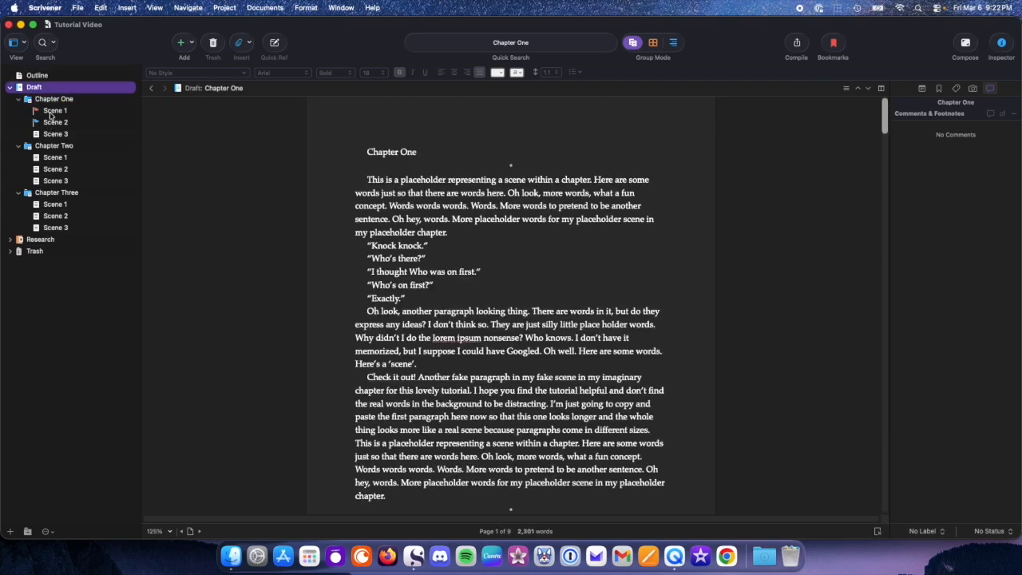
- View Chapter One's Scene 1 and Scene 2 as single documents, ending on Scene 1
left_click(50, 112)
scroll(409, 344, "down", 3)
scroll(412, 343, "up", 3)
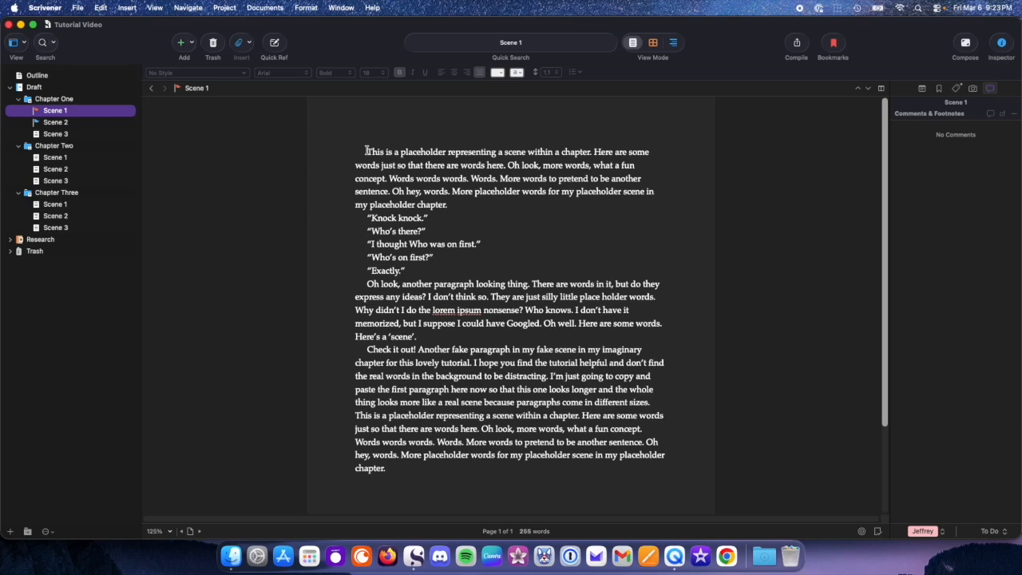
left_click(82, 126)
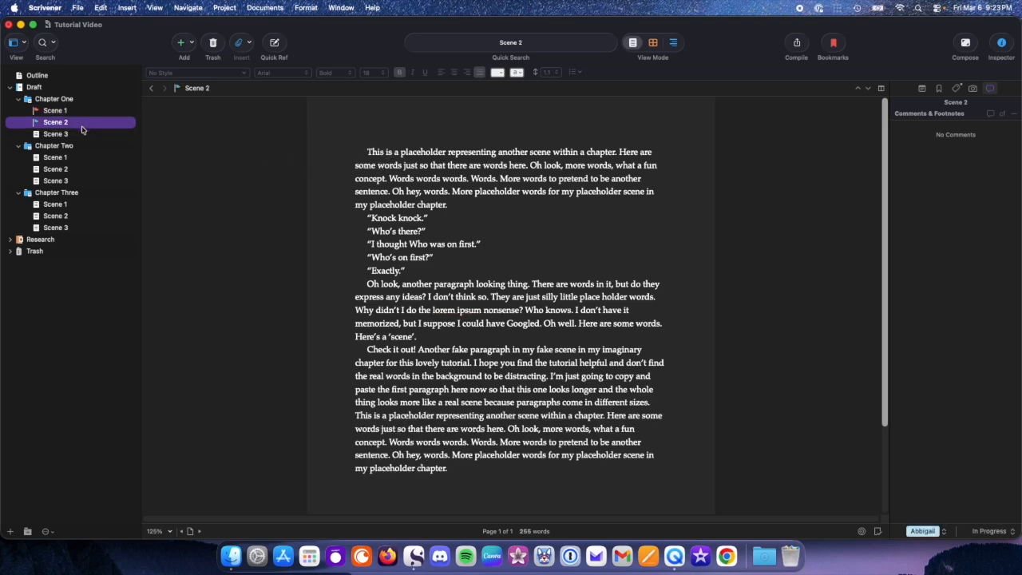
left_click(85, 114)
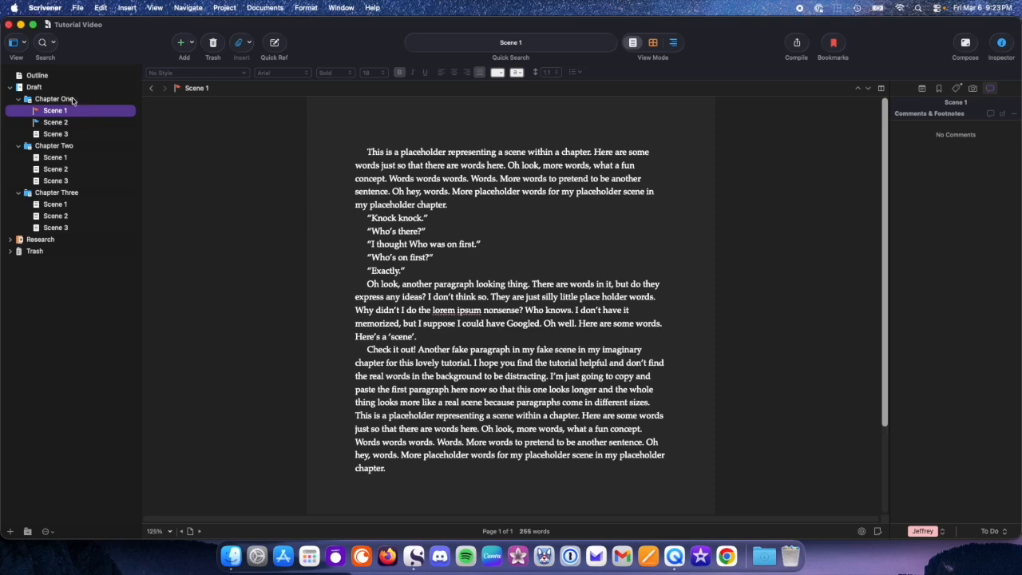
- Show the Draft folder on the corkboard and select the Chapter One and Chapter Three cards in turn
left_click(65, 89)
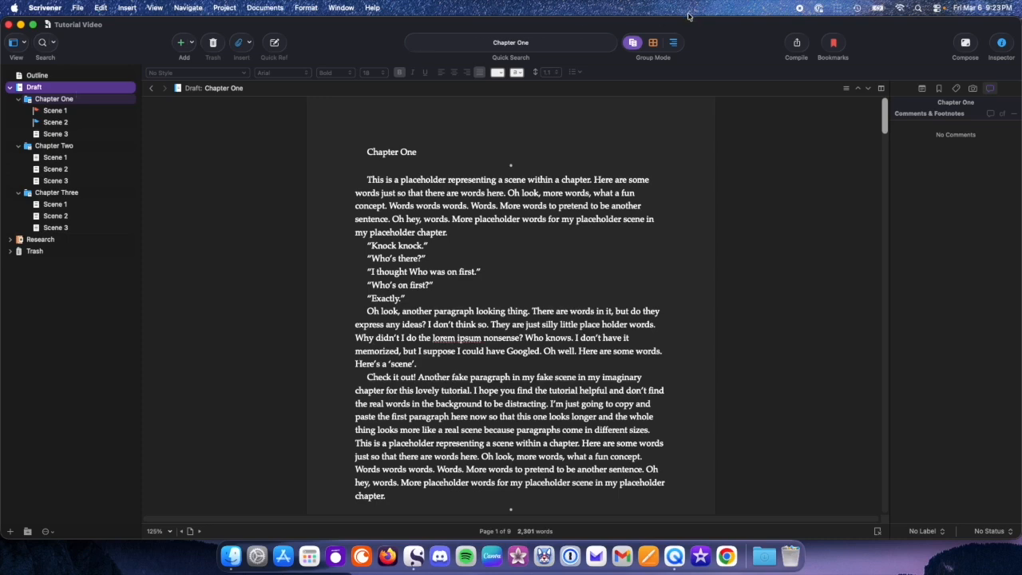
left_click(654, 43)
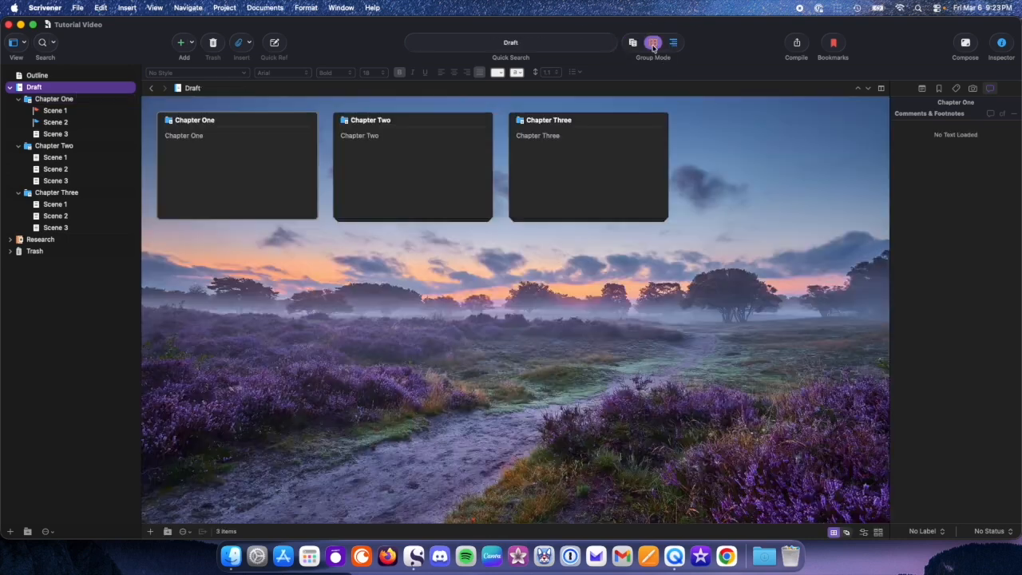
left_click(223, 173)
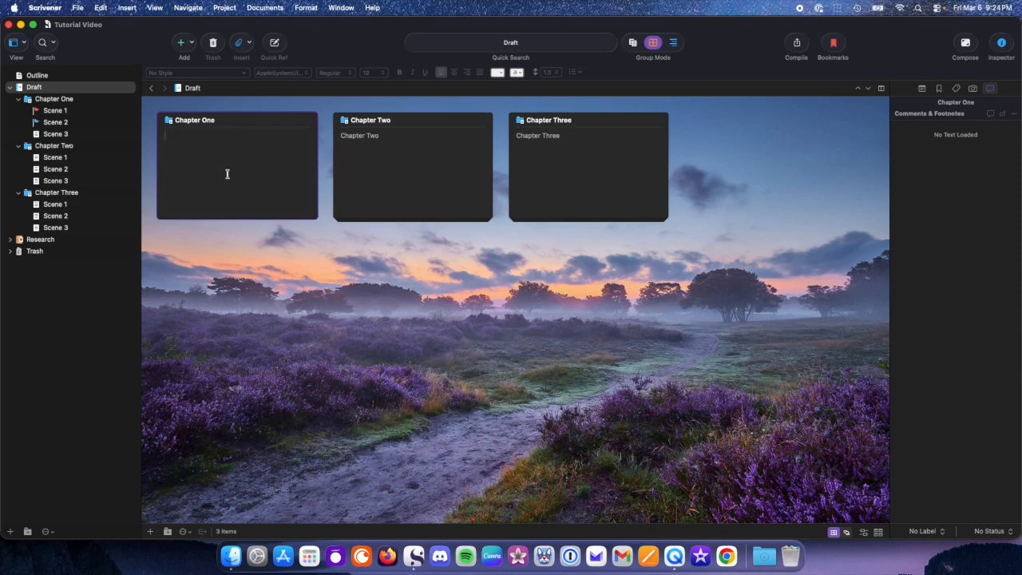
left_click(600, 181)
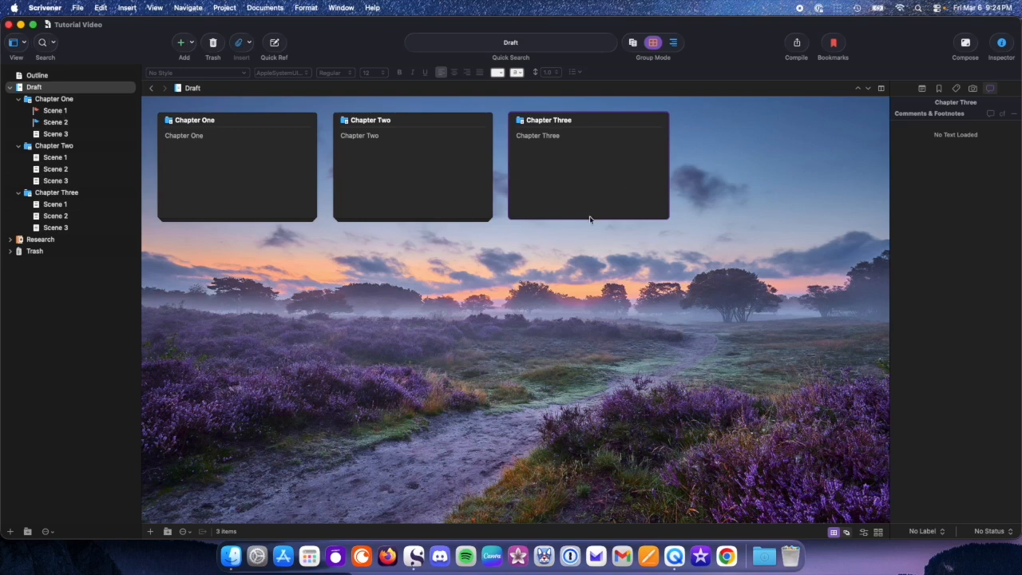
- Preview the corkboard's freeform and by-label arrangements and its card size options, ending on the grid layout
left_click(846, 533)
left_click(834, 533)
left_click(865, 535)
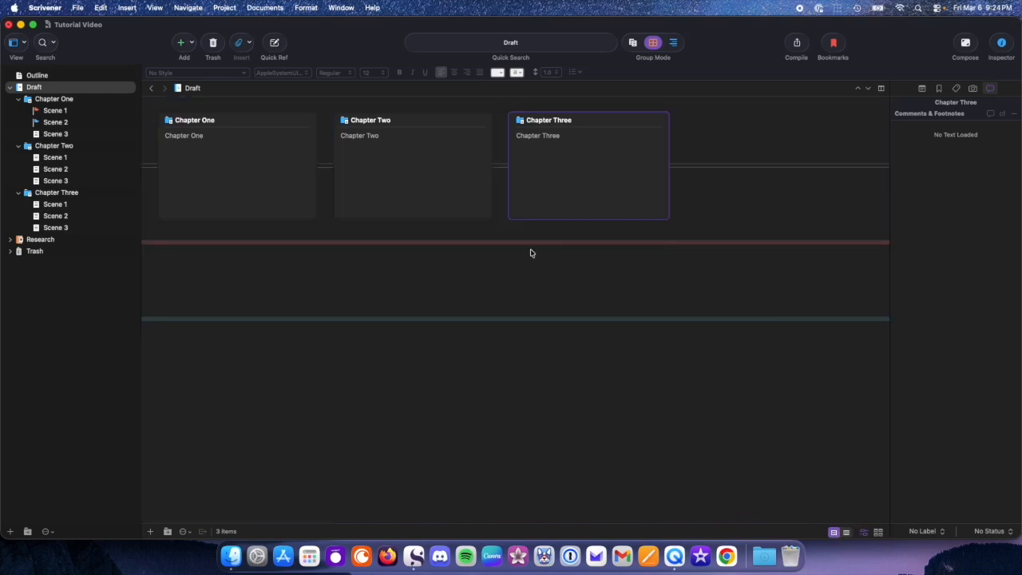
left_click(879, 533)
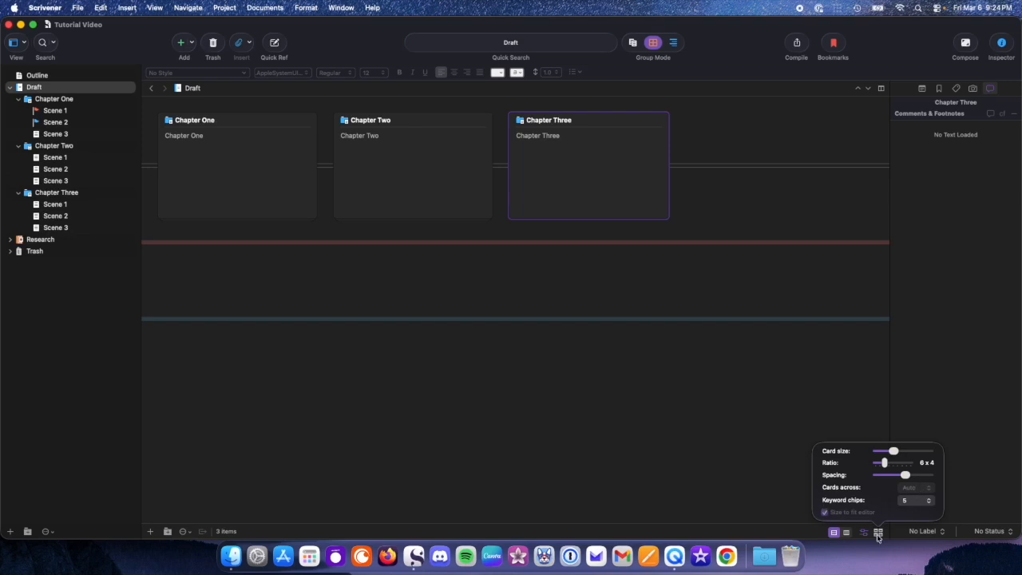
left_click(864, 533)
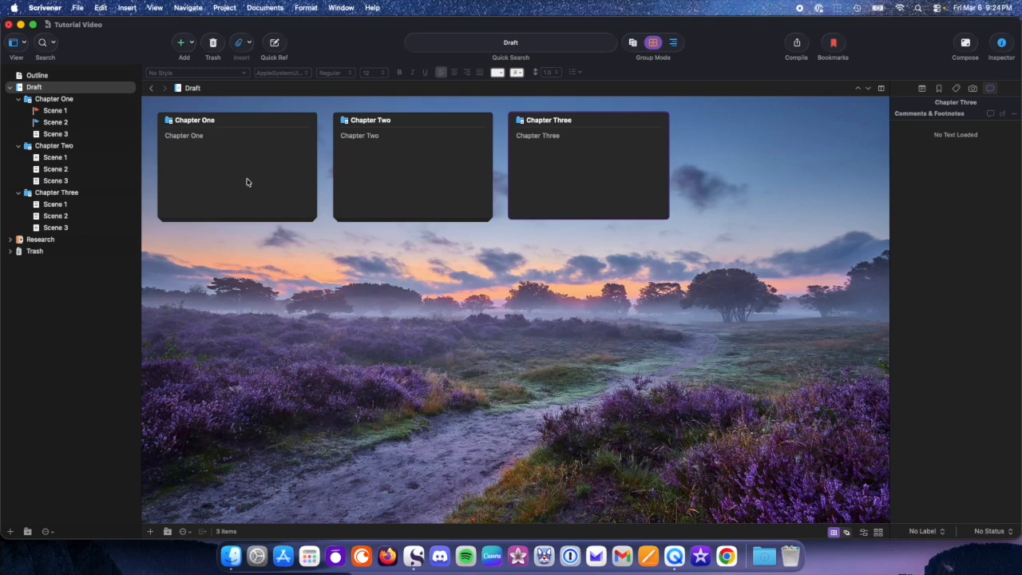
- Compare the corkboard cards of Chapter One's scenes with those of the Draft folder, ending on Chapter One
left_click(61, 99)
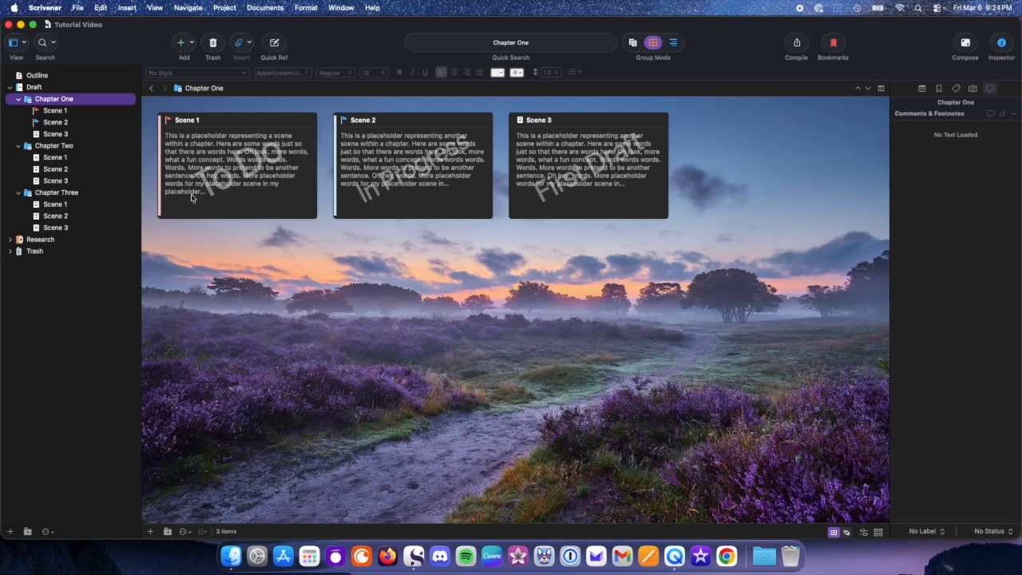
left_click(80, 93)
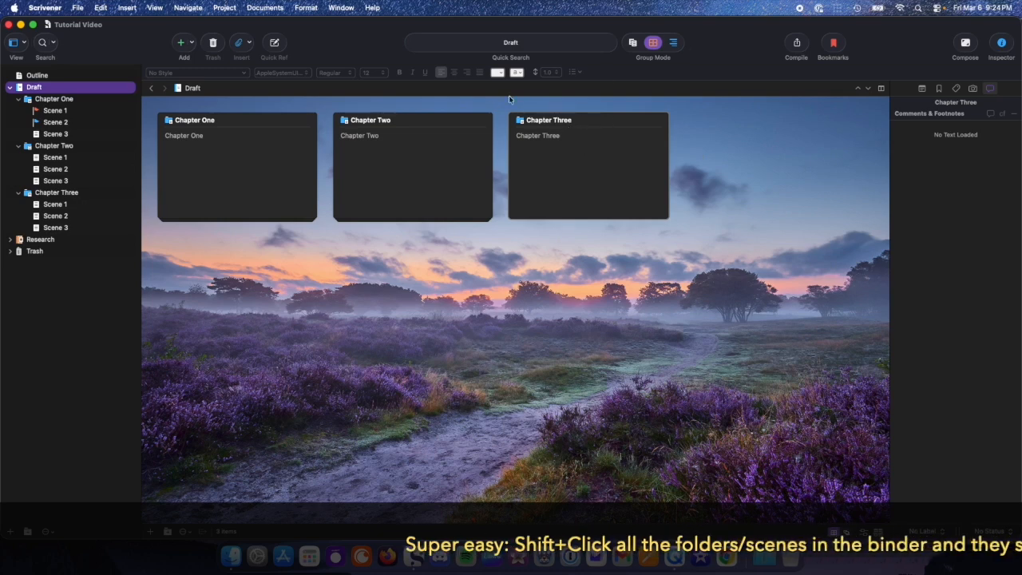
left_click(84, 97)
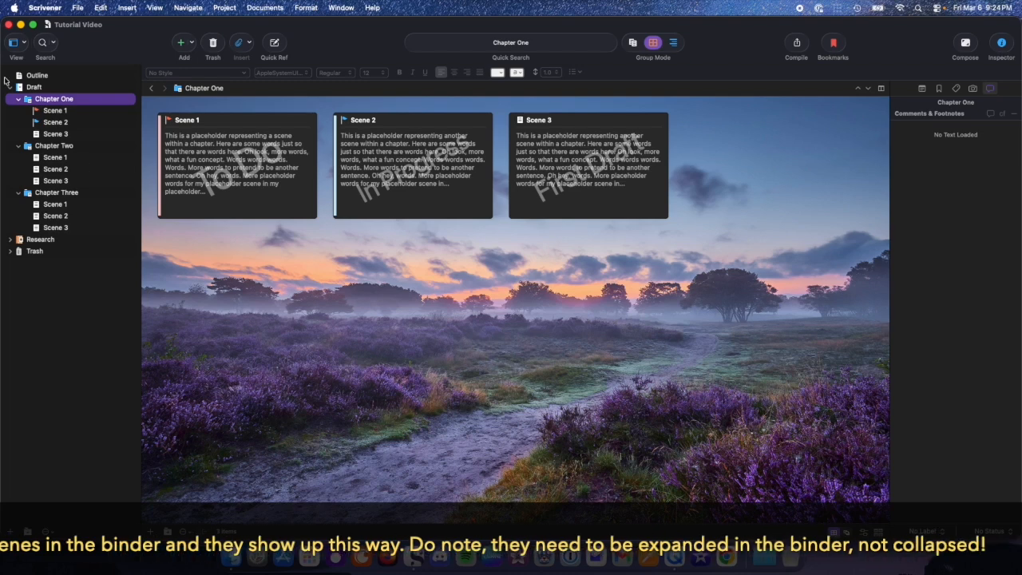
- Open the Outline document and review its topic list down to the last items
left_click(37, 75)
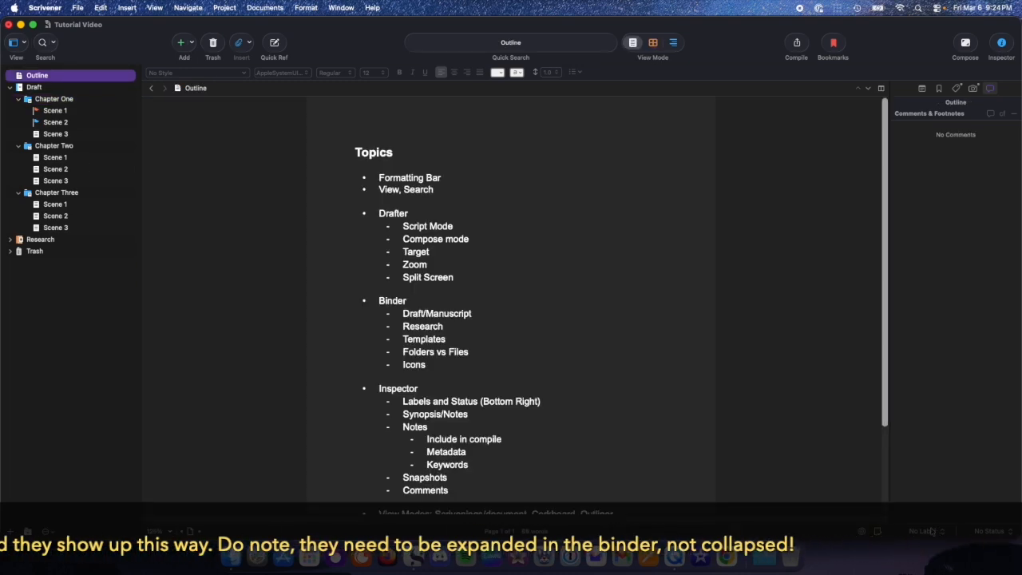
scroll(478, 435, "down", 1)
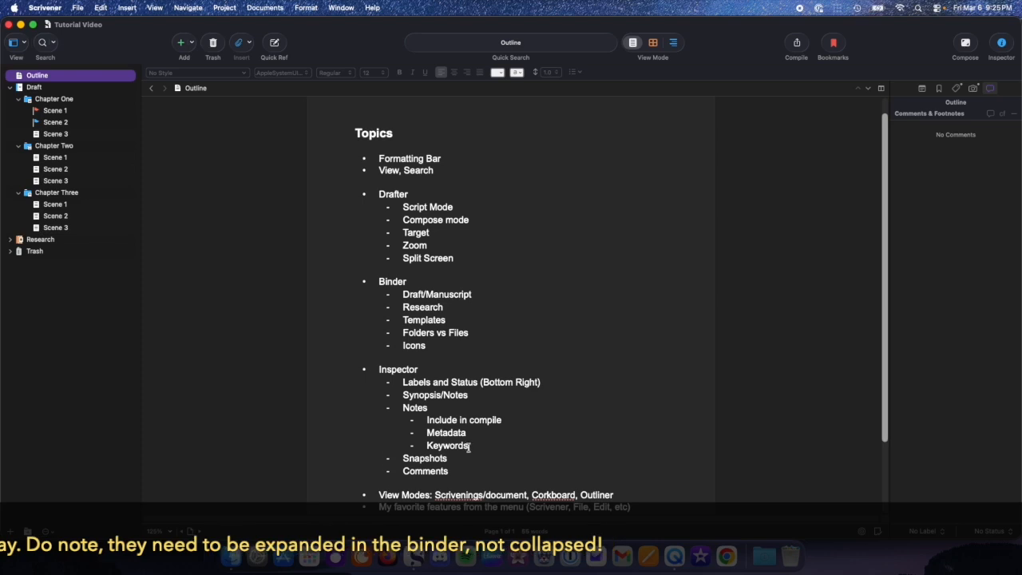
scroll(476, 438, "down", 2)
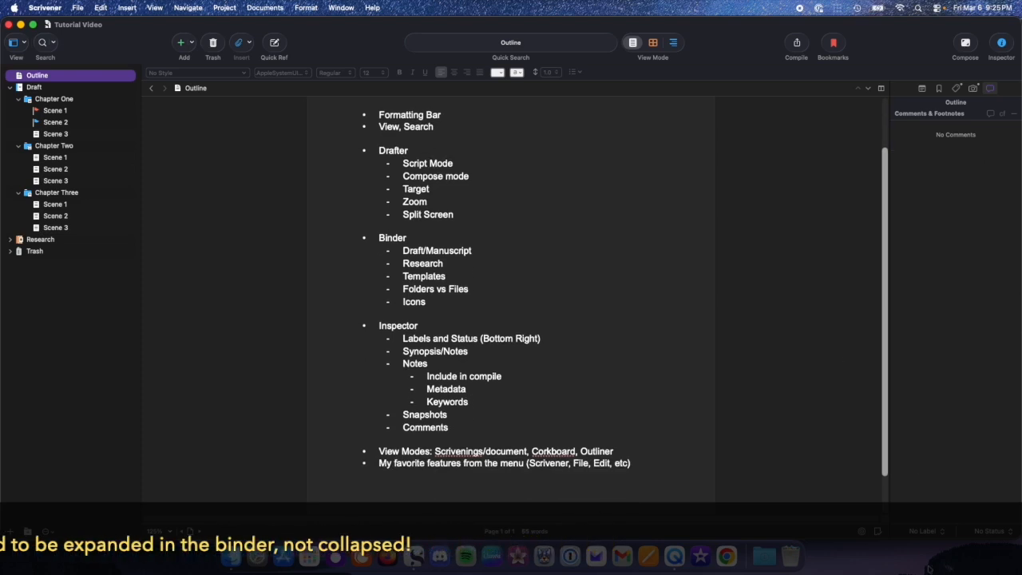
- Open Scene 1 of Chapter One and view its available label choices
left_click(55, 110)
left_click(924, 532)
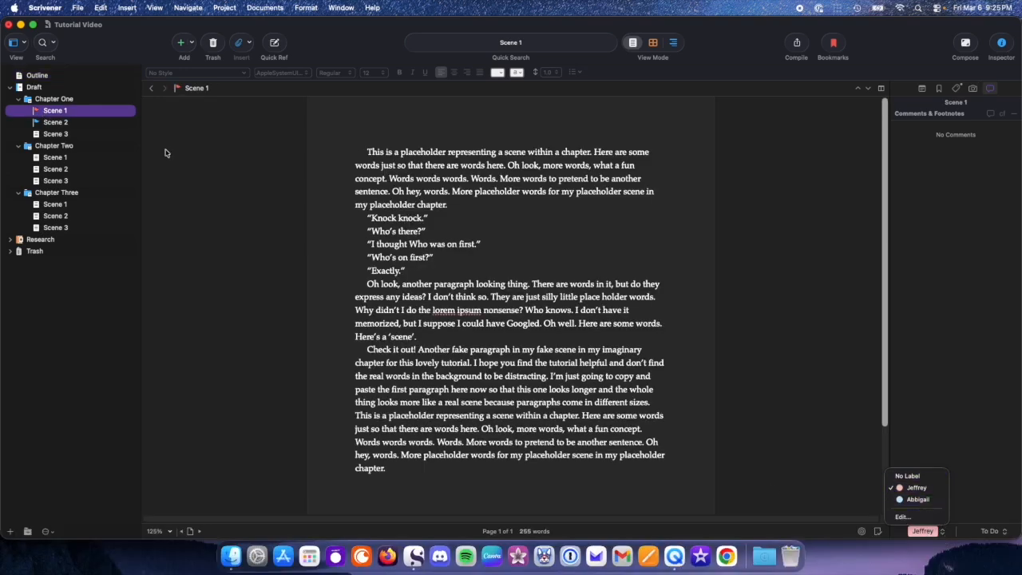
left_click(74, 121)
- Open the label list editor from Scene 2, view the colour choices for the pink label, and accept the dialog
left_click(72, 122)
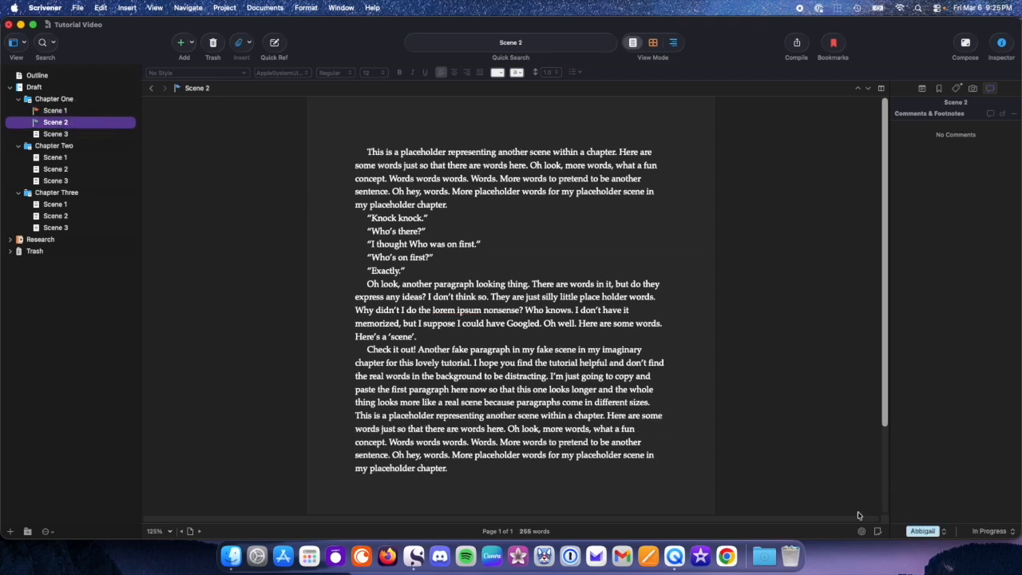
left_click(922, 529)
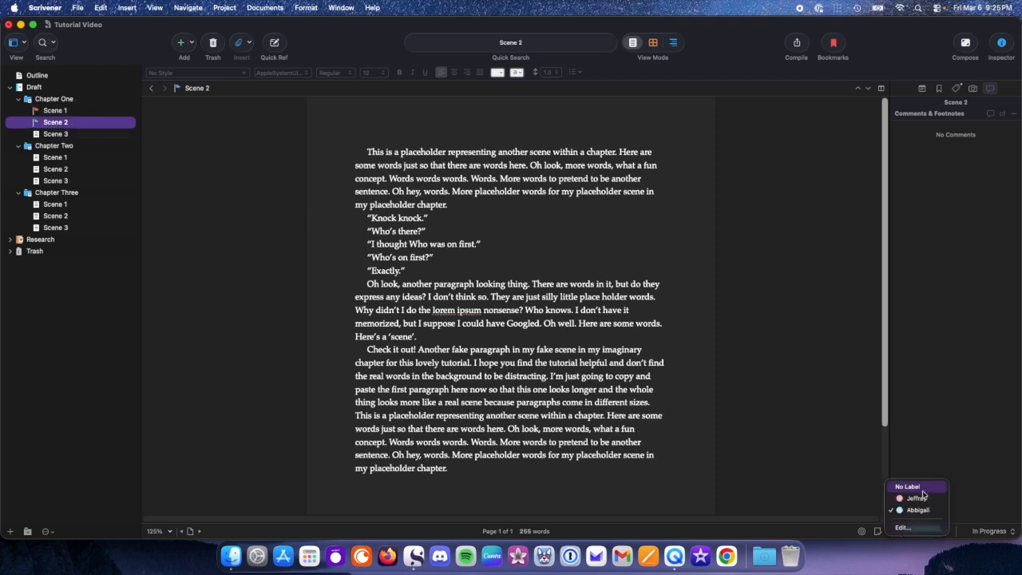
left_click(903, 528)
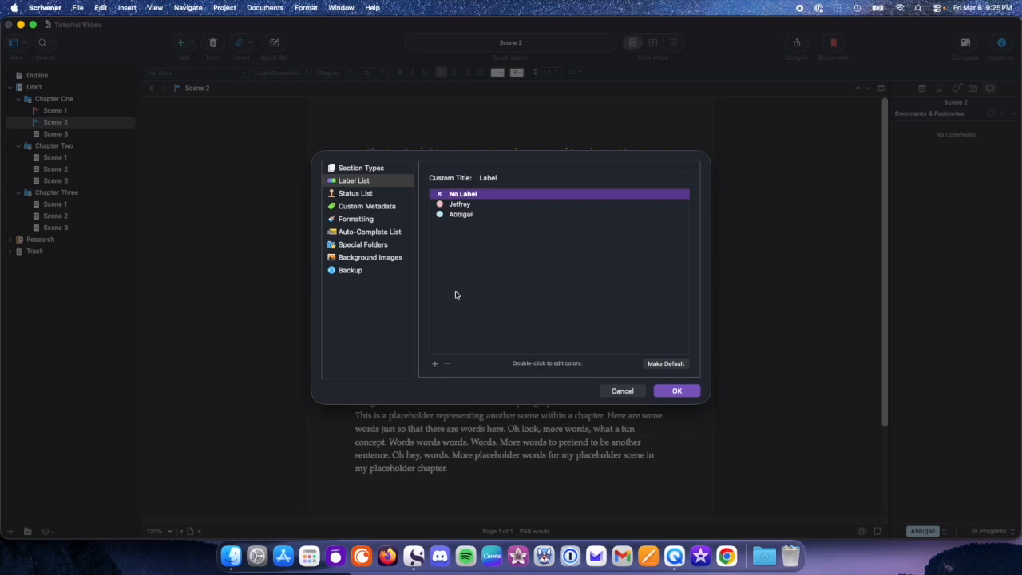
double_click(440, 205)
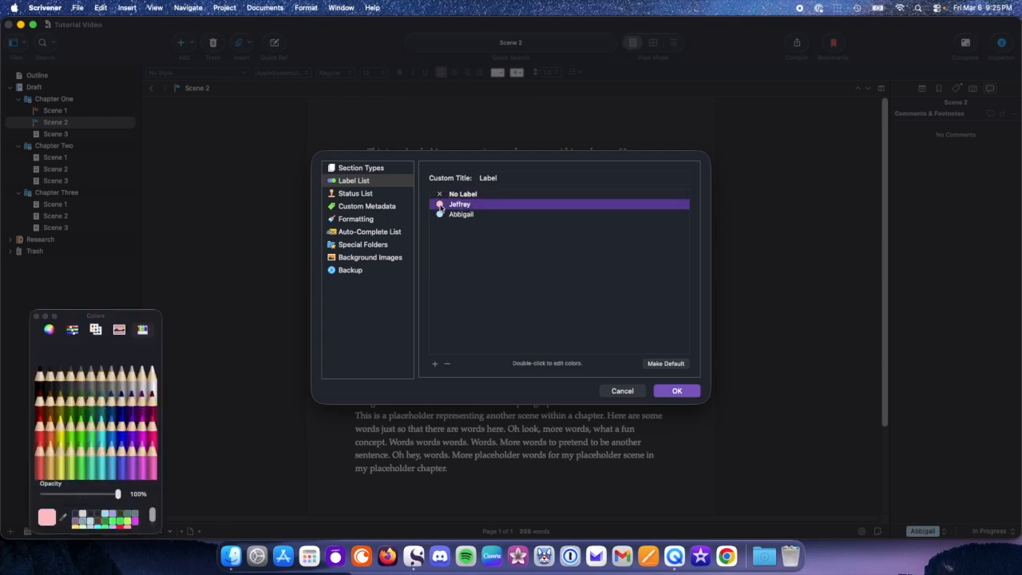
left_click(35, 318)
left_click(679, 391)
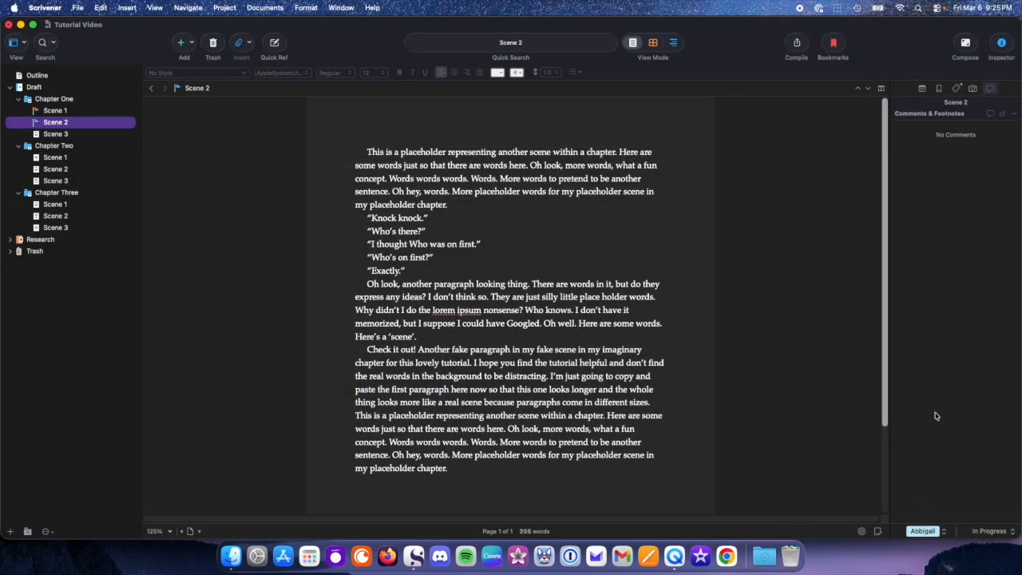
- View Scene 2's status choices, open the status list editor, select the Done entry, and accept the dialog
left_click(993, 534)
scroll(984, 505, "down", 3)
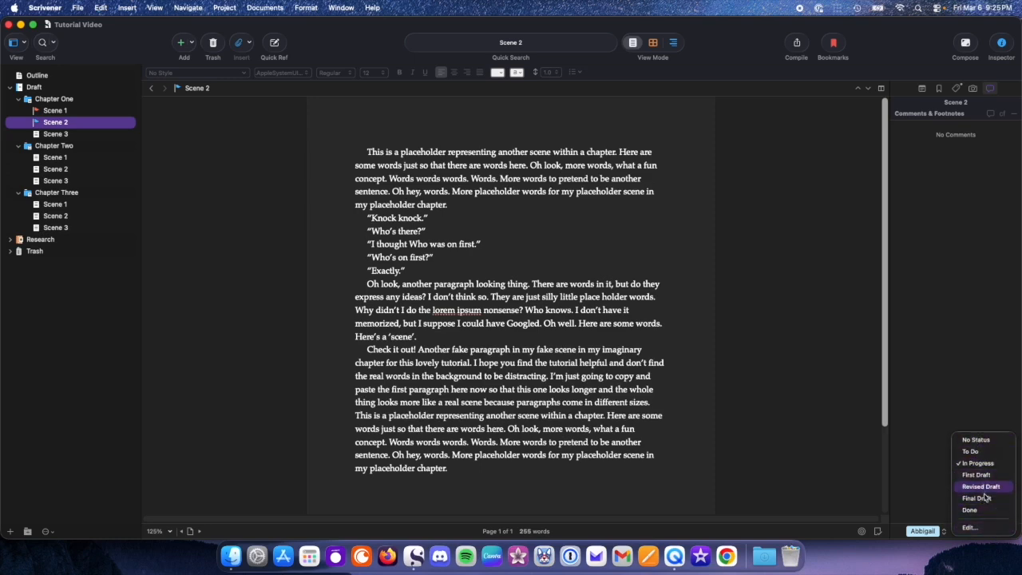
left_click(970, 528)
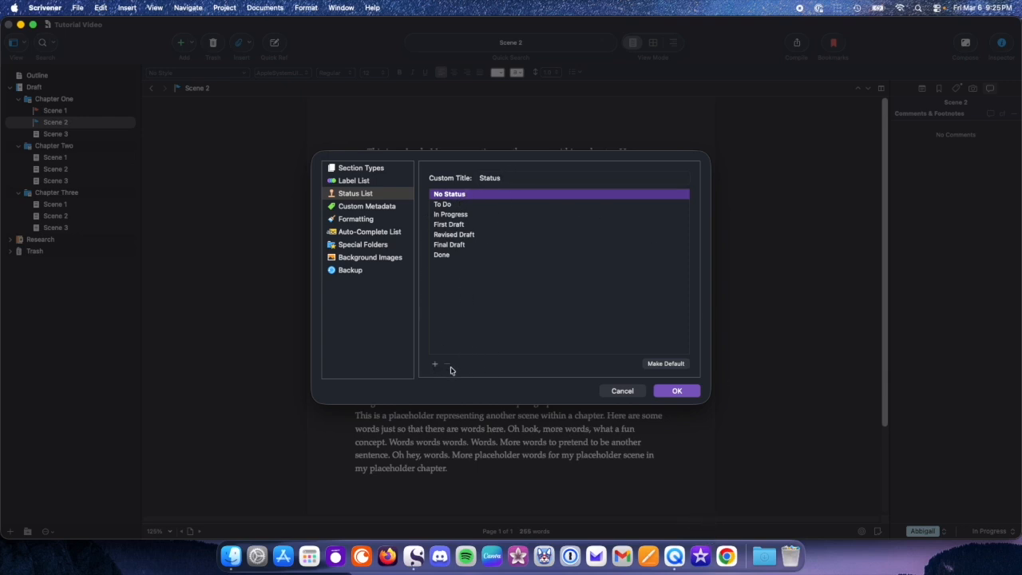
left_click(440, 256)
left_click(683, 393)
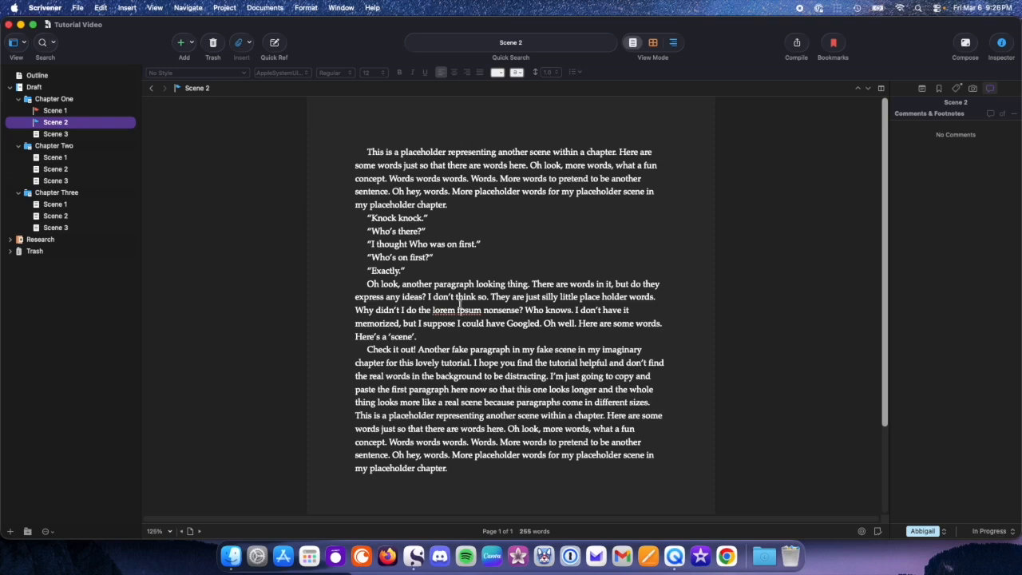
- Review the remaining topics in the Outline document and display Chapter One's scene cards on the corkboard
left_click(70, 76)
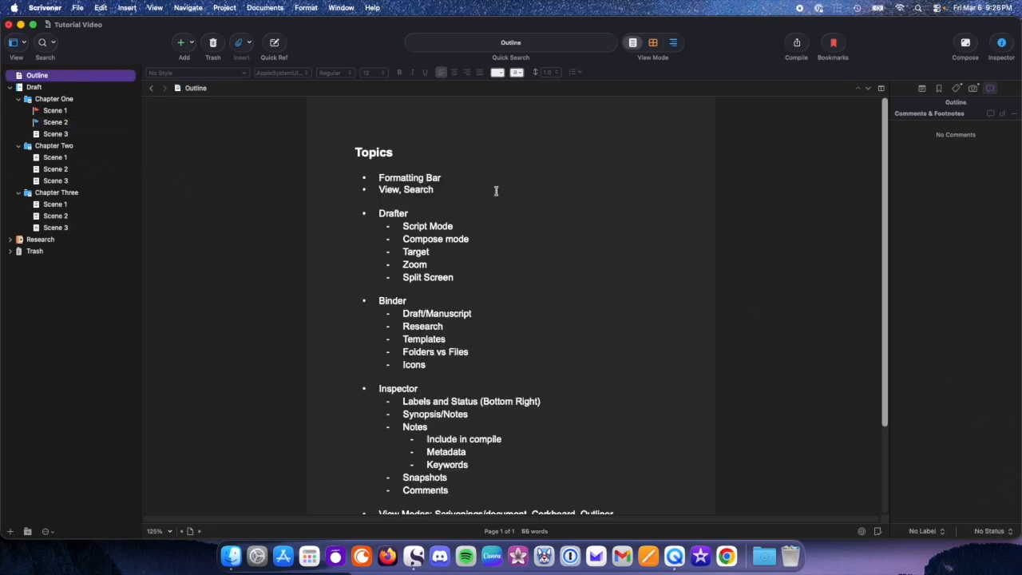
scroll(495, 406, "down", 3)
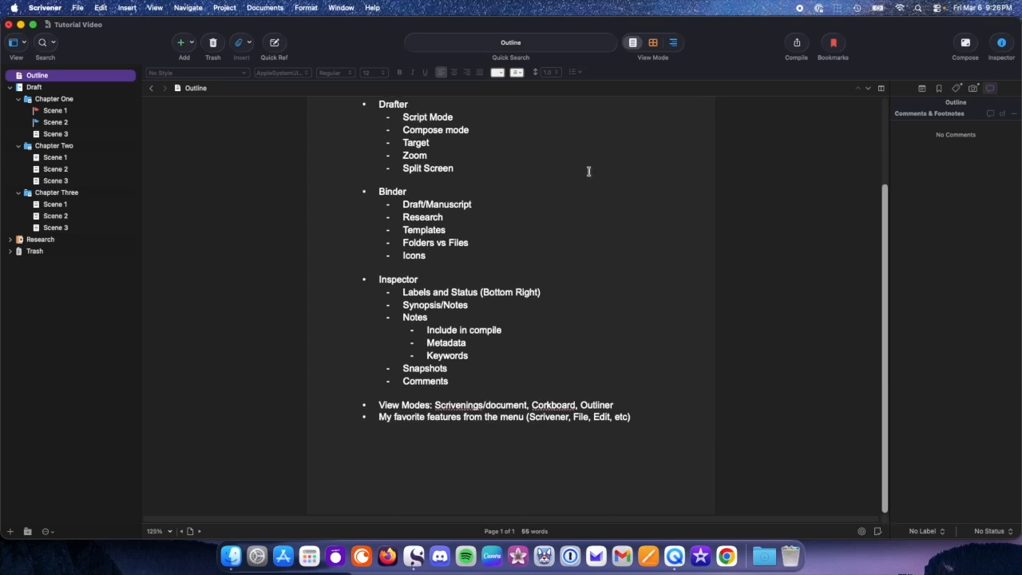
left_click(652, 42)
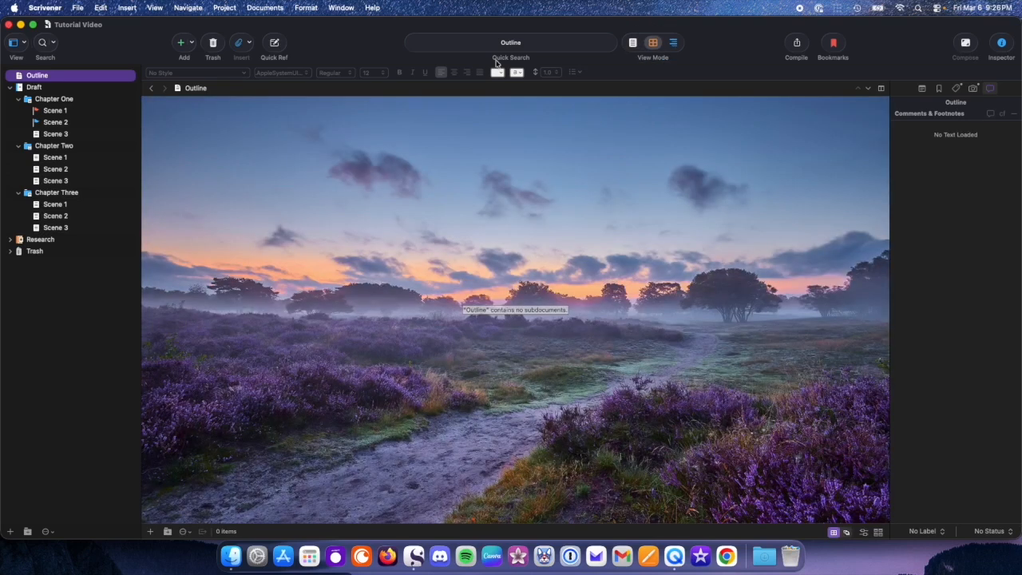
left_click(70, 98)
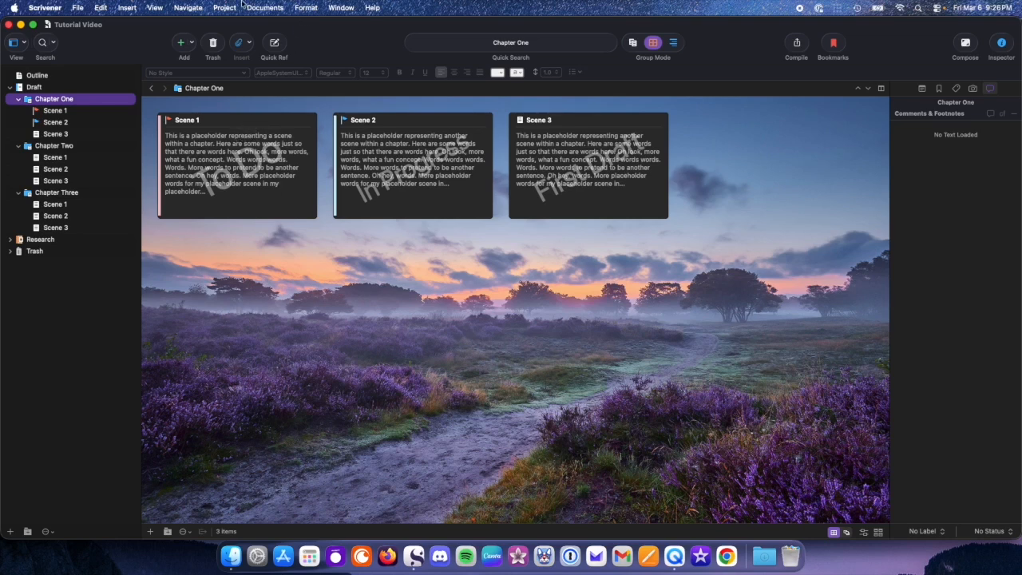
- Hide the status stamps on Chapter One's corkboard cards and show them again
left_click(155, 8)
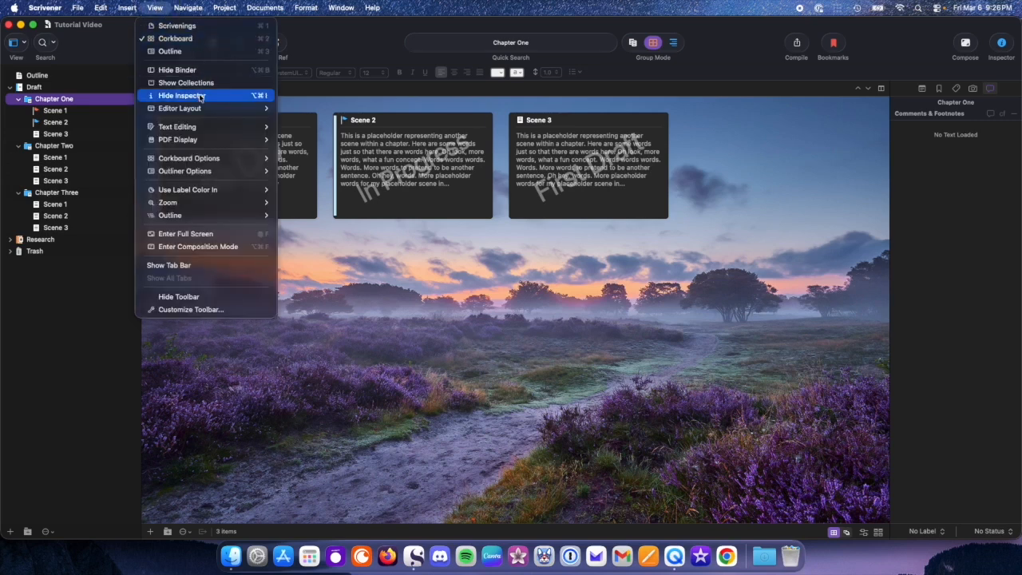
mouse_move(202, 158)
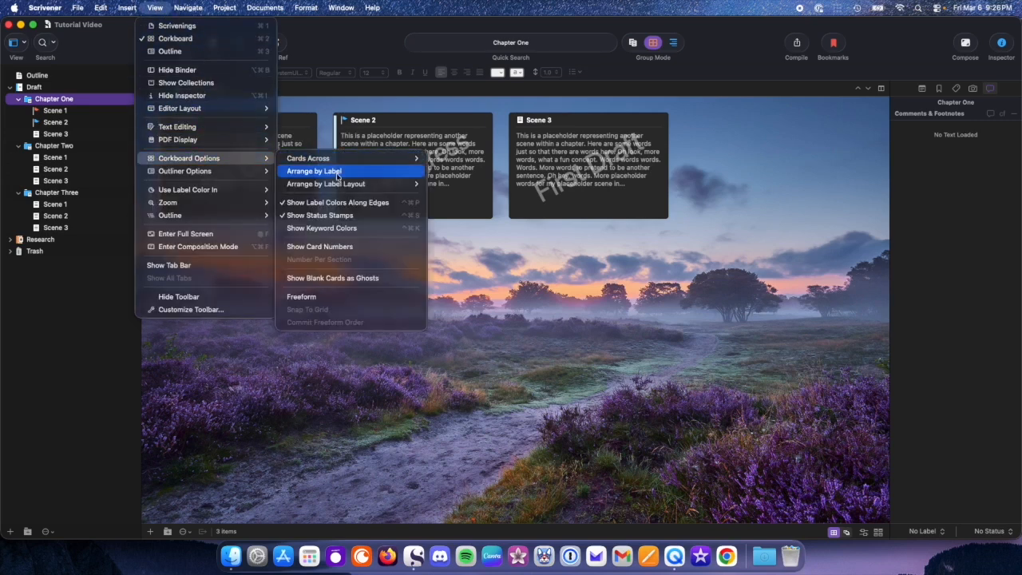
left_click(351, 216)
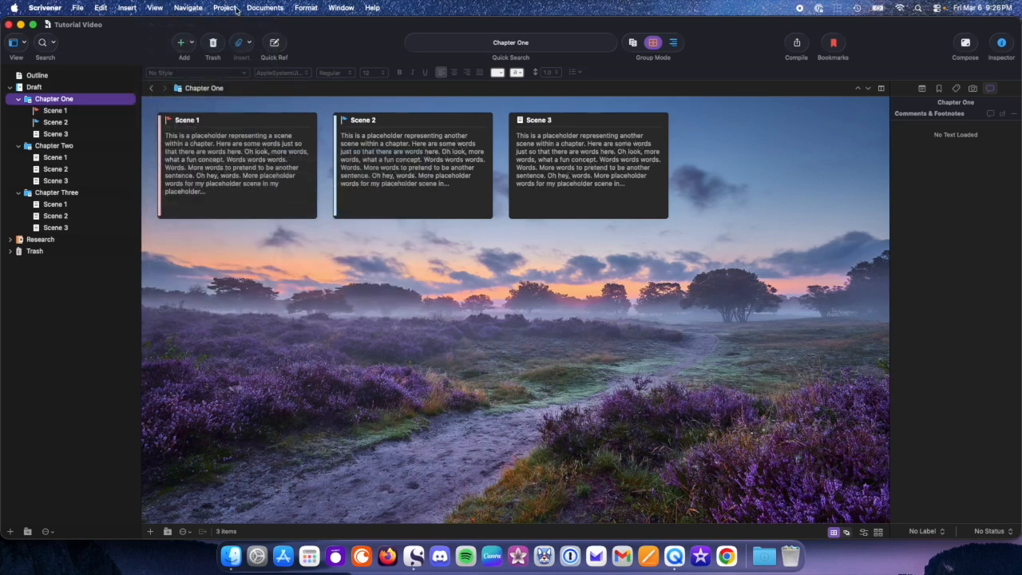
left_click(155, 8)
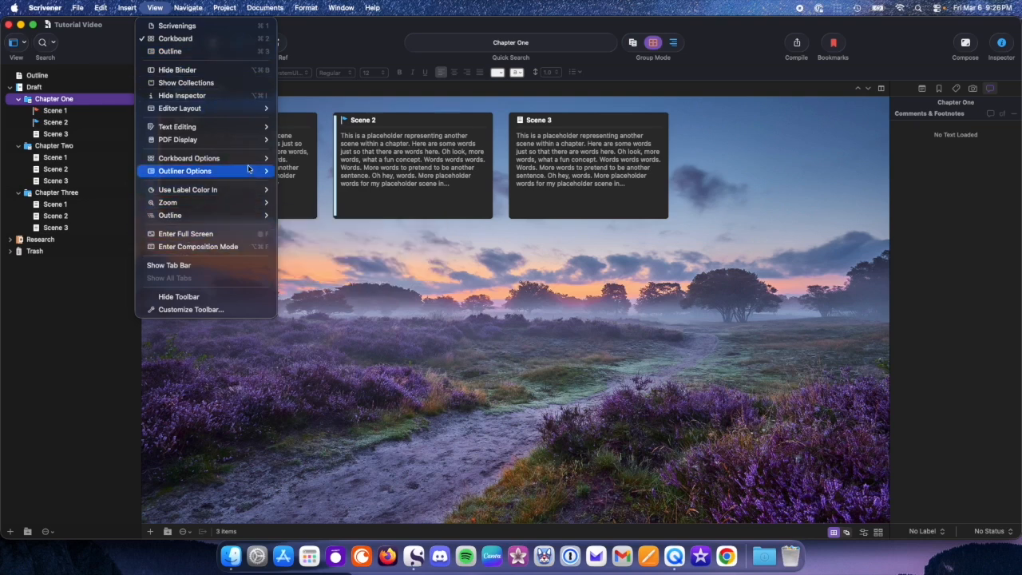
mouse_move(248, 158)
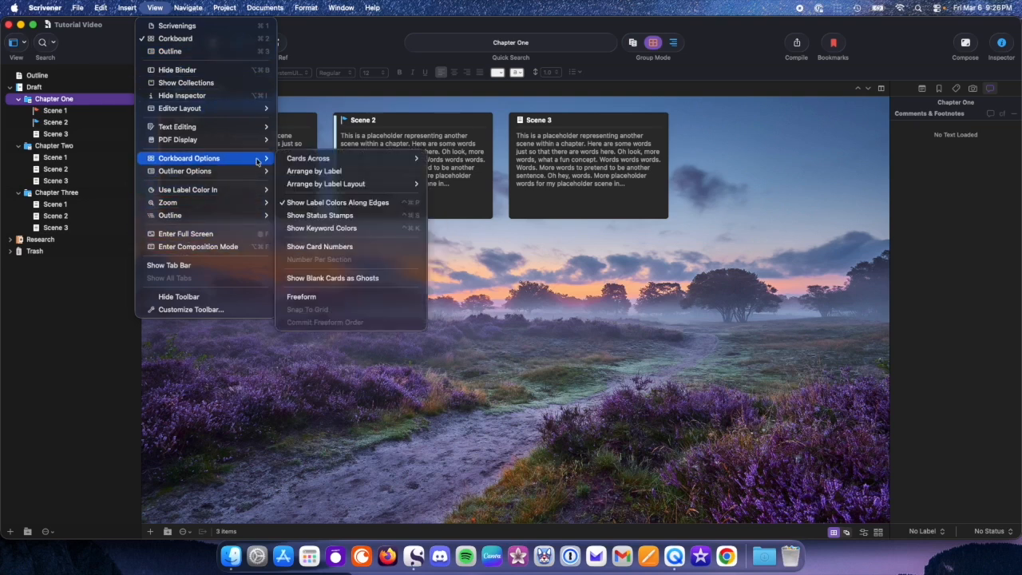
left_click(359, 215)
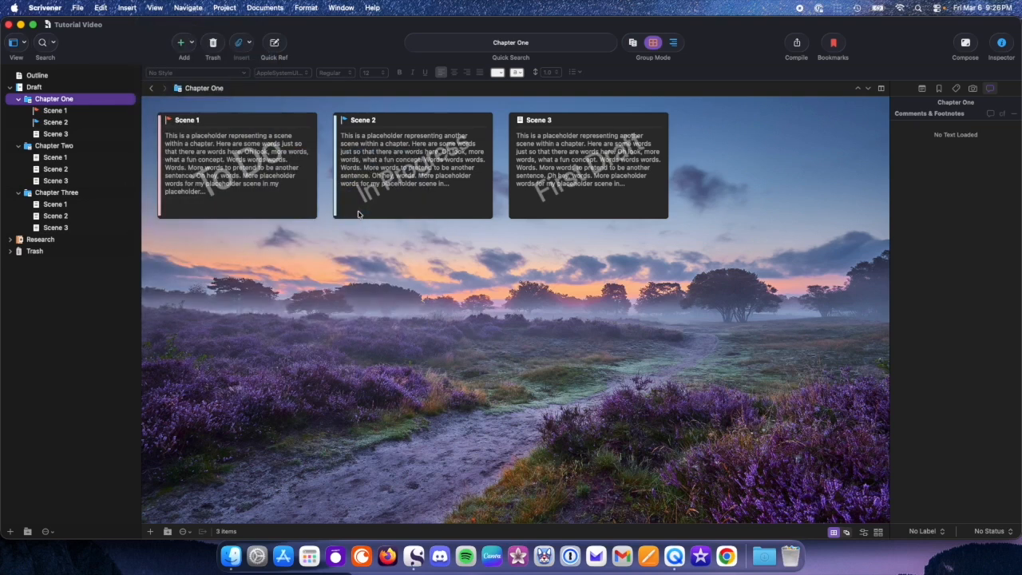
- Show keyword colors on Chapter One's corkboard cards
left_click(152, 7)
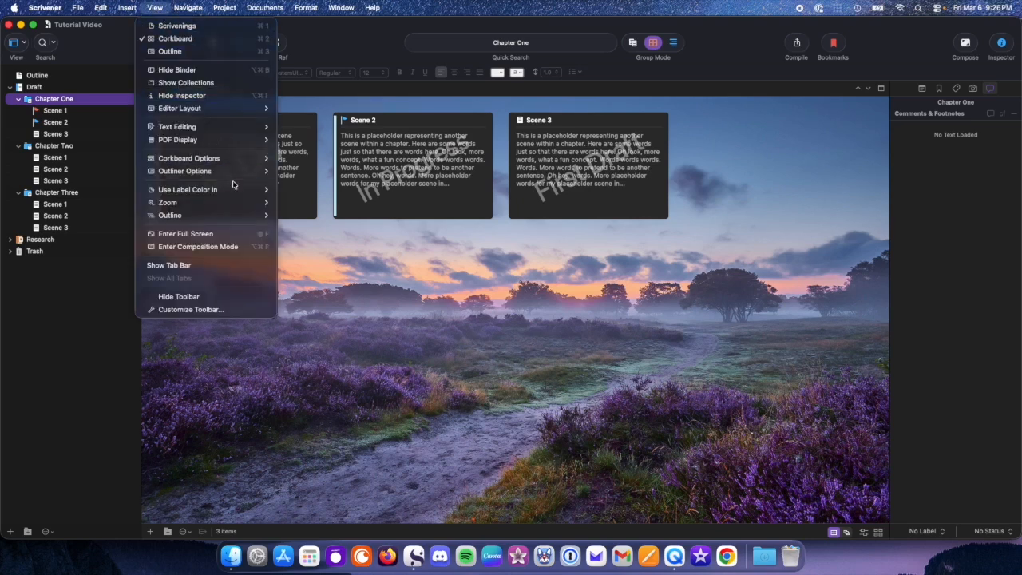
mouse_move(237, 161)
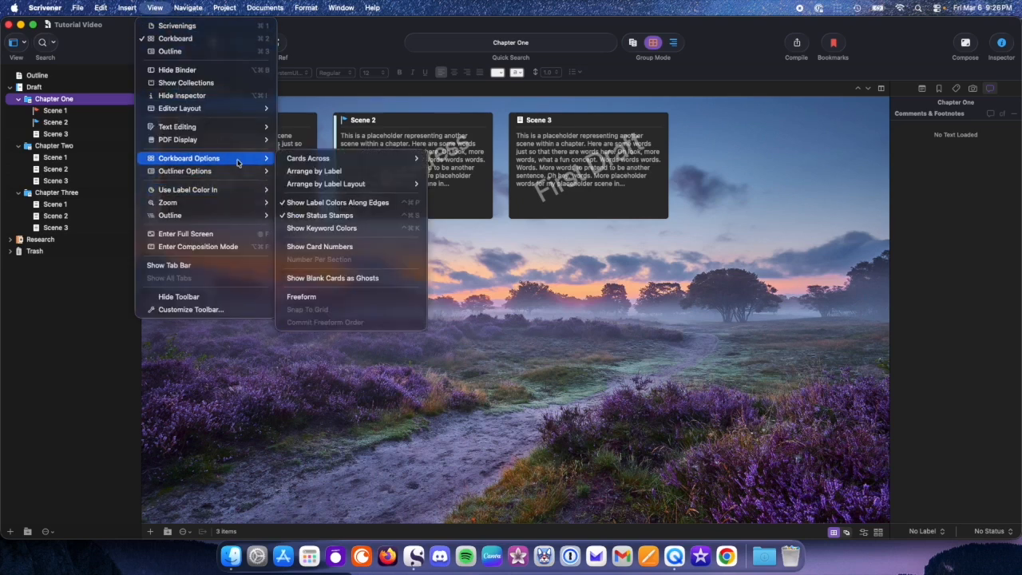
left_click(324, 228)
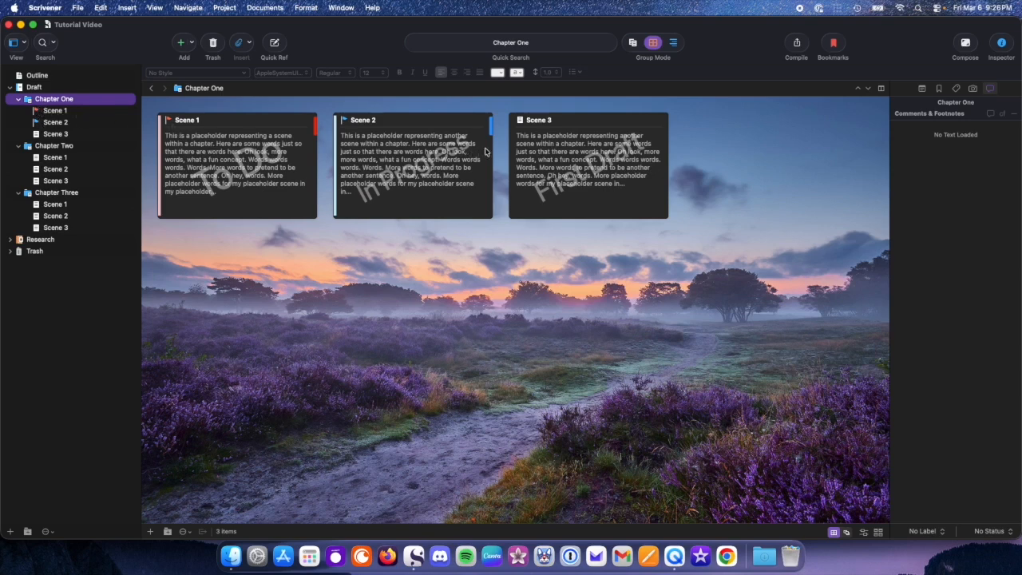
- Arrange Chapter One's corkboard cards by label and turn that arrangement off again
left_click(152, 8)
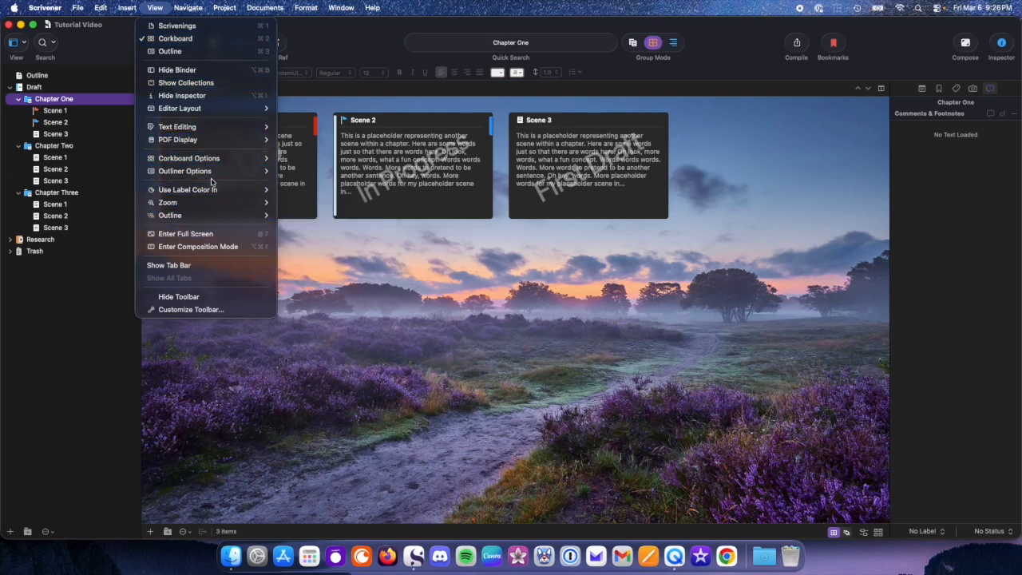
mouse_move(211, 159)
mouse_move(341, 186)
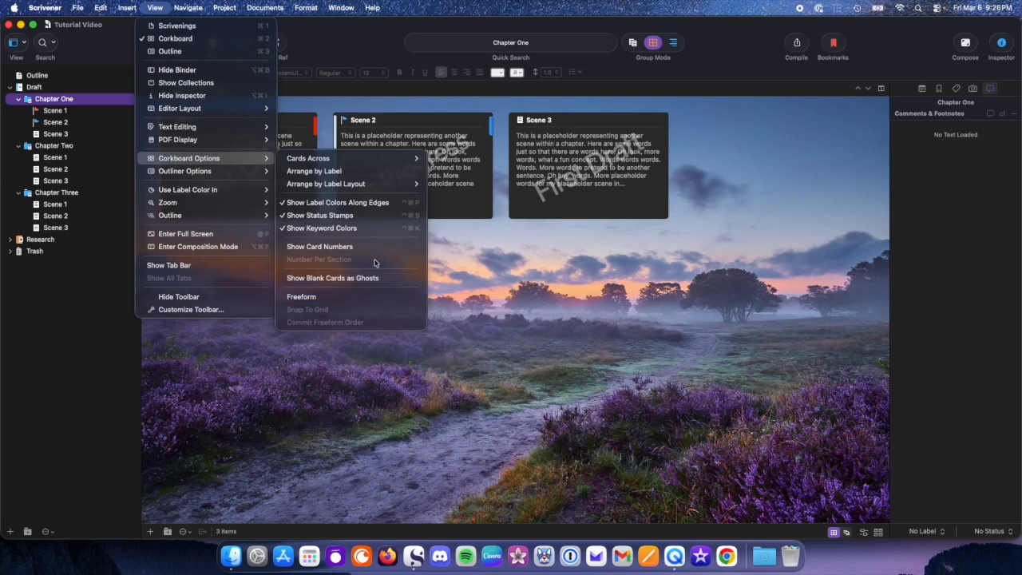
mouse_move(354, 162)
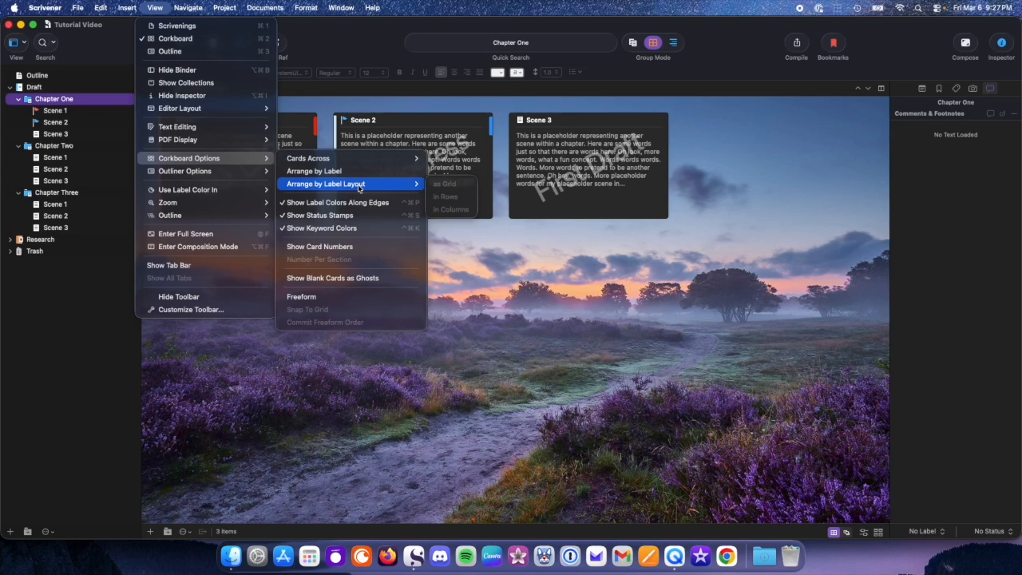
left_click(364, 174)
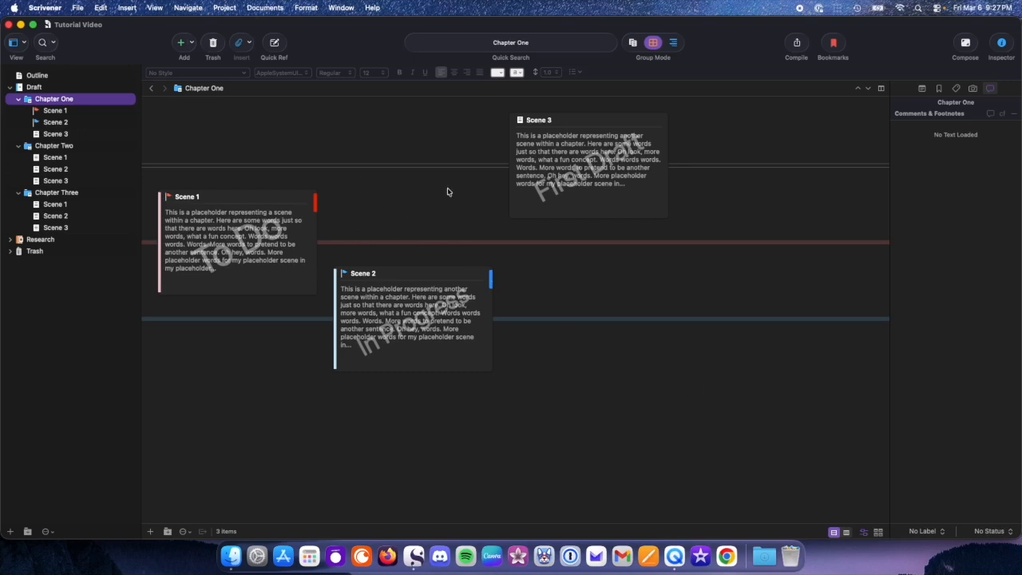
left_click(557, 243)
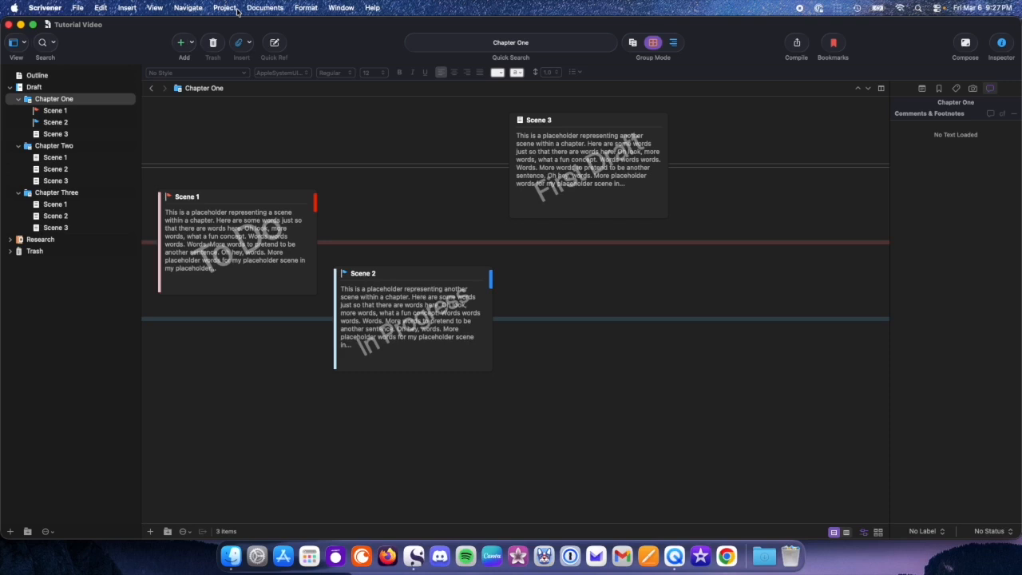
left_click(155, 8)
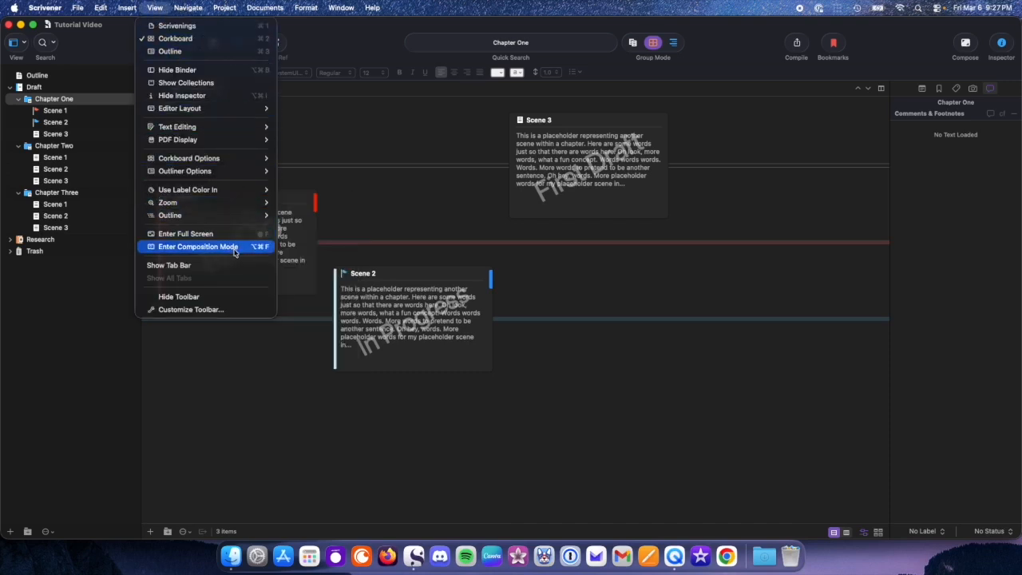
mouse_move(244, 162)
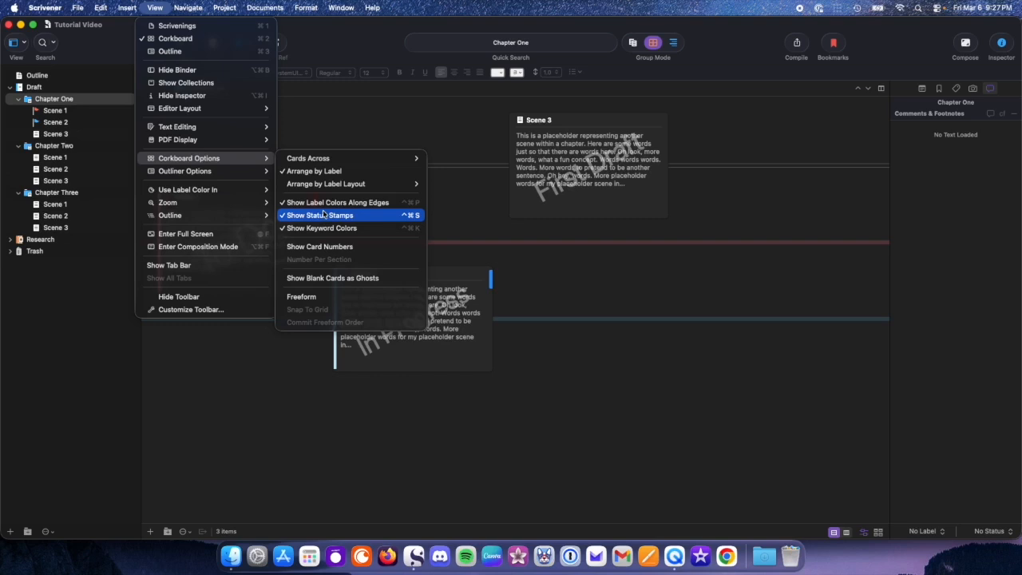
left_click(330, 172)
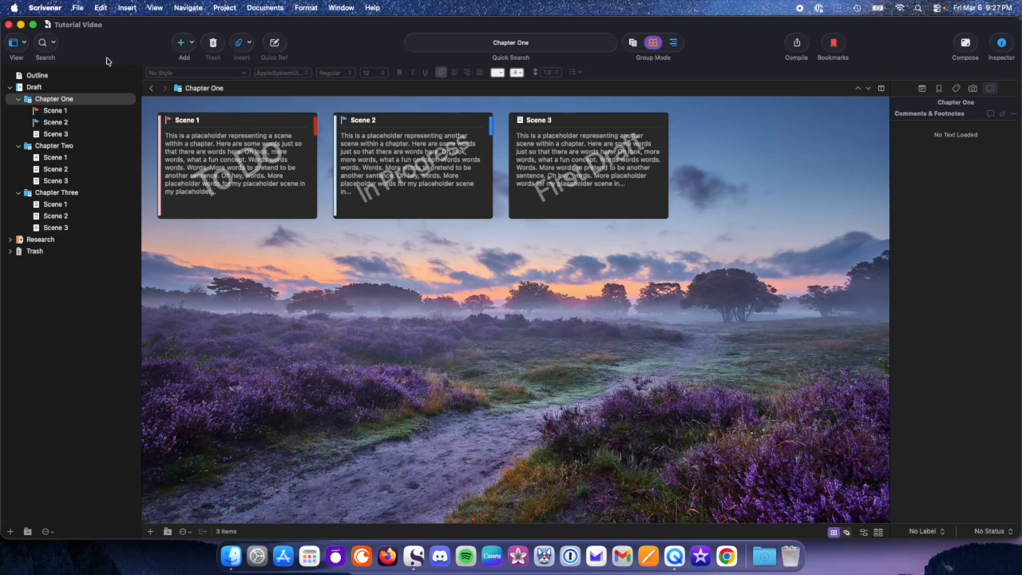
- View the corkboard background choices in the appearance color settings, keep the custom background, and close the settings
left_click(46, 10)
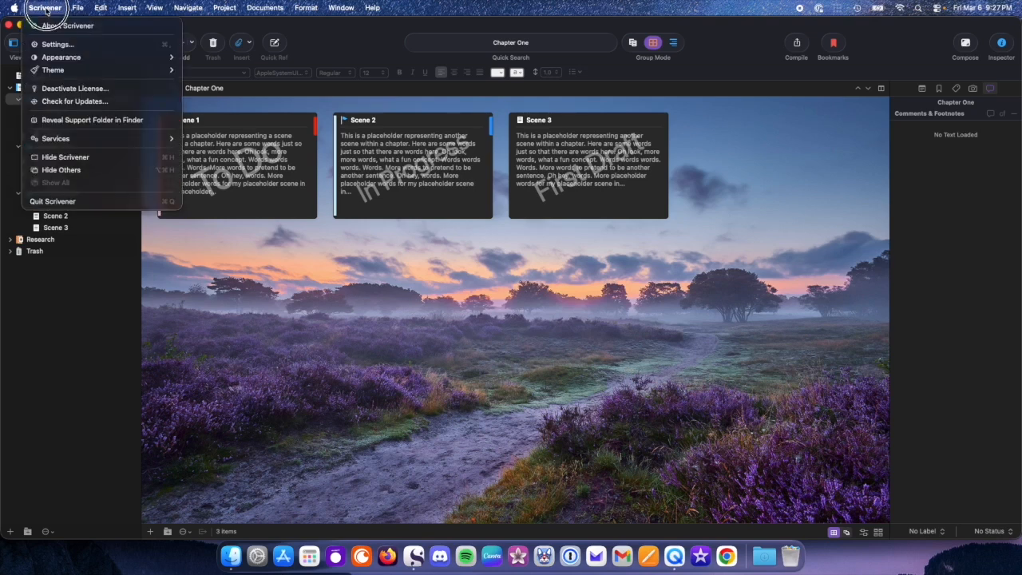
left_click(60, 43)
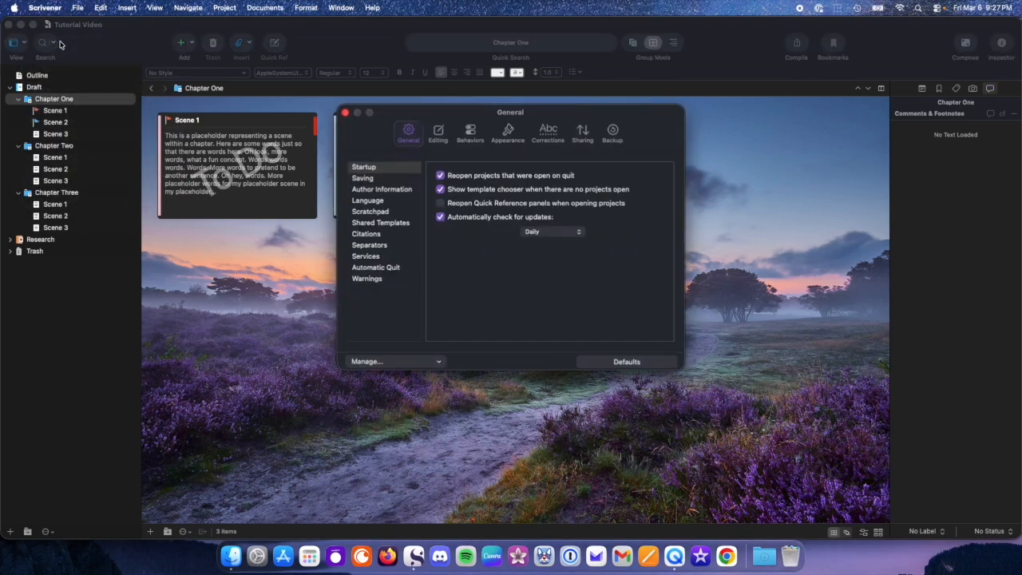
left_click(514, 138)
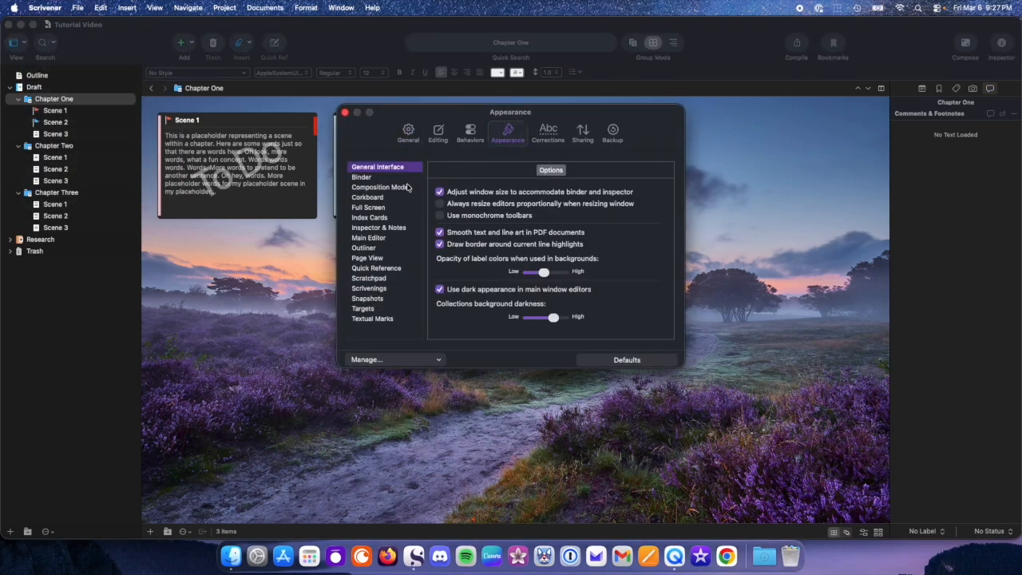
left_click(371, 198)
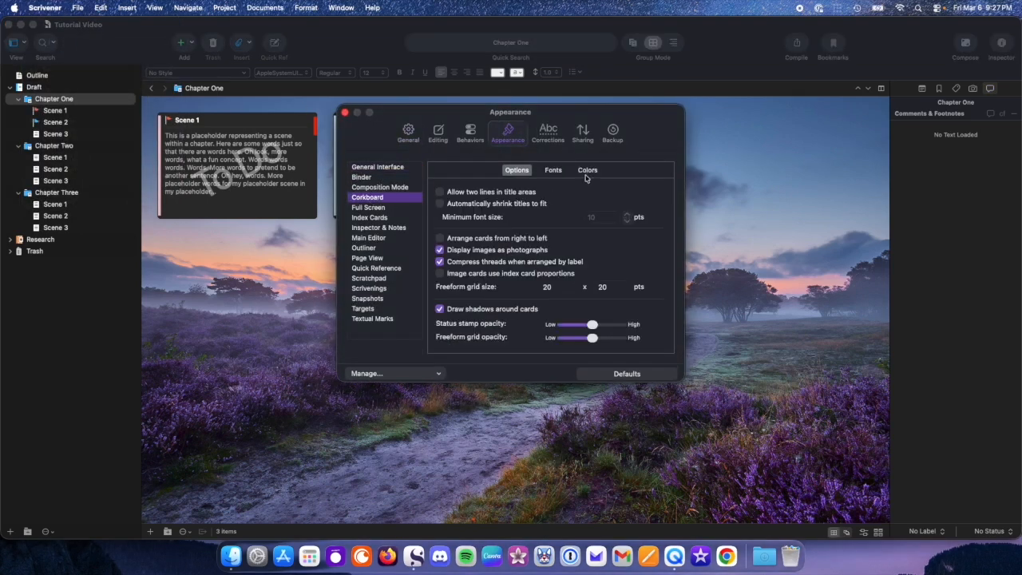
left_click(586, 174)
left_click(589, 195)
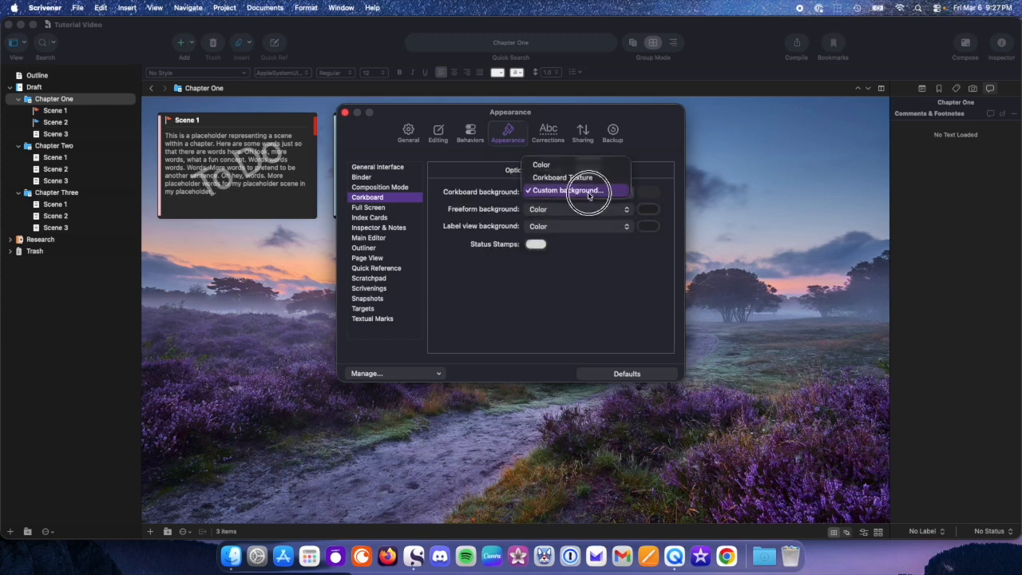
left_click(588, 194)
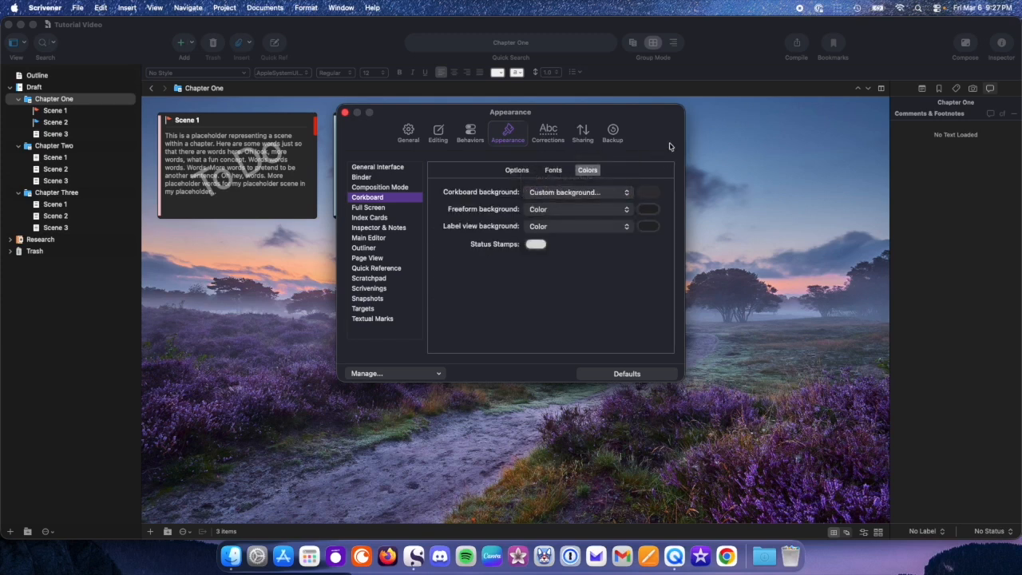
left_click(346, 114)
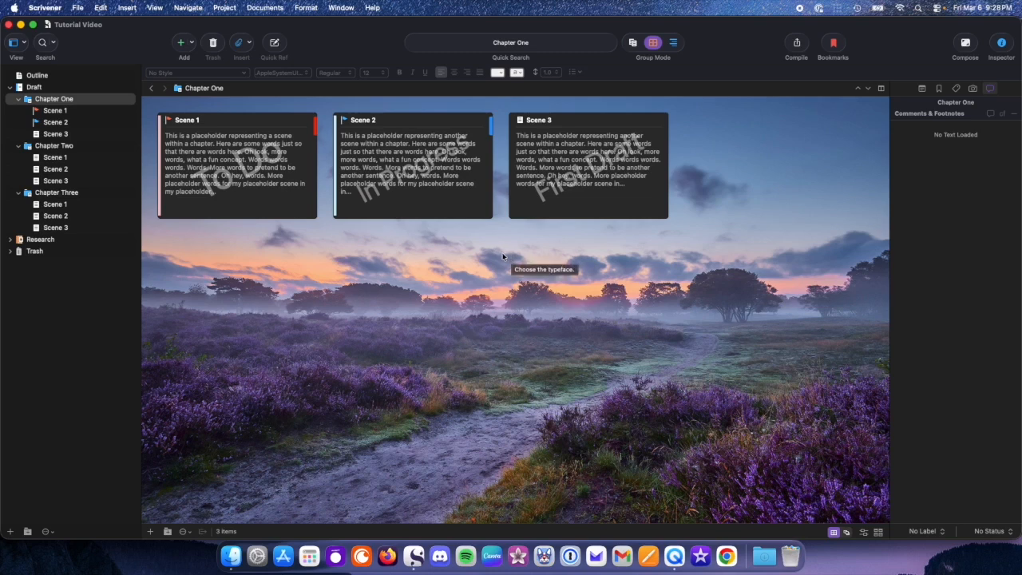
- Select the Scene 2 card, open Chapter One's Scene 1, and examine its synopsis field alongside its opening text
left_click(345, 138)
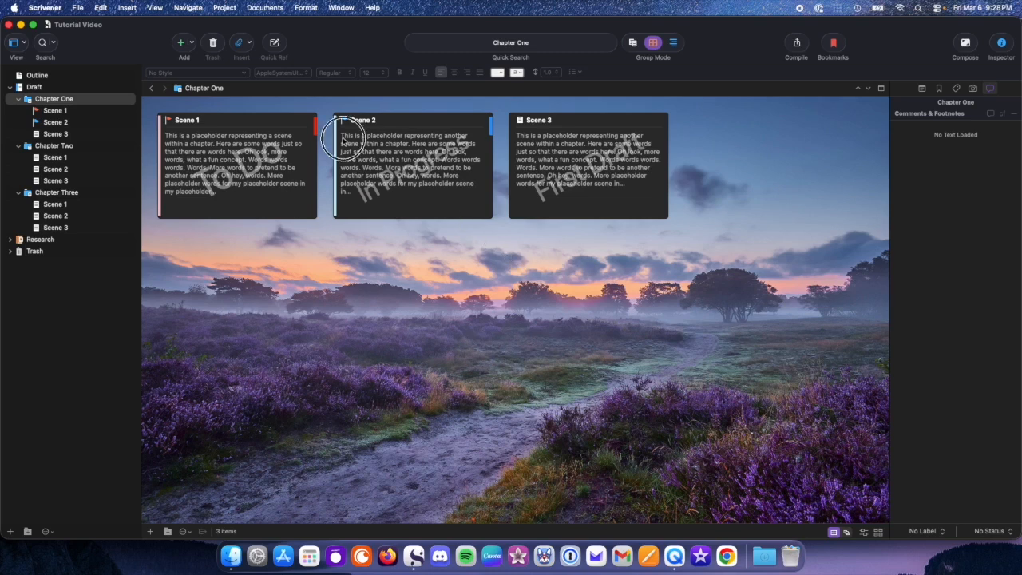
left_click_drag(345, 137, 367, 144)
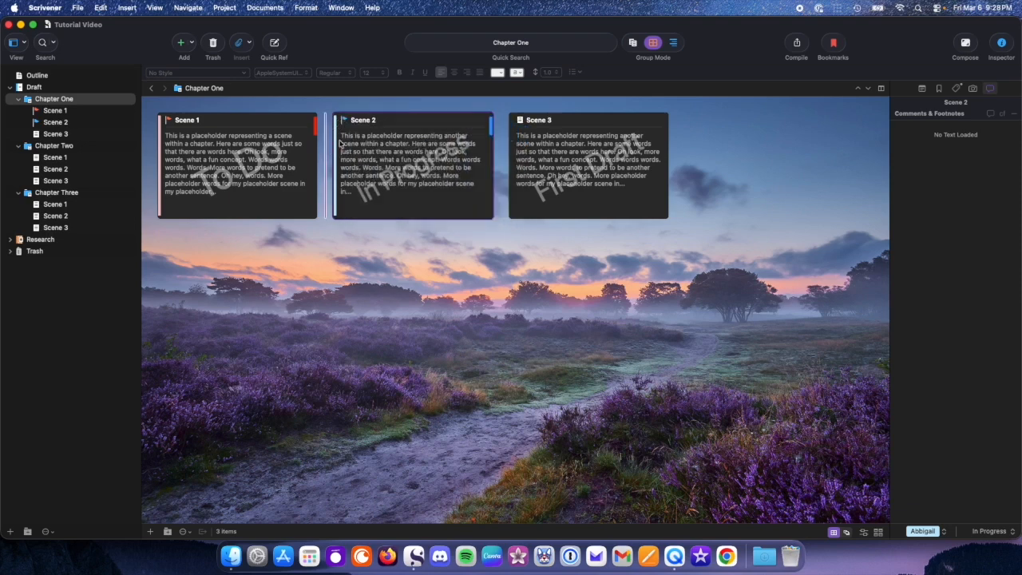
left_click(69, 111)
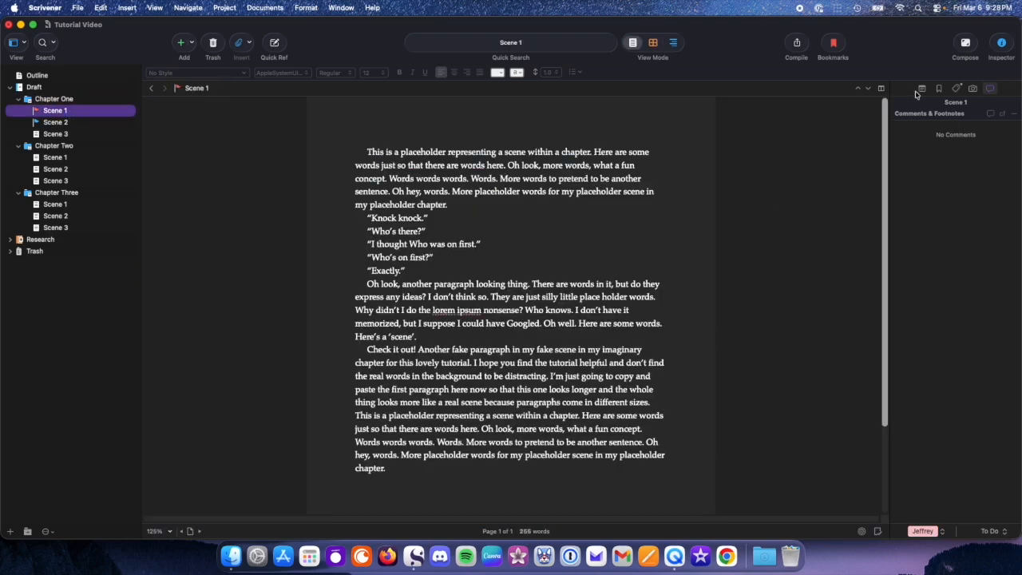
left_click(921, 89)
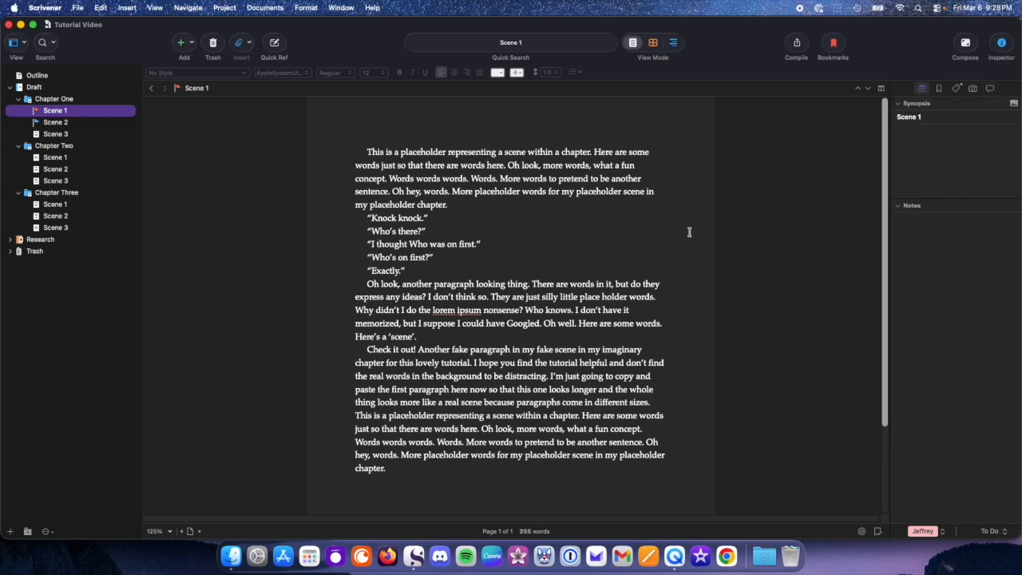
left_click(954, 146)
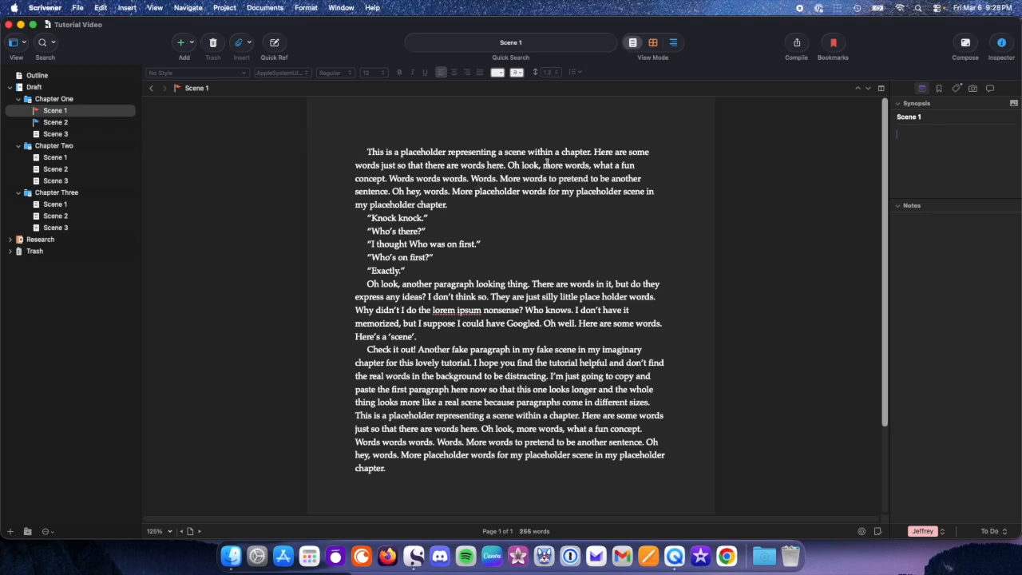
left_click_drag(908, 139, 970, 200)
left_click_drag(349, 152, 465, 216)
left_click(465, 216)
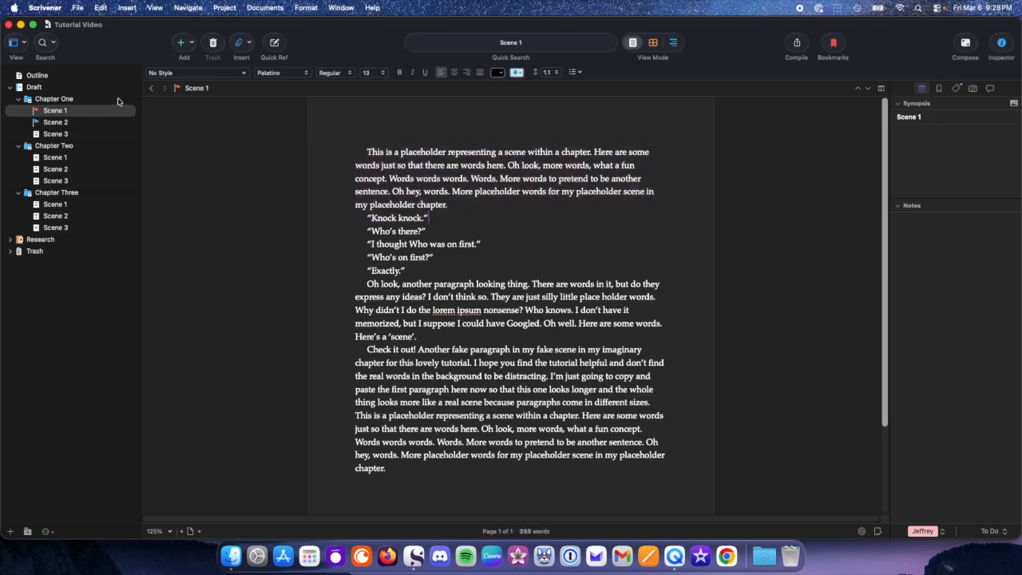
- Open the Outline document with its synopsis and switch it to the corkboard view
left_click(64, 76)
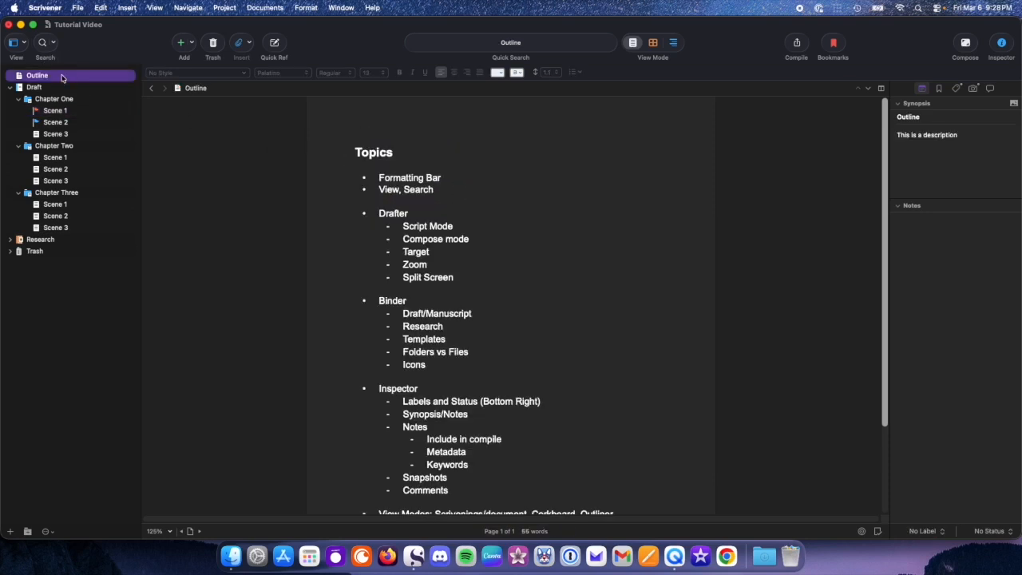
left_click(654, 44)
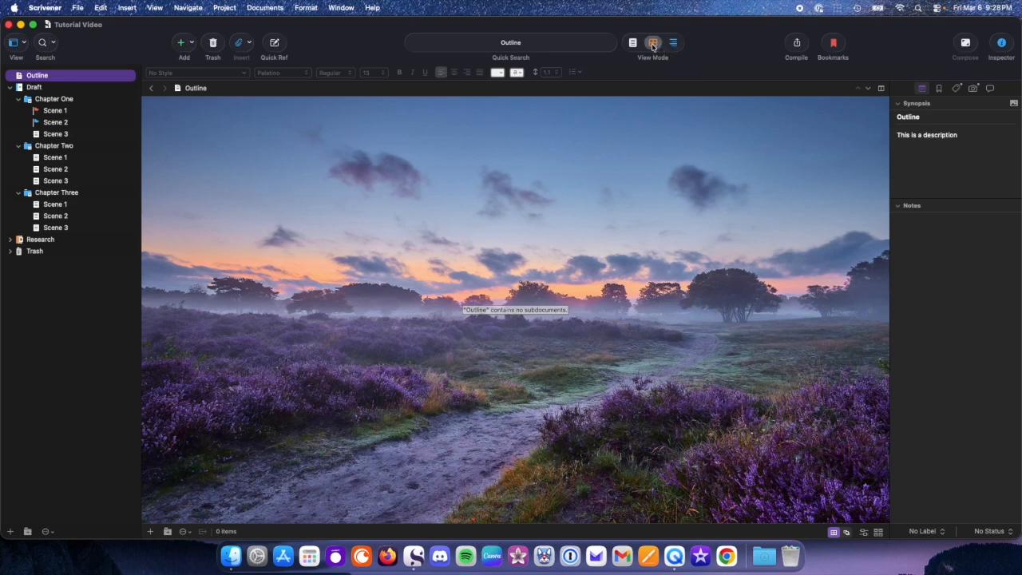
left_click(652, 45)
left_click(652, 44)
- Move the Outline document into Chapter One above Scene 1 and select its card on the chapter's corkboard
left_click_drag(38, 78, 61, 104)
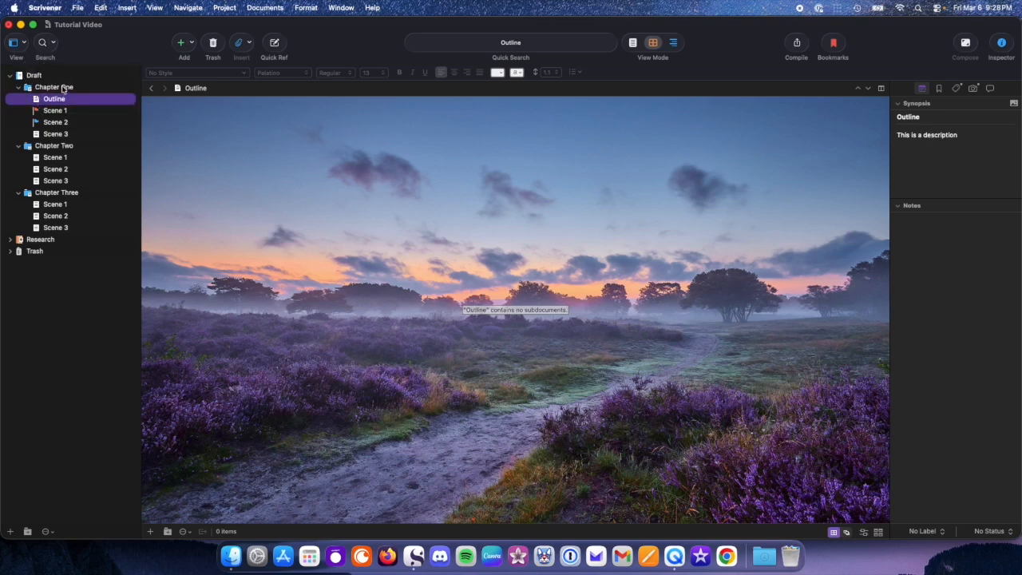
left_click(63, 89)
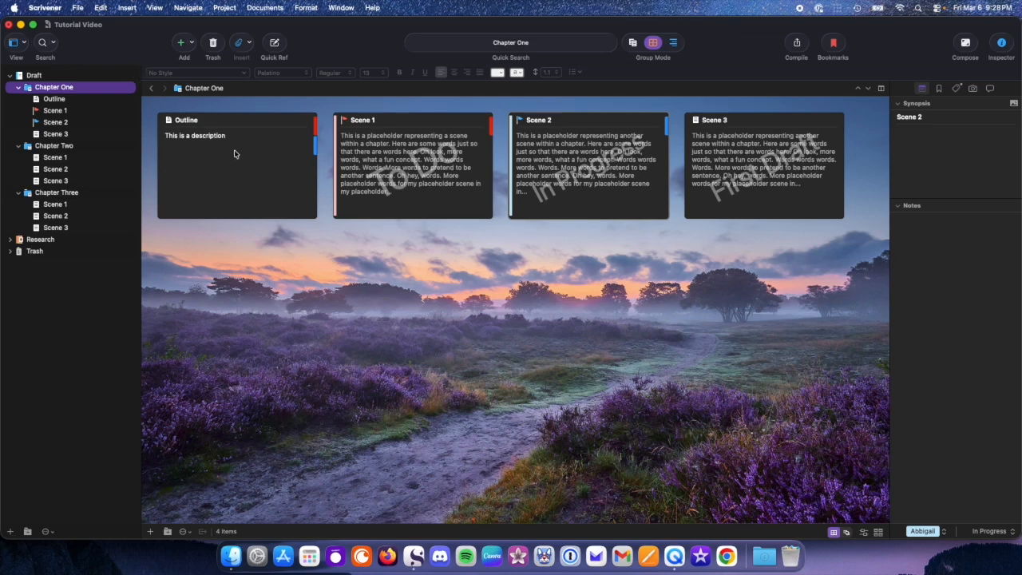
left_click(166, 139)
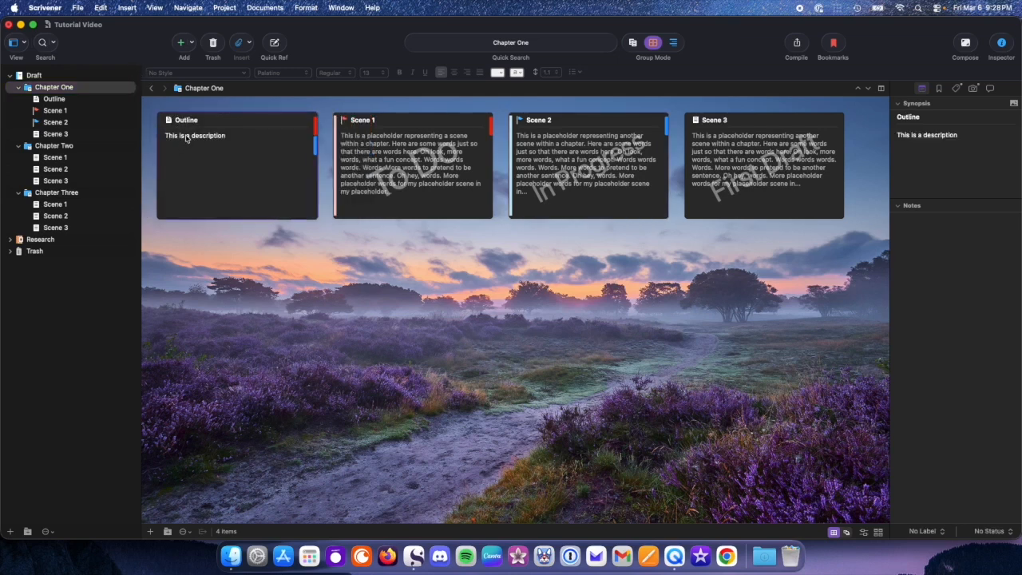
- Move the Outline document out of Chapter One to above the Draft folder and look over its topic list
left_click(956, 145)
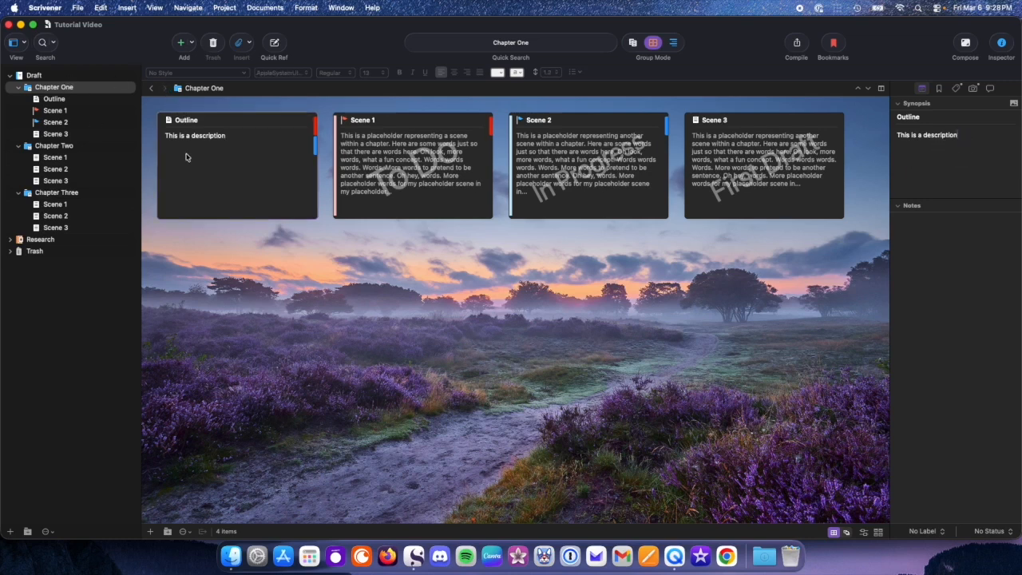
left_click_drag(70, 102, 40, 72)
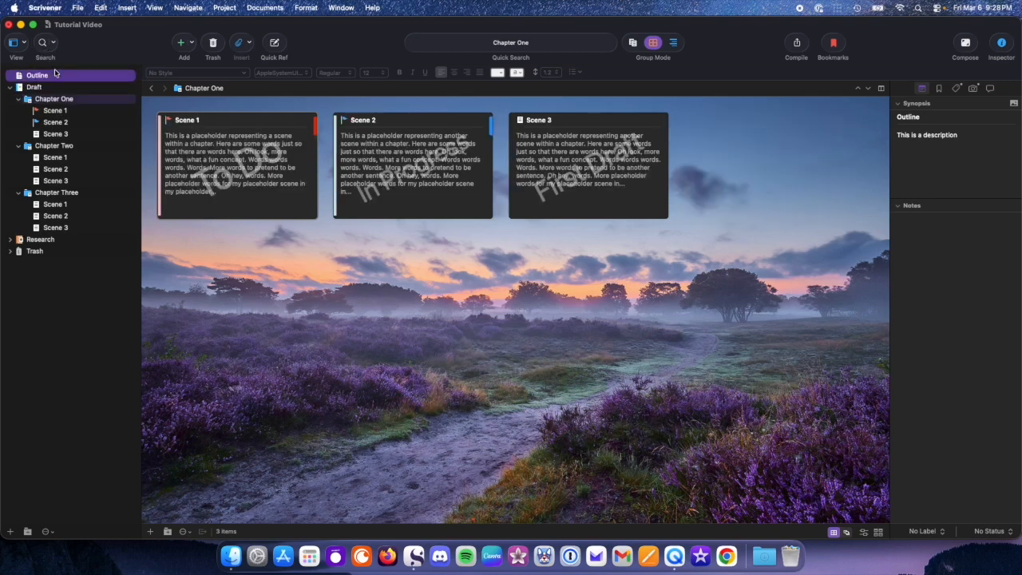
scroll(514, 396, "down", 3)
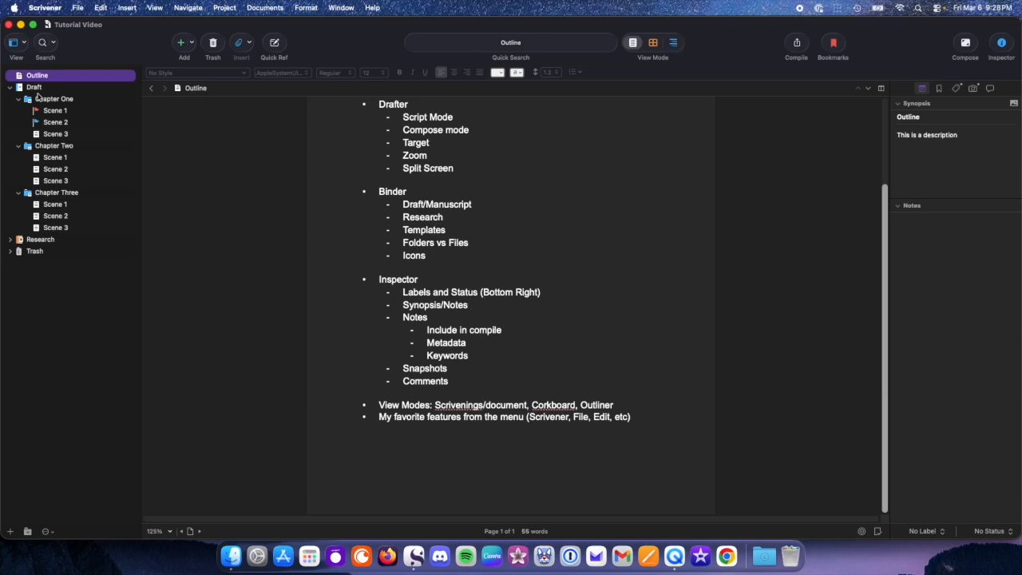
- Switch Chapter One to the outliner view and move the Outline document into the chapter above Scene 1
left_click(42, 99)
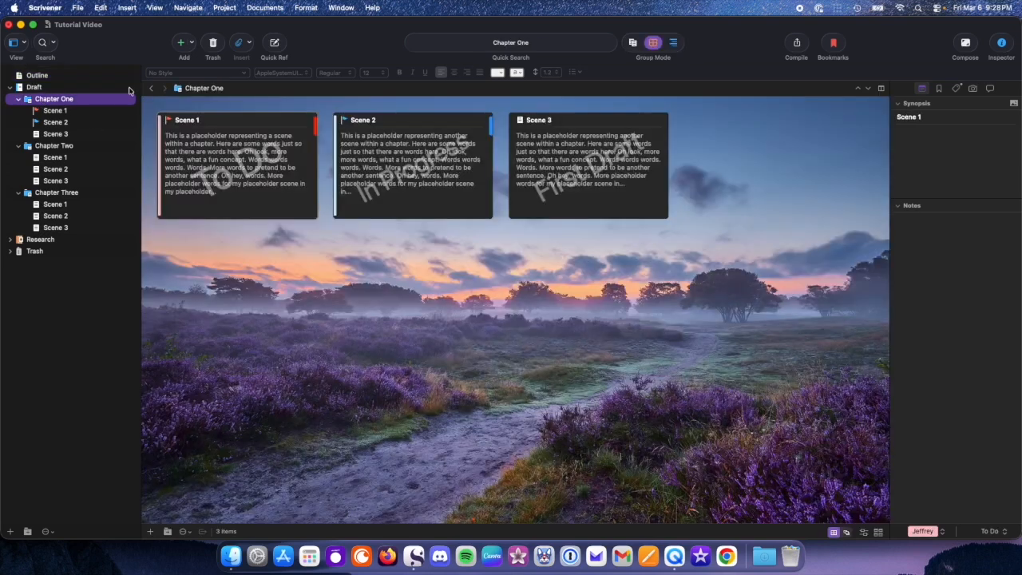
left_click(675, 44)
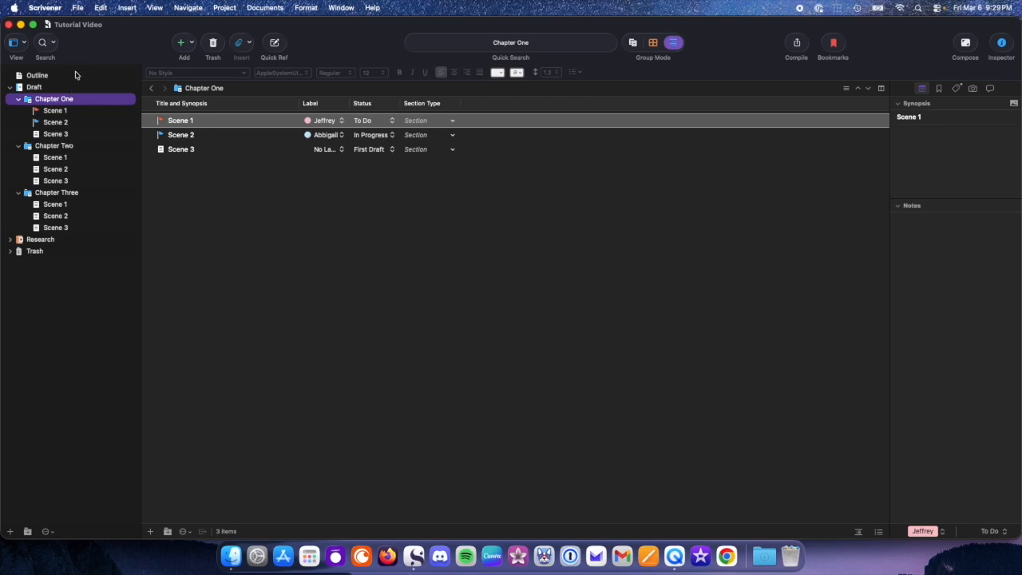
left_click_drag(66, 76, 48, 103)
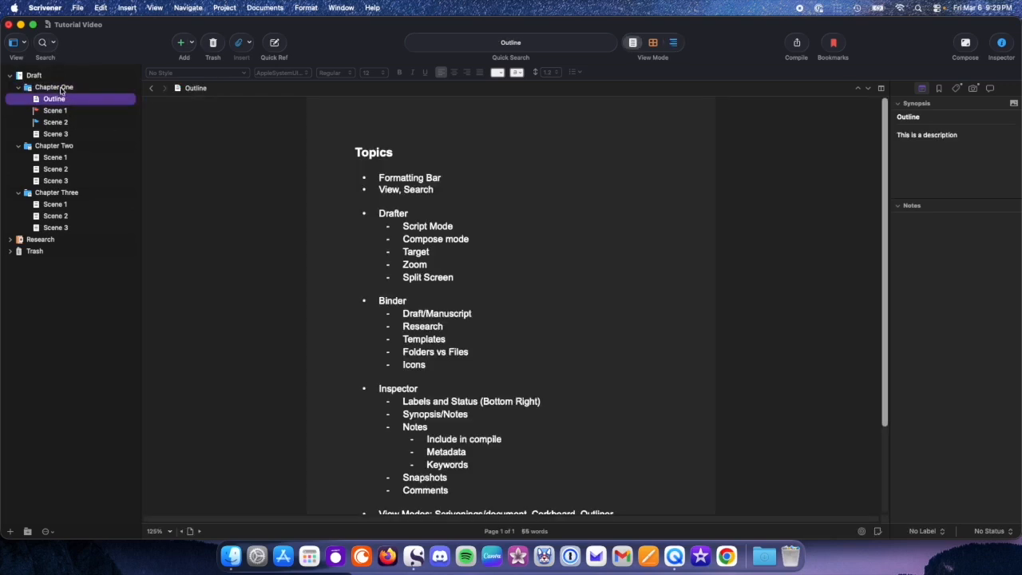
left_click(62, 89)
left_click(168, 136)
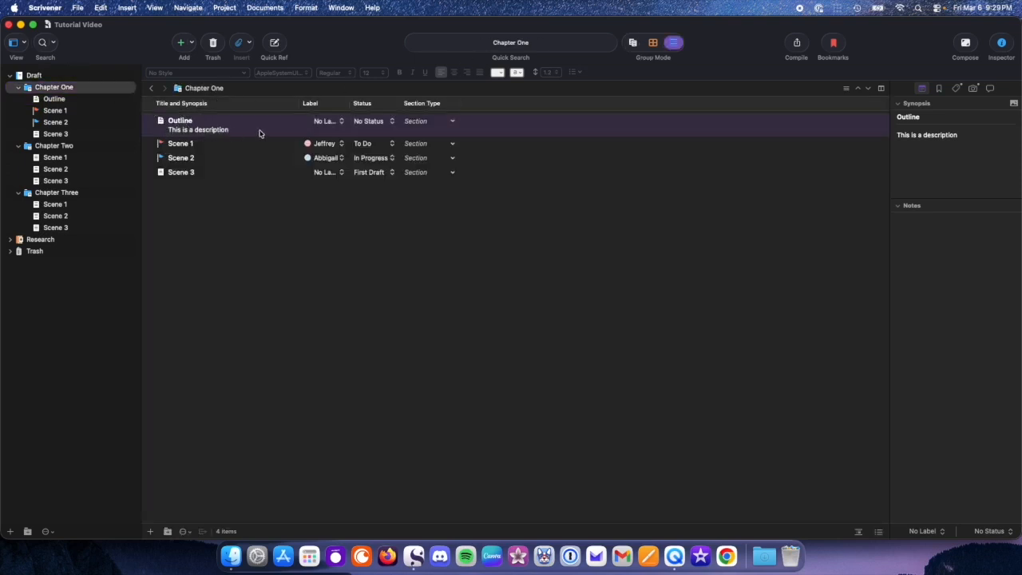
- View the Outline row's label choices without changing them, look at Chapter Two's Scene 1, and return to Chapter One's outliner
left_click(327, 124)
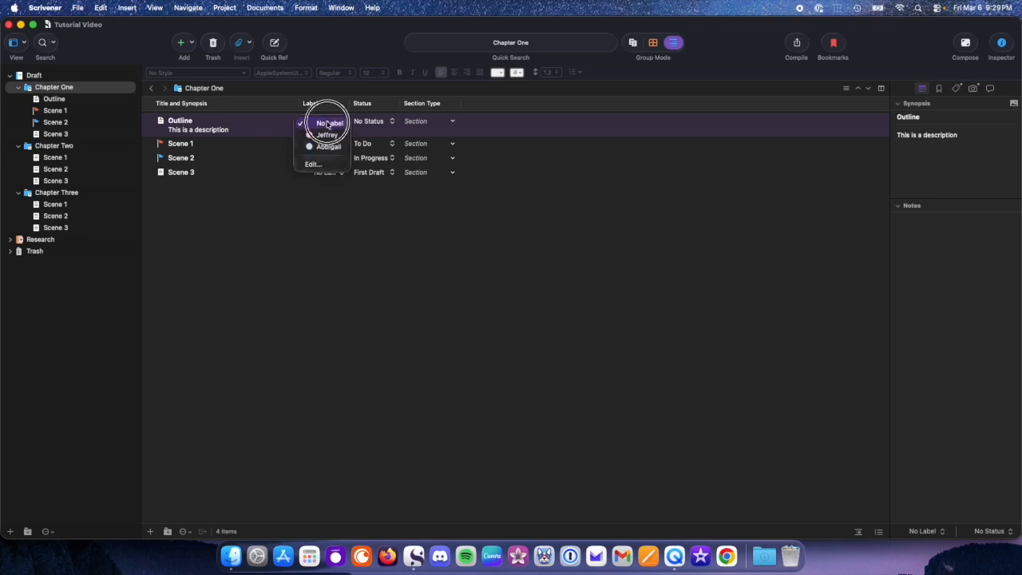
left_click(336, 205)
left_click(184, 170)
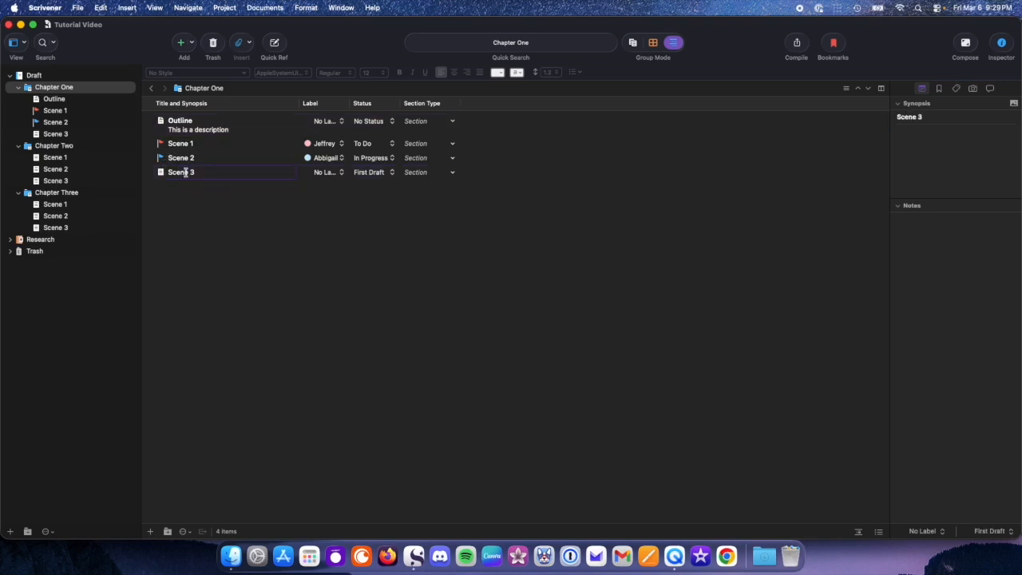
left_click(50, 159)
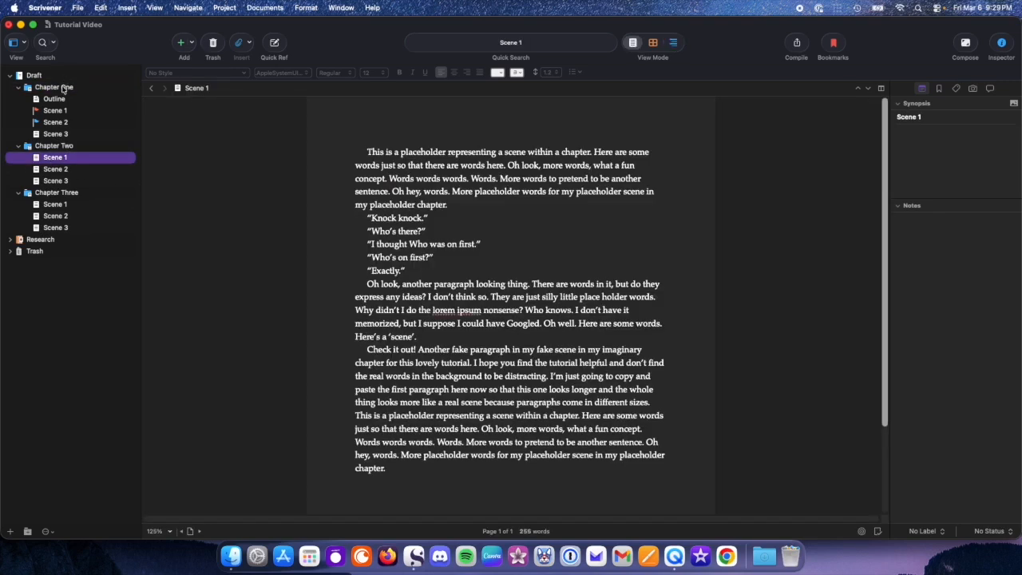
left_click(63, 88)
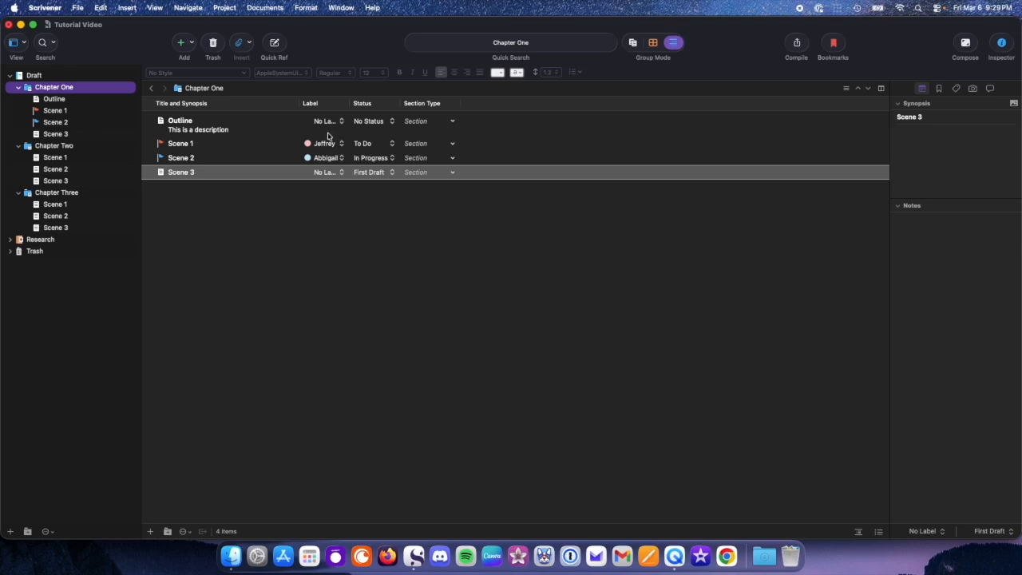
- View the status and section type choices for the Outline row, leaving both settings as they are
left_click(379, 122)
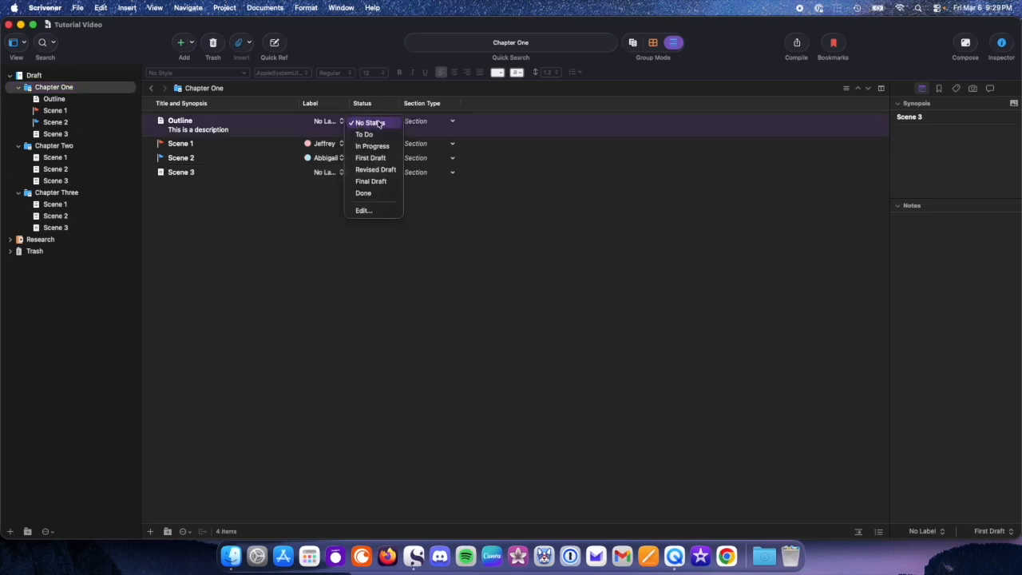
left_click(538, 123)
left_click(424, 123)
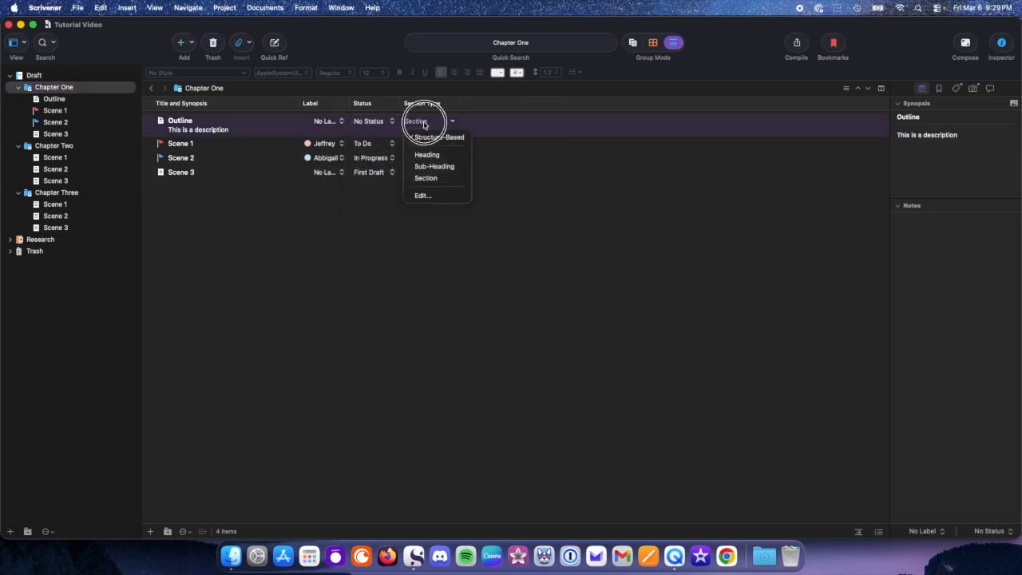
left_click(437, 102)
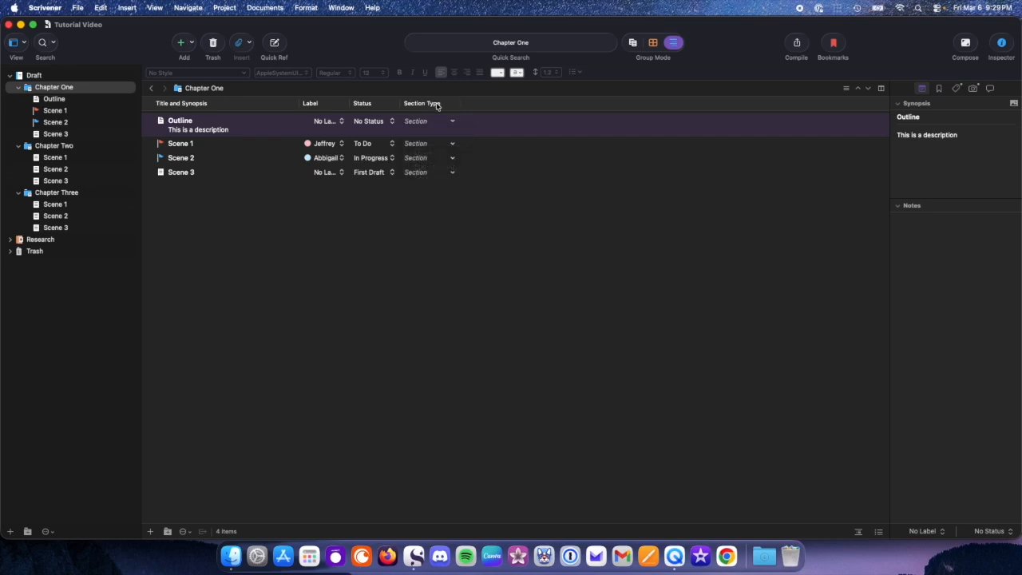
- Hide the Section Type column in the outliner and show the Keywords column
left_click(162, 10)
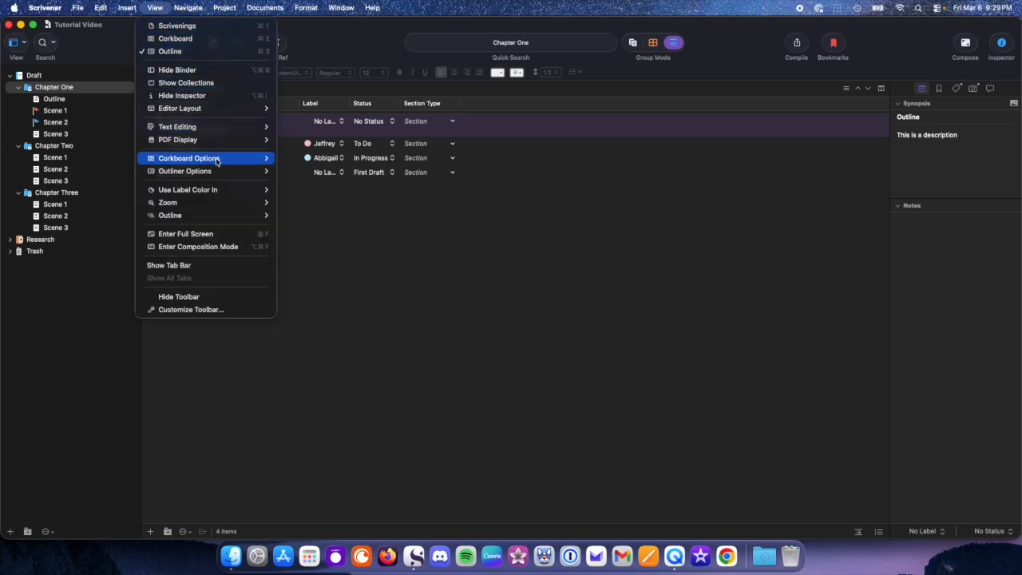
mouse_move(229, 173)
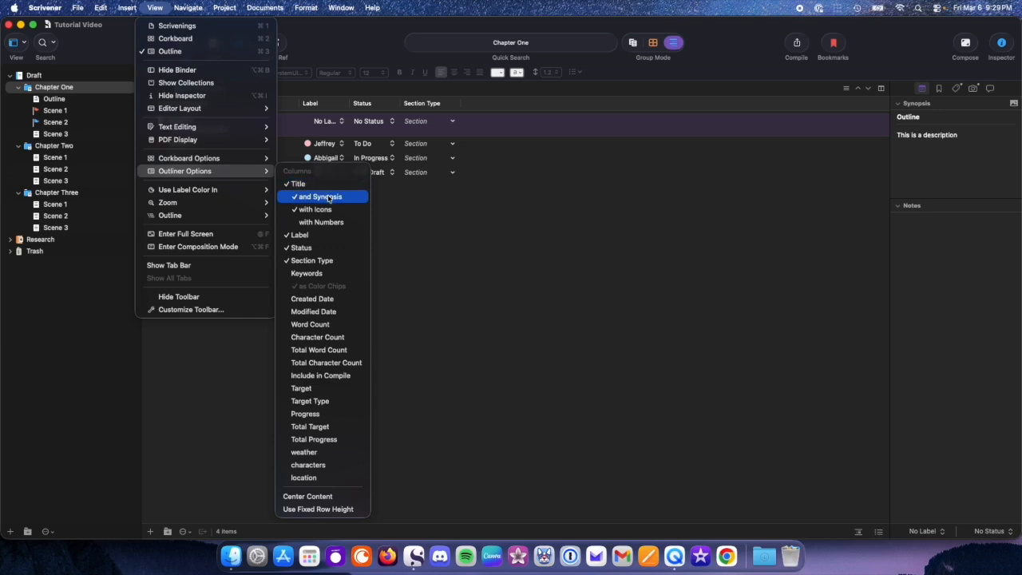
left_click(325, 261)
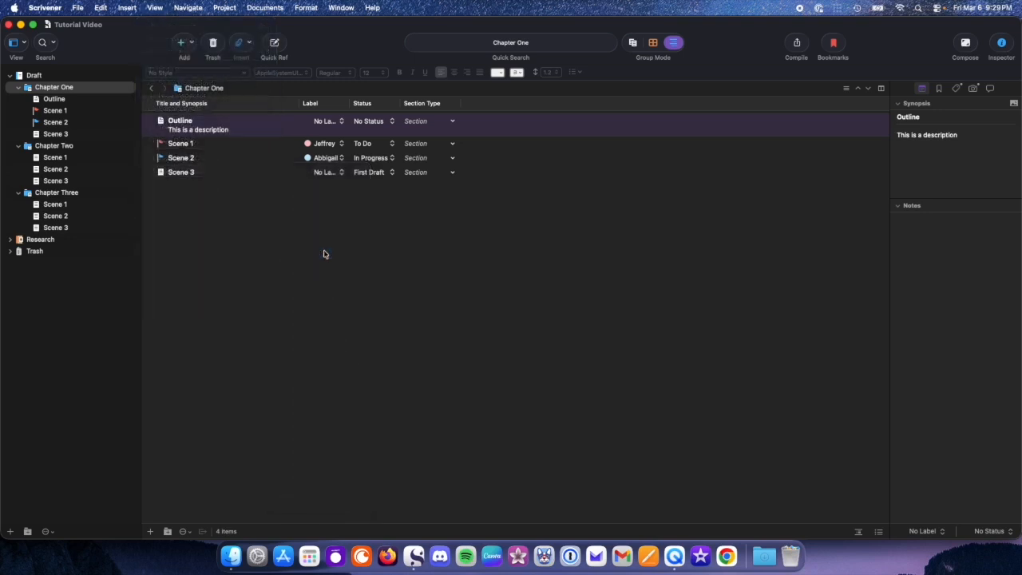
left_click(160, 9)
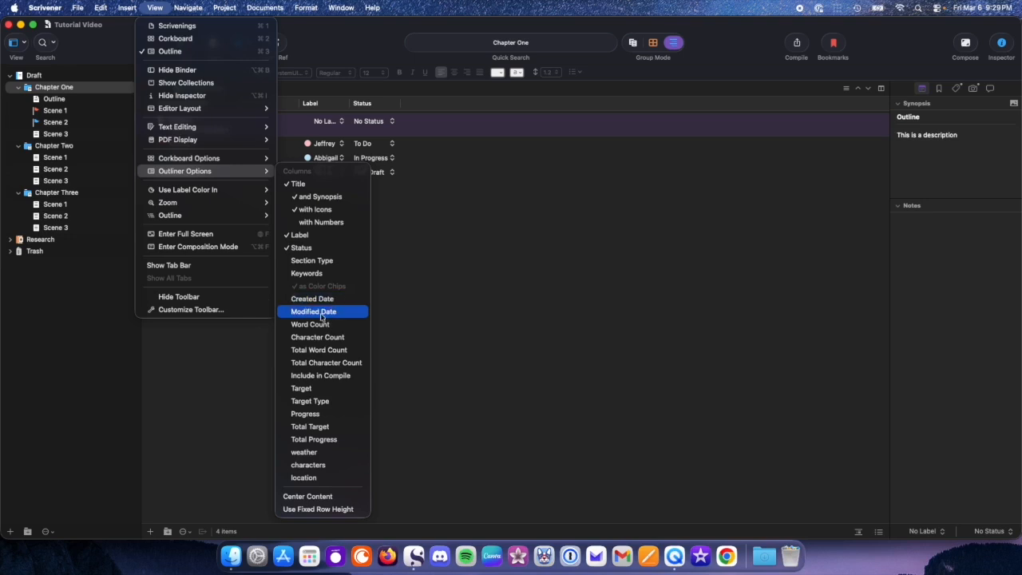
left_click(333, 275)
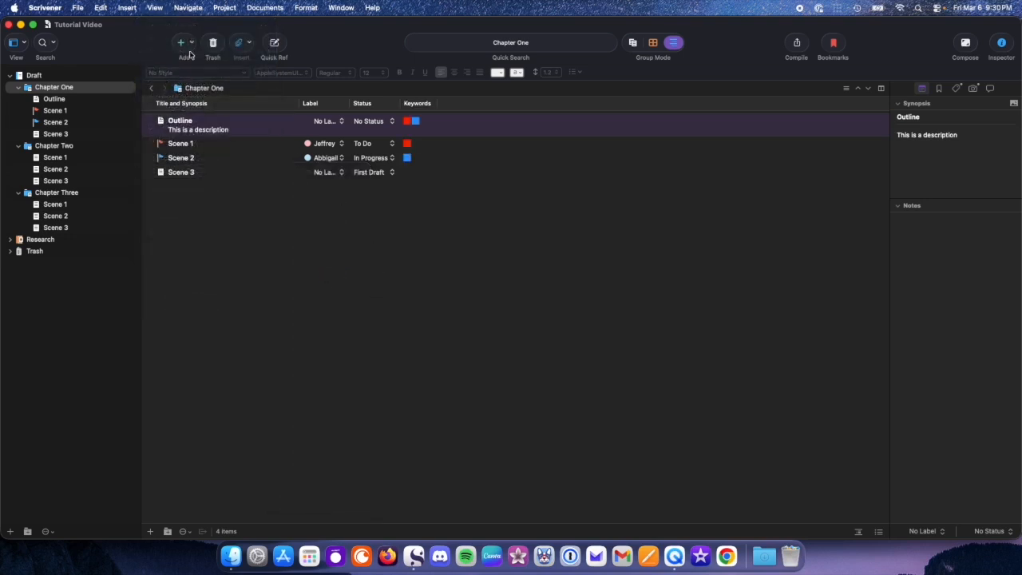
- Show the custom weather column in the outliner and display the entire Draft folder
left_click(159, 9)
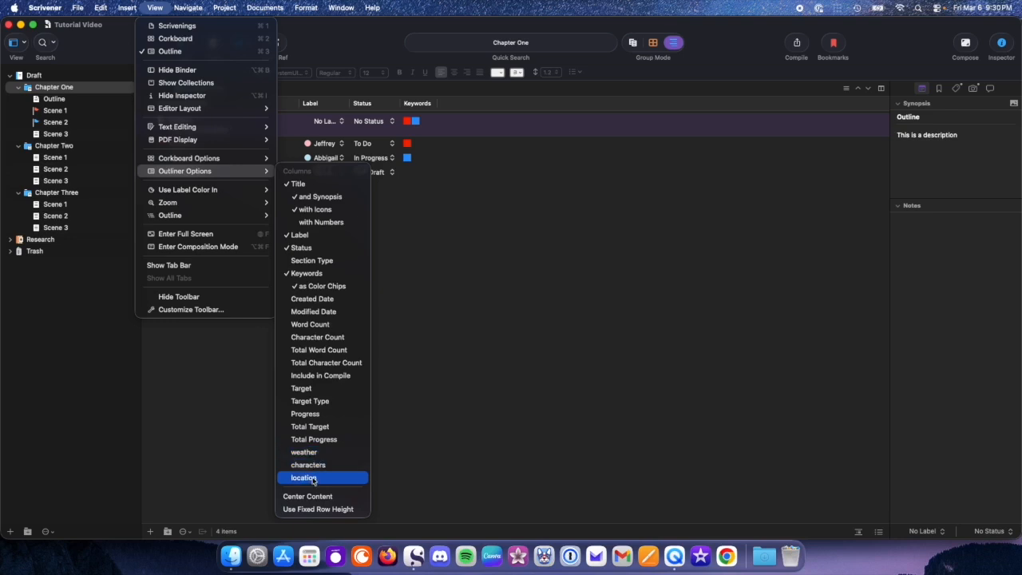
left_click(321, 452)
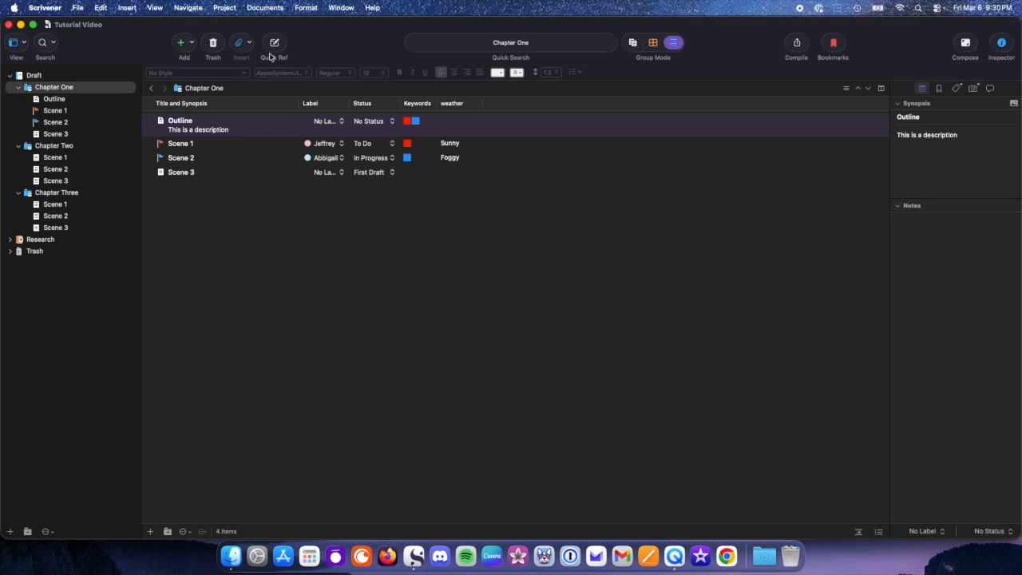
left_click(32, 77)
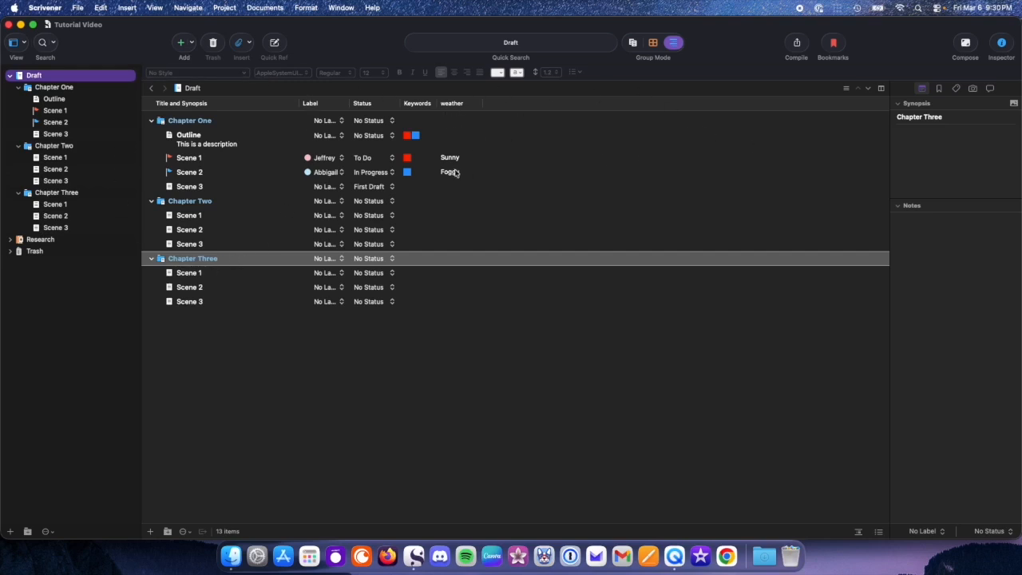
- Sort the Draft outliner by the weather column, cycling through ascending, unsorted and descending order
left_click(461, 103)
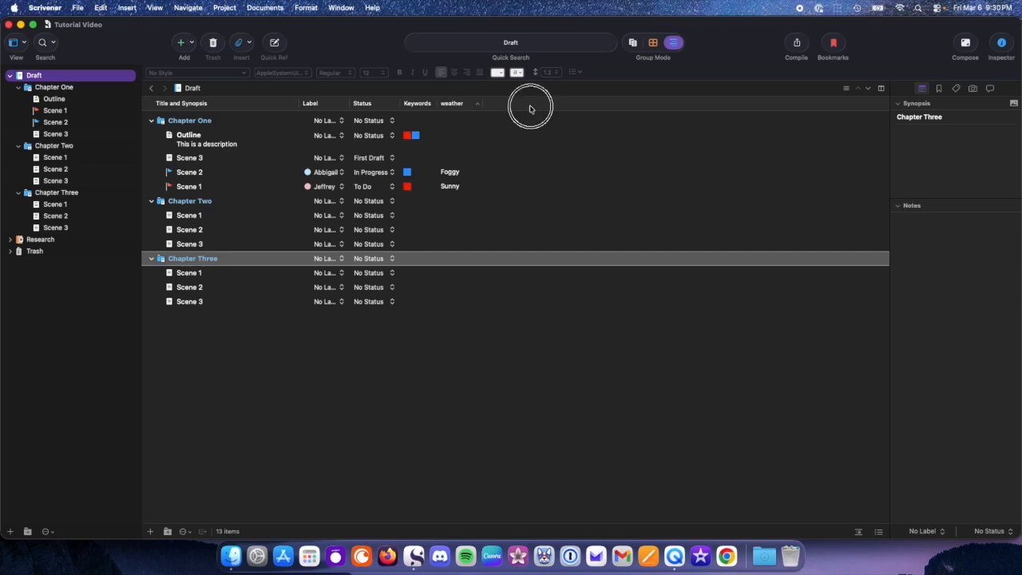
left_click(461, 107)
left_click(461, 103)
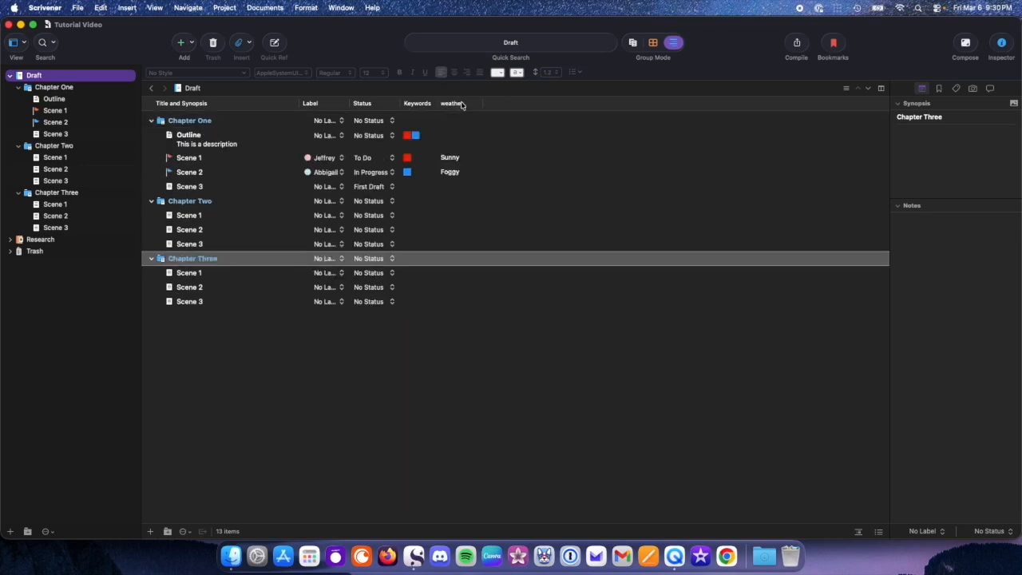
left_click(461, 105)
left_click(460, 104)
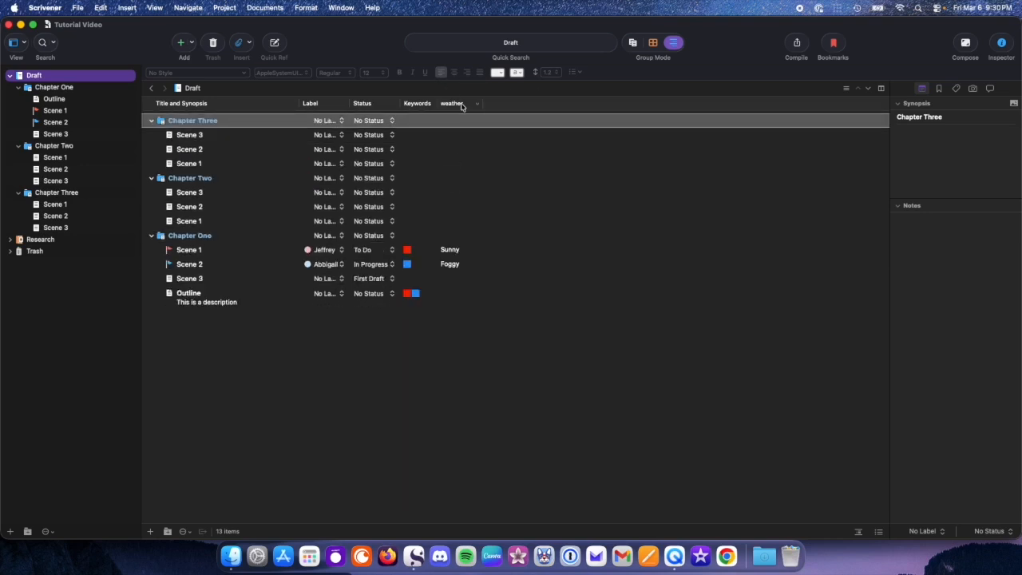
- Sort the Draft outliner by title and synopsis in ascending order
left_click(194, 104)
mouse_move(410, 51)
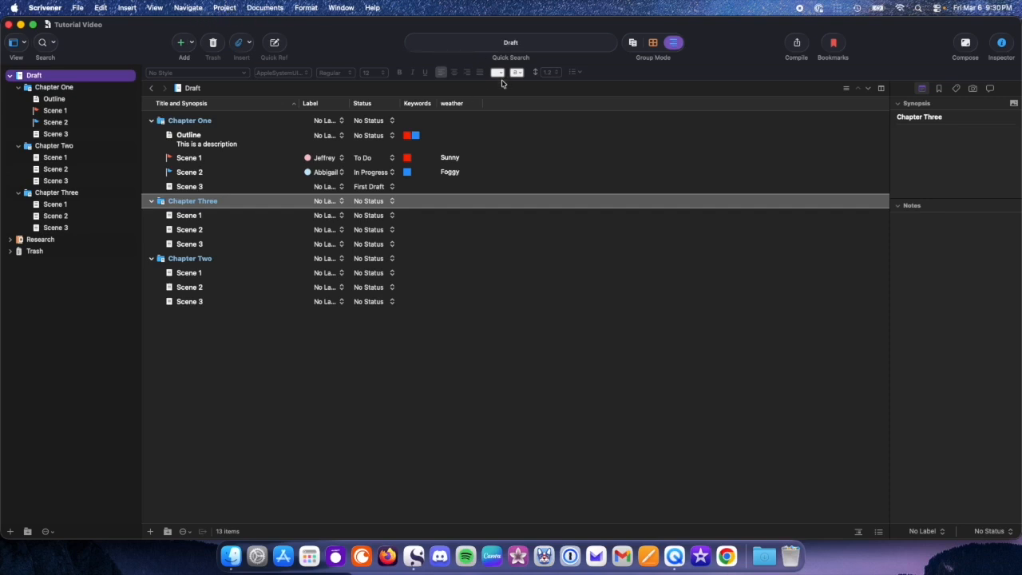
left_click(495, 104)
left_click(499, 107)
left_click(493, 111)
- Turn off the outliner view for the Draft folder and move the Outline document above Draft in the binder
left_click(630, 44)
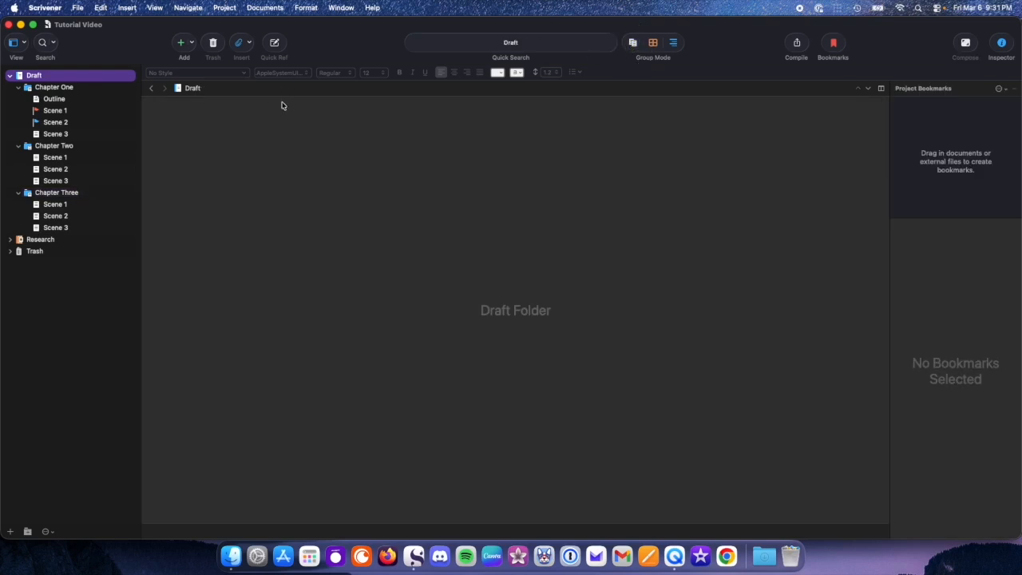
left_click(631, 45)
left_click_drag(53, 98, 54, 69)
left_click_drag(48, 246, 70, 76)
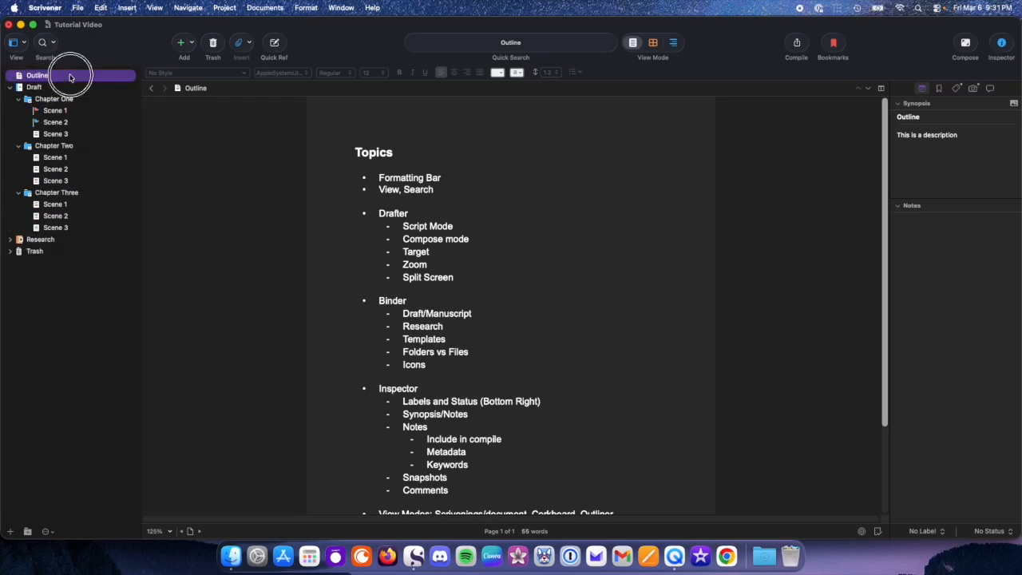
- Review the Outline document's topic list and highlight its last topic about favorite menu features
scroll(548, 454, "down", 2)
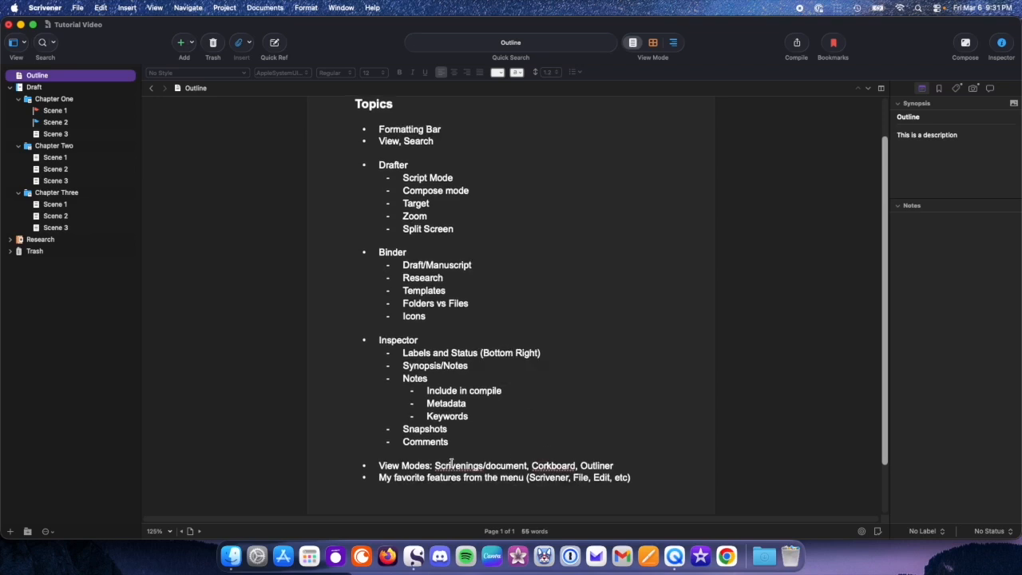
left_click_drag(366, 477, 634, 474)
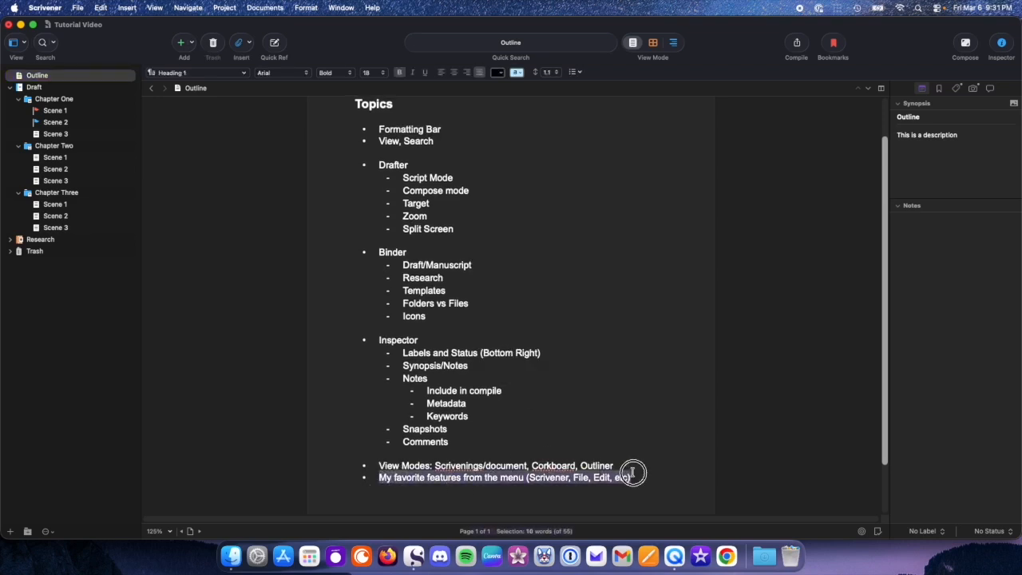
left_click(639, 478)
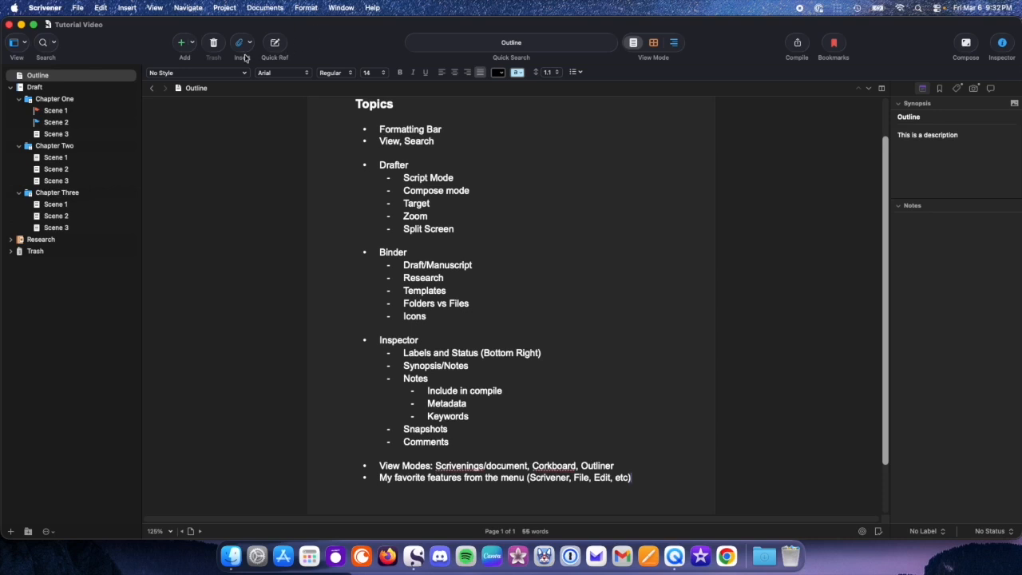
- Open the settings and examine the Appearance options for Composition Mode, Index Cards, Inspector & Notes and Main Editor, including the index card themes
left_click(51, 11)
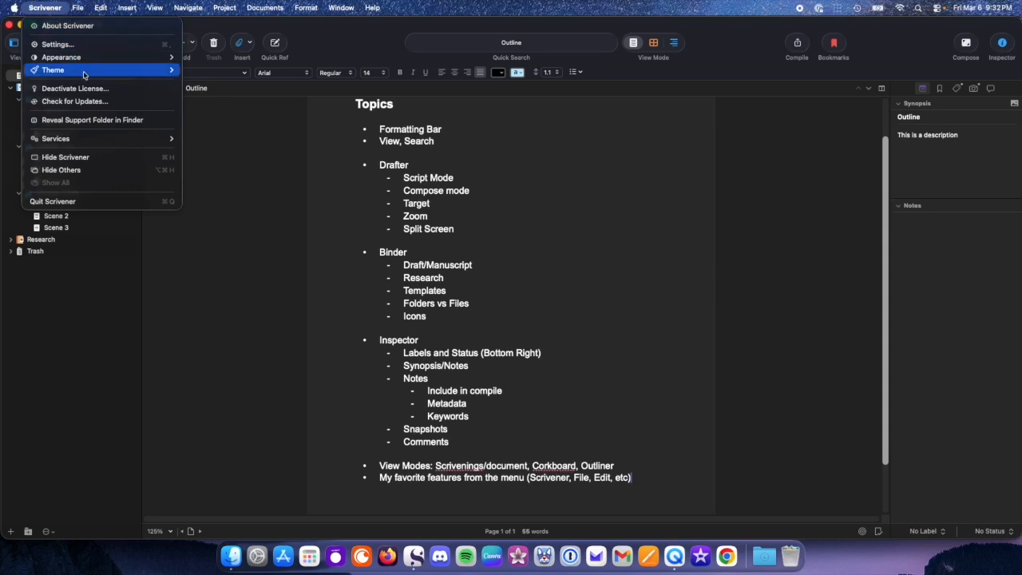
left_click(57, 45)
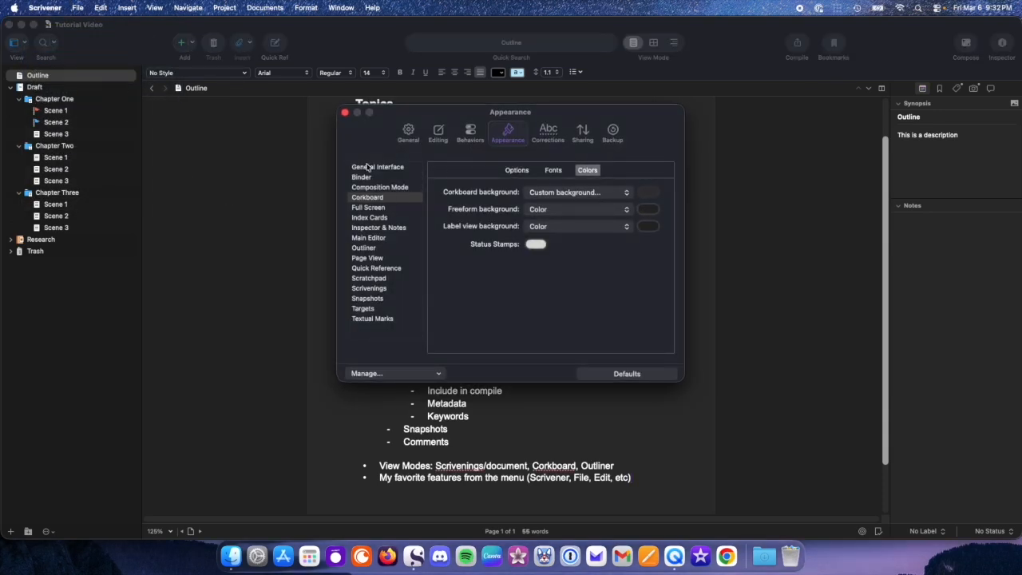
left_click(369, 188)
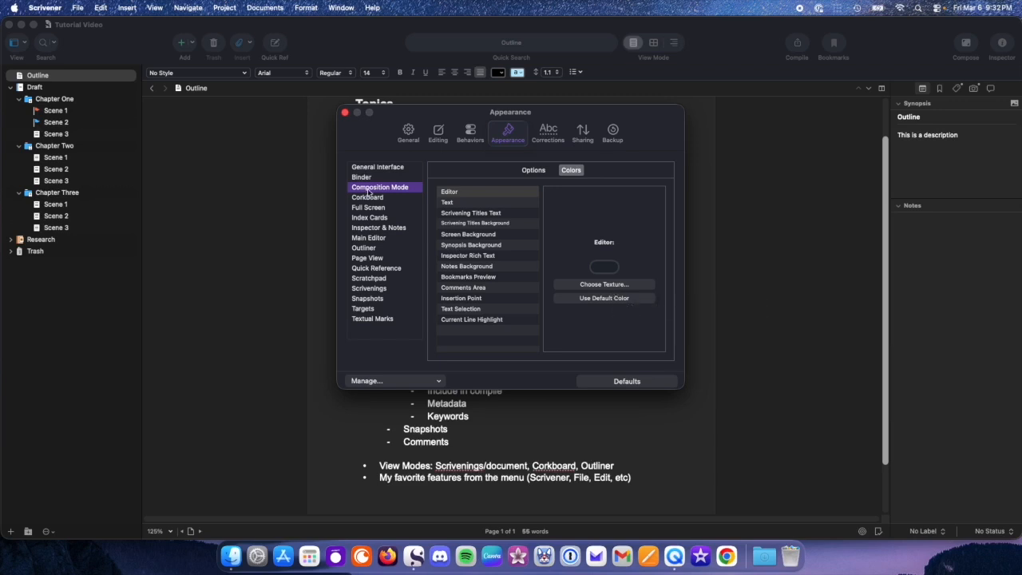
left_click(376, 218)
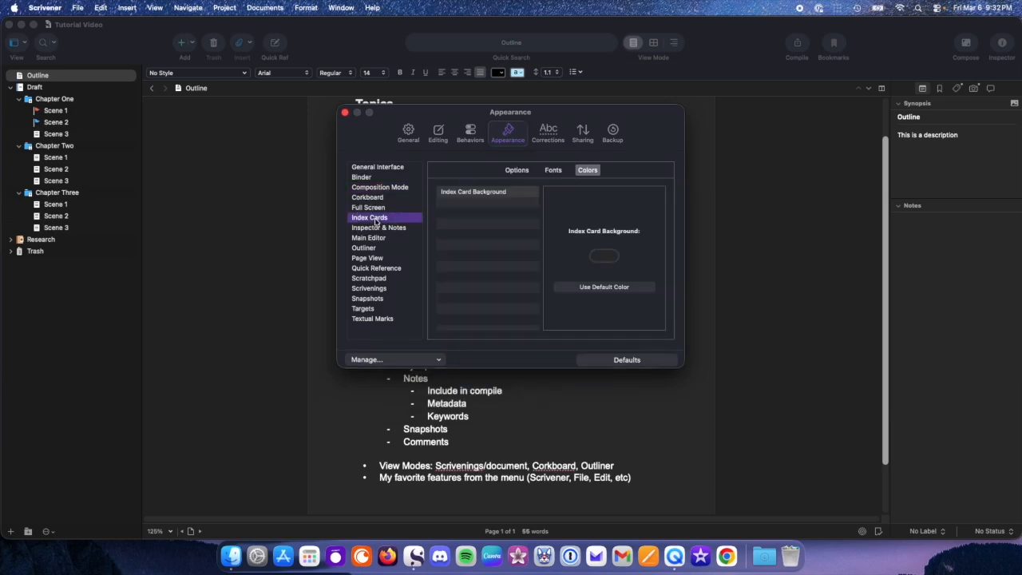
left_click(519, 171)
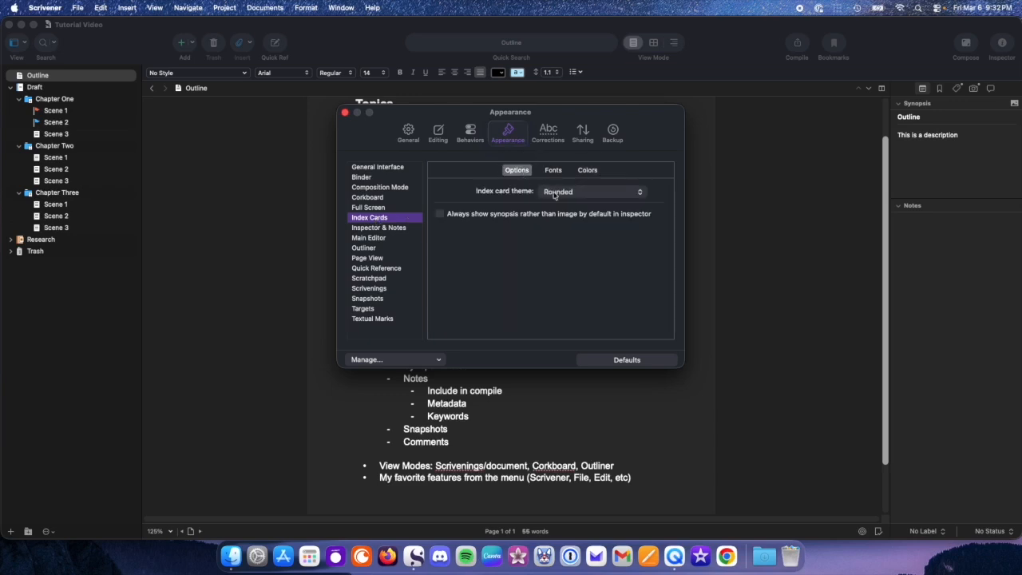
left_click(555, 192)
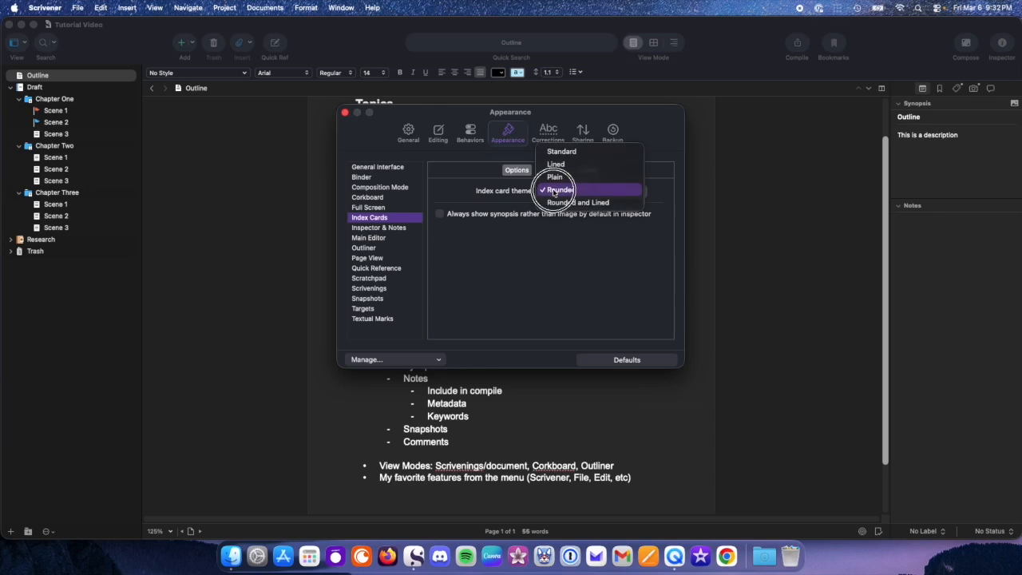
left_click(480, 290)
left_click(377, 228)
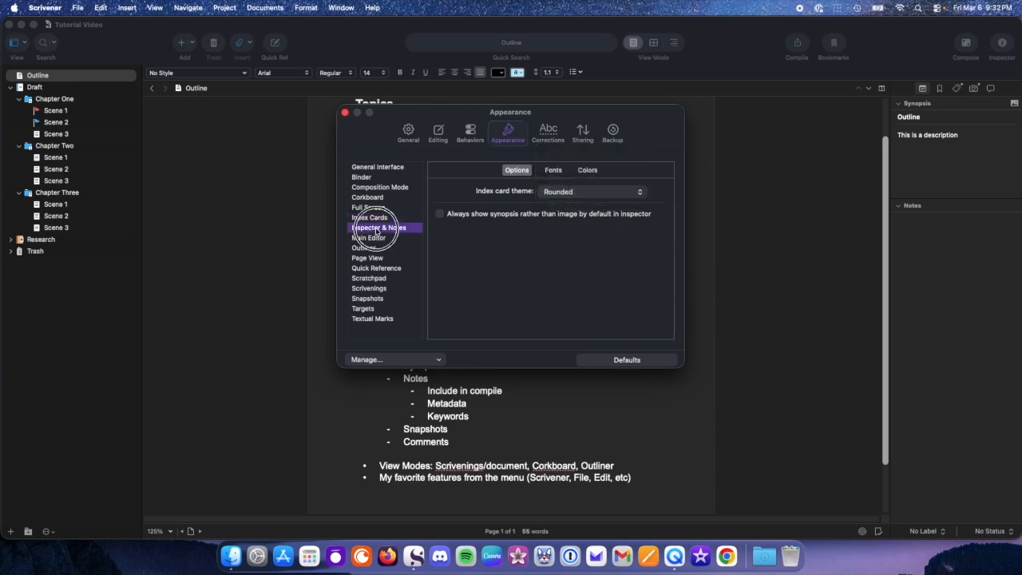
left_click(373, 238)
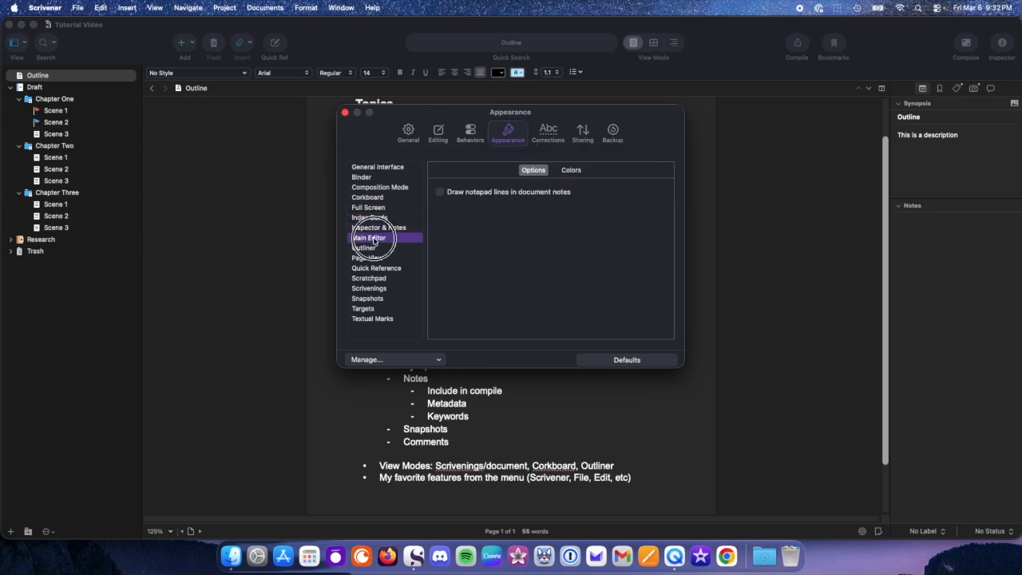
- Examine the Corkboard appearance options, the Index Cards fonts and colors, and the Outliner colors
left_click(379, 198)
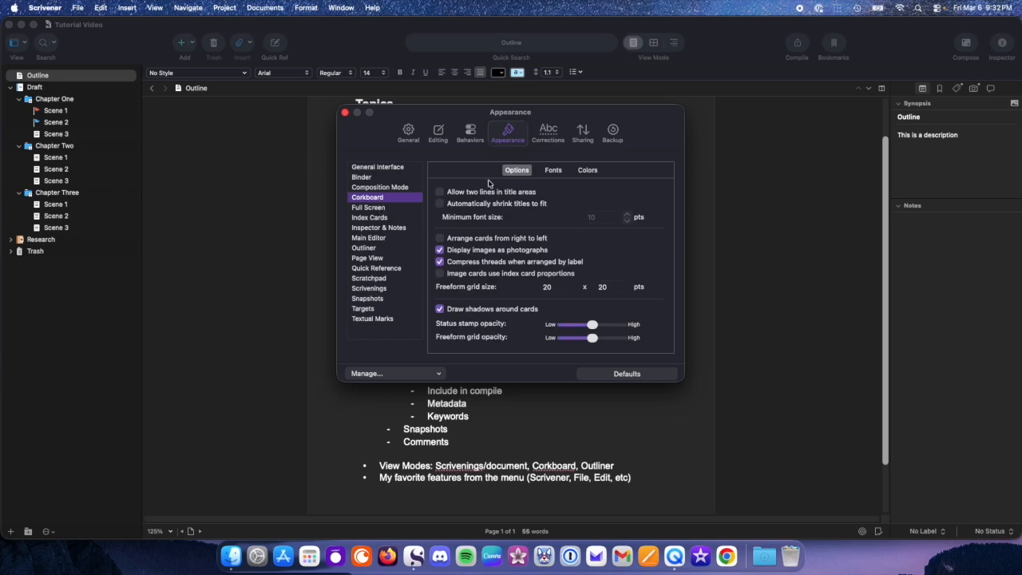
left_click(439, 249)
left_click(369, 218)
left_click(558, 172)
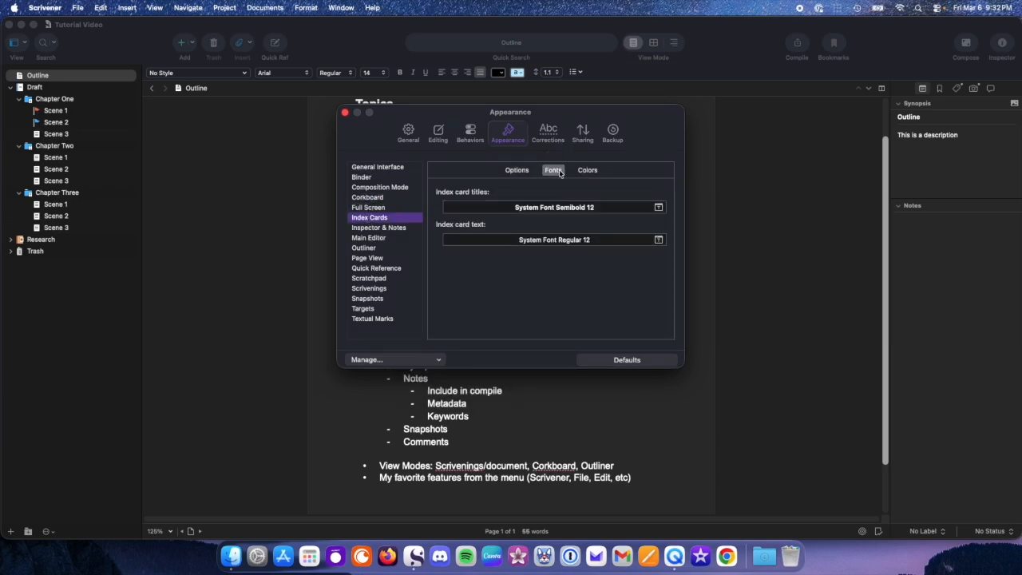
left_click(590, 173)
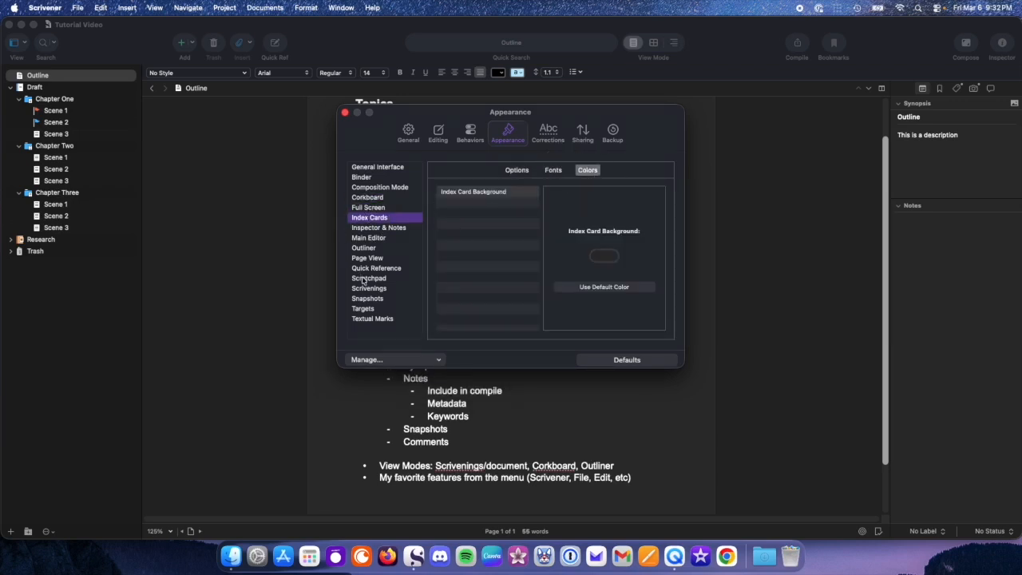
left_click(364, 248)
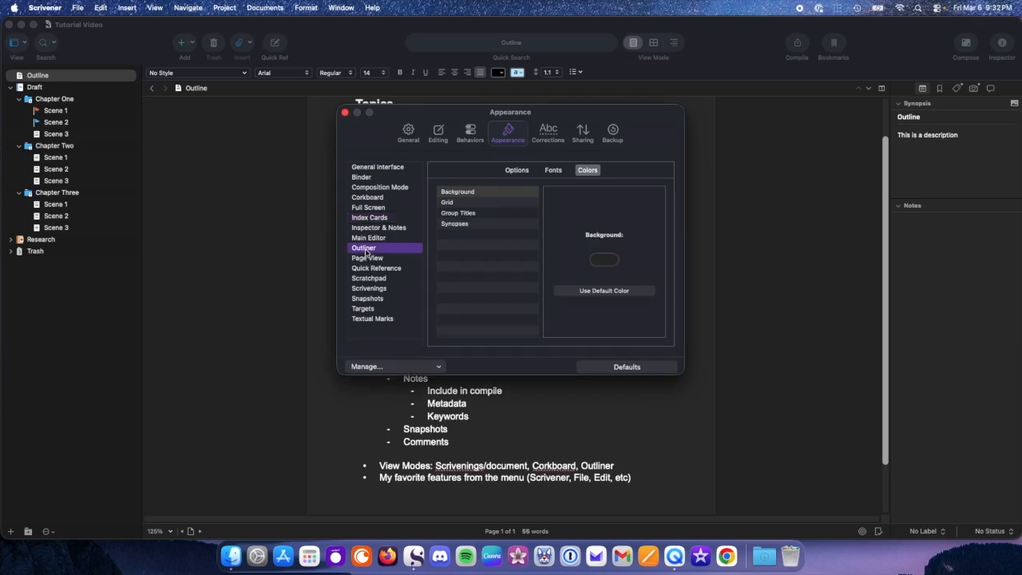
- Look over the General, Editing and Behaviors settings and close the settings window
left_click(409, 137)
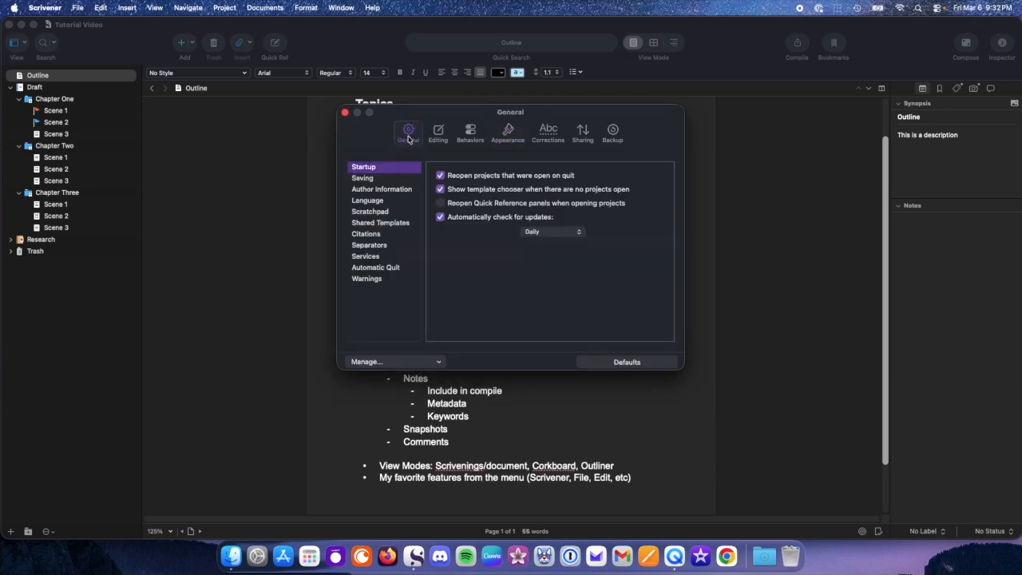
left_click(438, 134)
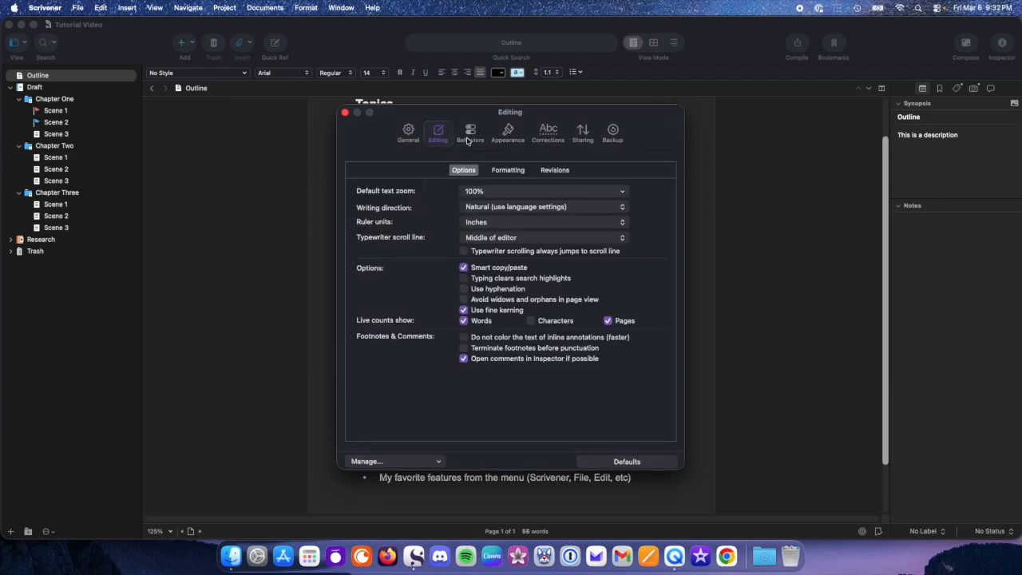
left_click(471, 133)
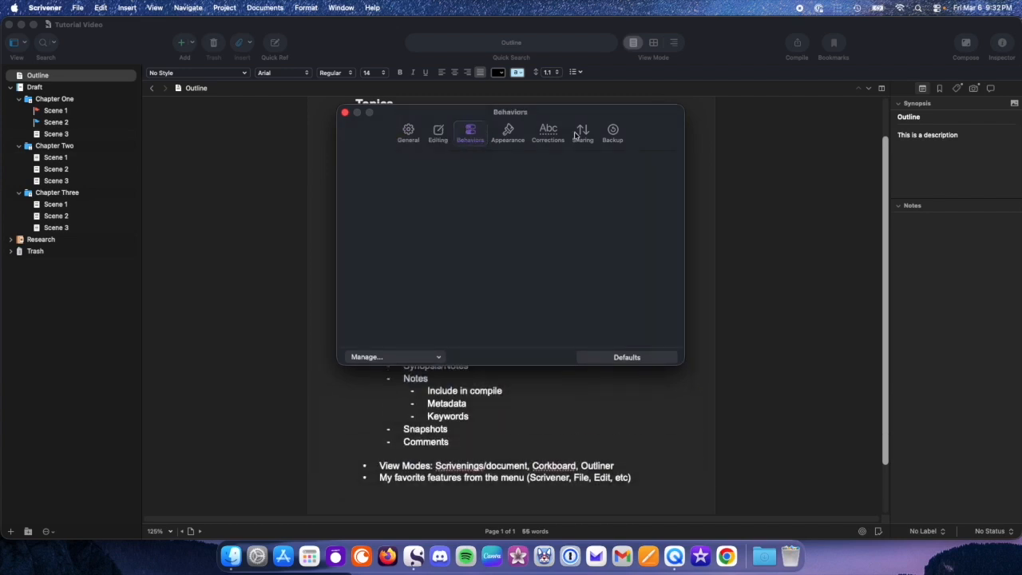
left_click(344, 114)
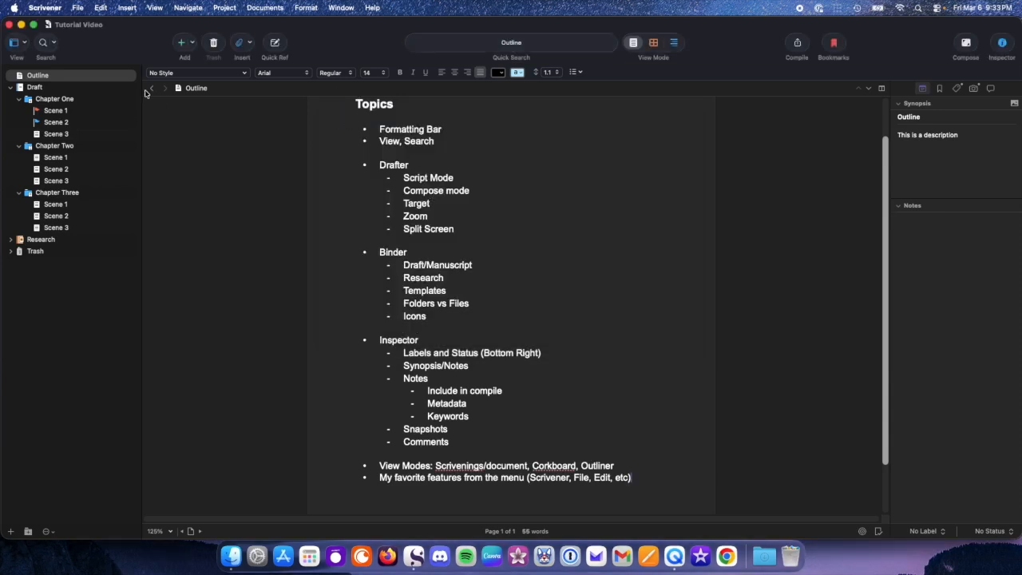
- Hide both the binder and the inspector so only the Outline document's editor is shown
left_click(16, 42)
left_click(24, 57)
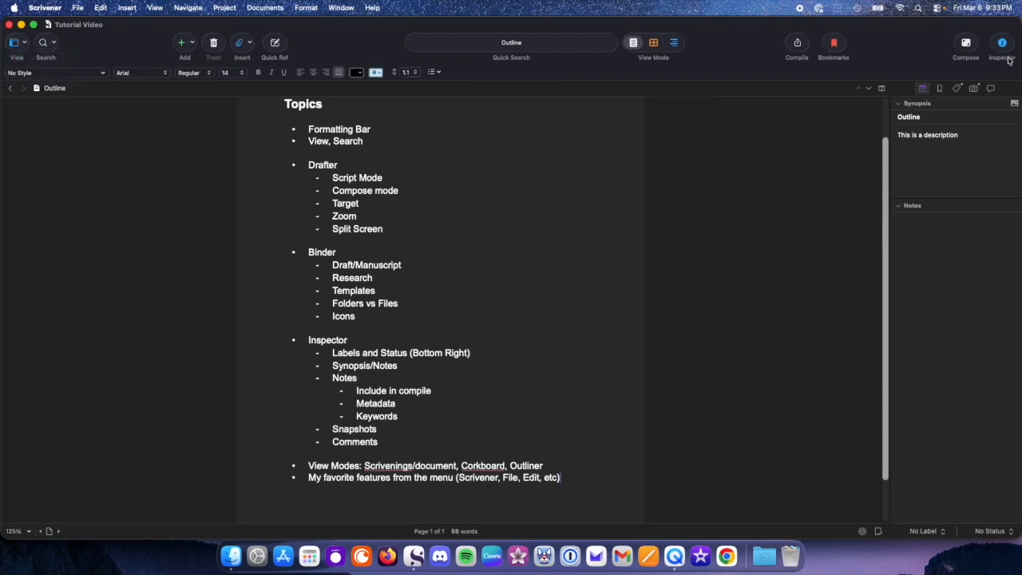
left_click(1002, 44)
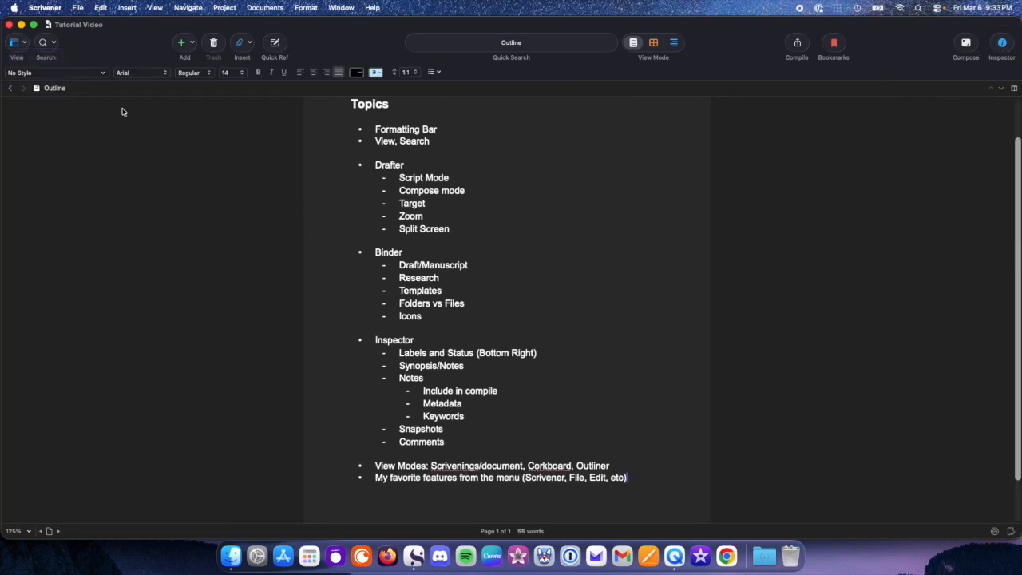
- Review the available appearance modes and themes, and apply the A Midsummer Night theme
left_click(45, 8)
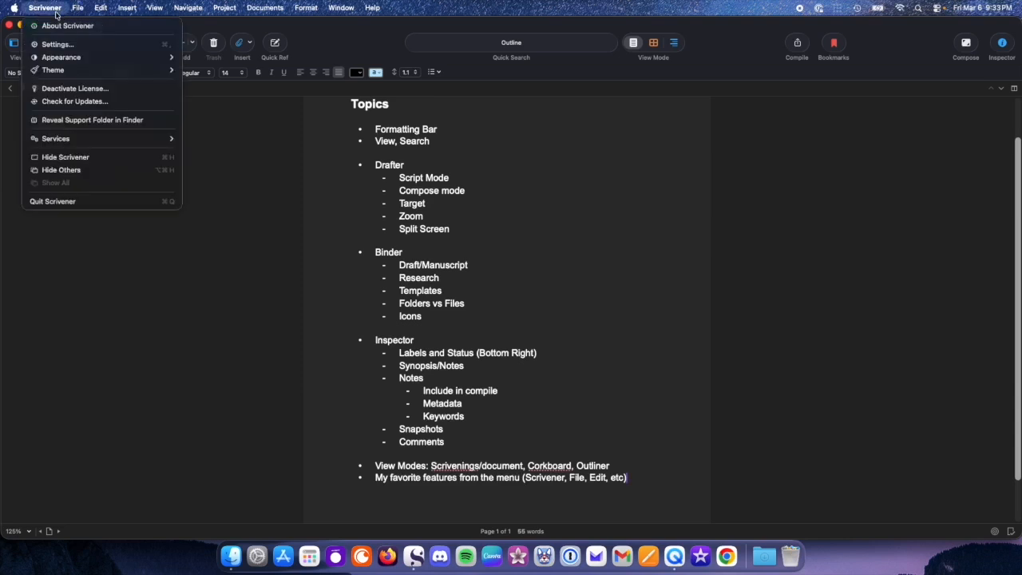
mouse_move(77, 73)
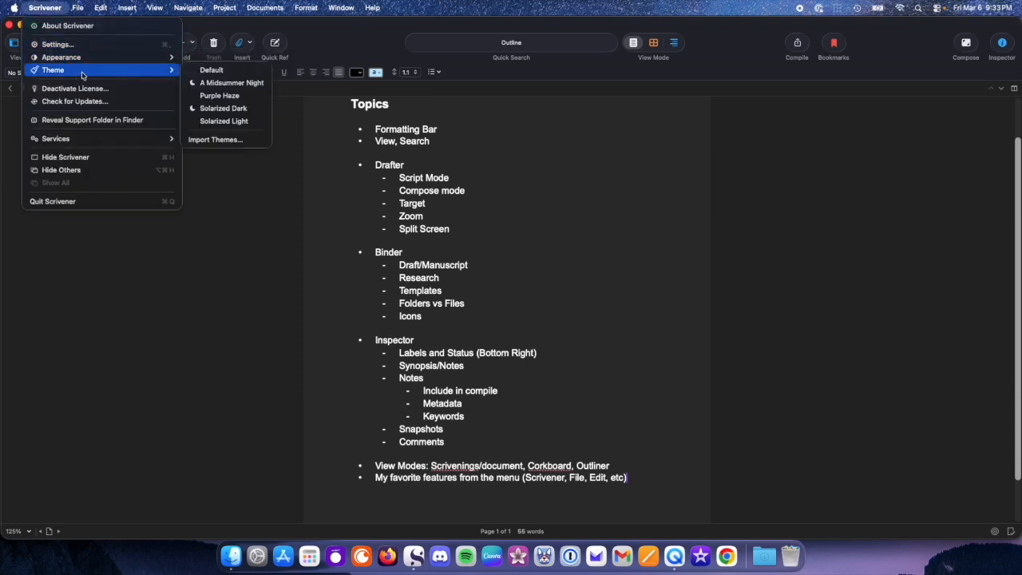
mouse_move(120, 59)
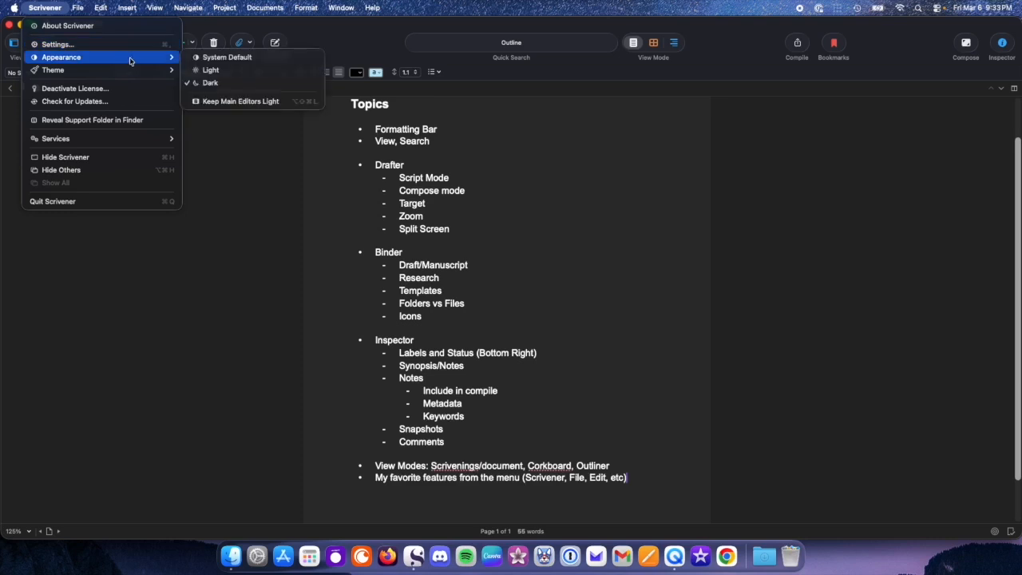
mouse_move(169, 70)
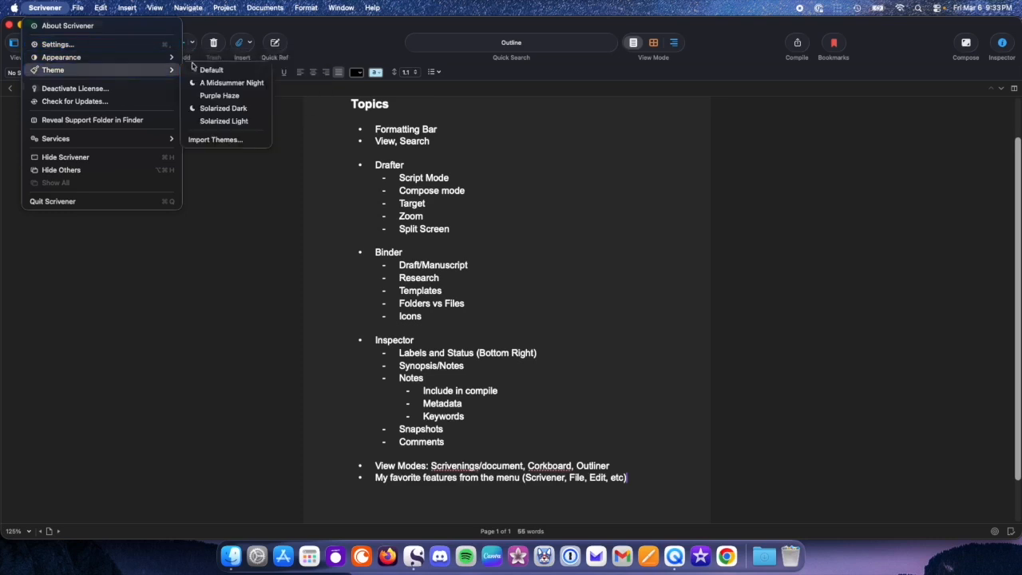
left_click(233, 83)
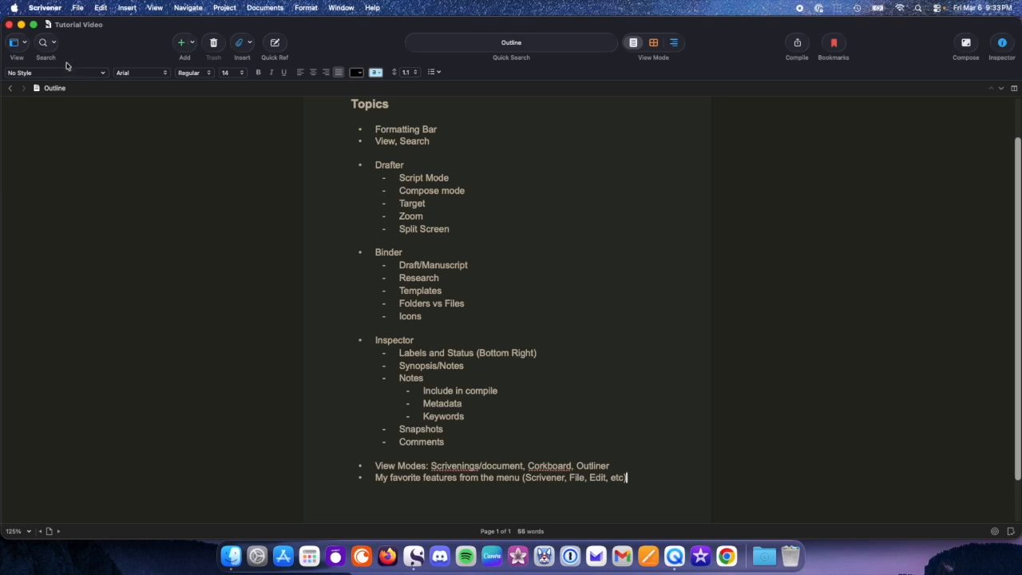
- Try to apply the Purple Haze theme, cancelling the change of app appearance
left_click(79, 10)
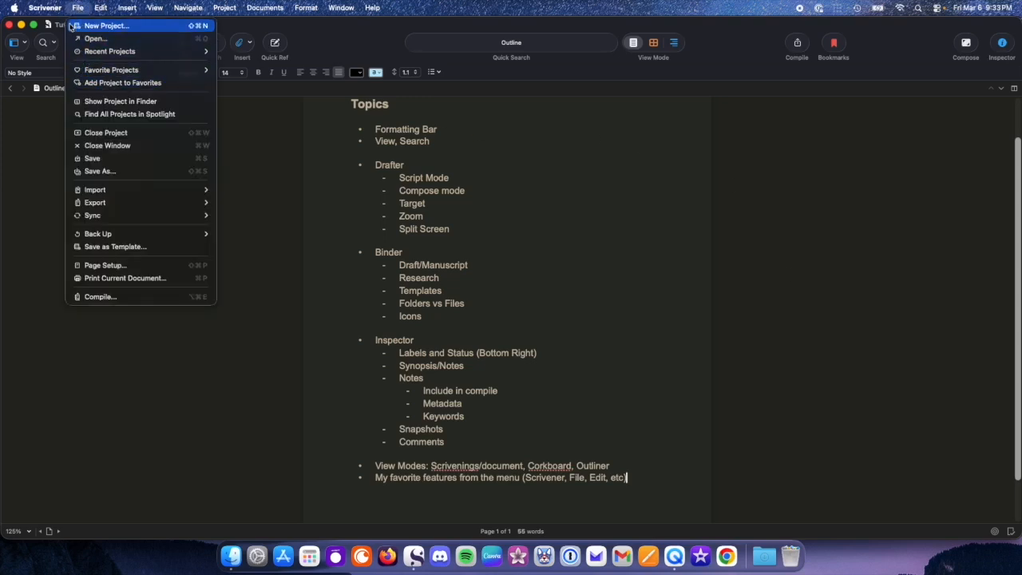
mouse_move(54, 13)
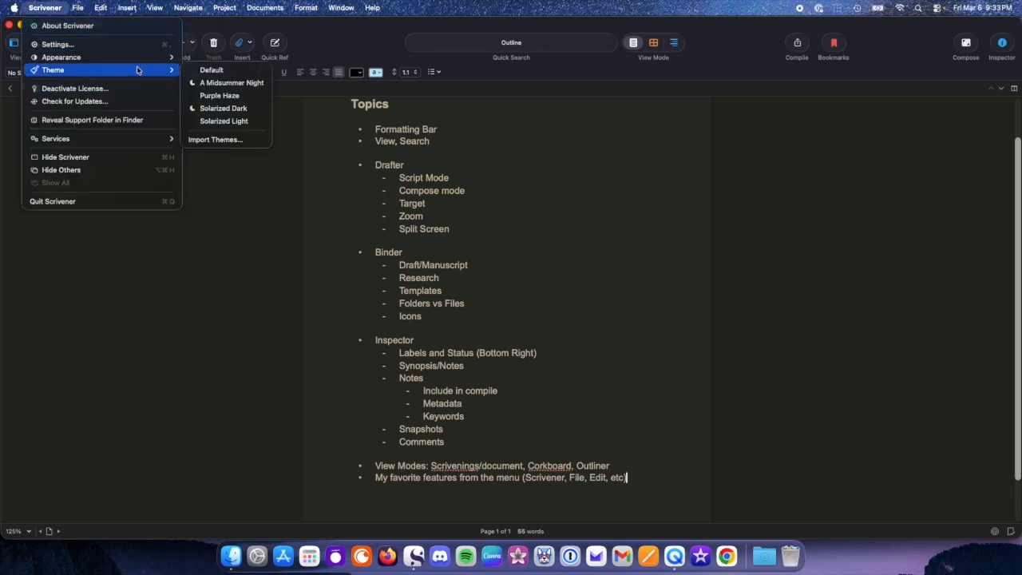
mouse_move(141, 75)
left_click(236, 95)
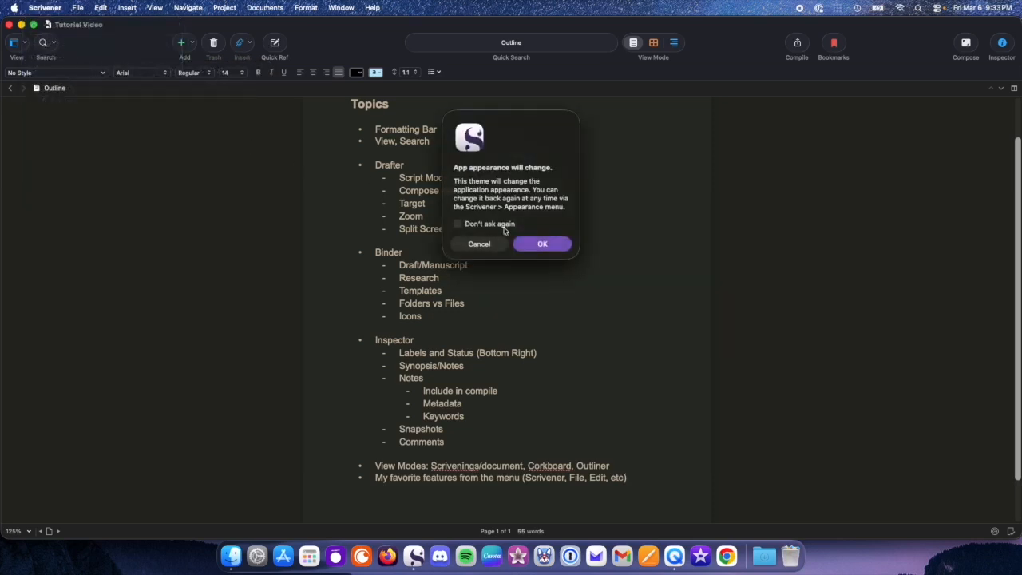
left_click(483, 245)
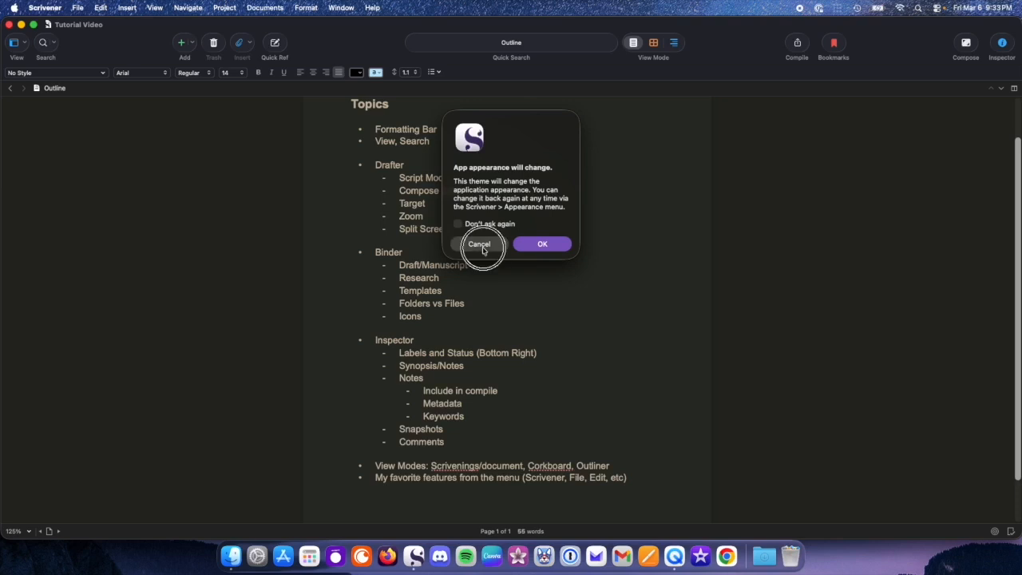
- Switch the theme back to Default
left_click(56, 7)
mouse_move(119, 72)
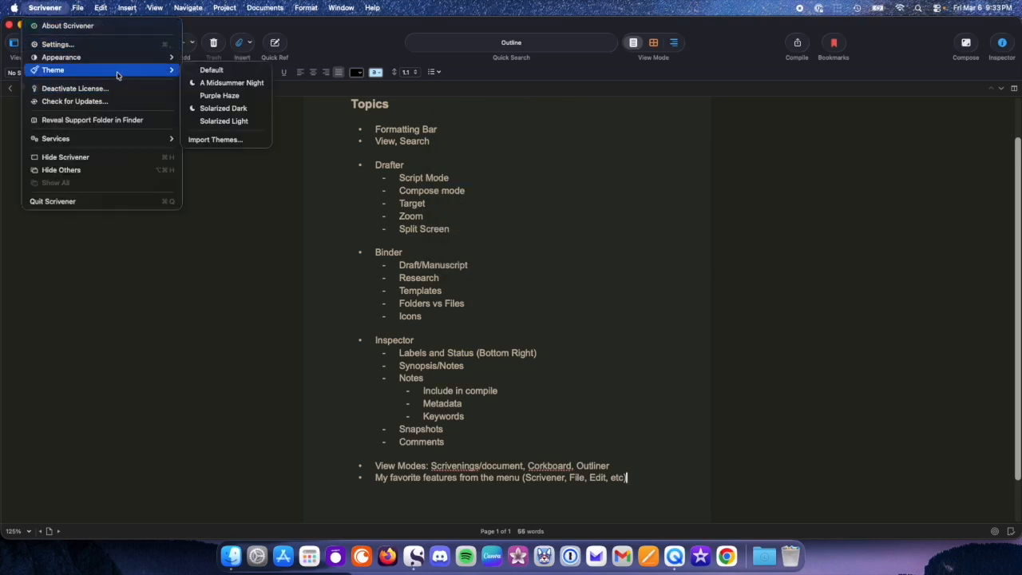
left_click(234, 74)
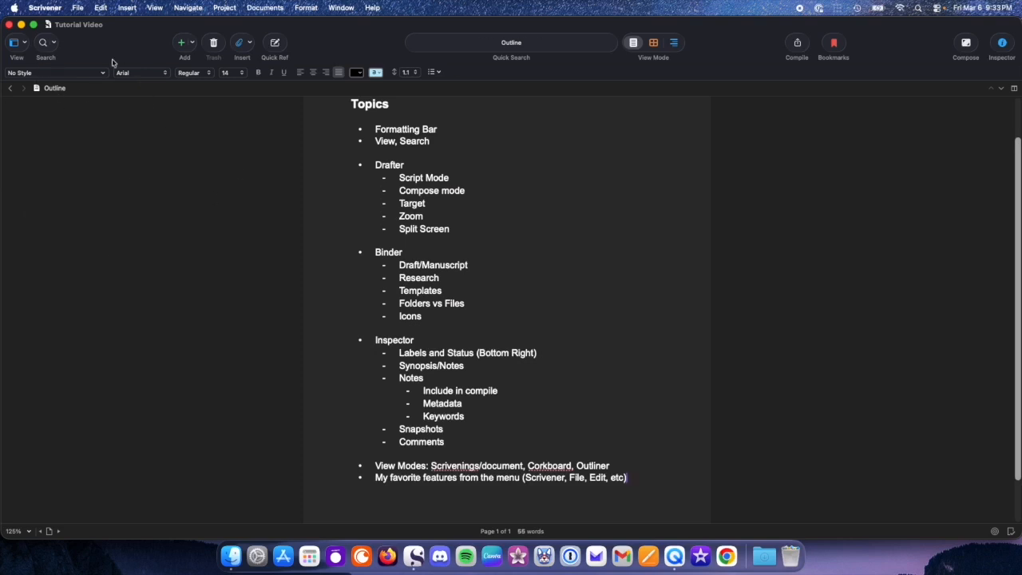
- Review the import, export and compile options, including the Draft's available compile file types and formats, and cancel without compiling
left_click(50, 10)
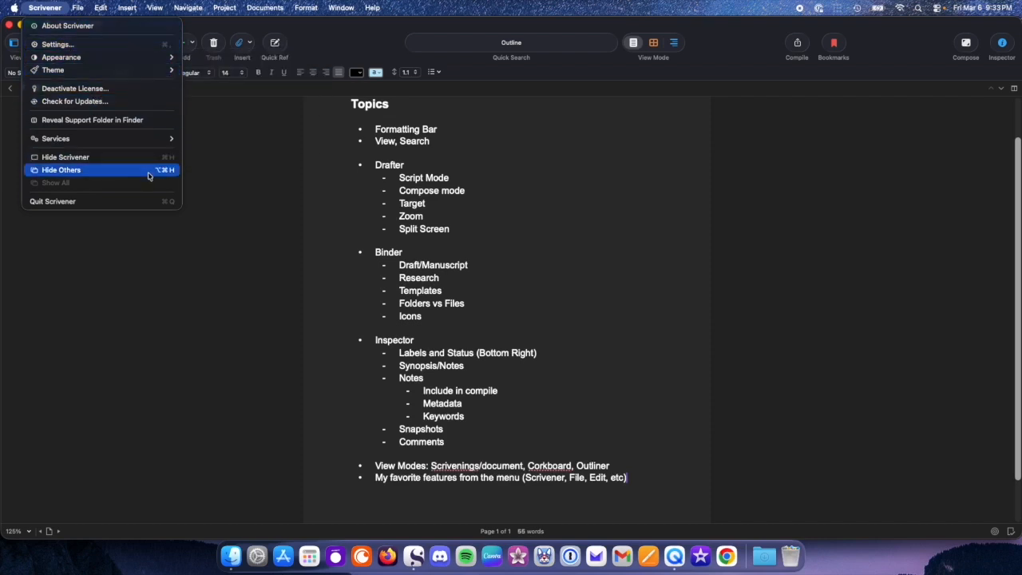
mouse_move(87, 6)
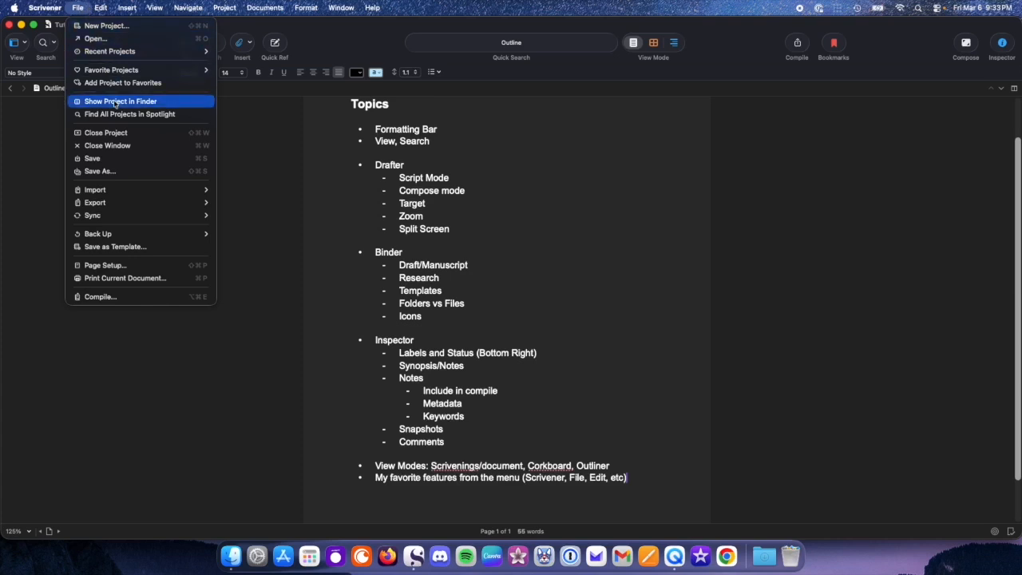
mouse_move(136, 191)
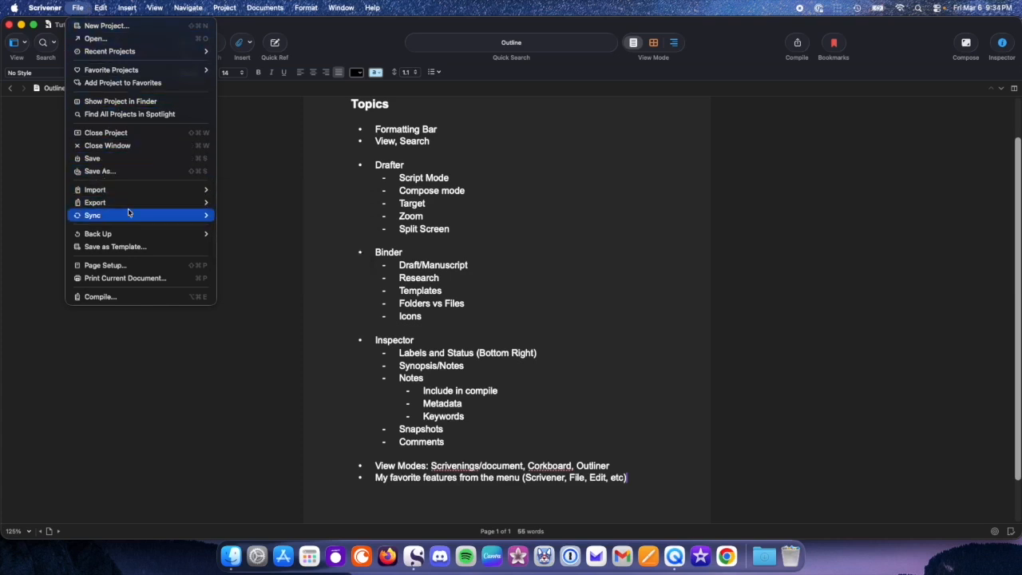
mouse_move(128, 210)
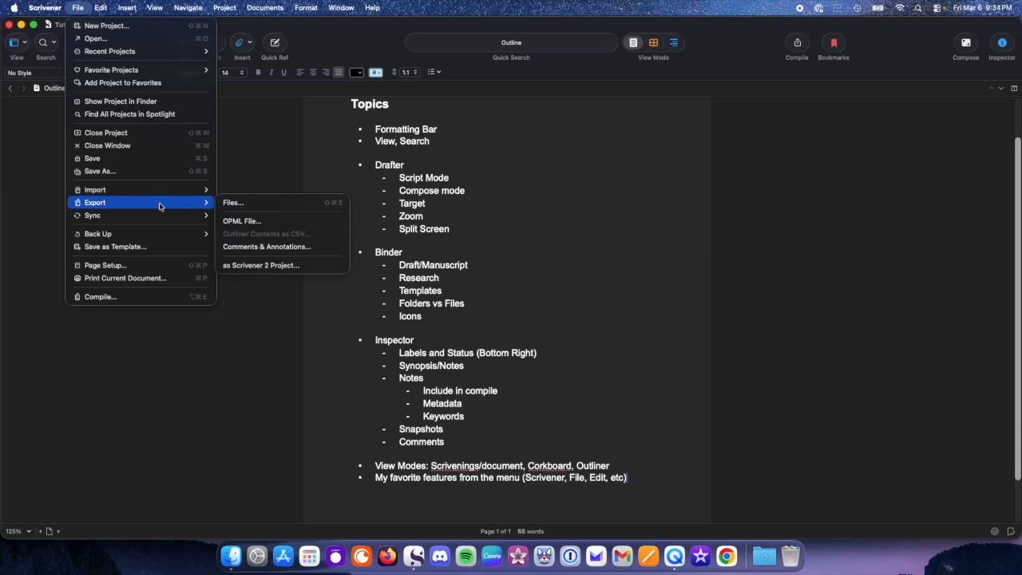
left_click(147, 297)
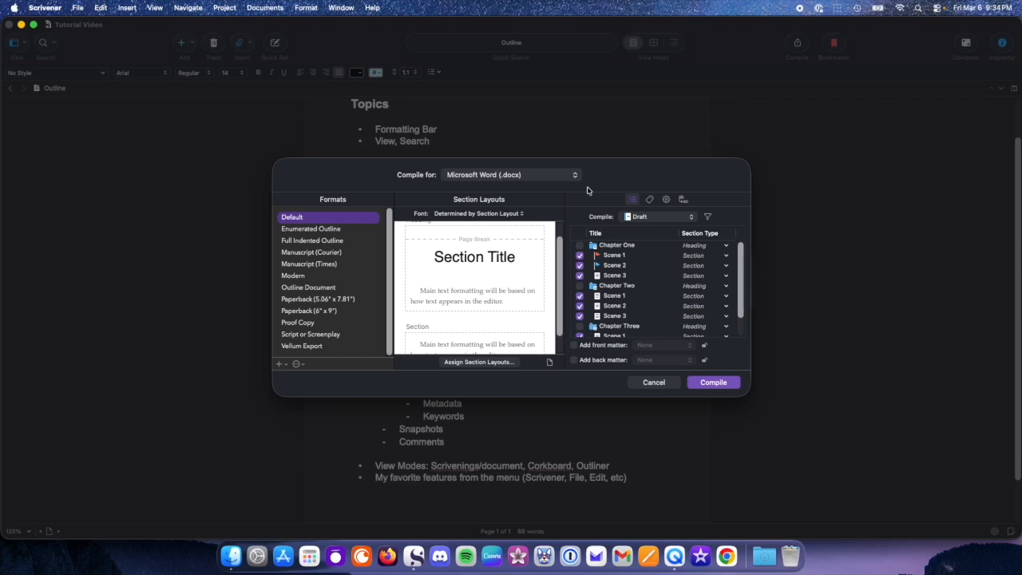
left_click(539, 177)
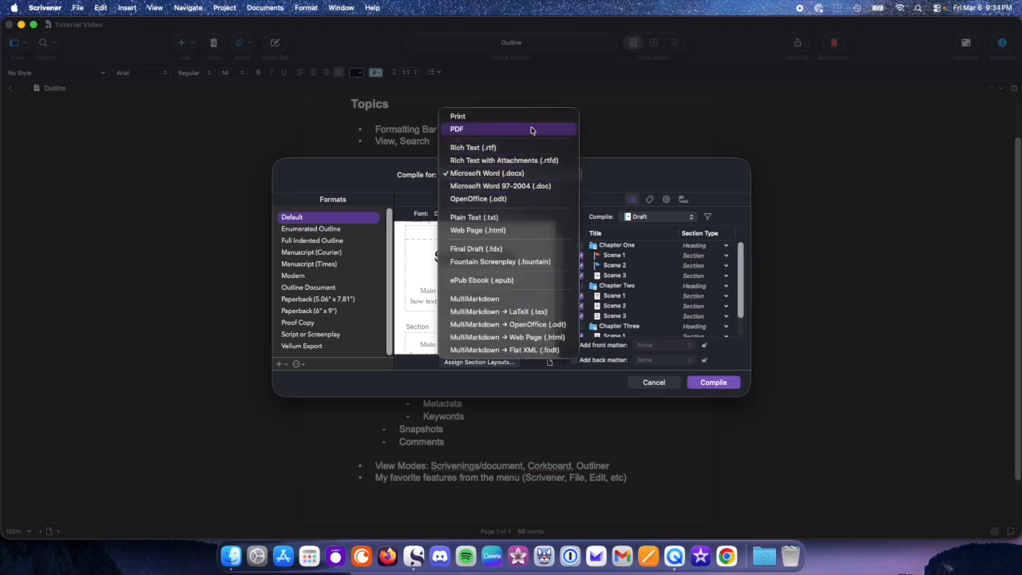
left_click(659, 169)
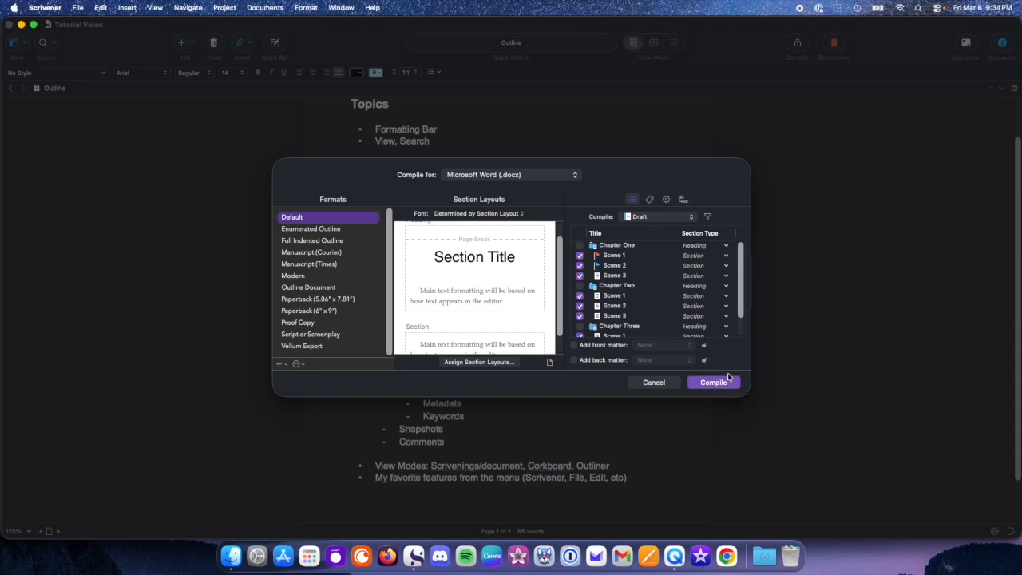
left_click(669, 384)
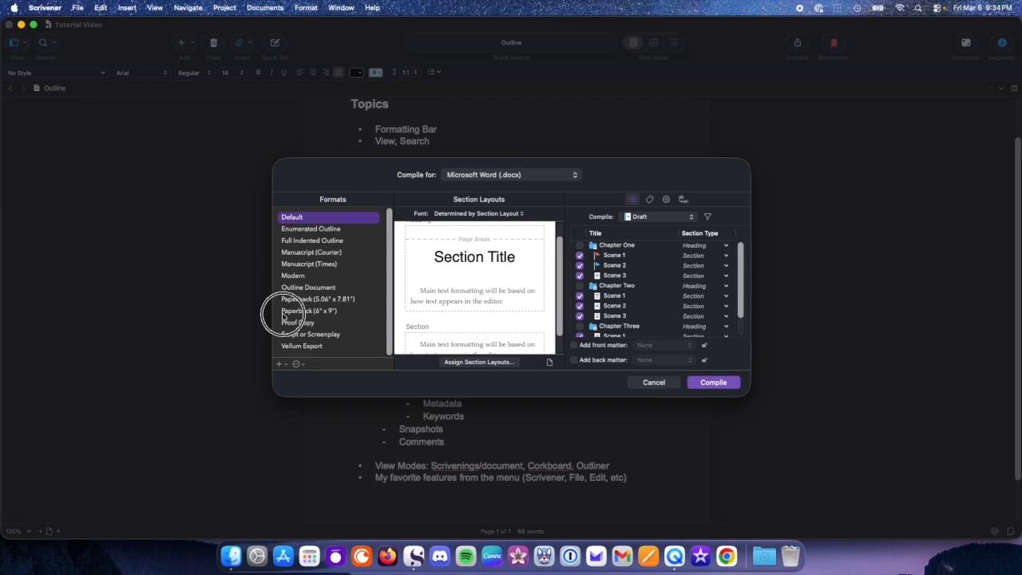
left_click(656, 382)
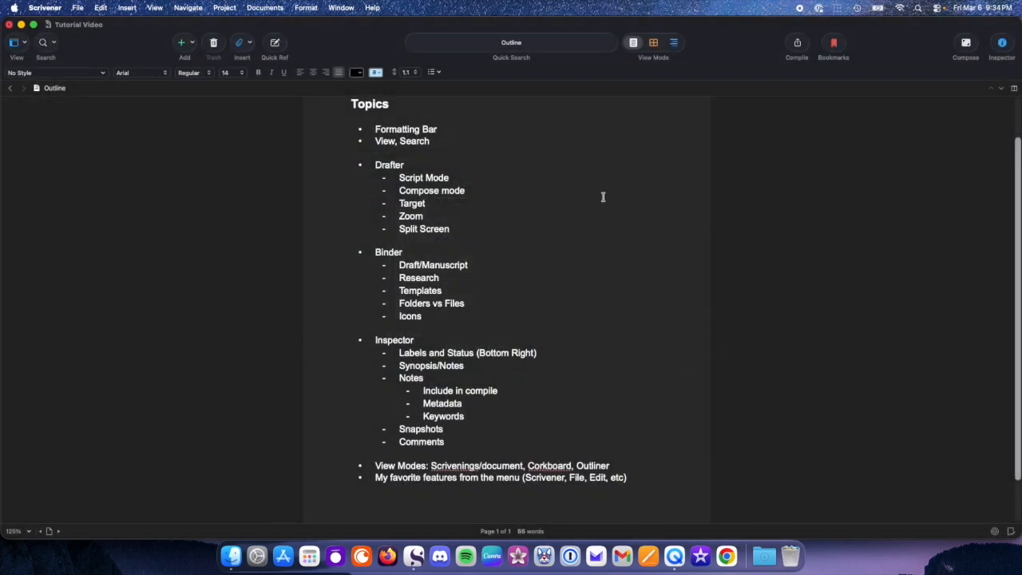
- Replace the whole word "Character" with "Person" throughout the project, including titles, text, notes, synopses and custom metadata
left_click(78, 8)
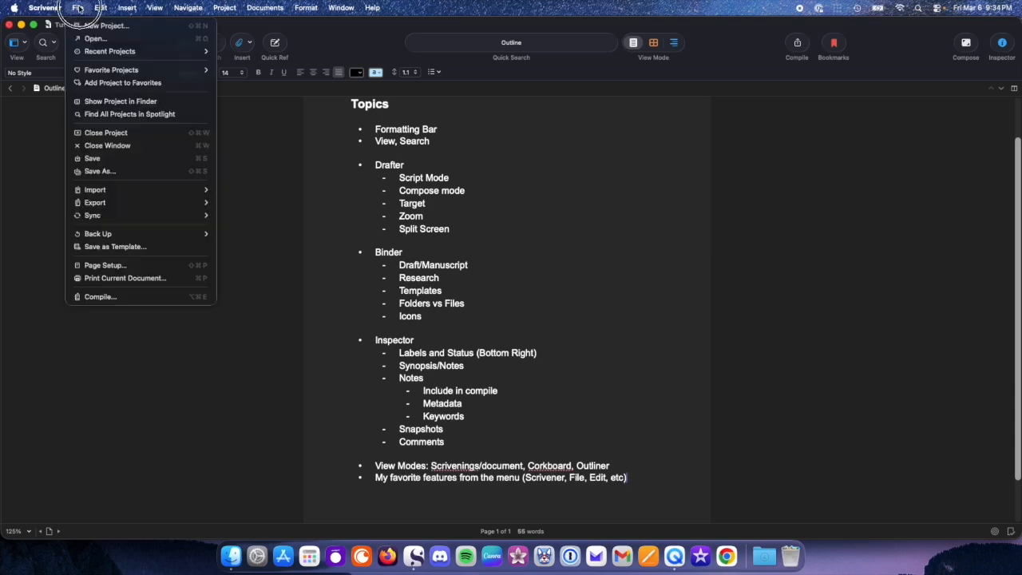
mouse_move(112, 8)
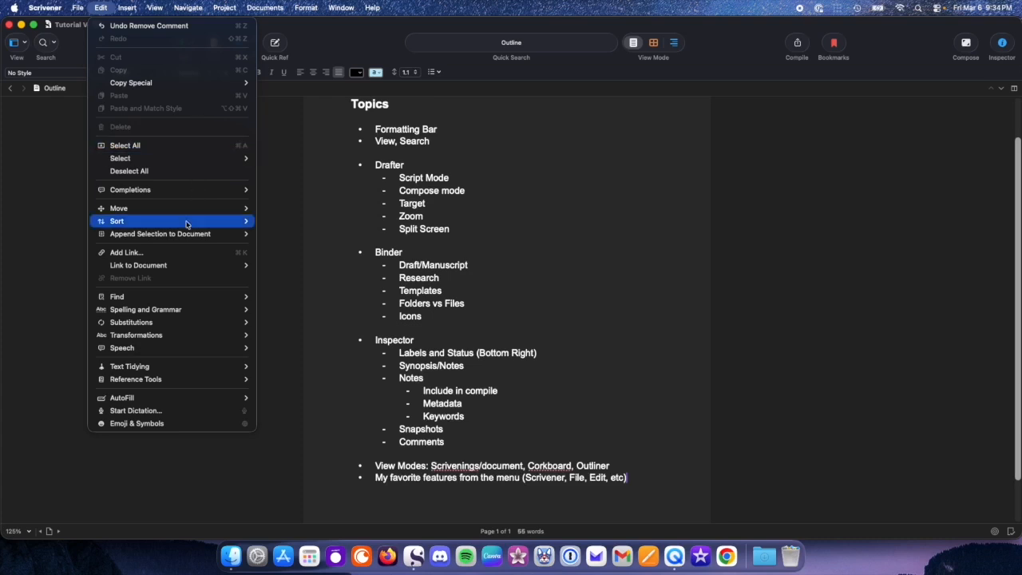
mouse_move(172, 296)
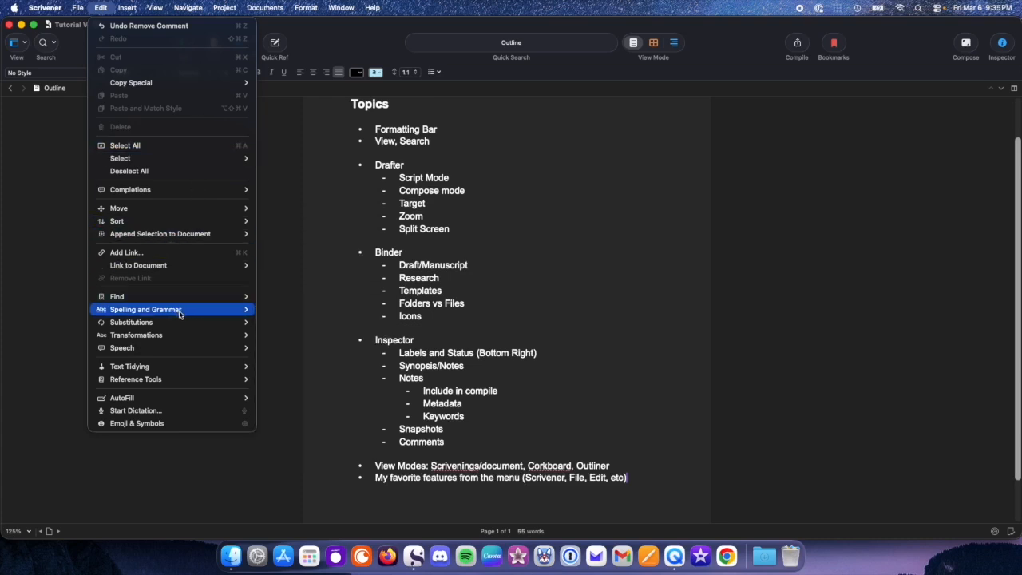
mouse_move(225, 313)
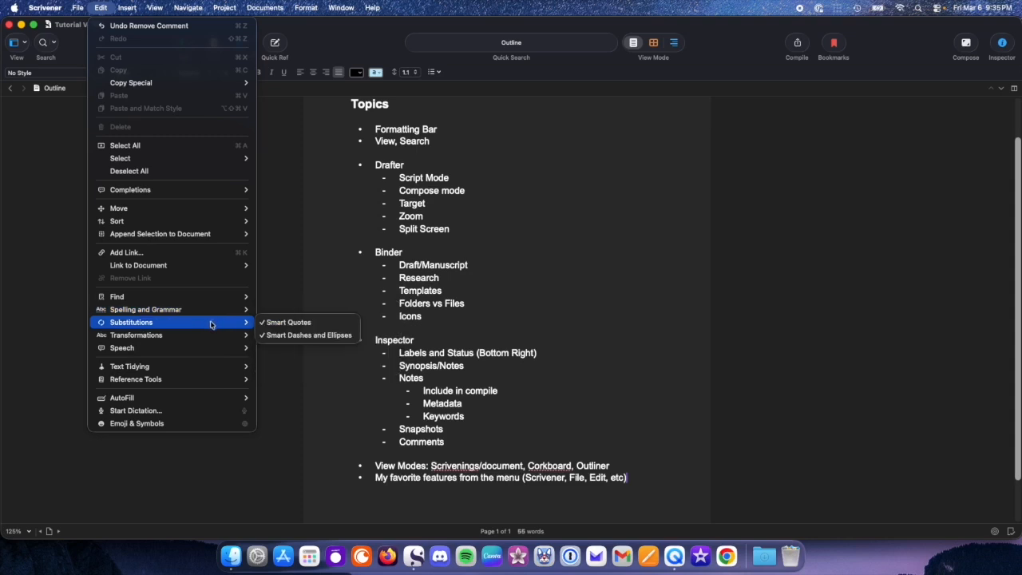
mouse_move(206, 369)
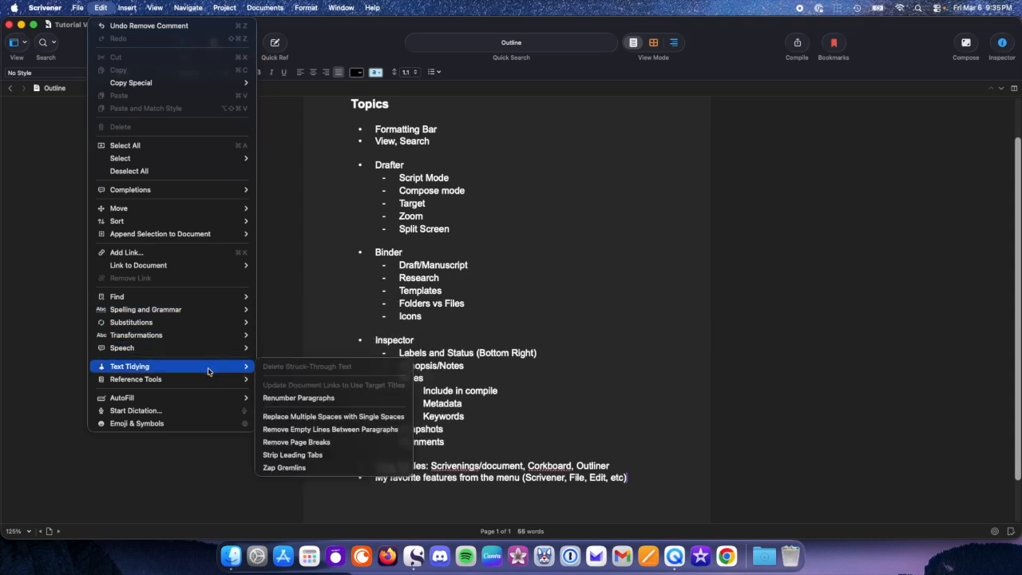
mouse_move(199, 215)
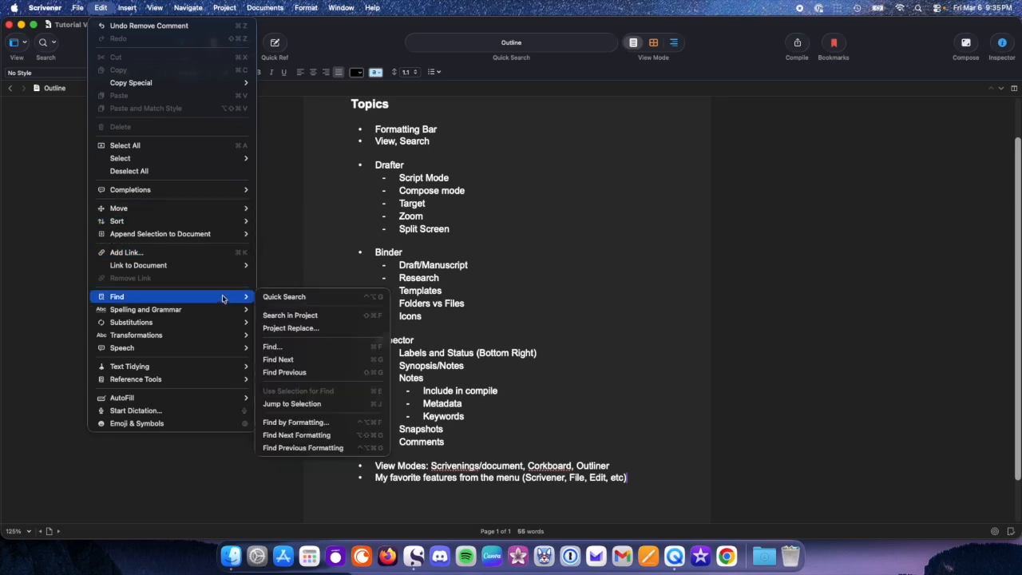
left_click(322, 335)
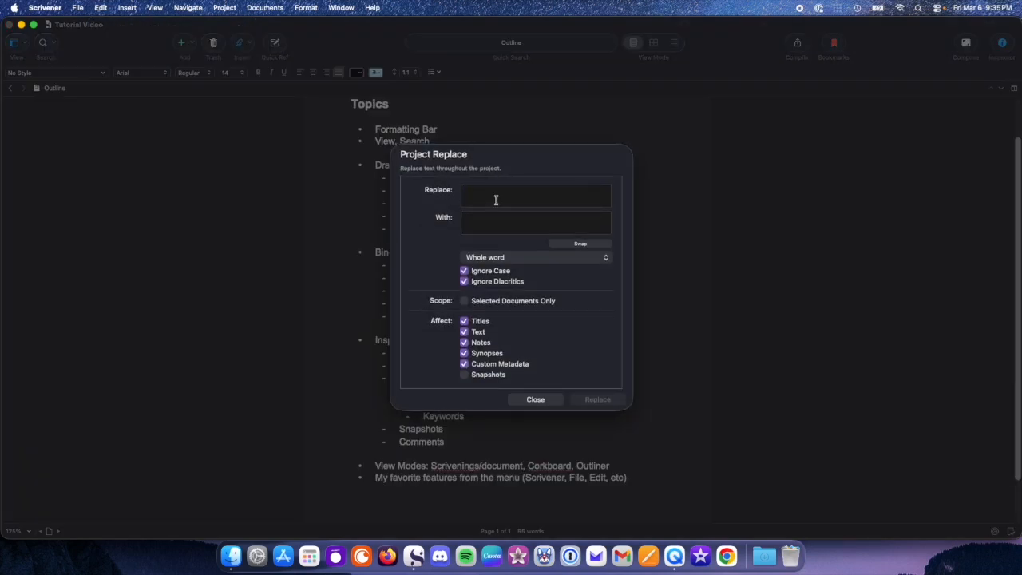
type("Character")
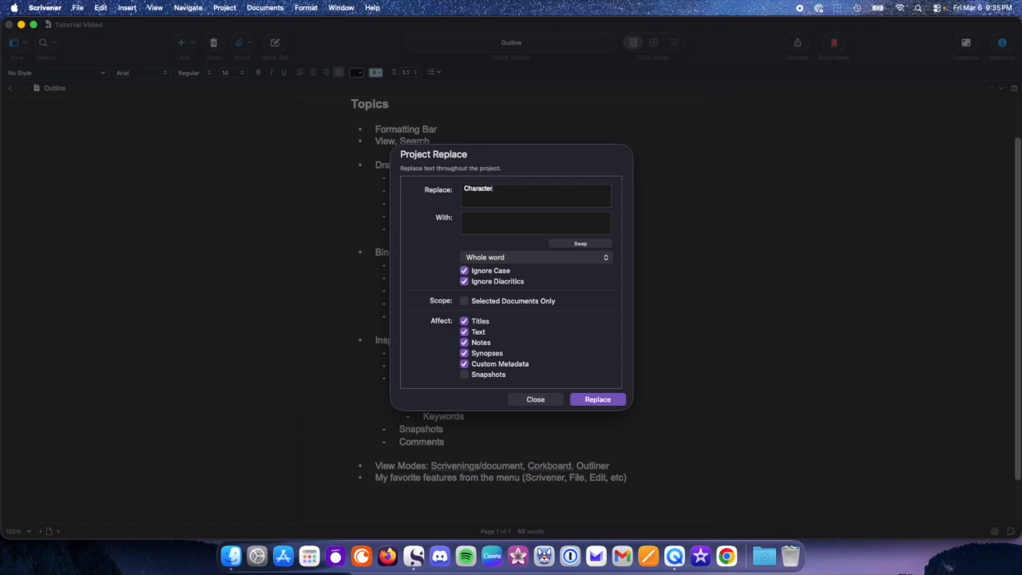
left_click(474, 224)
left_click(597, 401)
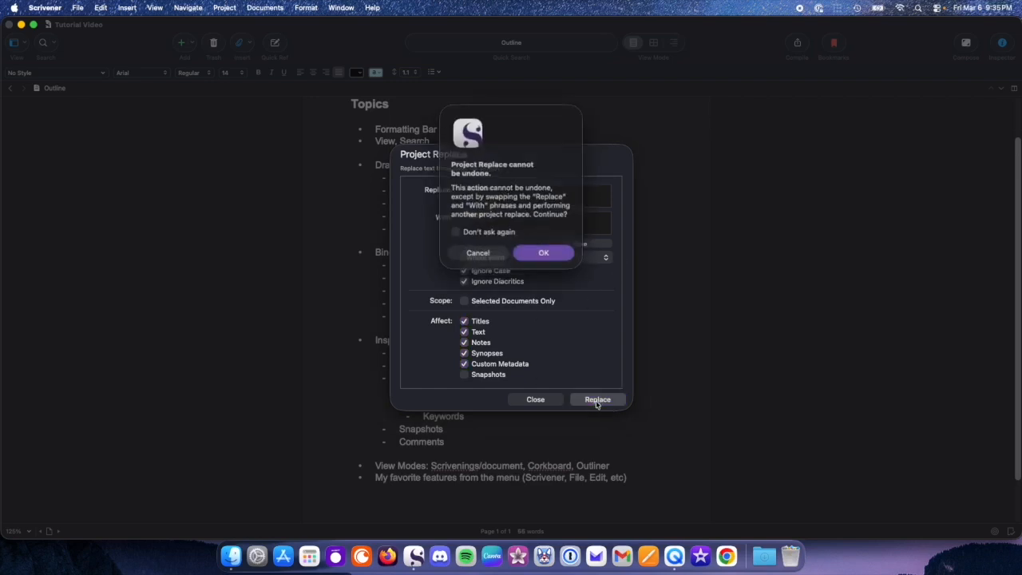
left_click(546, 252)
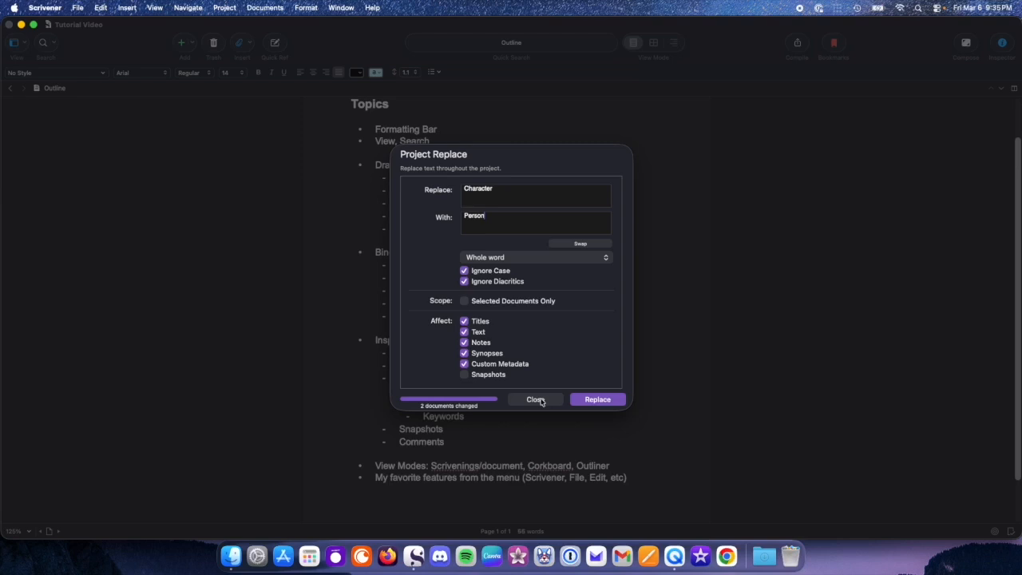
left_click(542, 400)
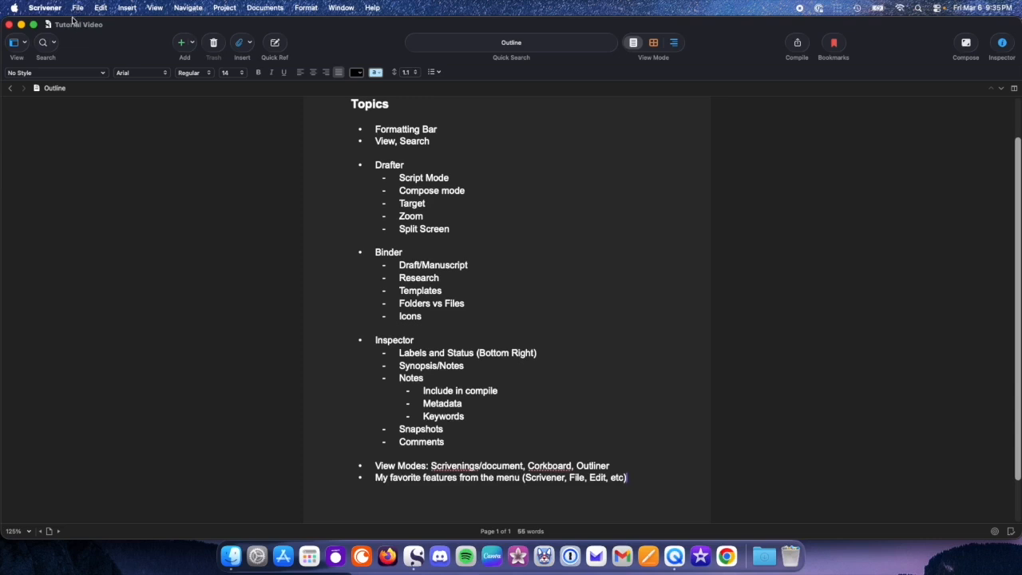
- Fill in a project-wide replacement of one character's first name with another, try the possessive ending, and close without replacing
left_click(77, 10)
mouse_move(61, 11)
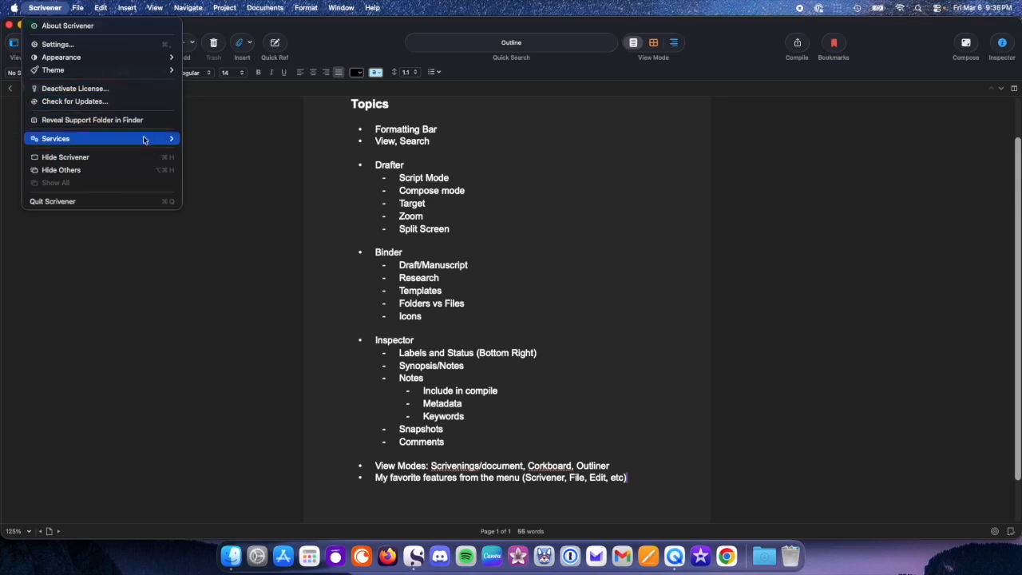
mouse_move(98, 10)
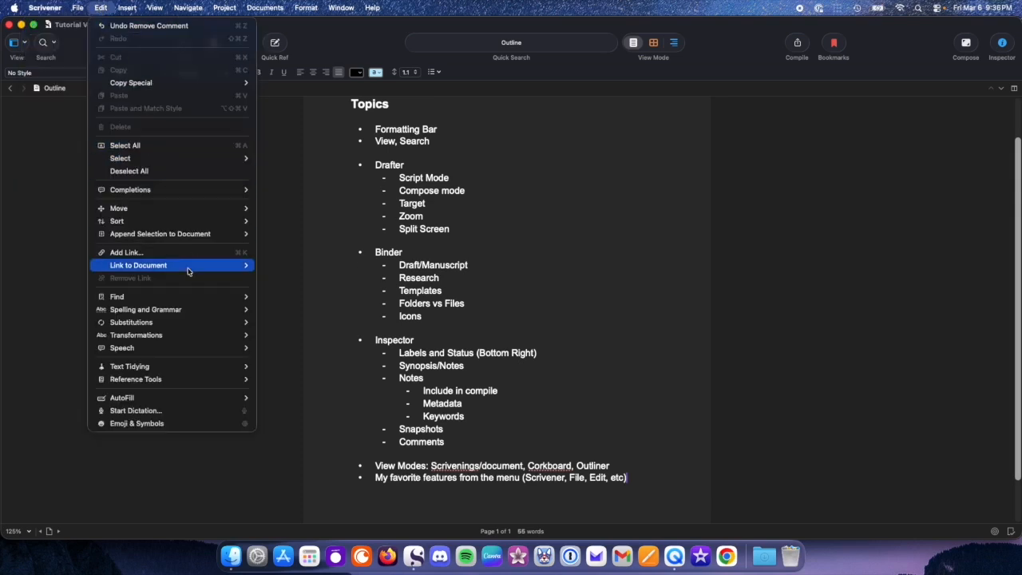
mouse_move(213, 297)
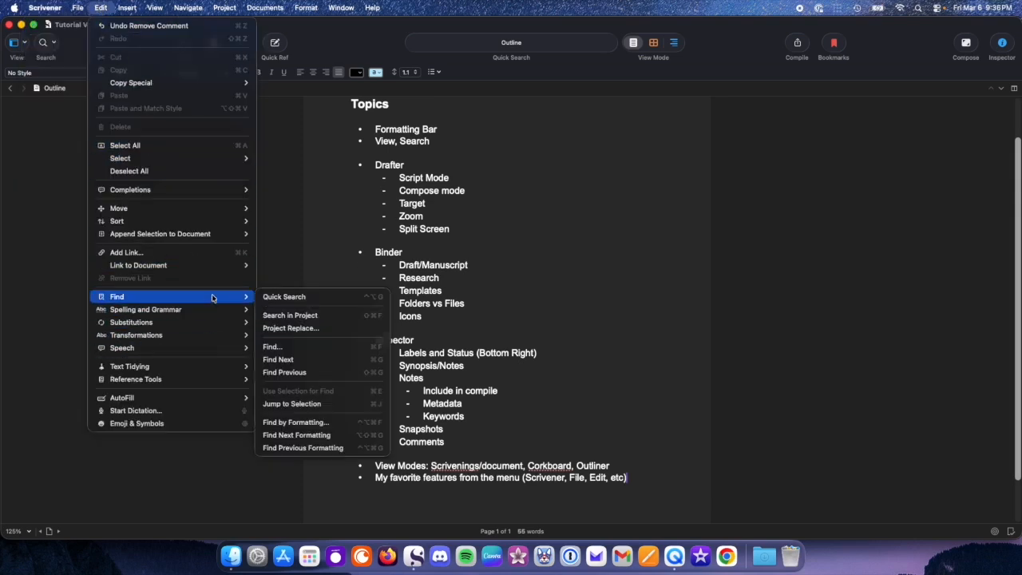
left_click(318, 329)
left_click(495, 199)
double_click(496, 199)
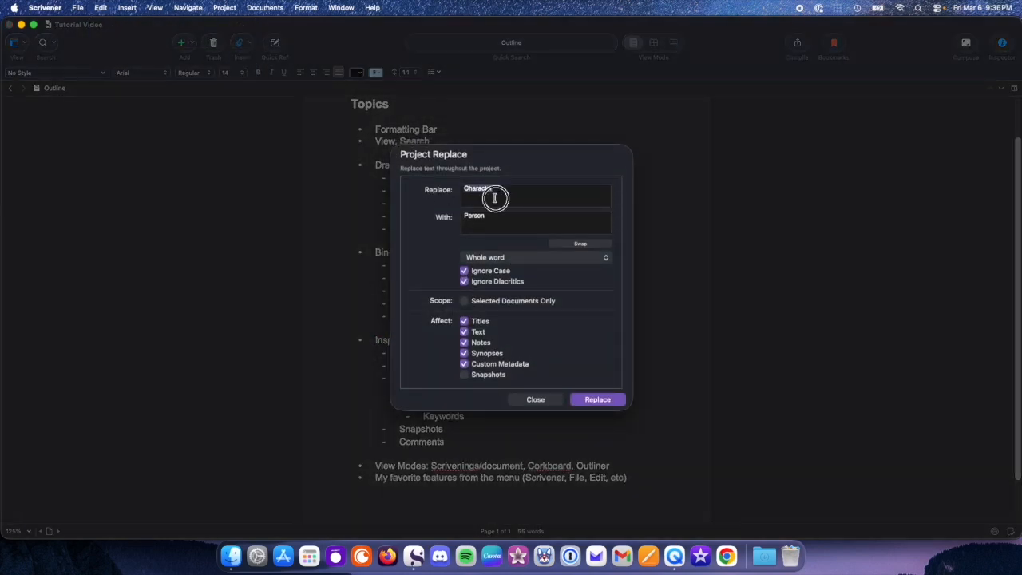
type("John")
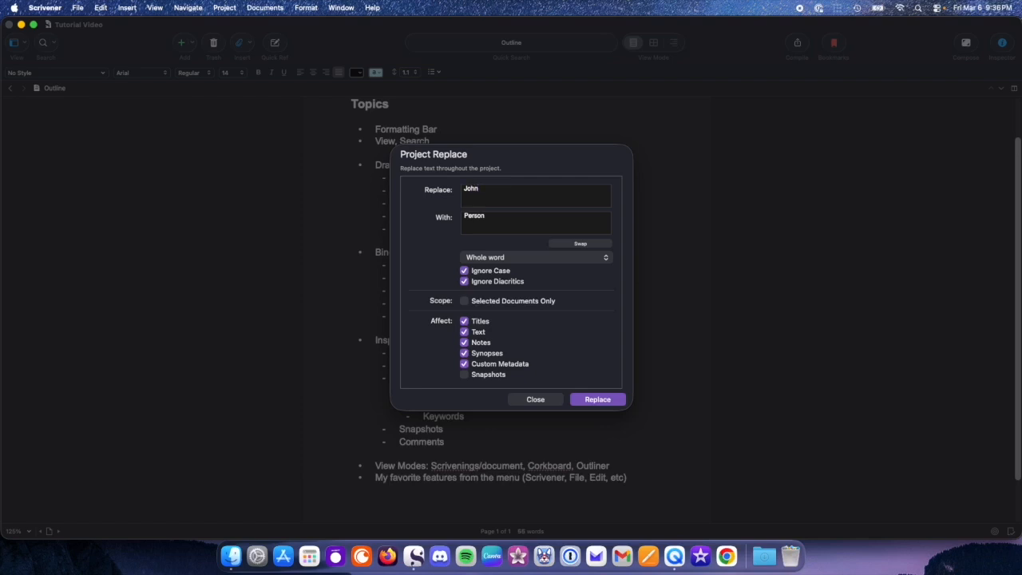
double_click(473, 216)
type("Malcolm")
left_click(501, 200)
type("'s's")
left_click(541, 396)
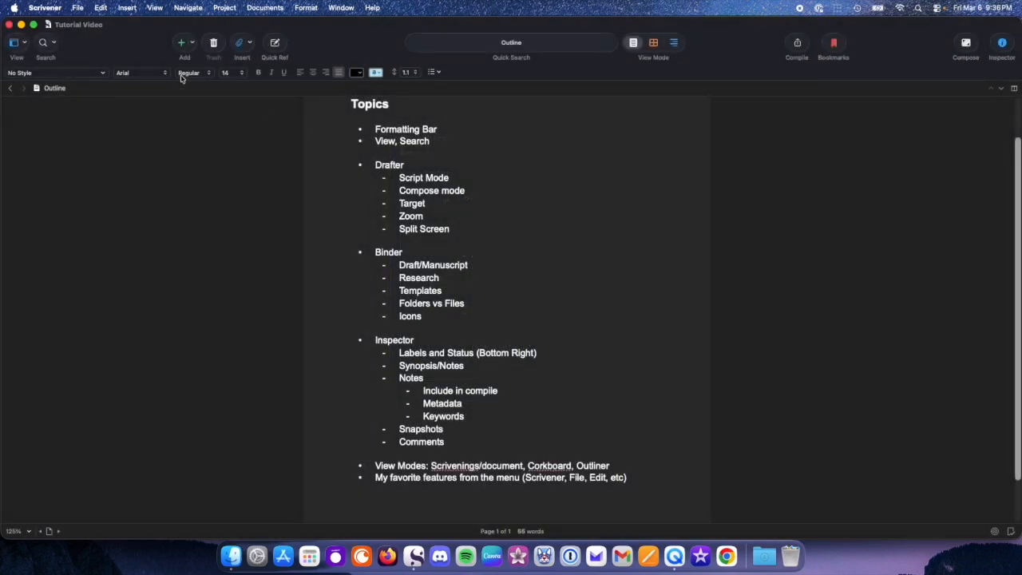
- Tidy the Outline document's text with Zap Gremlins
left_click(104, 9)
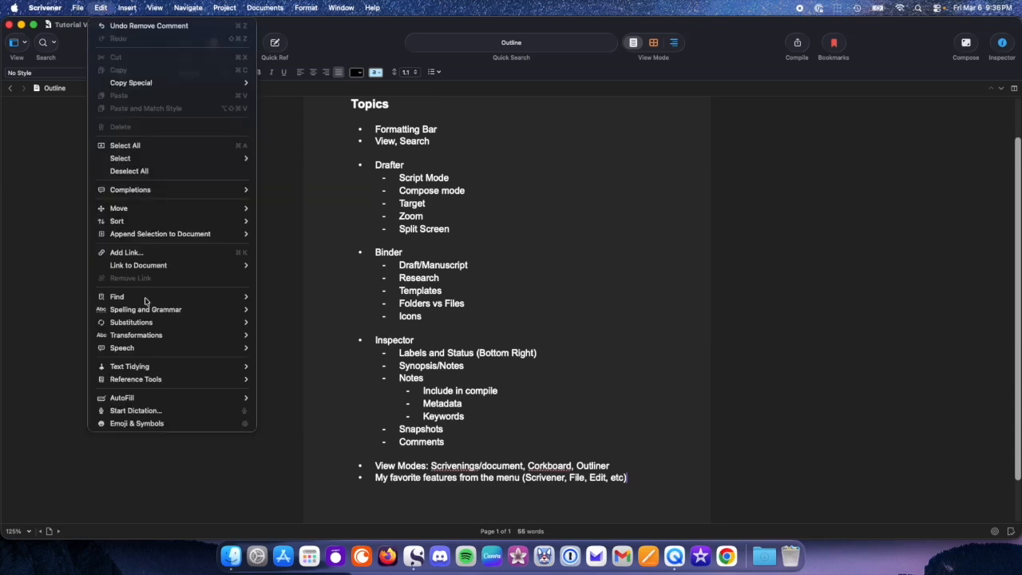
mouse_move(176, 367)
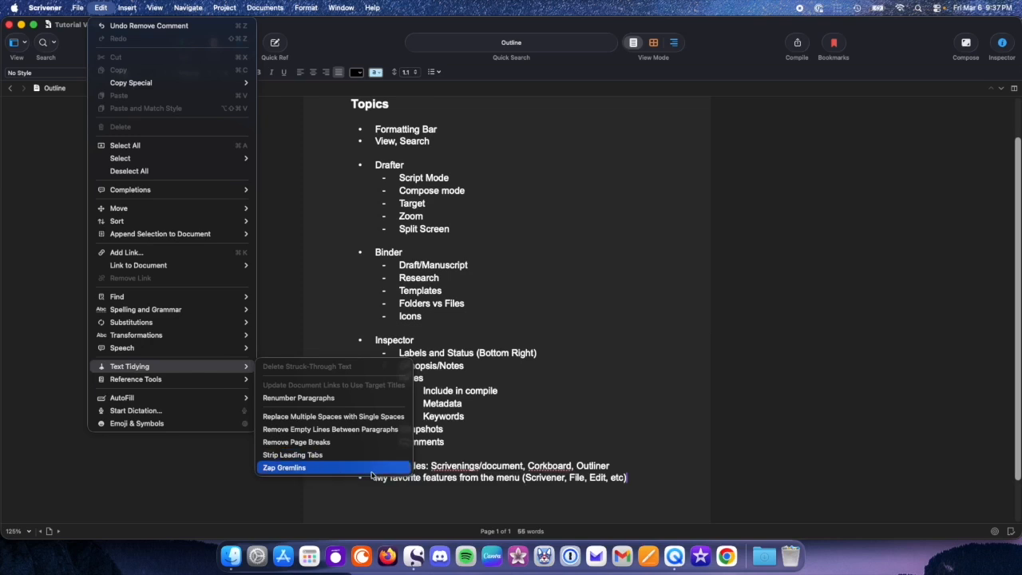
left_click(371, 470)
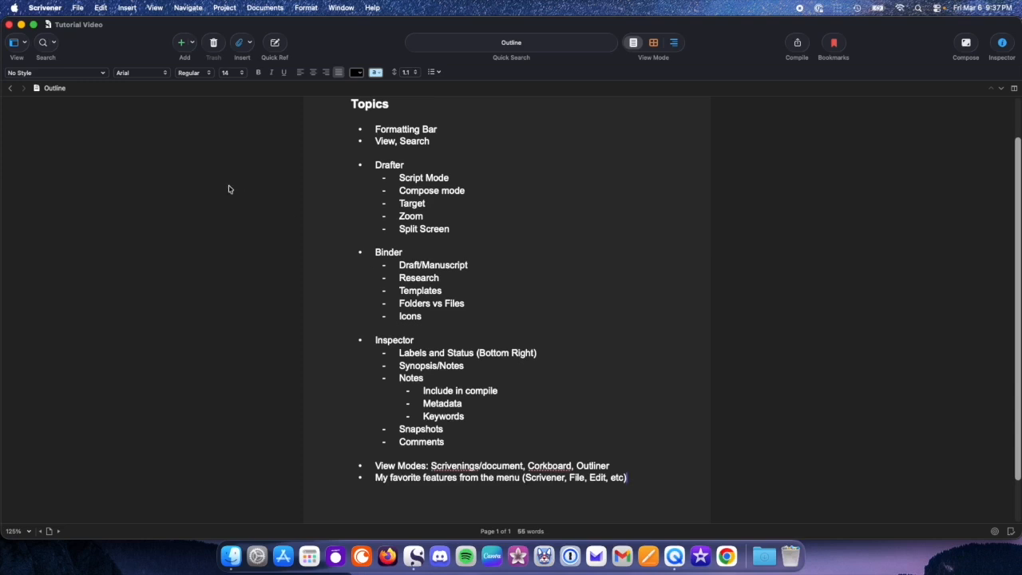
- Show the Outline document's bookmarks in the inspector using the Inspect navigation options
left_click(129, 10)
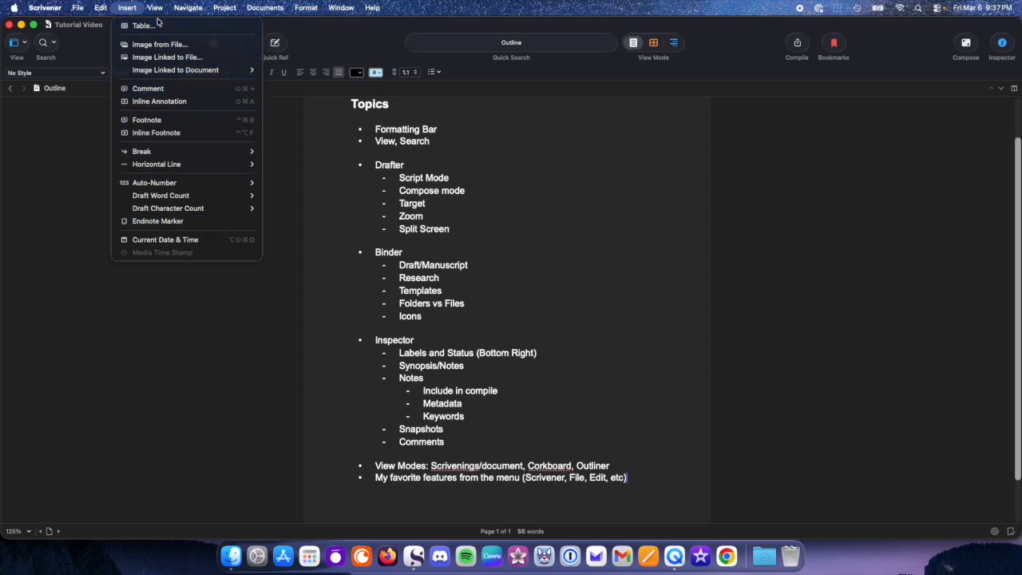
mouse_move(158, 9)
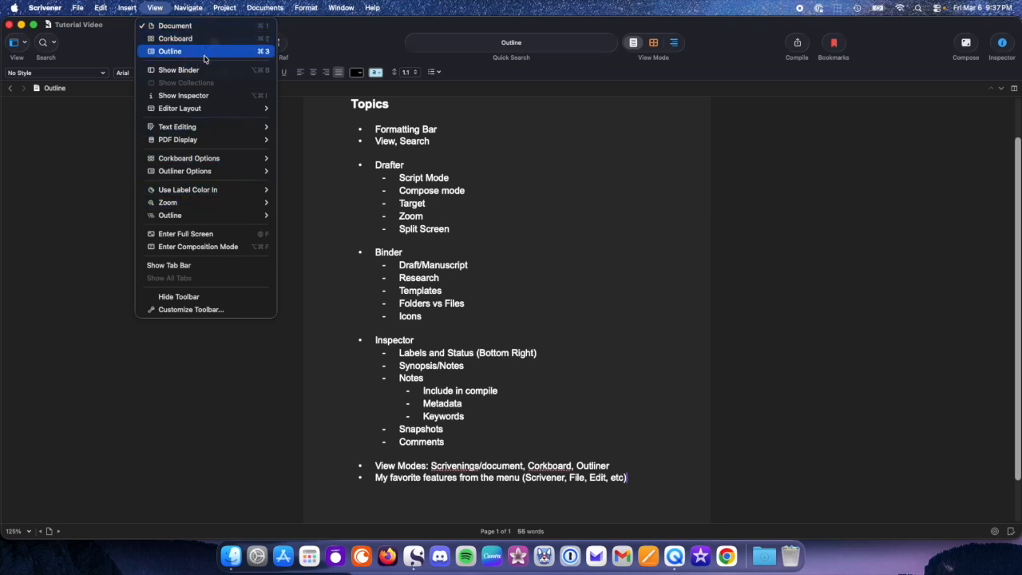
mouse_move(219, 117)
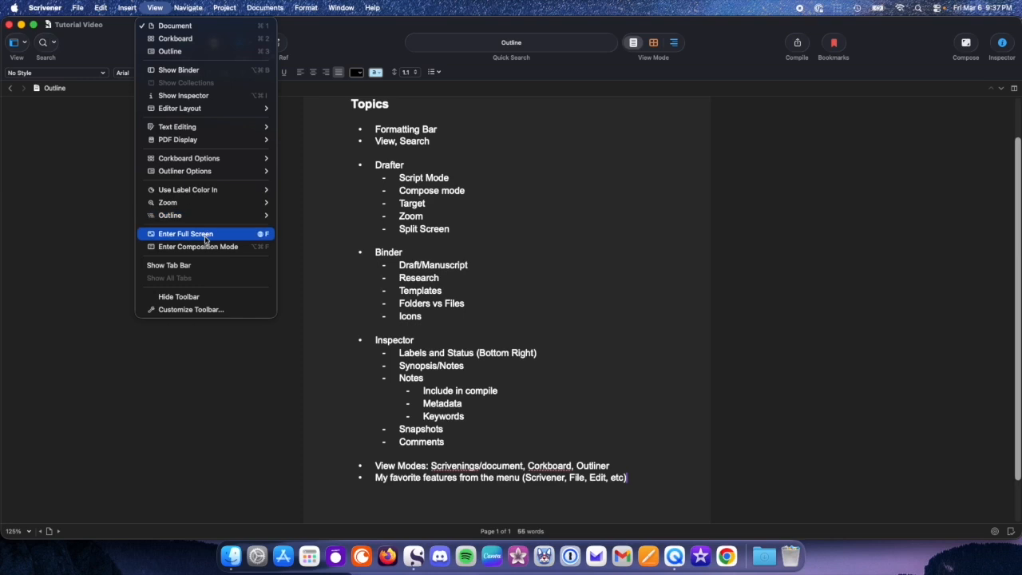
mouse_move(190, 10)
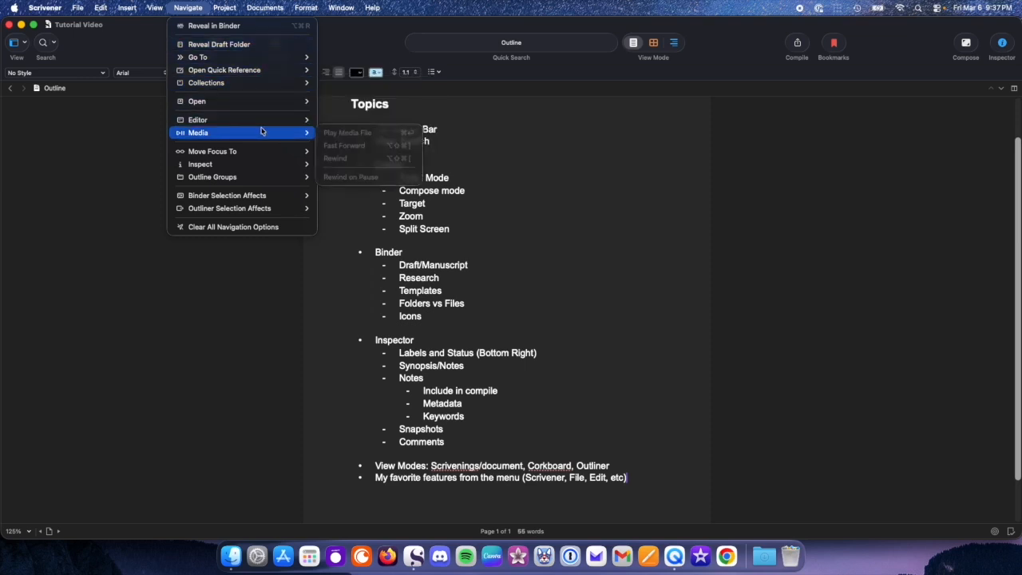
mouse_move(258, 167)
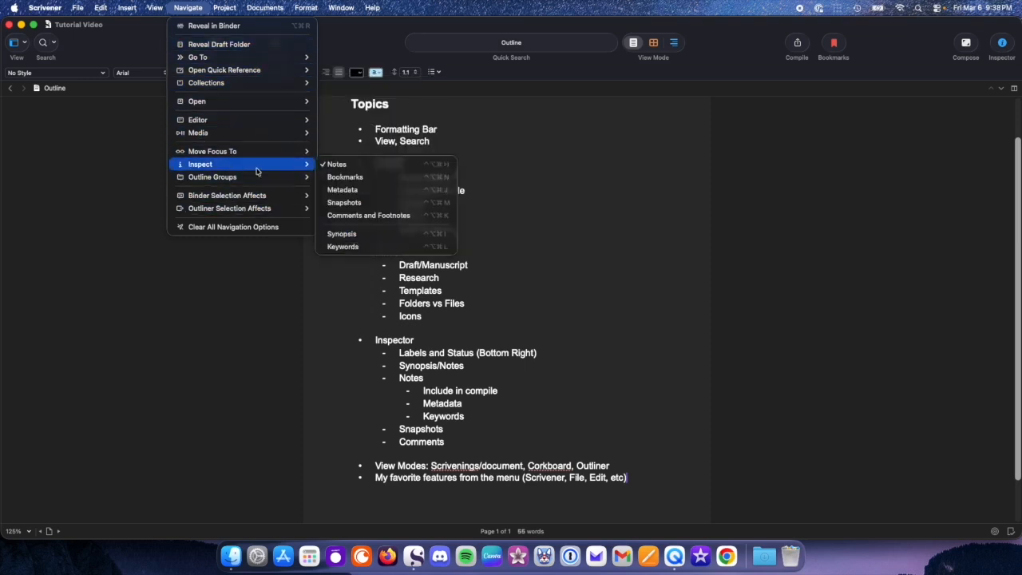
left_click(377, 177)
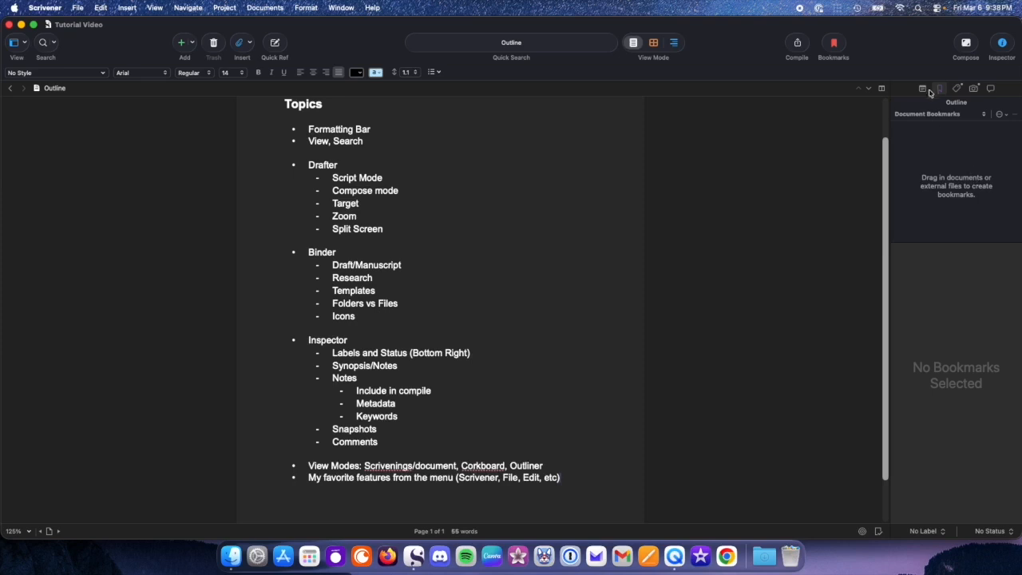
- Show the binder alongside the Outline document
left_click(1004, 48)
left_click(1004, 48)
left_click(224, 10)
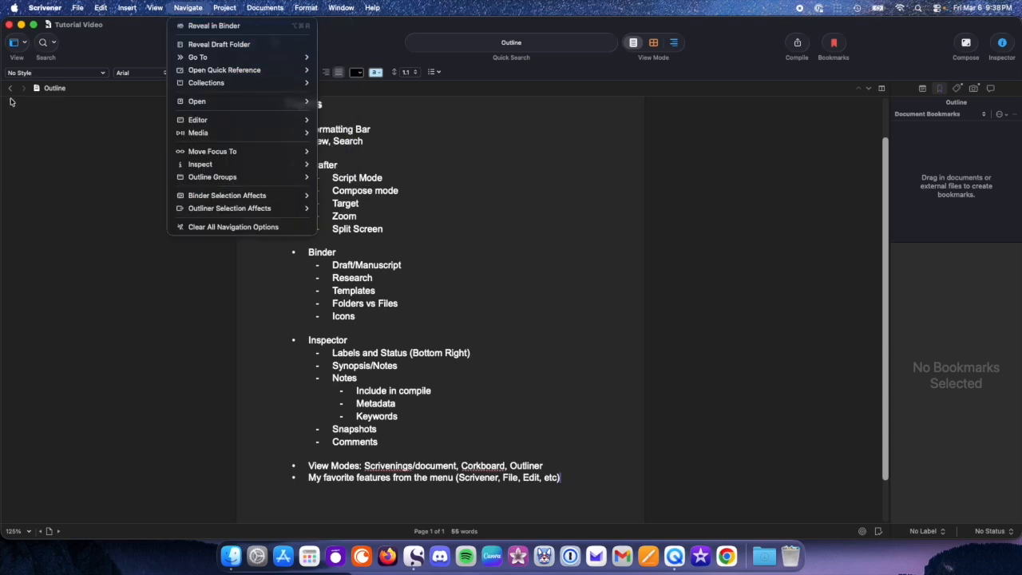
left_click(13, 44)
left_click(13, 45)
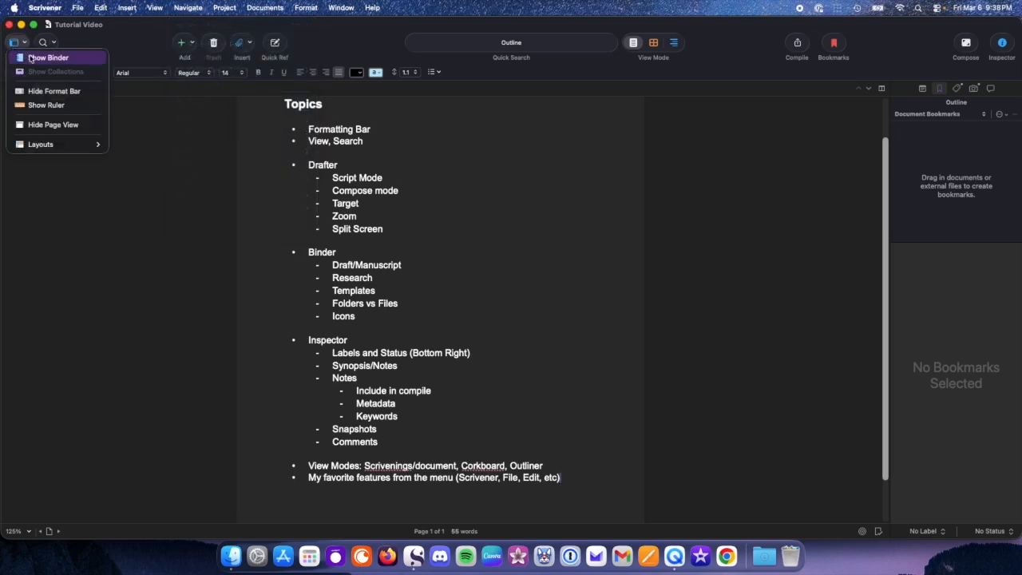
left_click(32, 59)
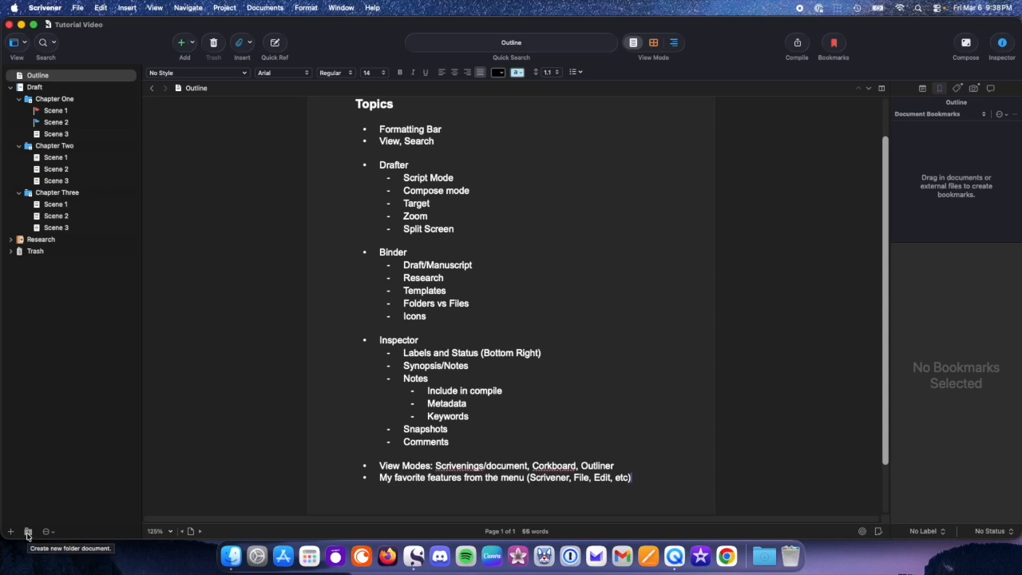
- Add a new folder to the Draft and create three untitled documents inside it
left_click(32, 87)
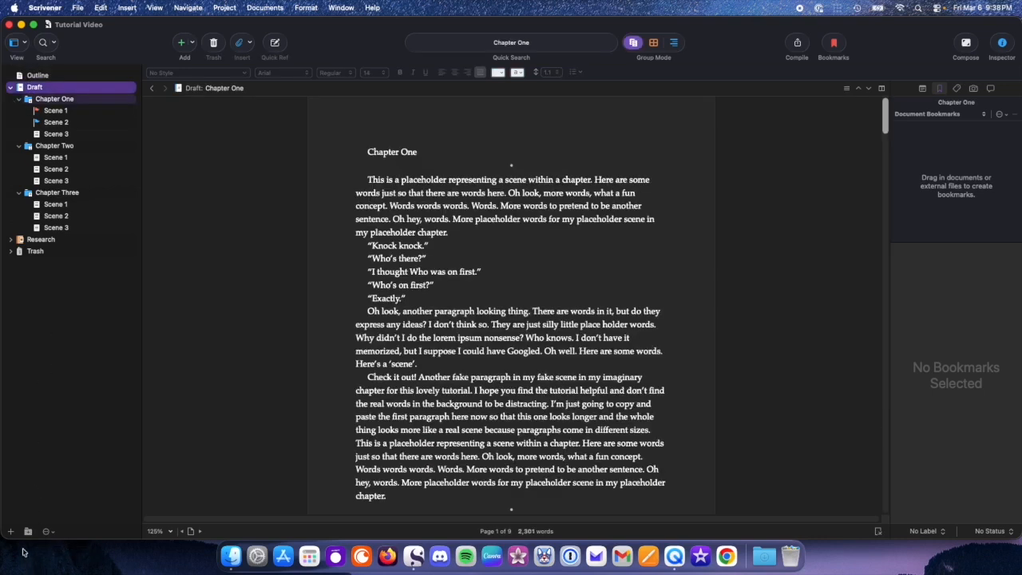
left_click(28, 531)
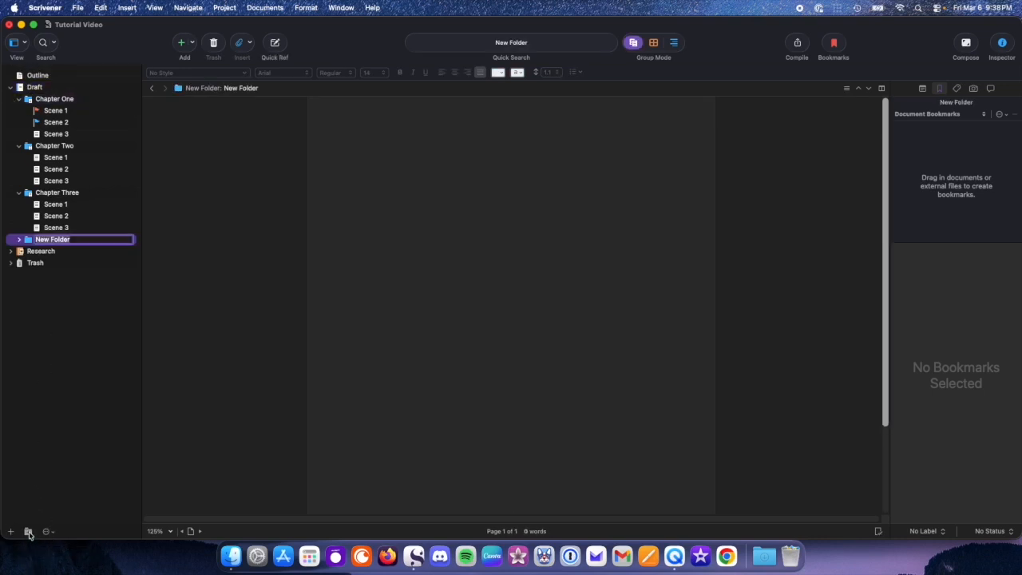
left_click(10, 532)
left_click(10, 532)
left_click(11, 532)
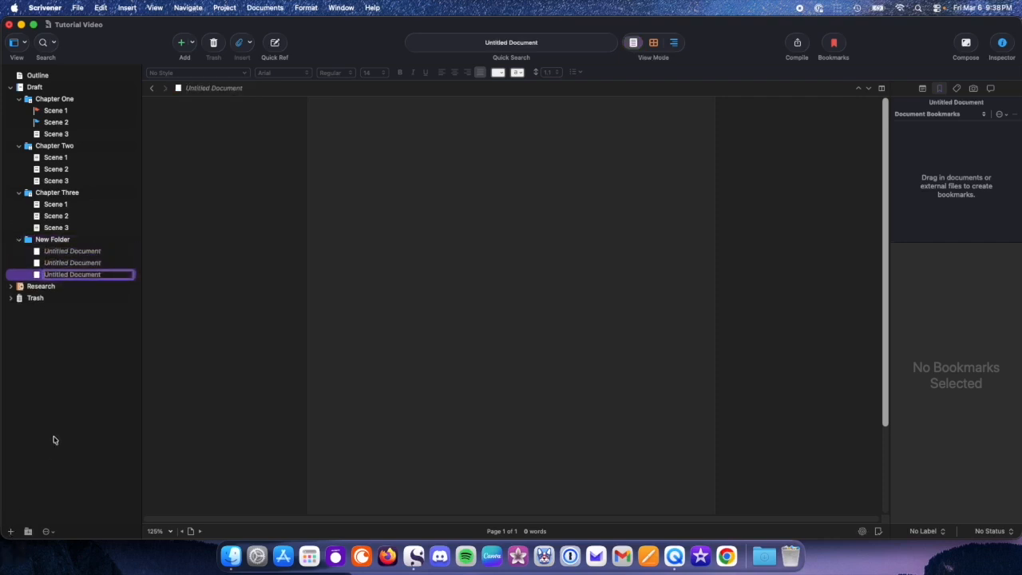
left_click(92, 317)
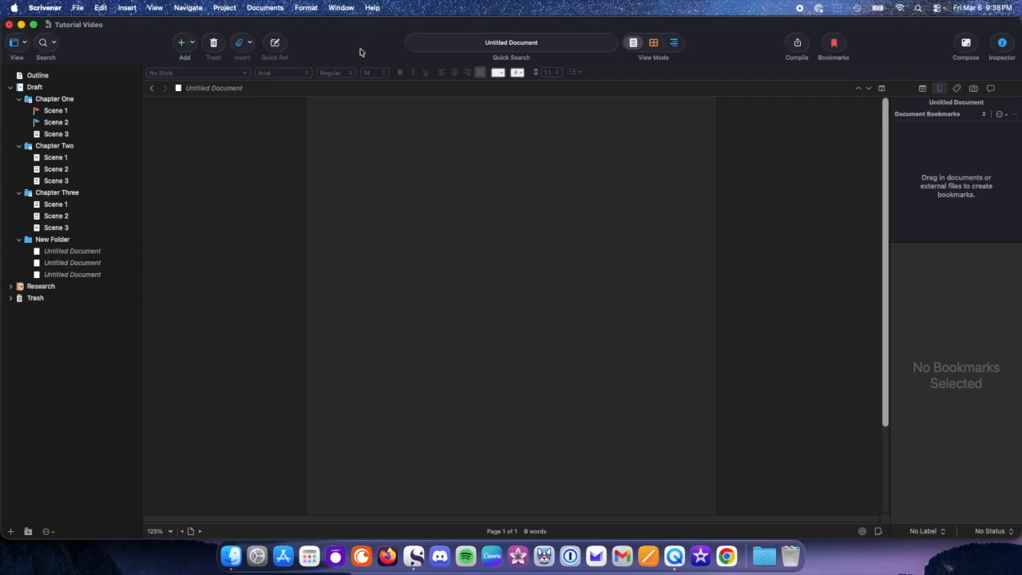
left_click(231, 9)
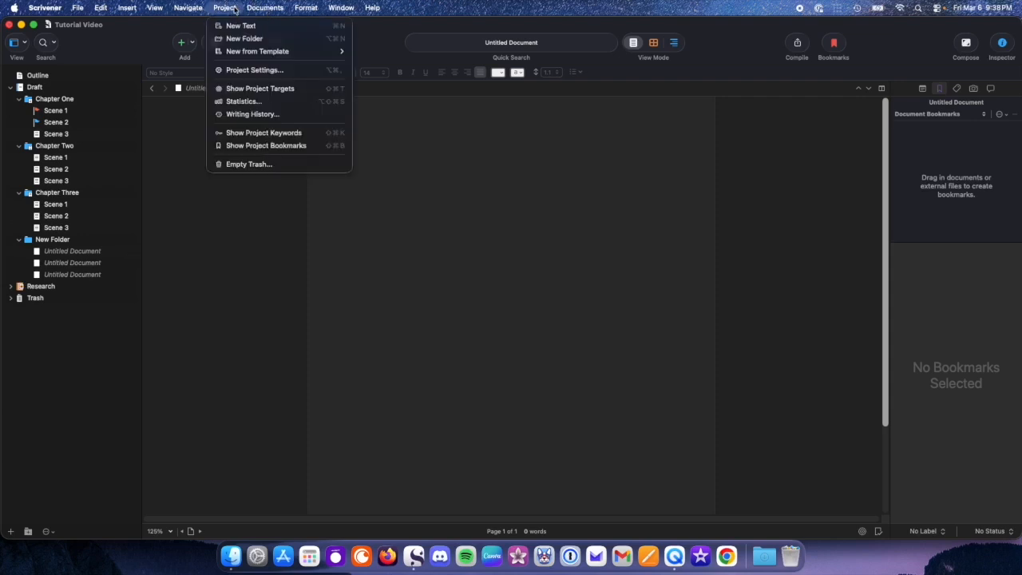
mouse_move(268, 10)
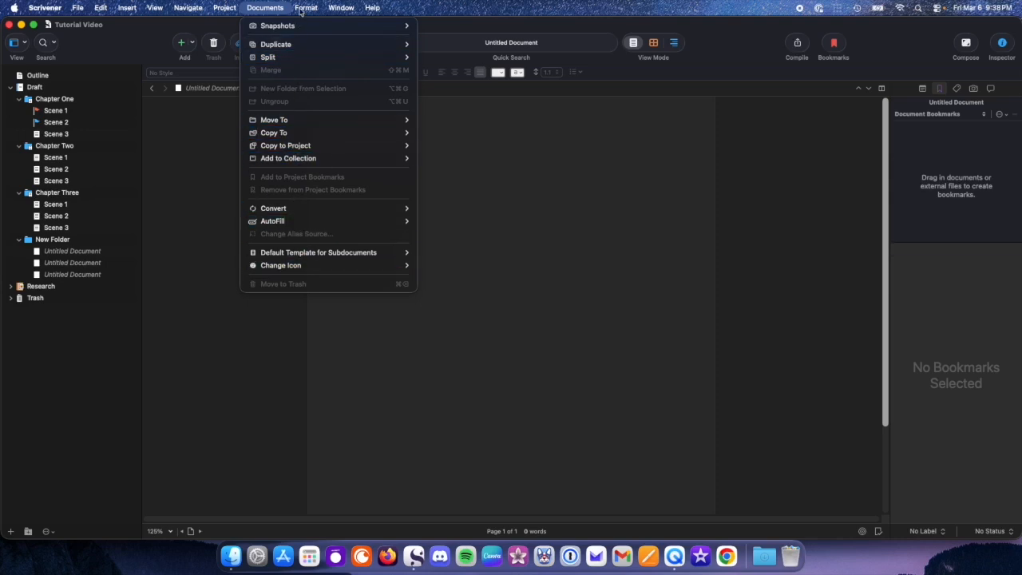
mouse_move(307, 9)
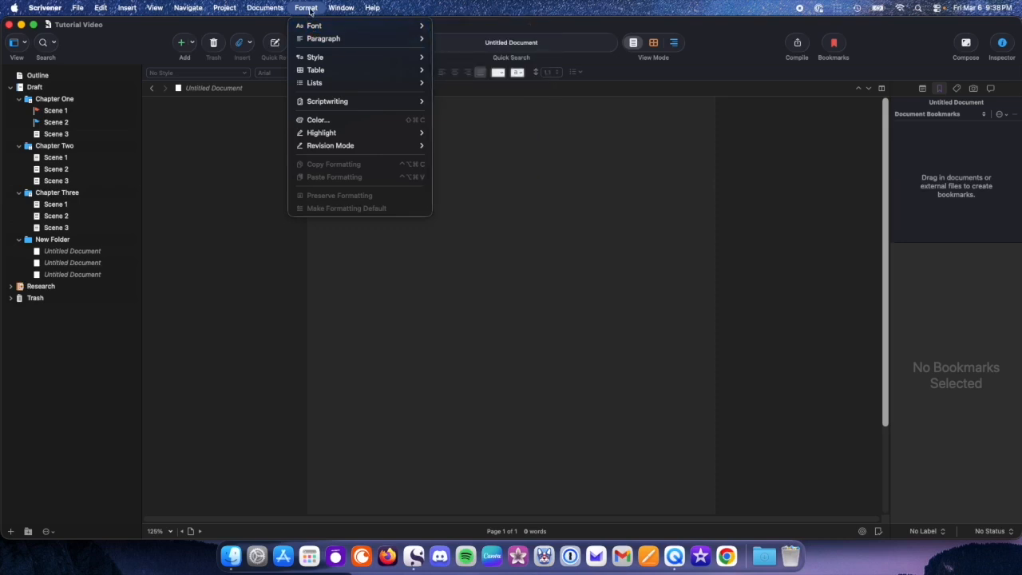
left_click(181, 79)
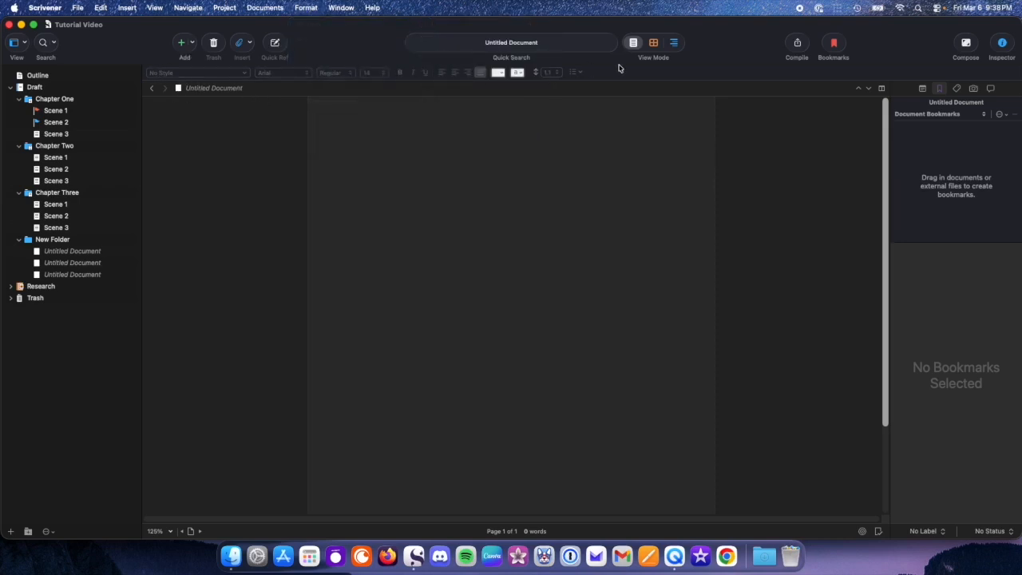
left_click(341, 8)
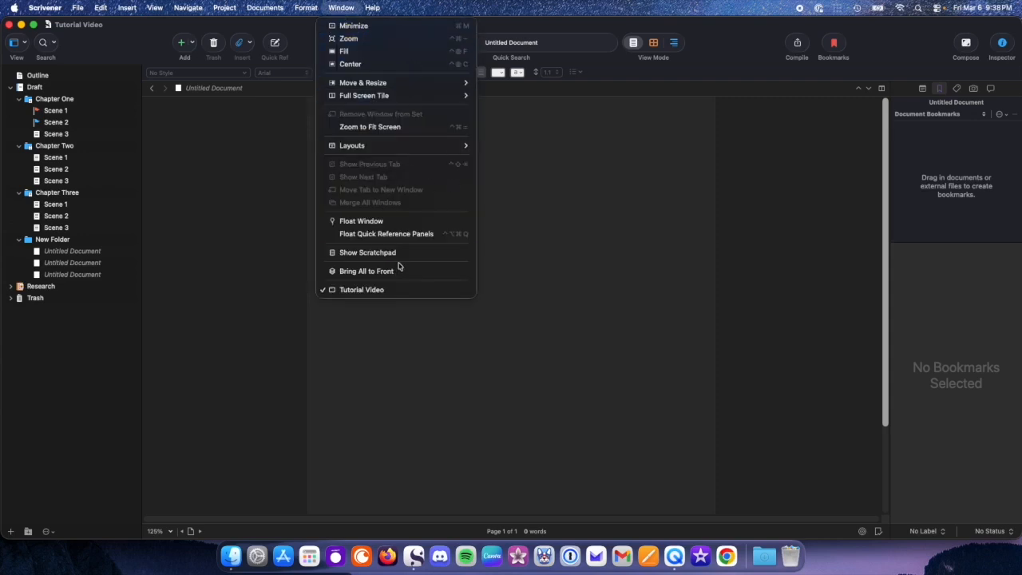
left_click(556, 67)
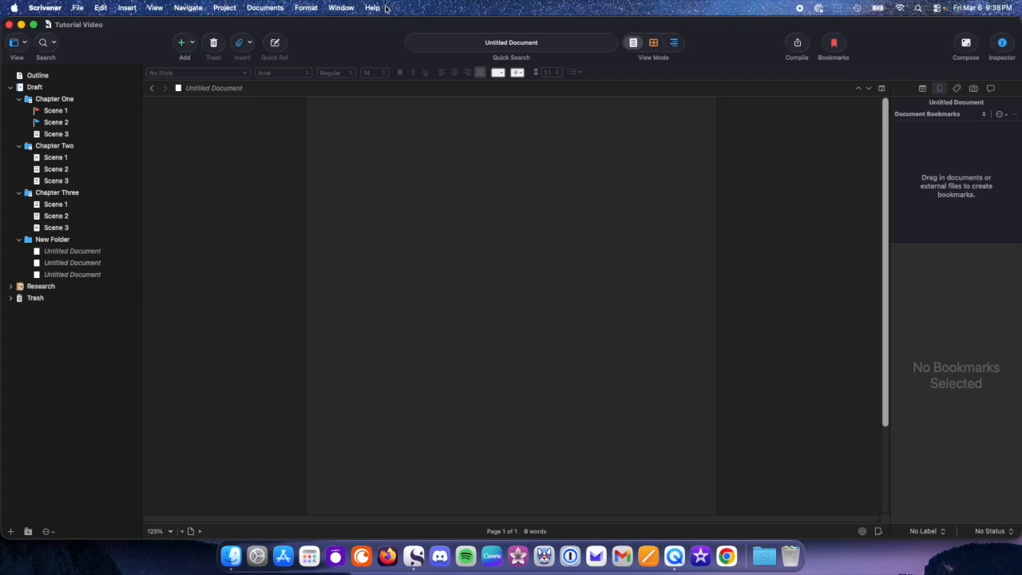
- Open Scrivener's Interactive Tutorial project
left_click(373, 8)
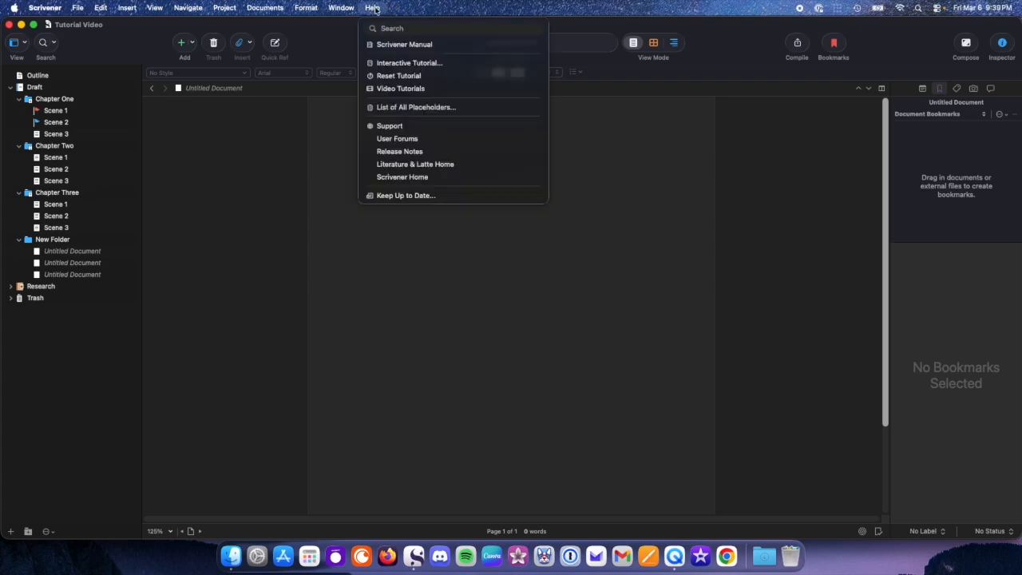
left_click(374, 8)
left_click(376, 8)
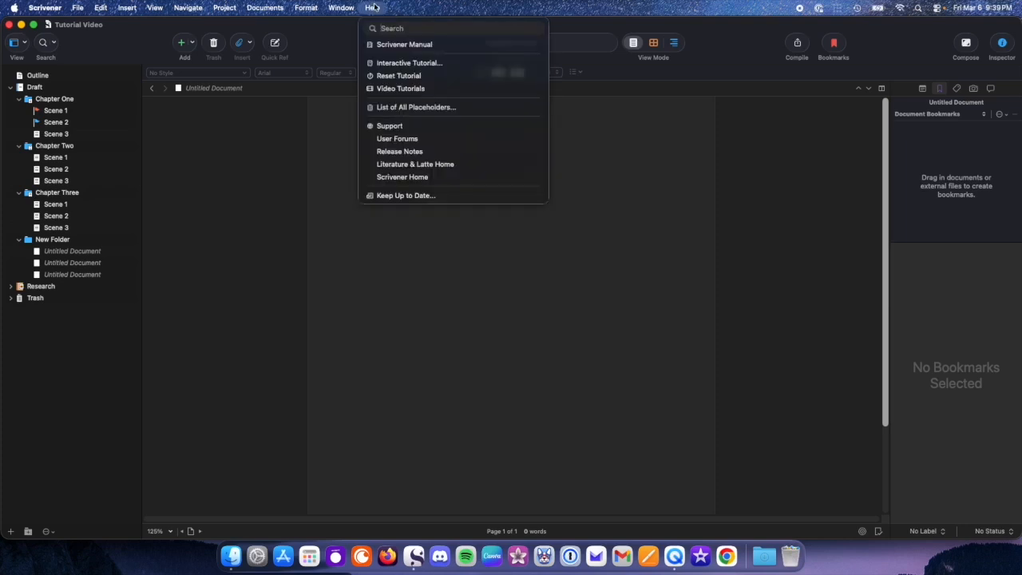
left_click(402, 68)
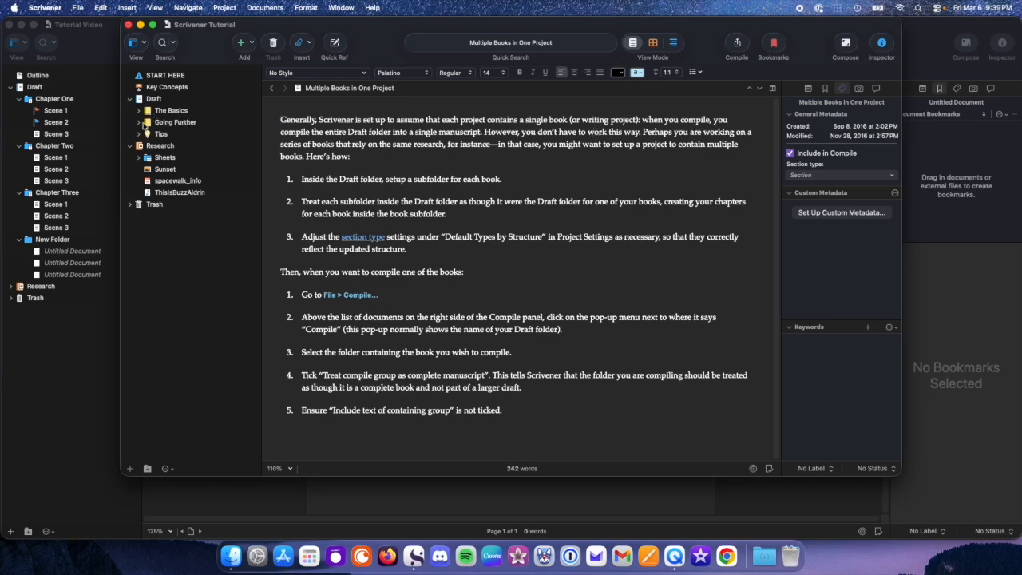
- Browse the tutorial's The Basics and Going Further sections, expanding their contents and collapsing them again
left_click(157, 76)
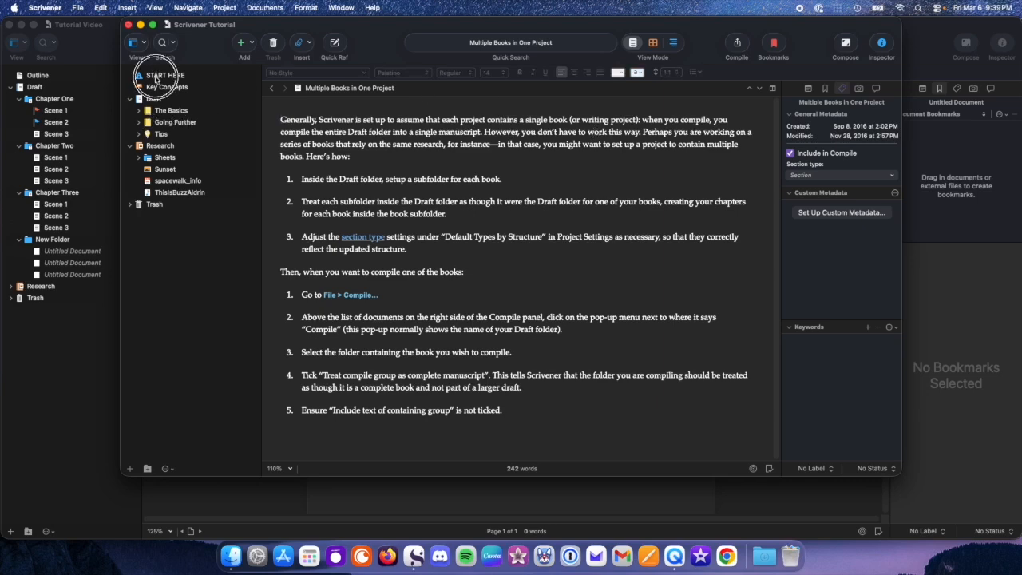
left_click(144, 111)
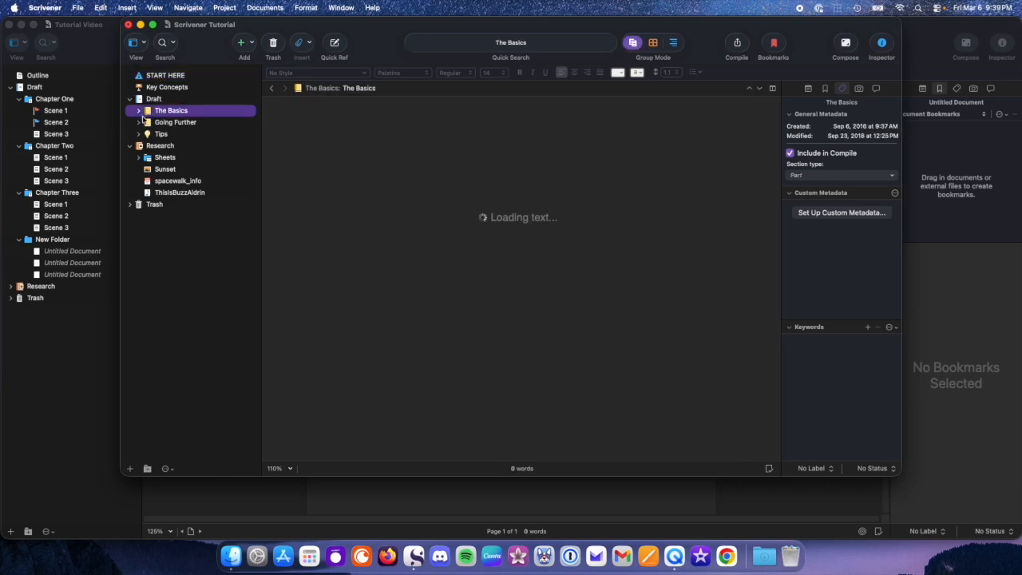
left_click(137, 112)
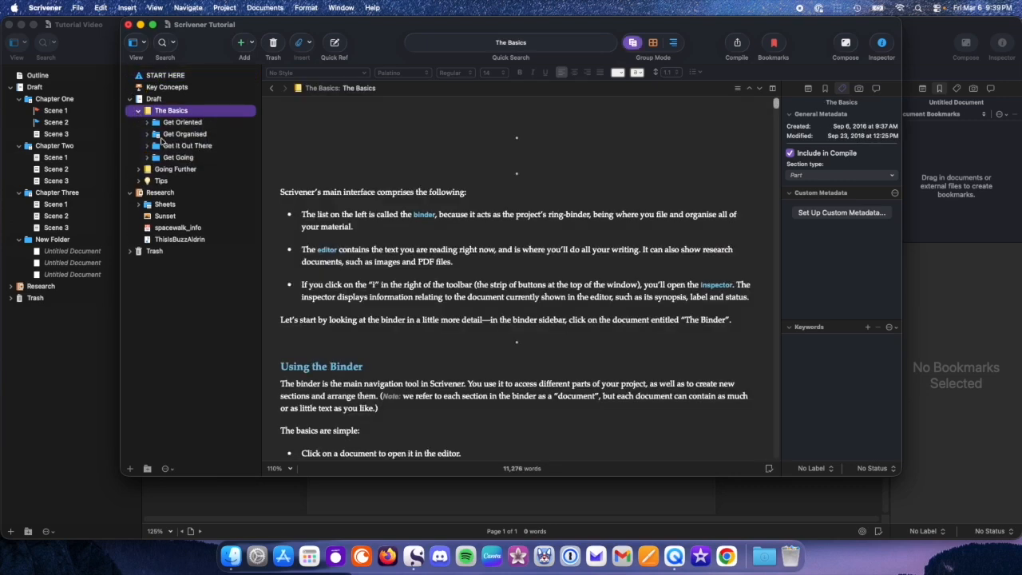
left_click(140, 169)
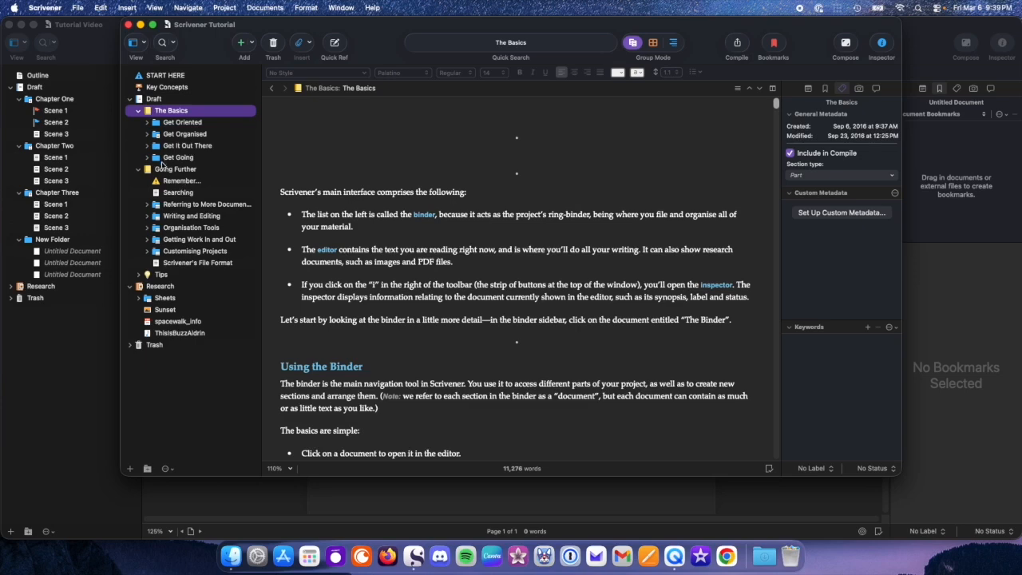
left_click(164, 169)
left_click(139, 170)
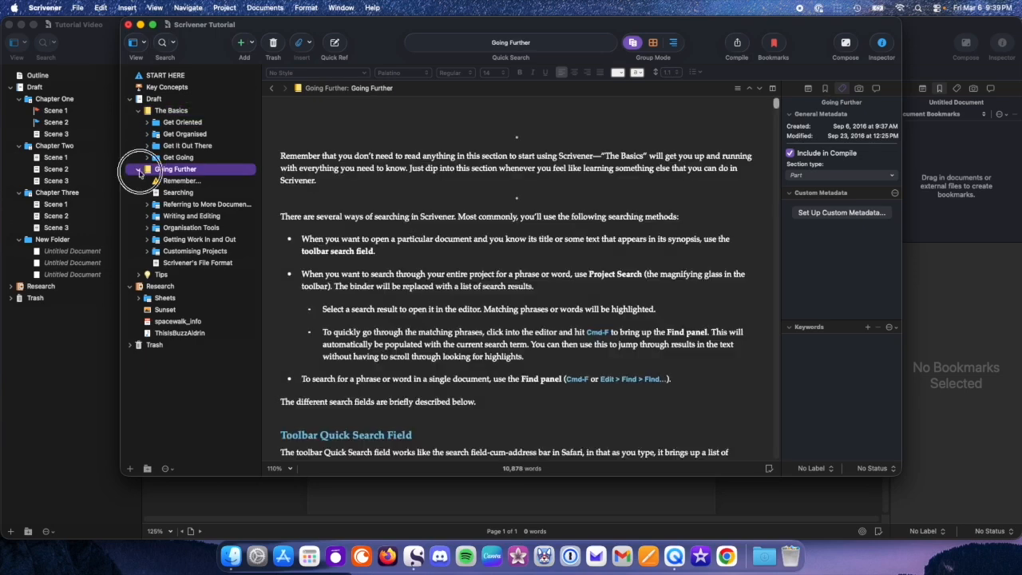
left_click(139, 111)
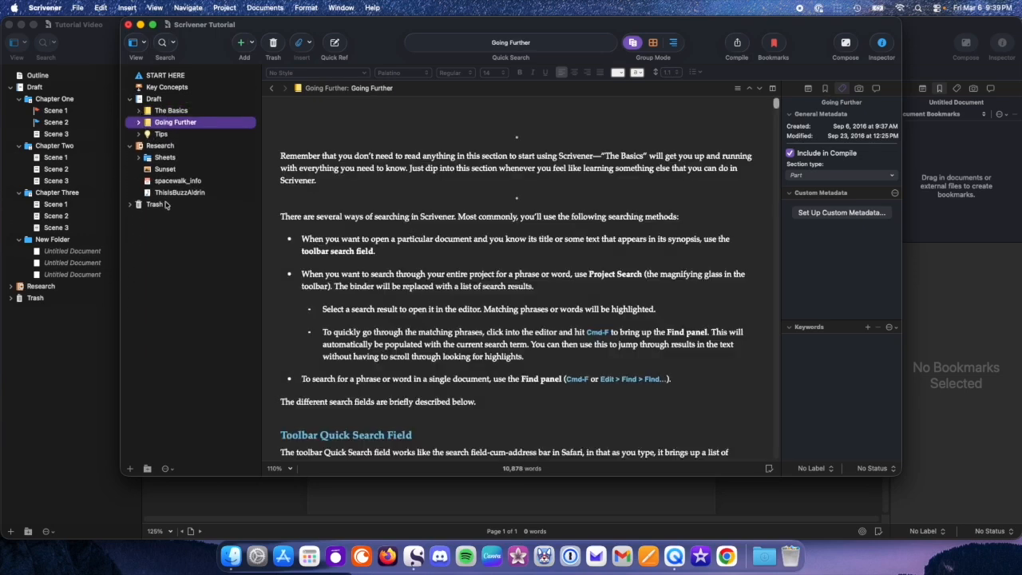
left_click(139, 111)
left_click(139, 112)
- Search the tutorial project for "keywords" and close the search results
left_click(164, 43)
type("keyword")
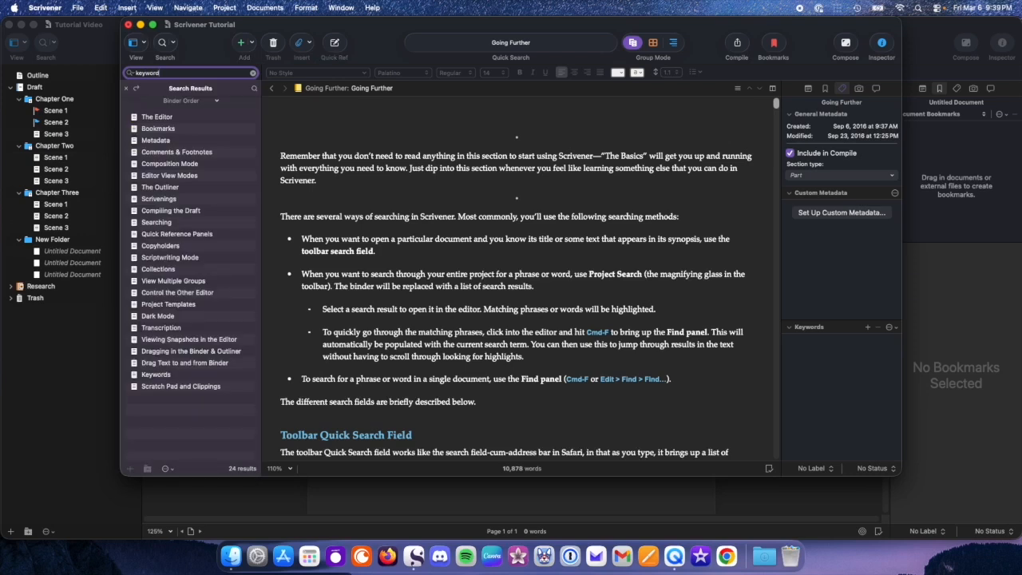
type("s")
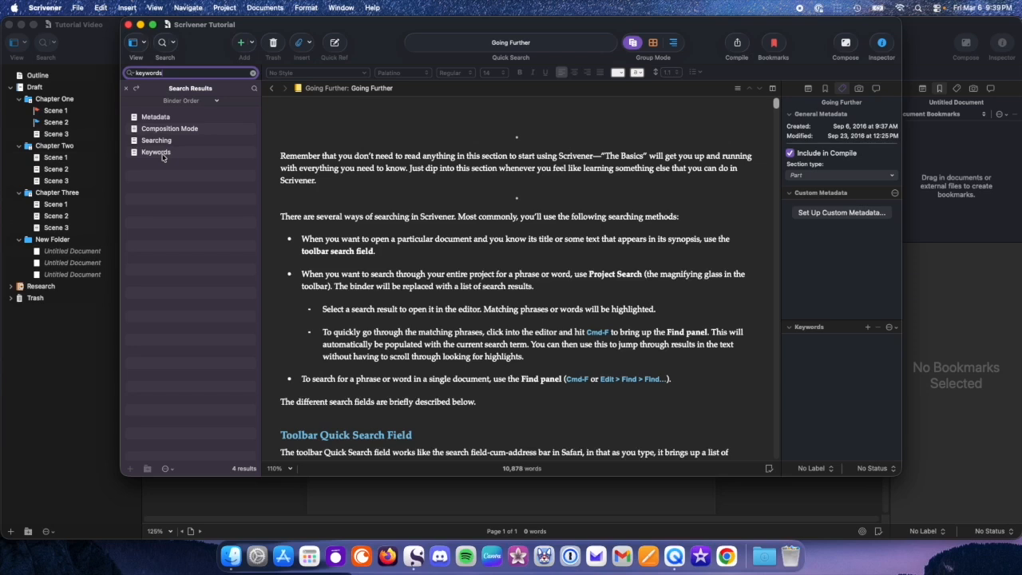
left_click(125, 88)
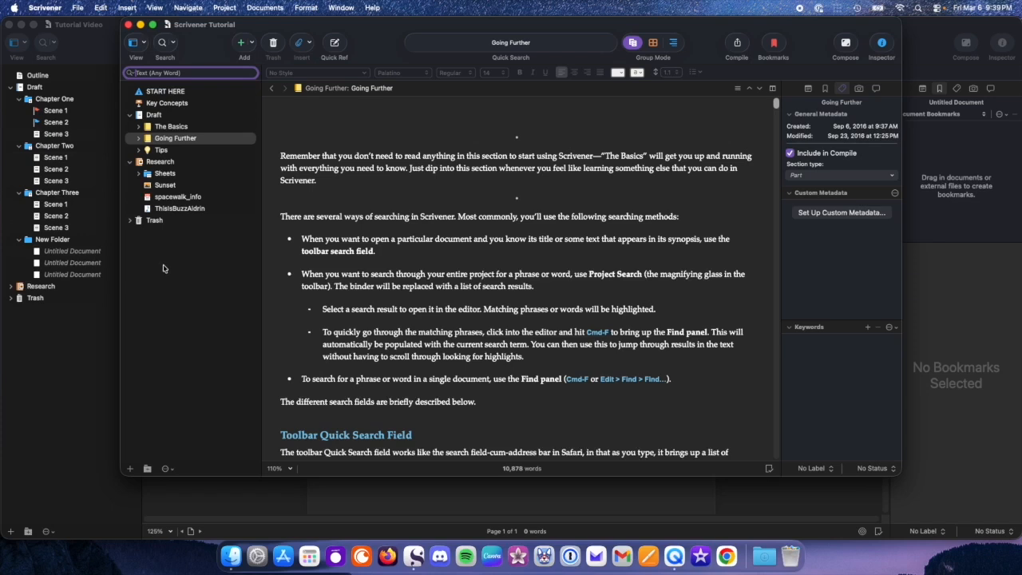
- Close the tutorial project and reopen the Outline document in the Tutorial Video project
left_click(129, 26)
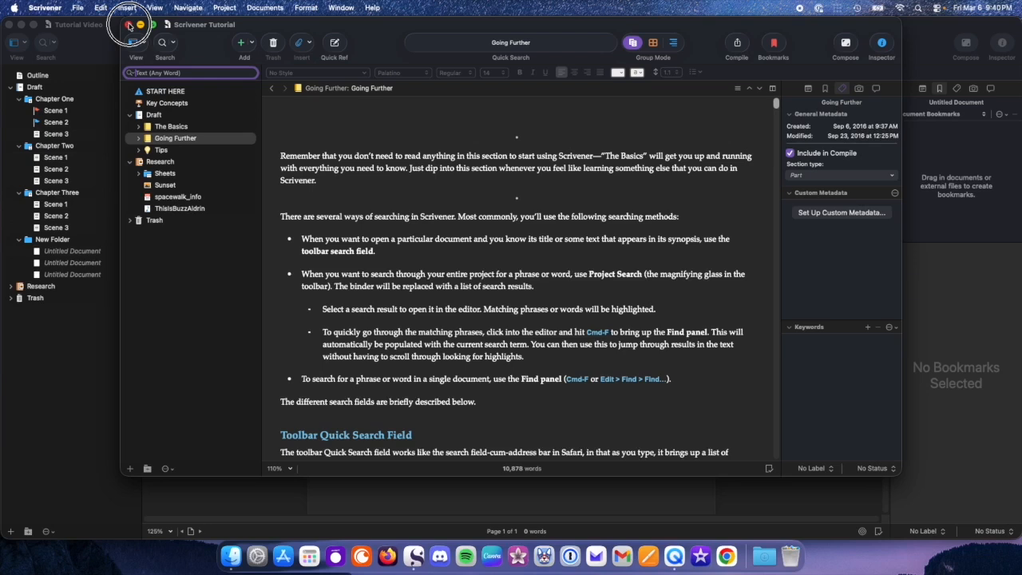
left_click(129, 26)
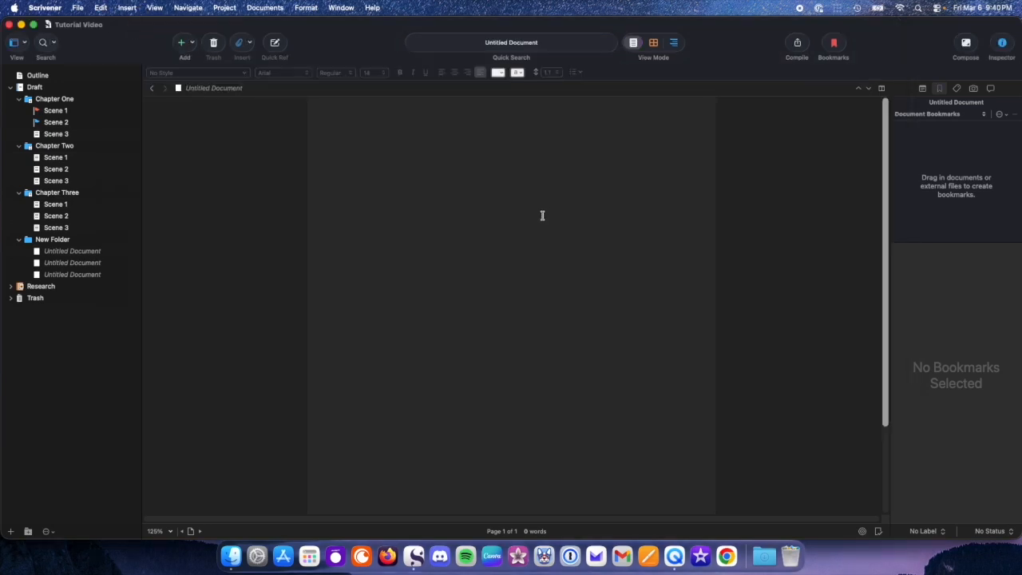
left_click(498, 192)
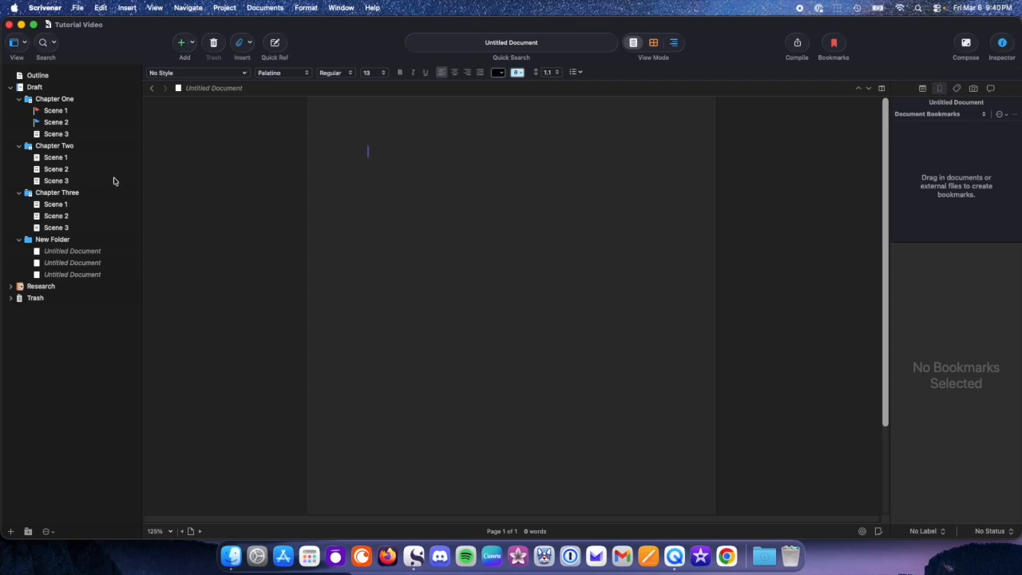
left_click(63, 76)
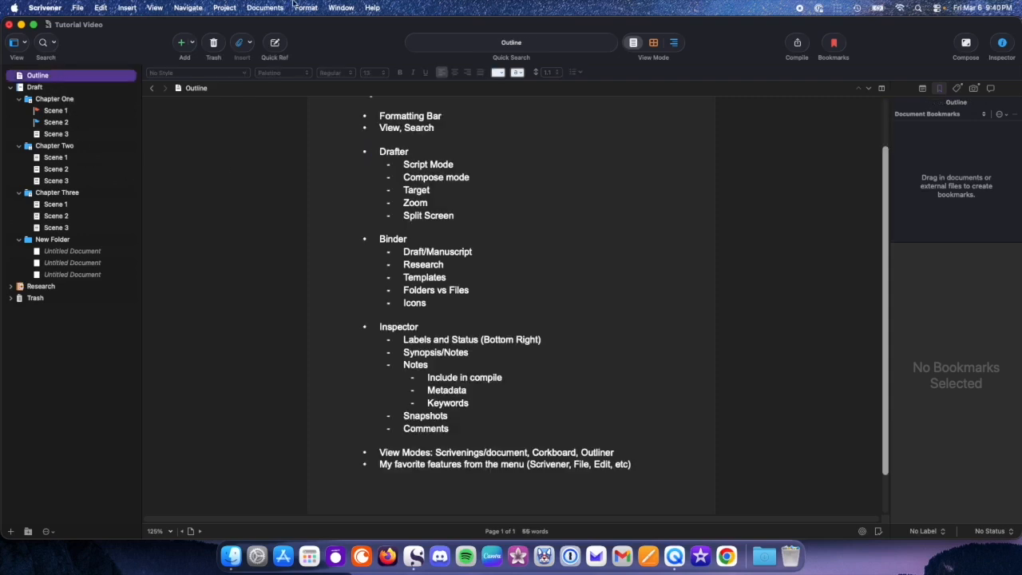
left_click(379, 9)
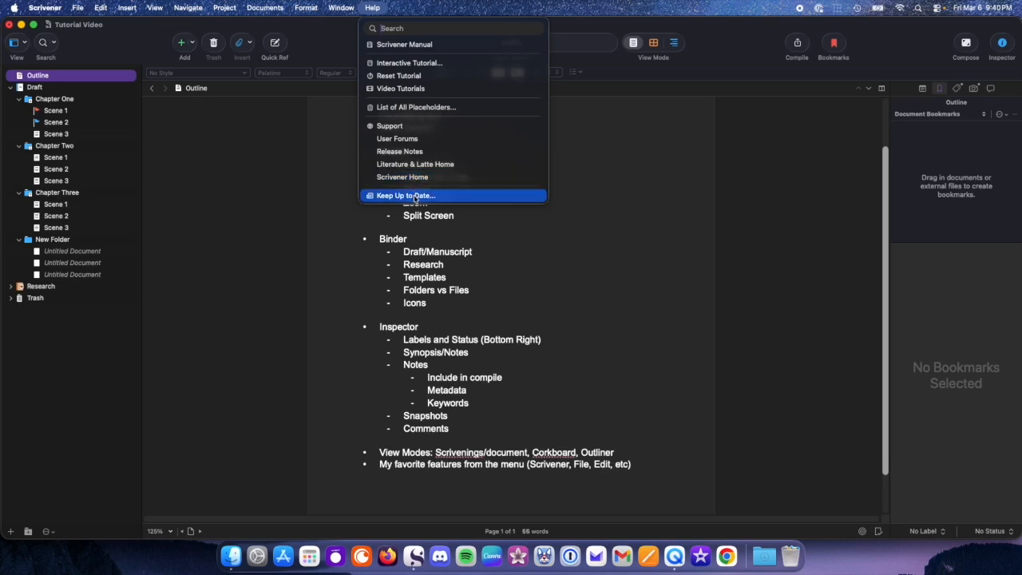
left_click(772, 203)
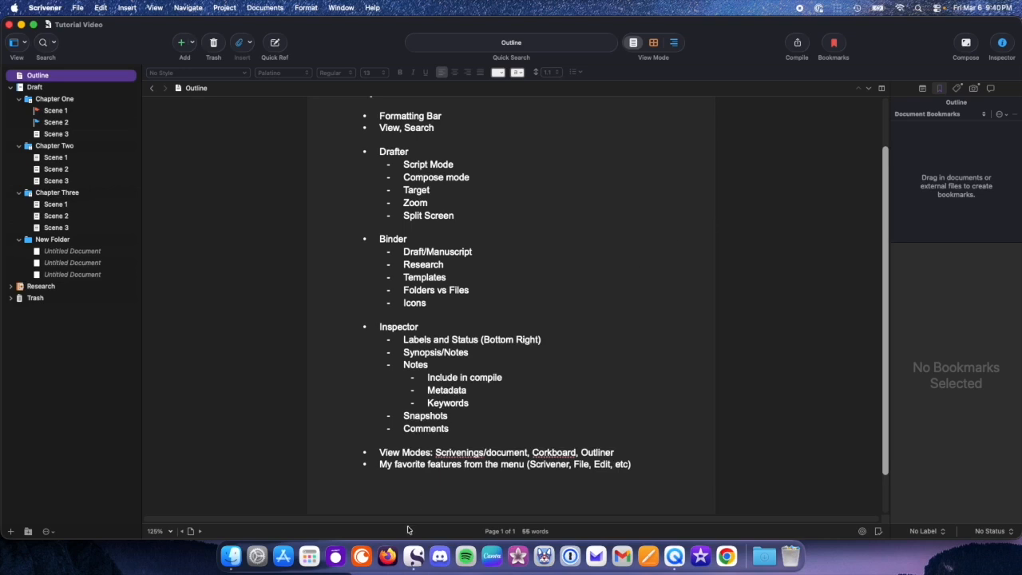
- Switch to Firefox and search the web for "literature and latte"
left_click(391, 566)
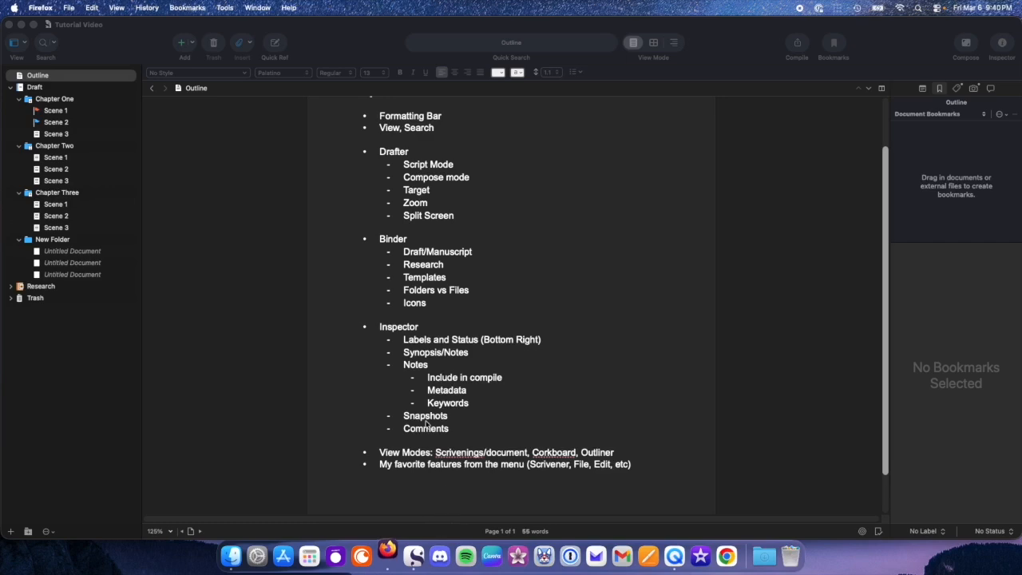
type("li")
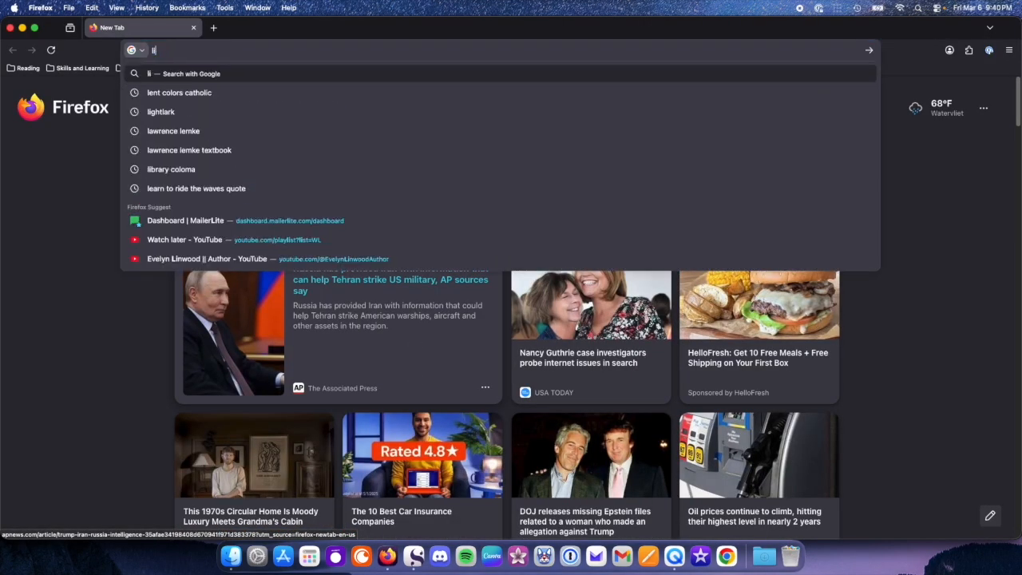
type("terature and latte")
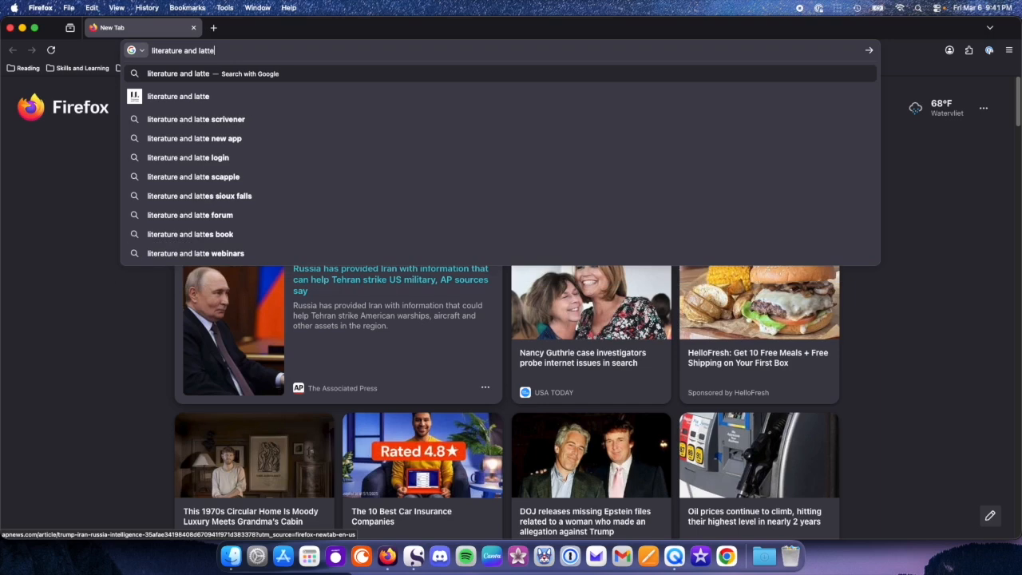
key("Return")
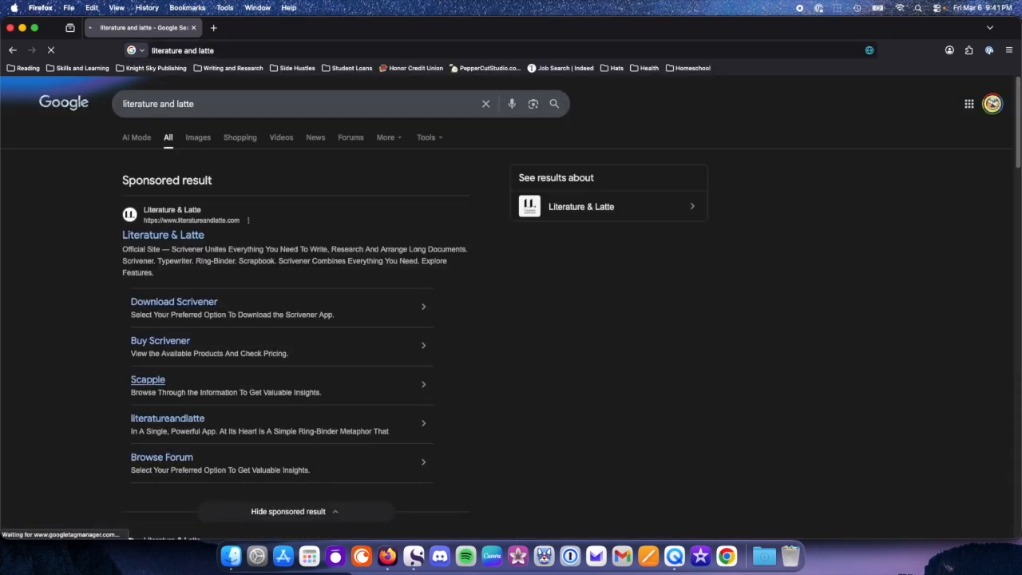
- Open Literature & Latte's Scrivener overview page from the search results and go to its FAQs
scroll(327, 315, "down", 2)
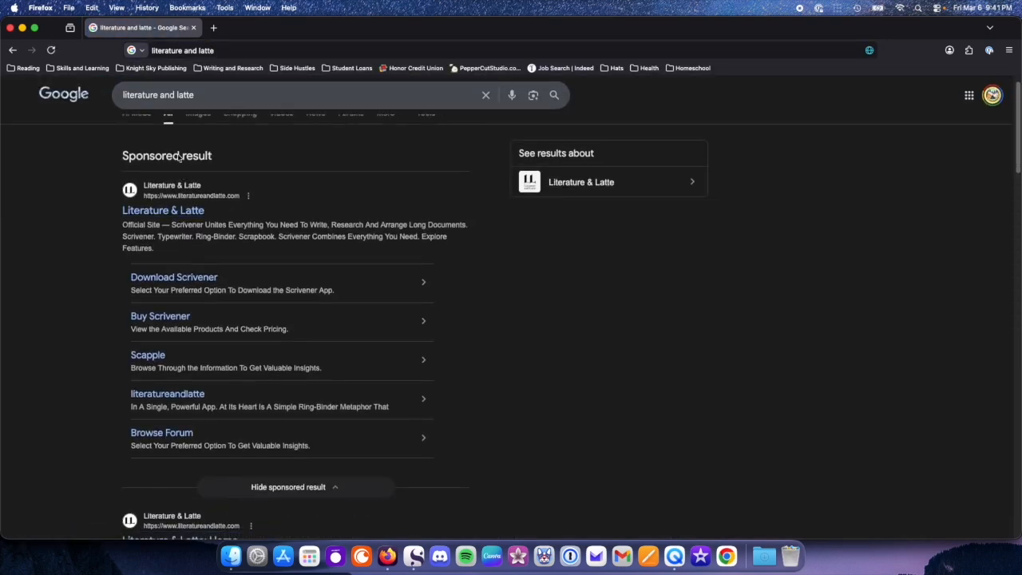
scroll(391, 342, "down", 5)
left_click(439, 425)
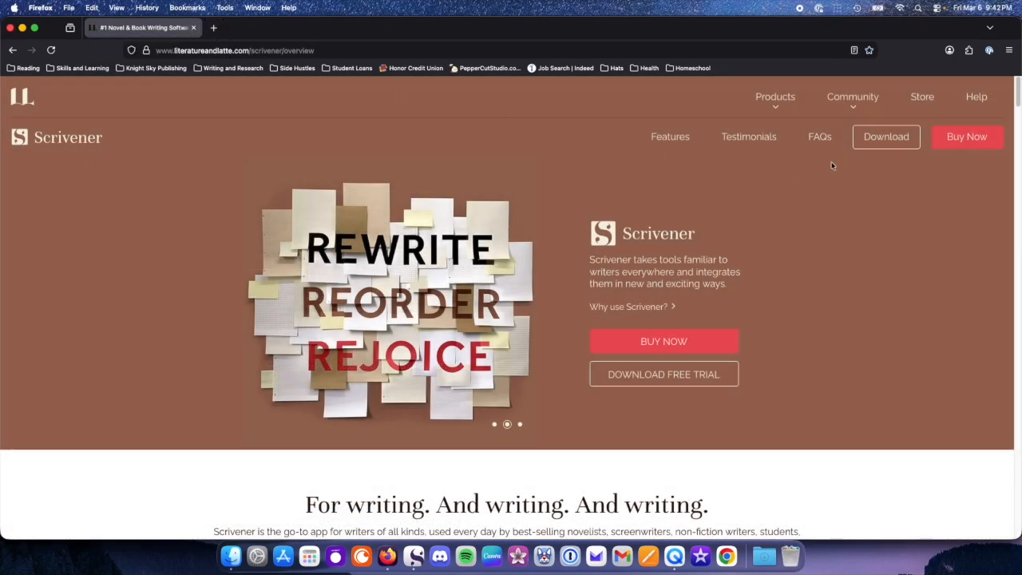
left_click(821, 138)
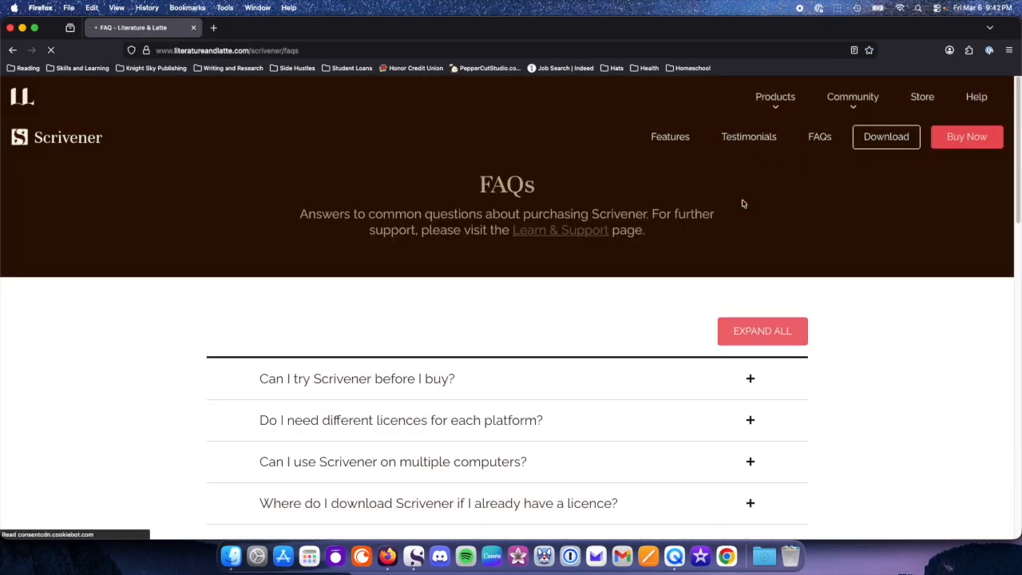
- Expand the FAQ "Can I try Scrivener before I buy?" and highlight the explanation of how trial days are counted, clearing each selection
scroll(511, 311, "down", 1)
left_click(519, 323)
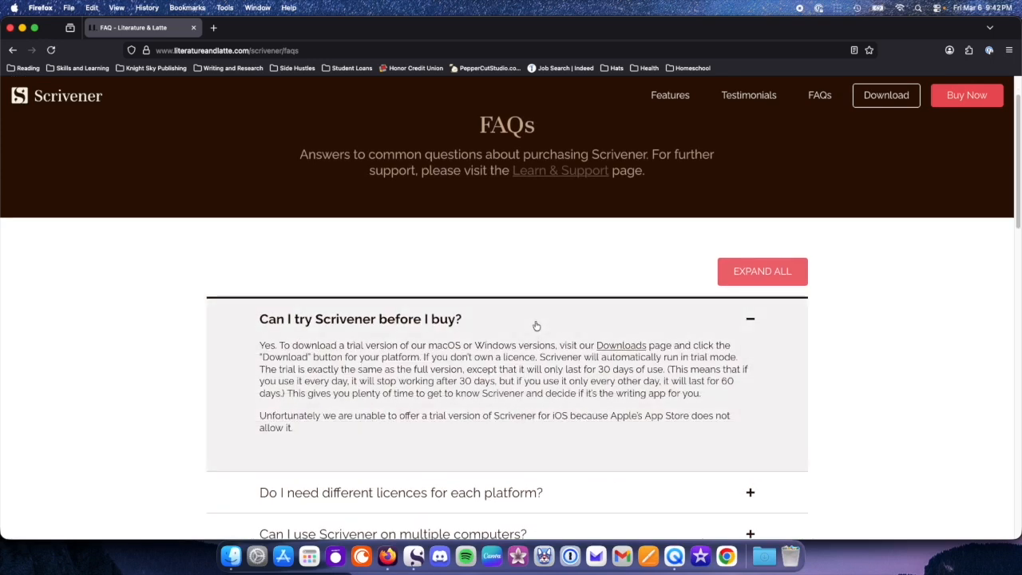
scroll(502, 334, "down", 1)
left_click_drag(351, 348, 515, 349)
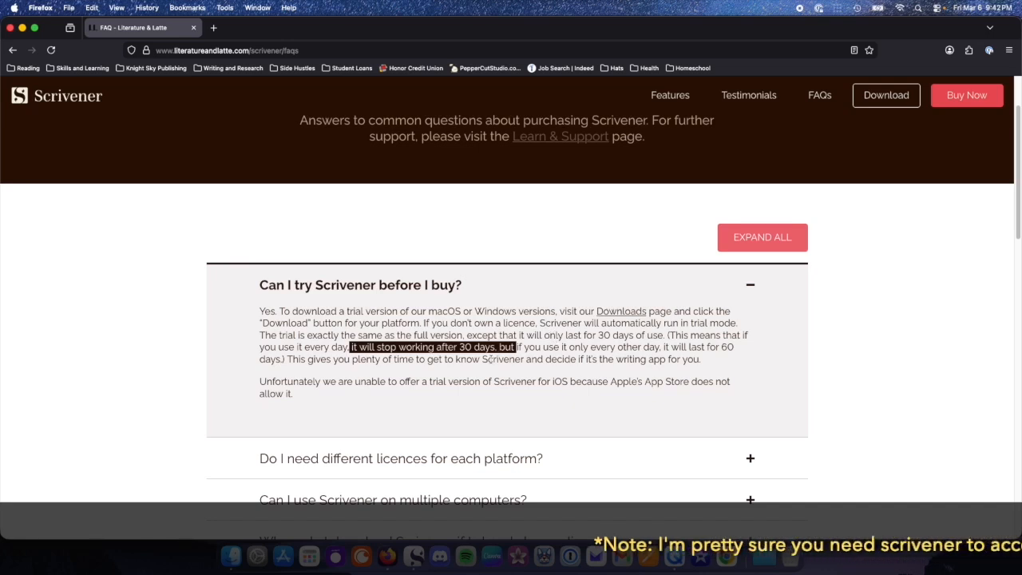
left_click(393, 336)
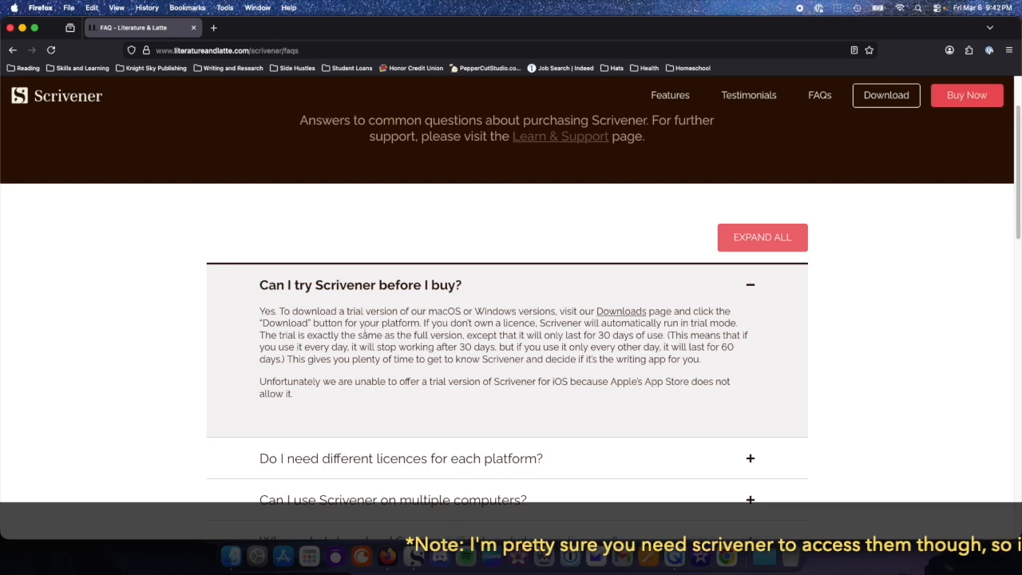
left_click_drag(669, 335, 697, 341)
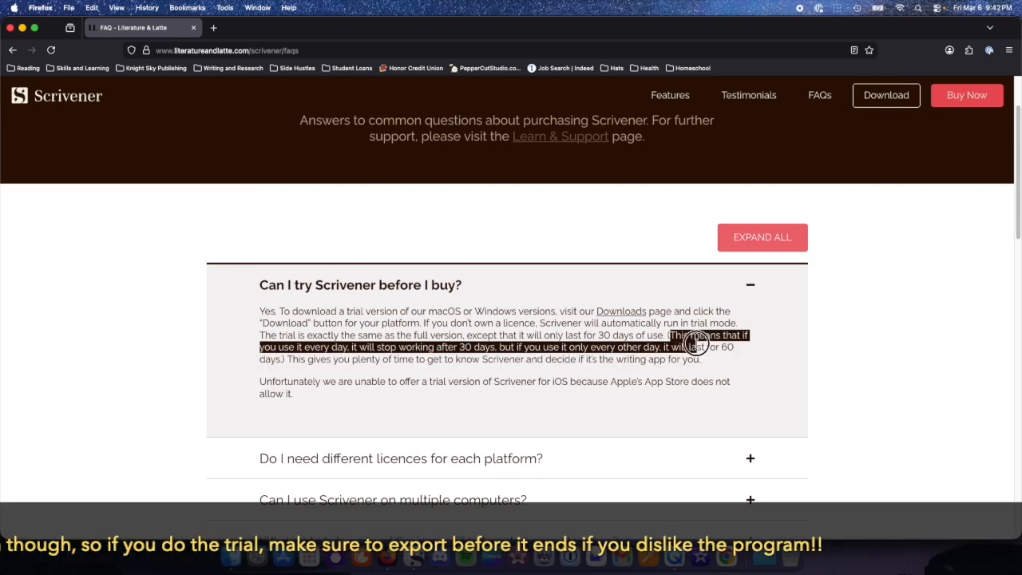
left_click(610, 335)
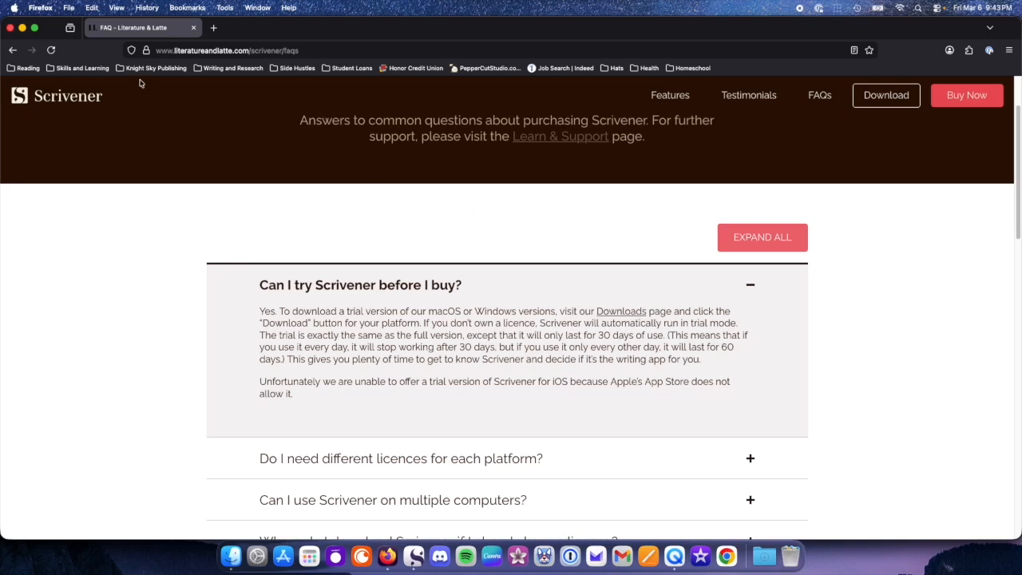
- Highlight the answer's text from the trial length through the iOS note, clear the selection, and close the FAQ page to return to Scrivener
left_click_drag(439, 335, 513, 383)
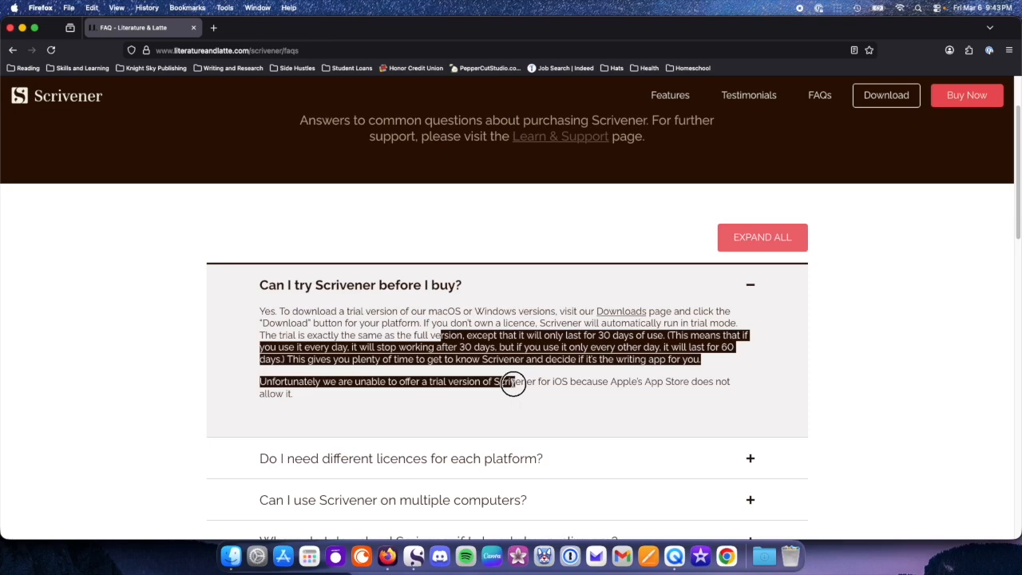
left_click(593, 385)
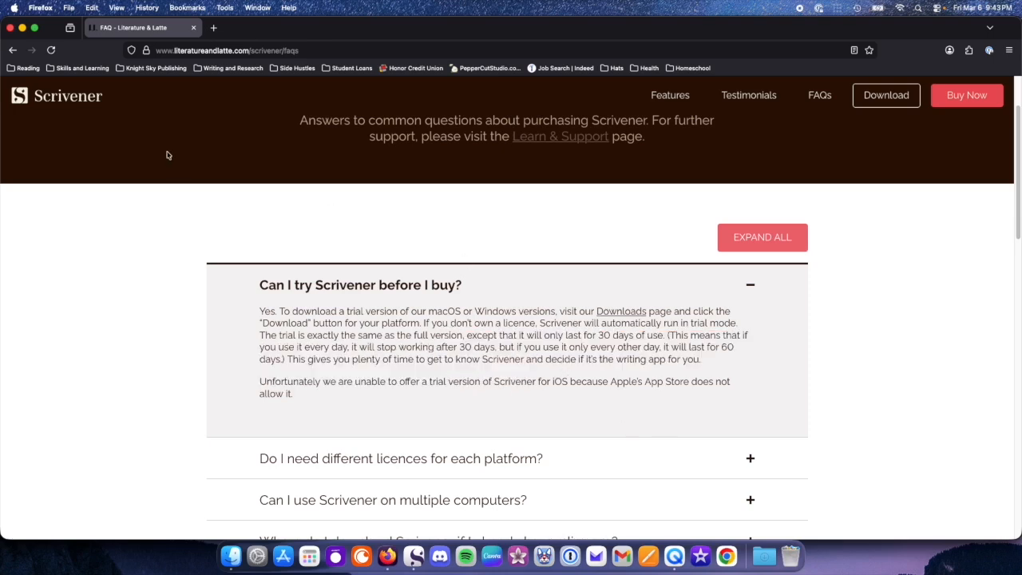
left_click(193, 27)
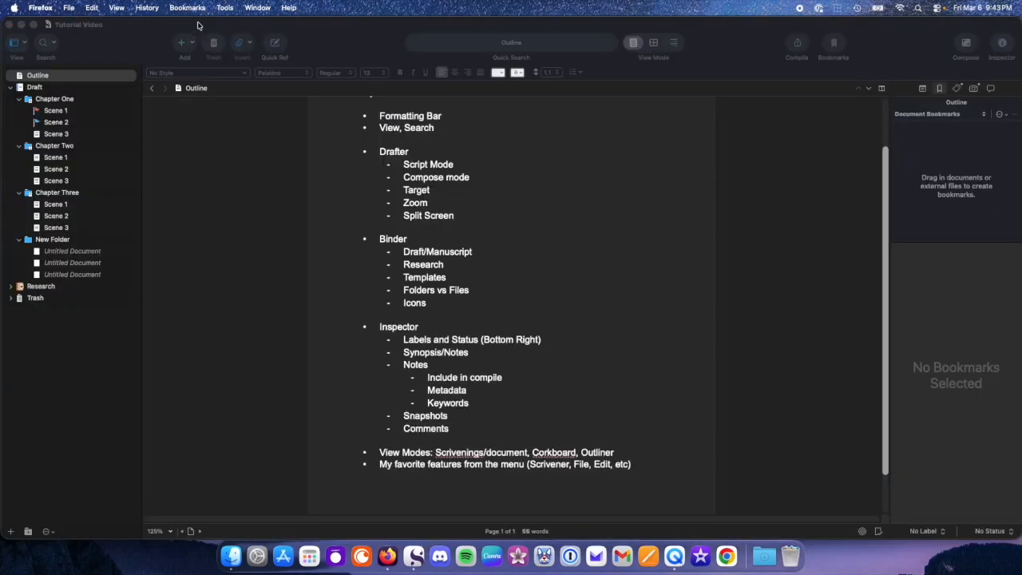